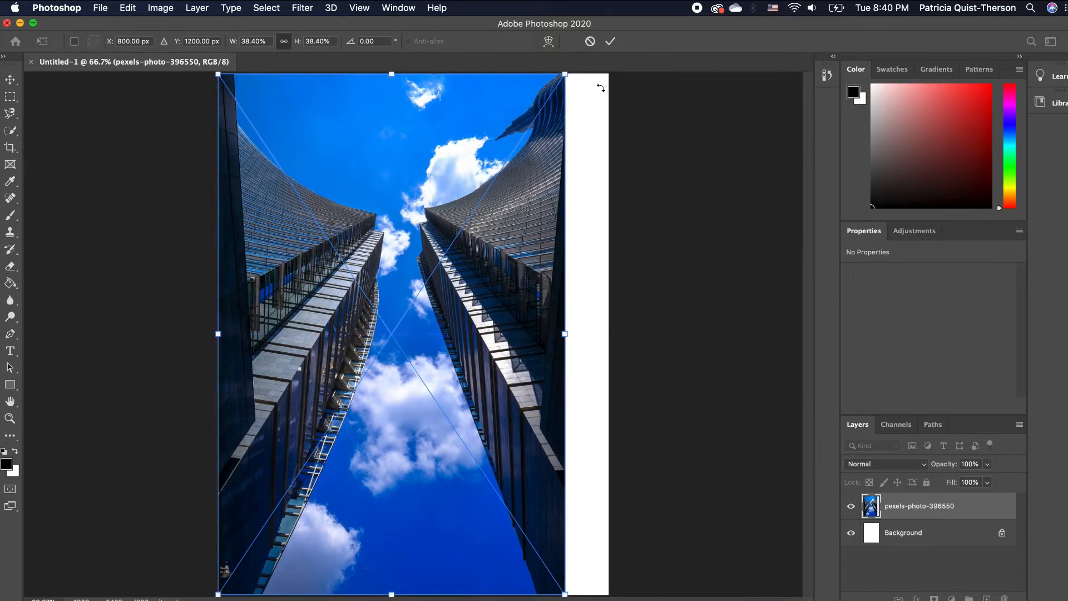
# - Scale the placed skyscraper photo to about 43.59% so it covers the whole canvas
pyautogui.moveTo(564, 74); pyautogui.dragTo(658, 74)
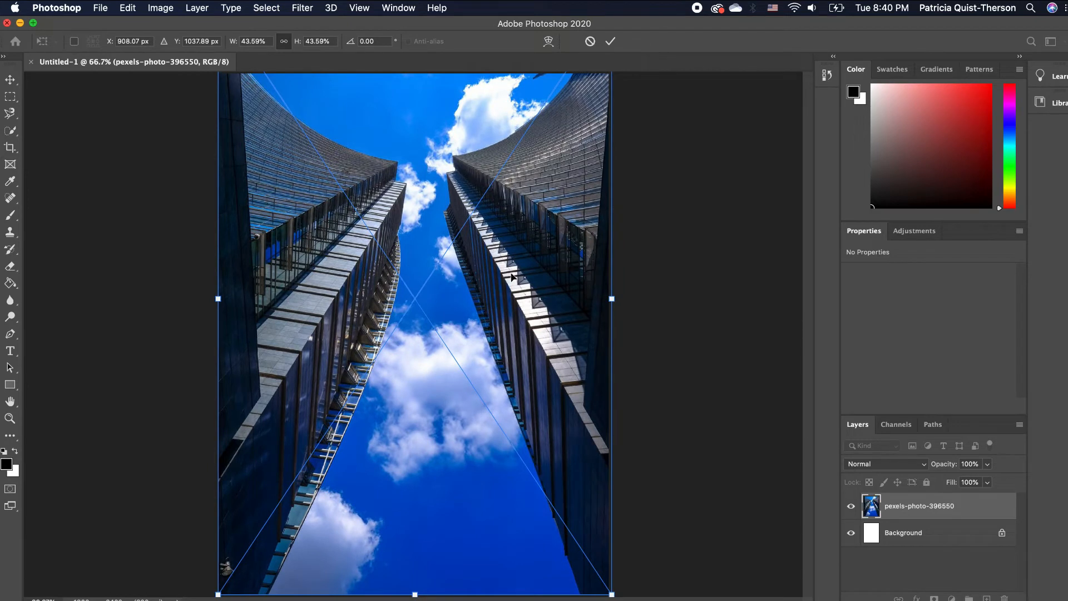
pyautogui.press('Return')
pyautogui.click(679, 357)
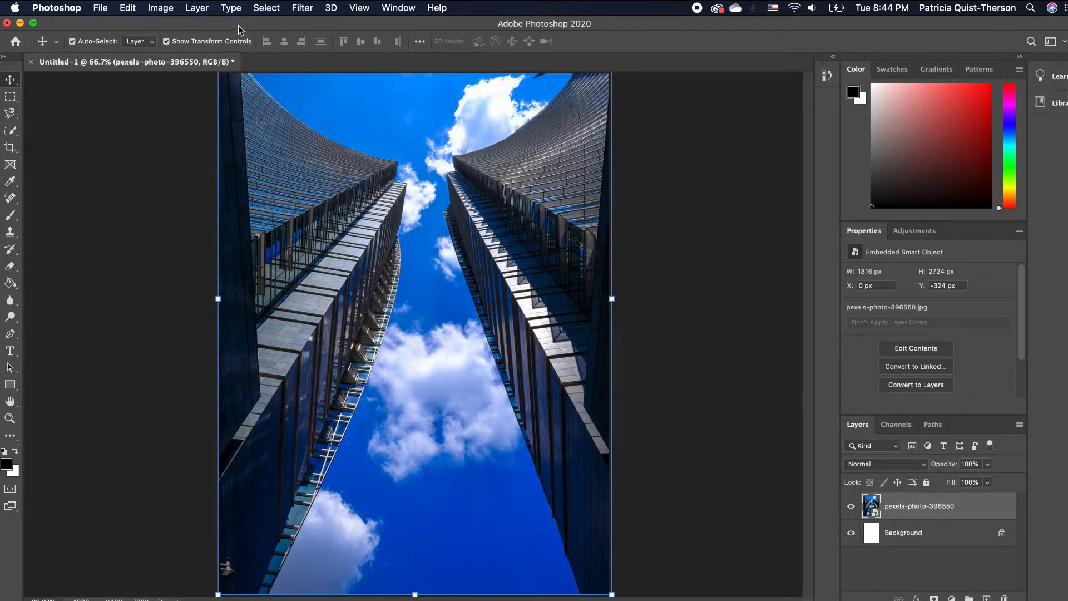
# - Apply a Black & White adjustment with the Default preset to the skyscraper photo
pyautogui.click(161, 7)
pyautogui.moveTo(208, 46)
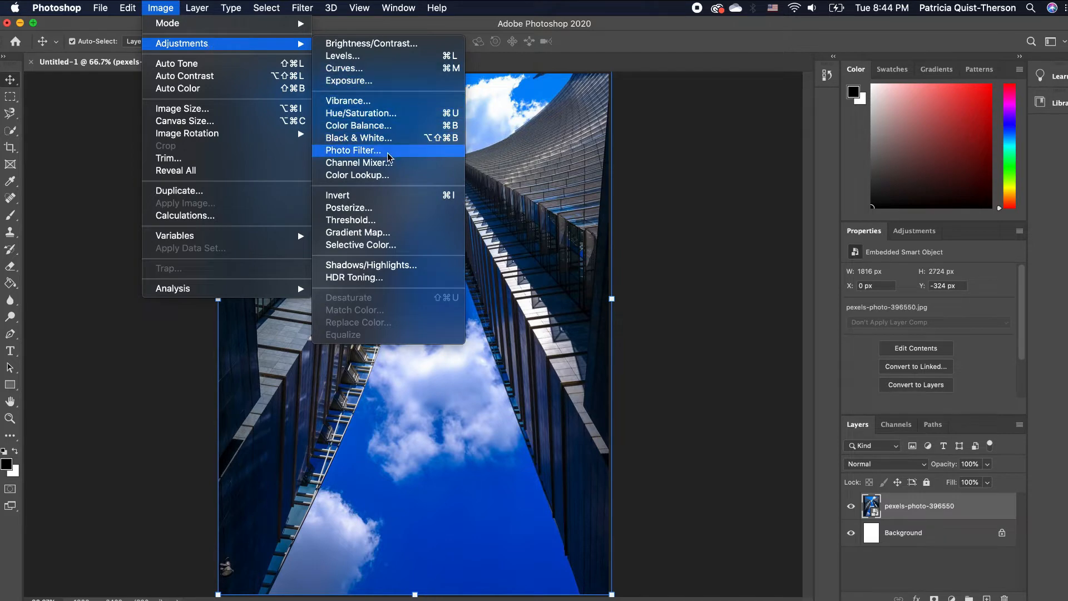
pyautogui.click(417, 138)
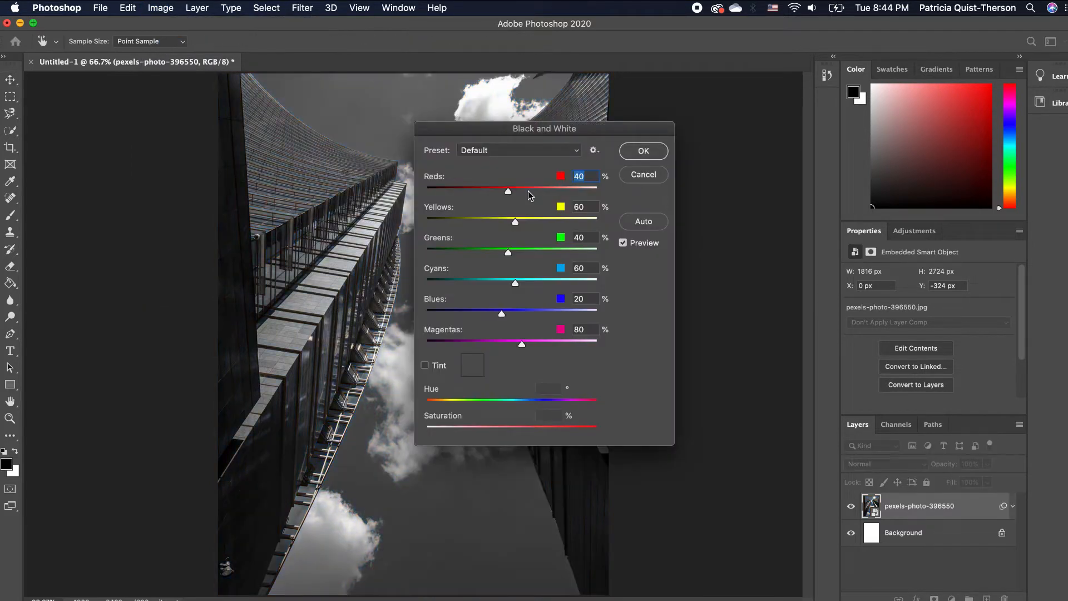
pyautogui.click(656, 157)
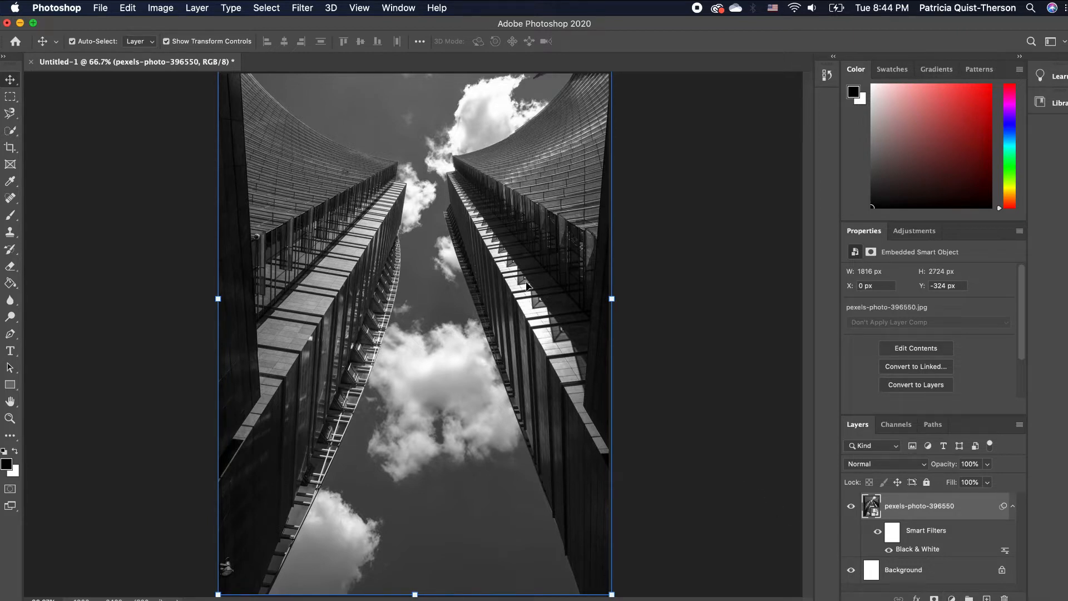
pyautogui.click(680, 277)
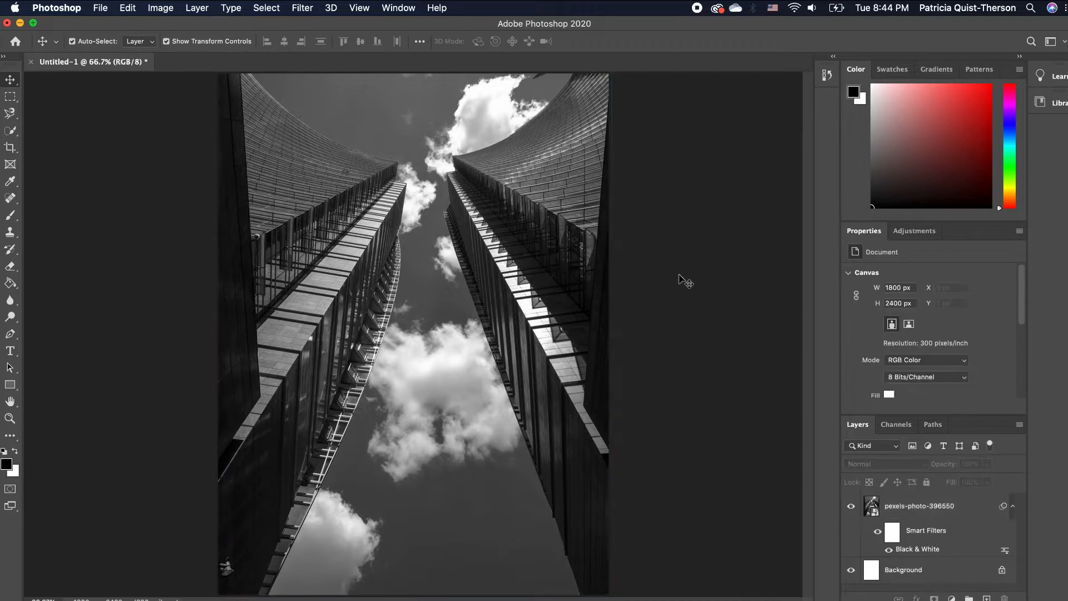
# - Lower the opacity of the pexels-photo-396550 layer to 54%
pyautogui.click(962, 508)
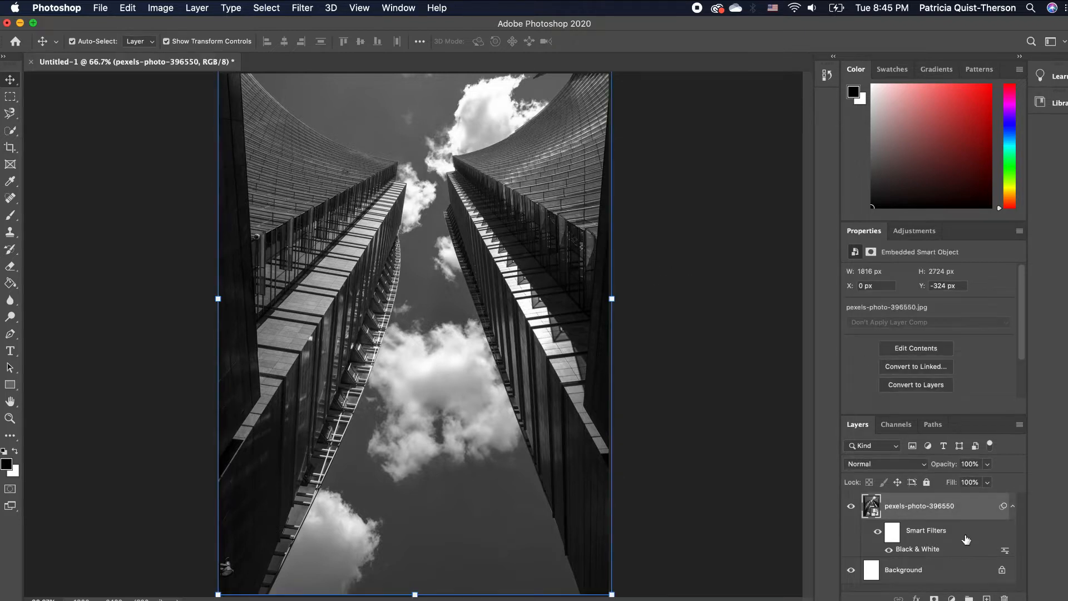
pyautogui.click(990, 465)
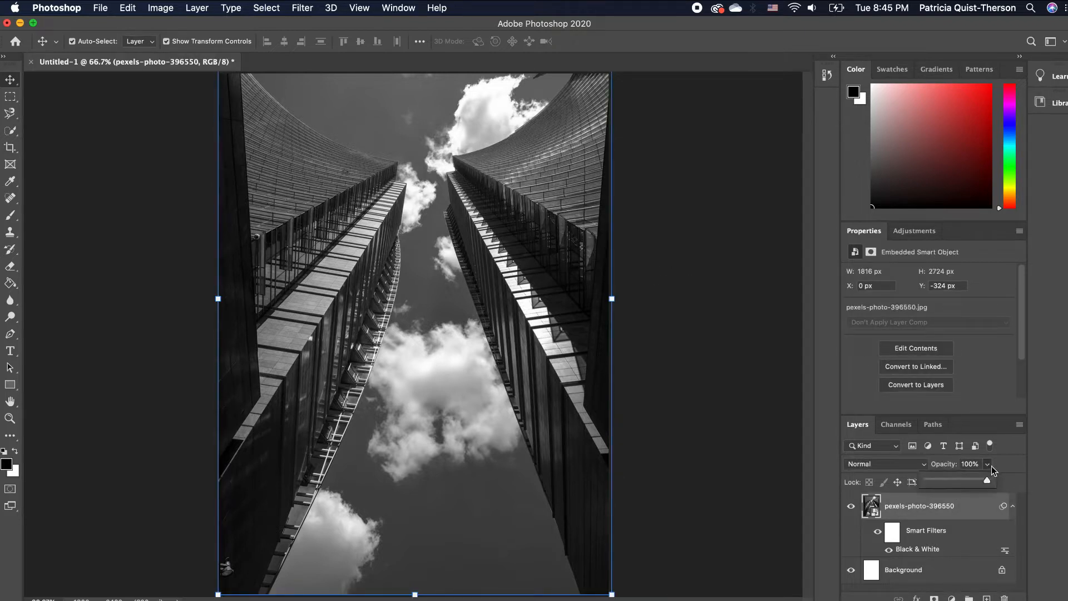
pyautogui.moveTo(970, 479); pyautogui.dragTo(959, 480)
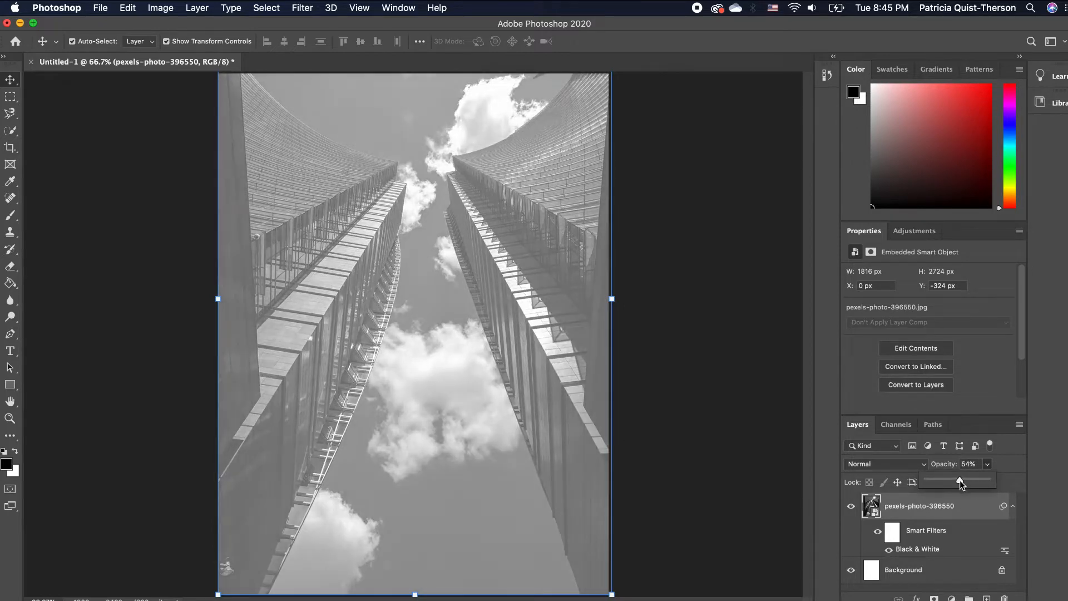
pyautogui.click(739, 330)
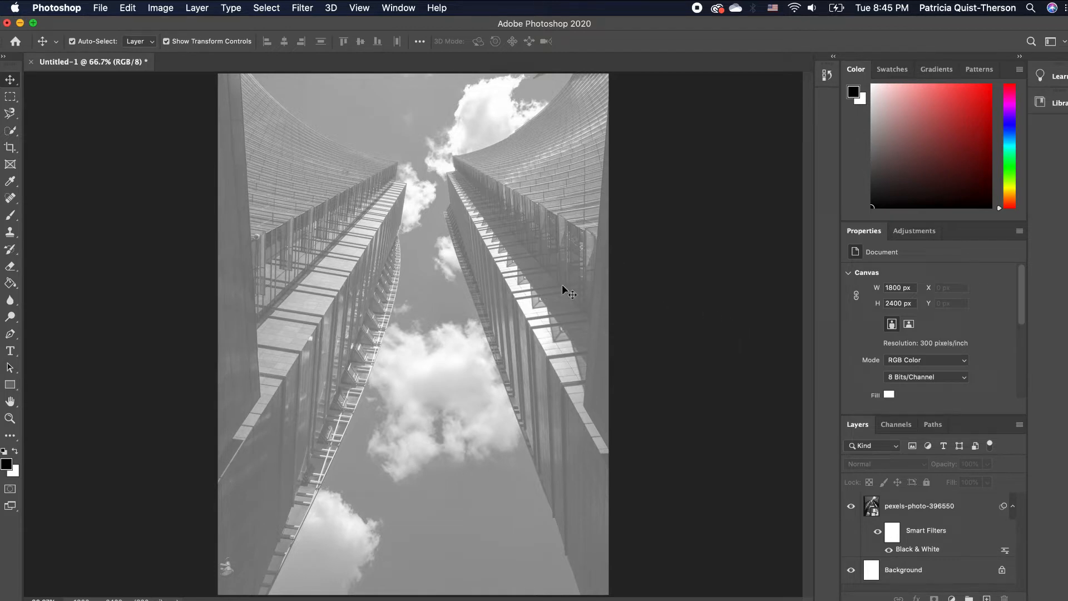
# - Draw a black rounded rectangle with 50 px corners, about 1414 by 914 px, across the middle of the photo
pyautogui.click(13, 388)
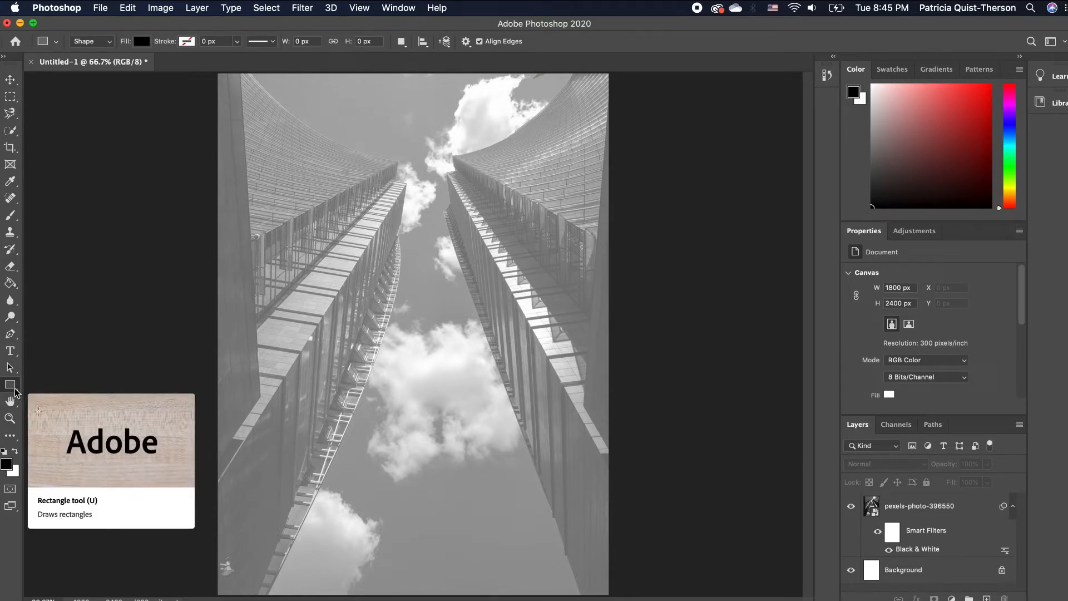
pyautogui.click(15, 391)
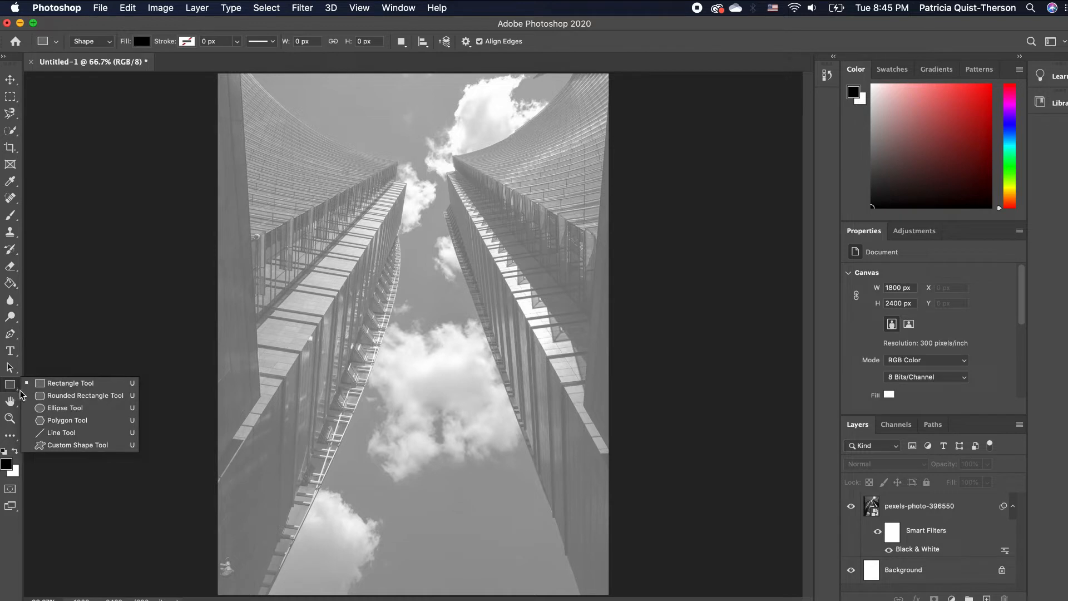
pyautogui.click(78, 398)
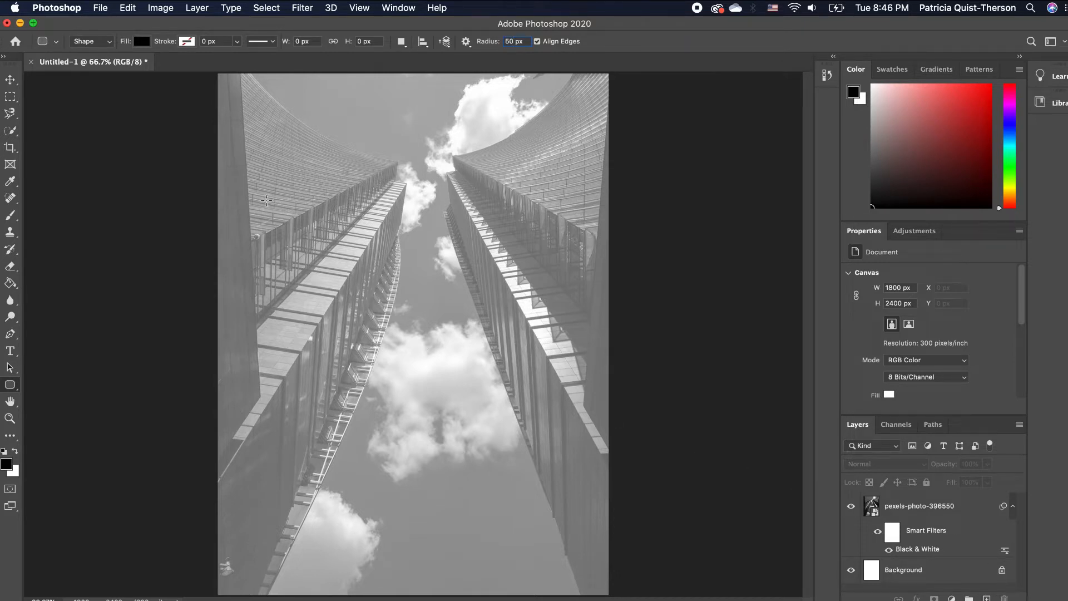
pyautogui.moveTo(266, 200); pyautogui.dragTo(573, 398)
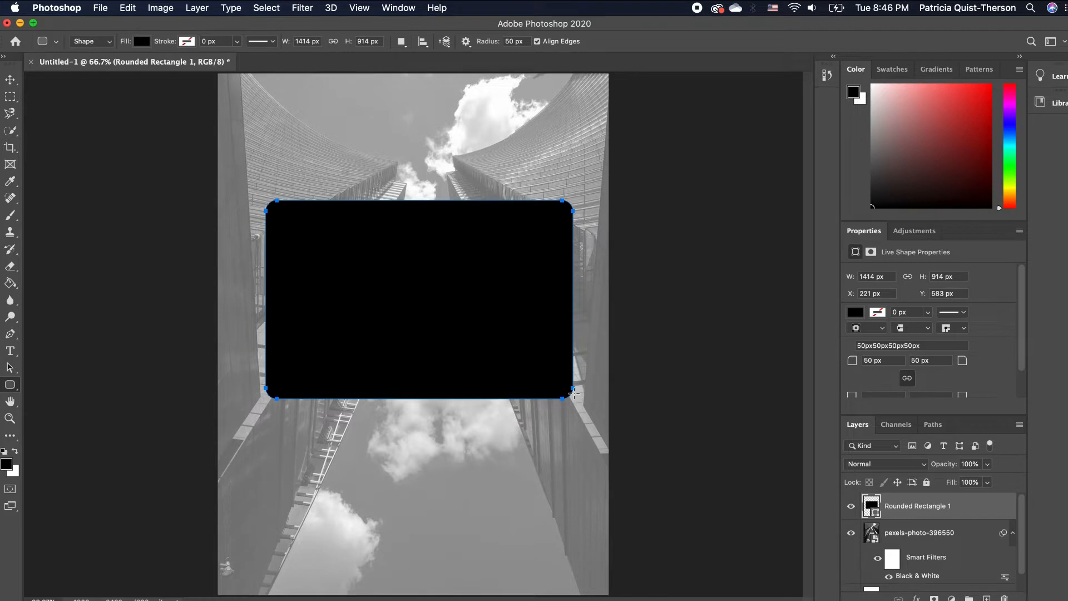
# - Try a pinkish-red fill on the rounded rectangle and set the fill back to black
pyautogui.click(855, 313)
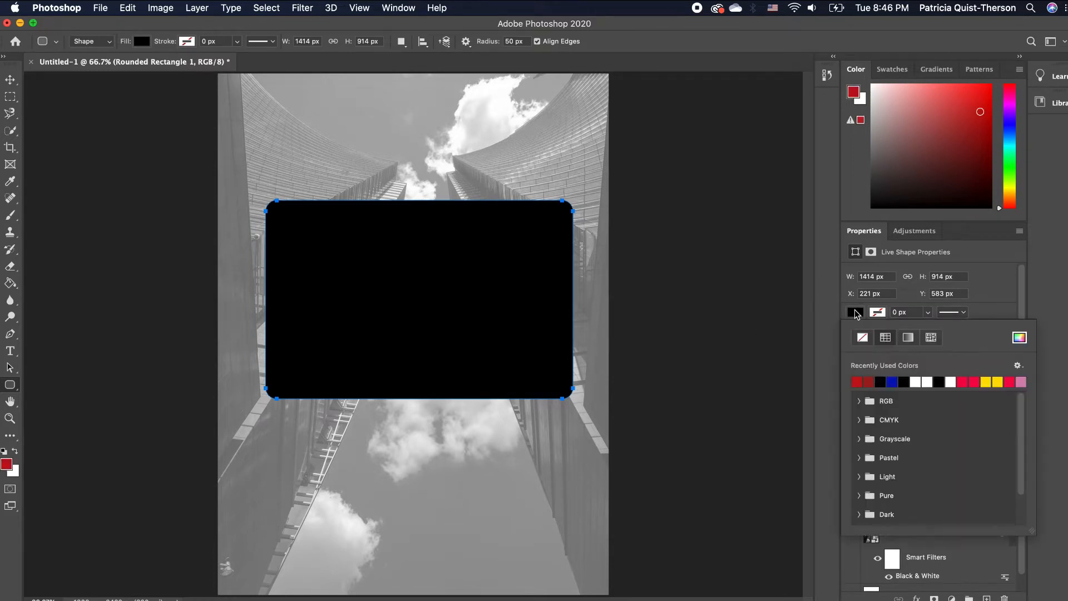
pyautogui.click(854, 313)
pyautogui.click(854, 313)
pyautogui.click(903, 382)
pyautogui.click(973, 381)
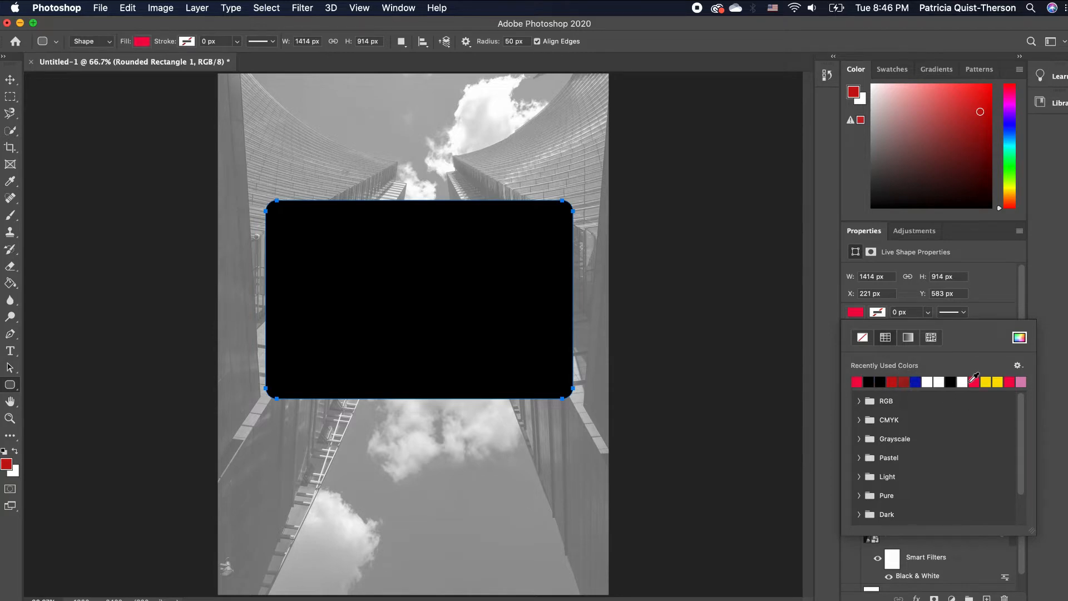
pyautogui.click(951, 382)
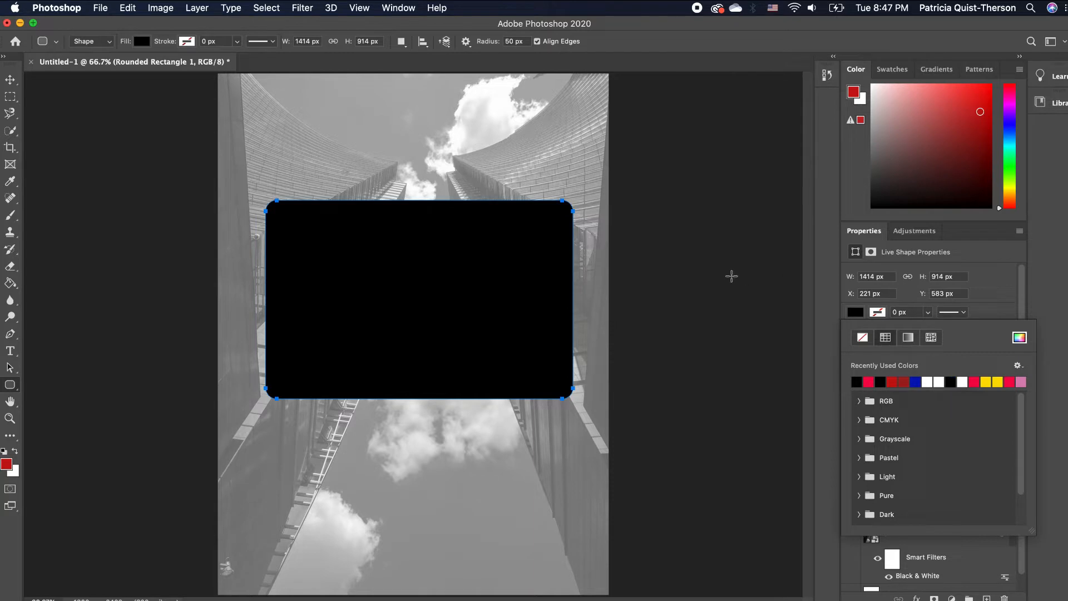
# - Rotate the rounded rectangle counter-clockwise so it lies diagonally across the photo
pyautogui.click(11, 80)
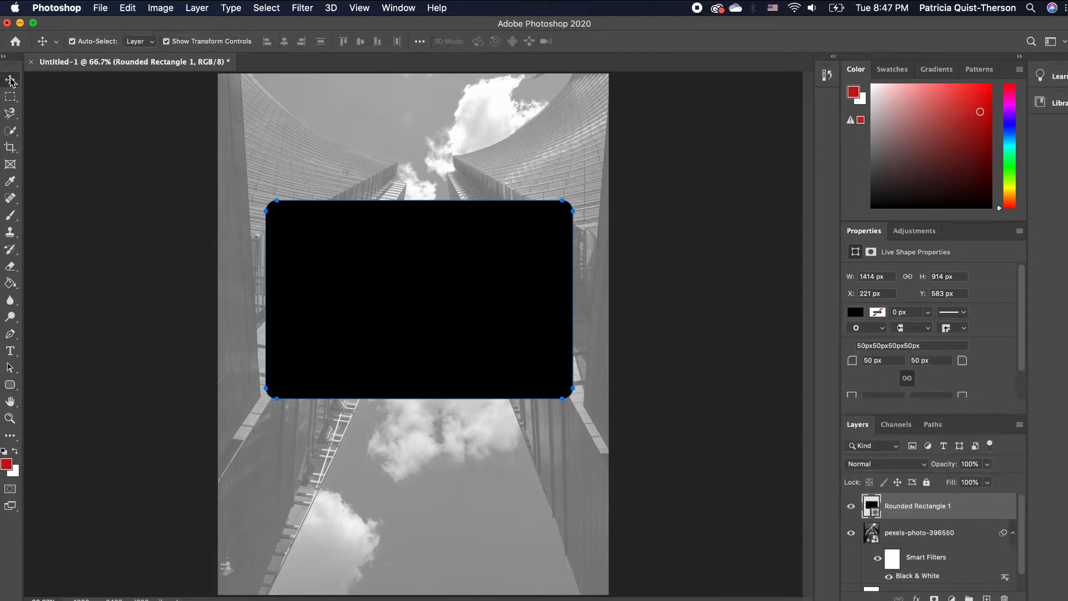
pyautogui.click(709, 294)
pyautogui.click(524, 310)
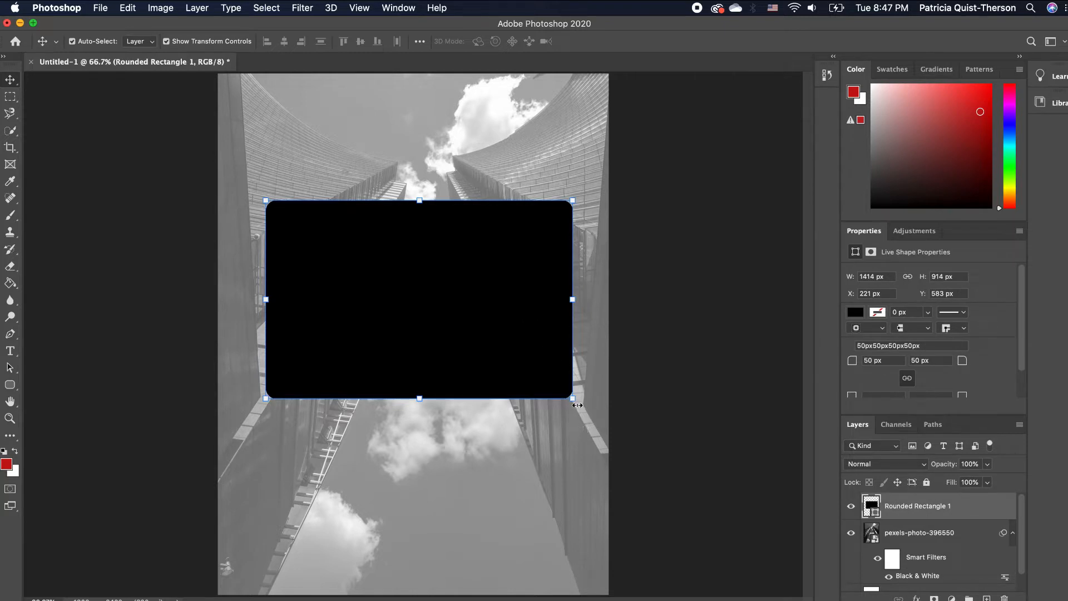
pyautogui.moveTo(578, 410); pyautogui.dragTo(611, 249)
pyautogui.press('Return')
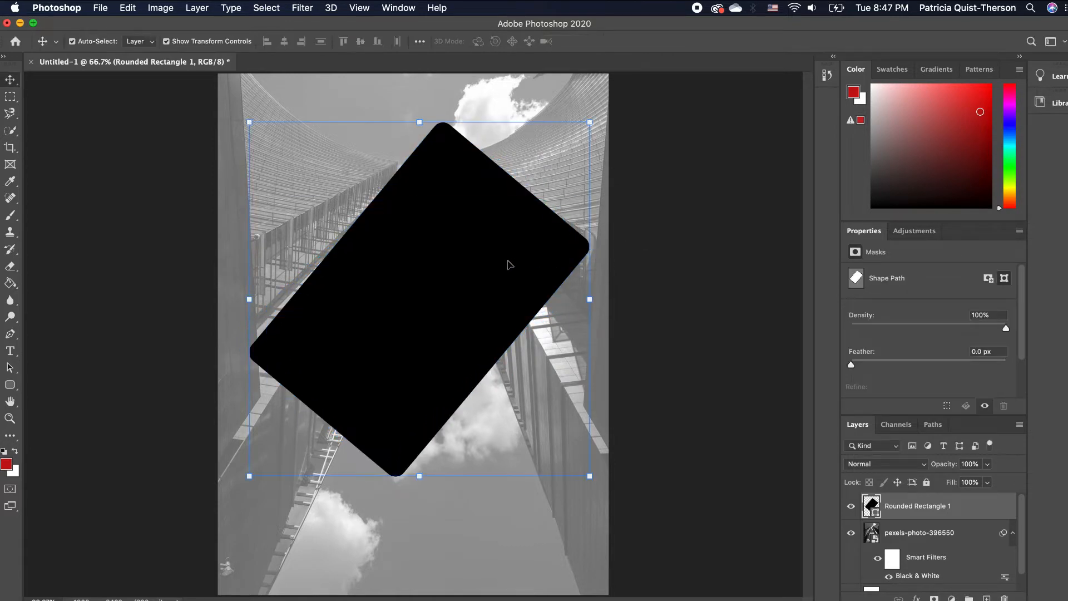
pyautogui.click(695, 380)
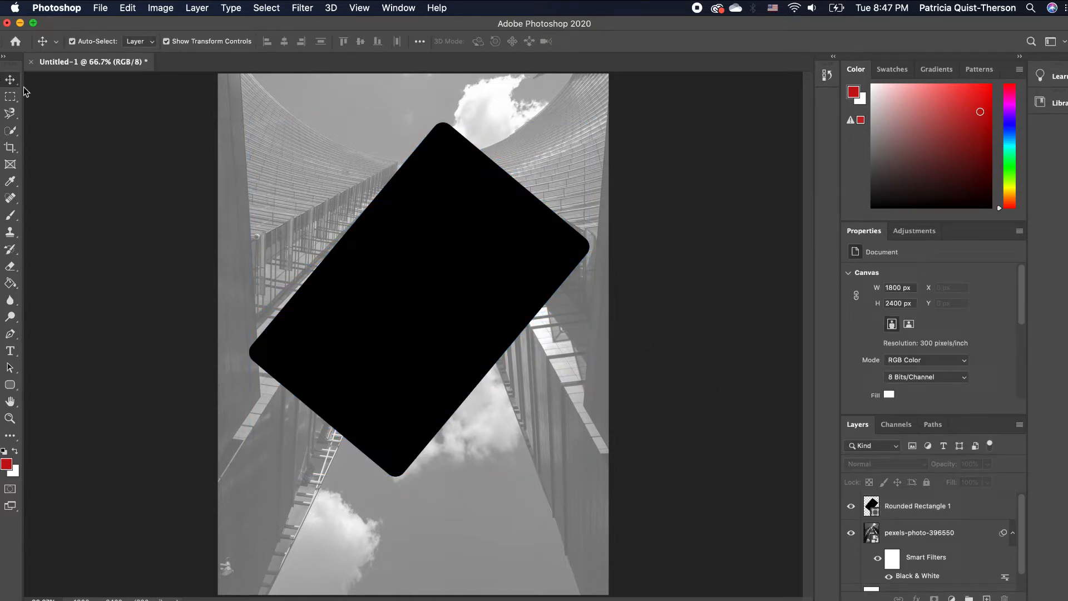
# - Try Free Transform on the rectangle with Auto-Select and Show Transform Controls turned off, and re-enable both options
pyautogui.click(422, 275)
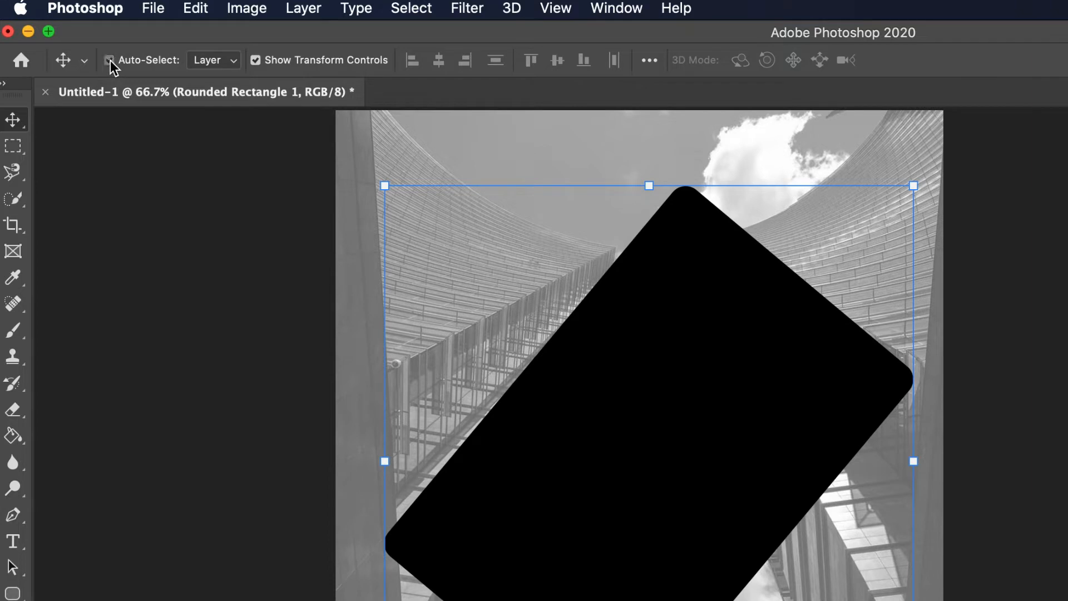
pyautogui.click(255, 60)
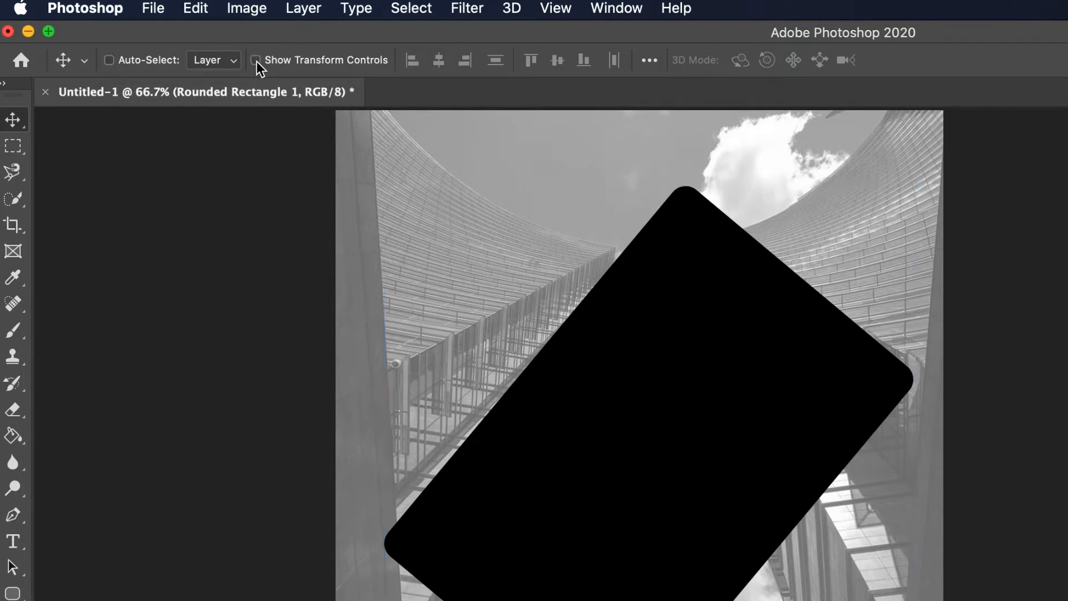
pyautogui.click(256, 60)
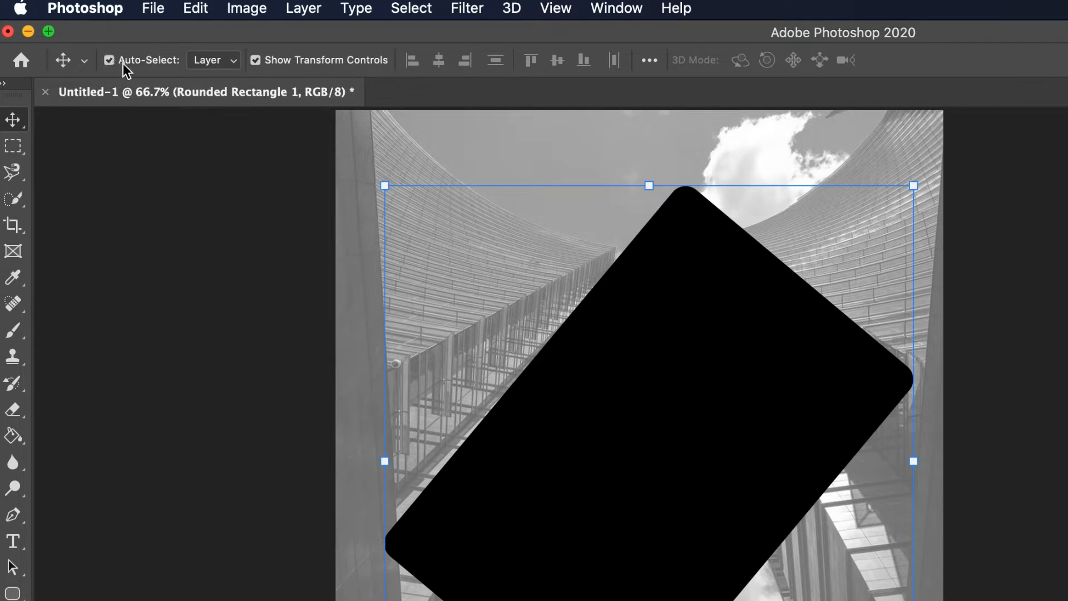
pyautogui.click(255, 60)
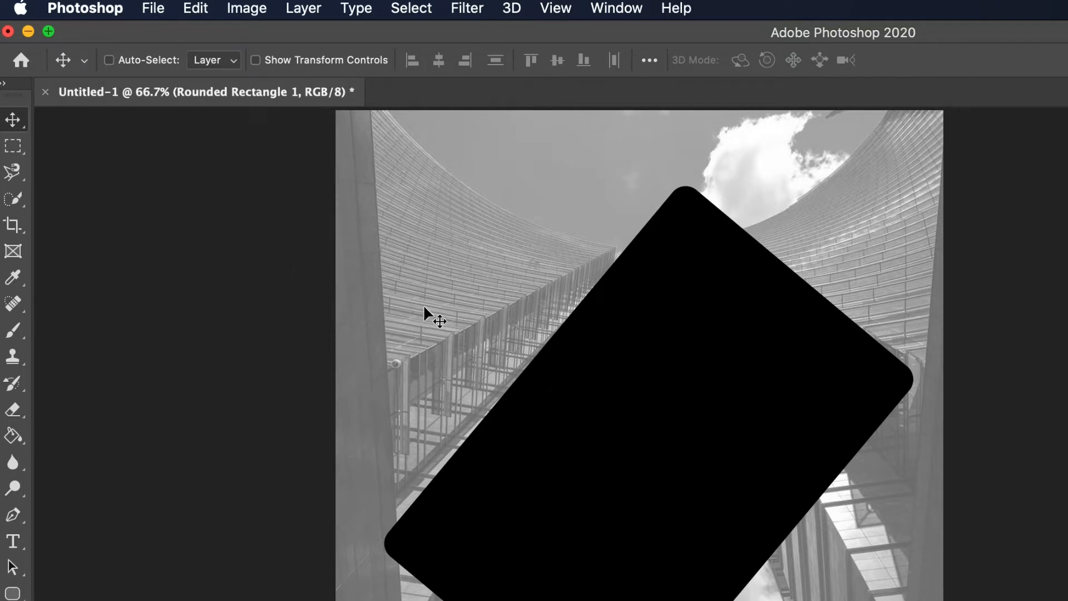
pyautogui.press('super+t')
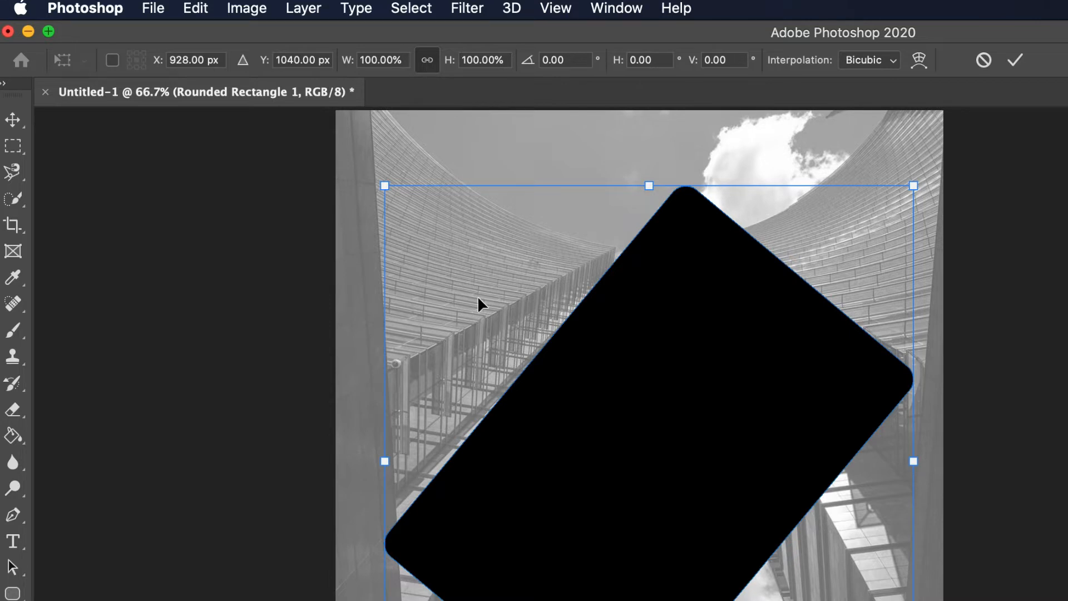
pyautogui.click(13, 119)
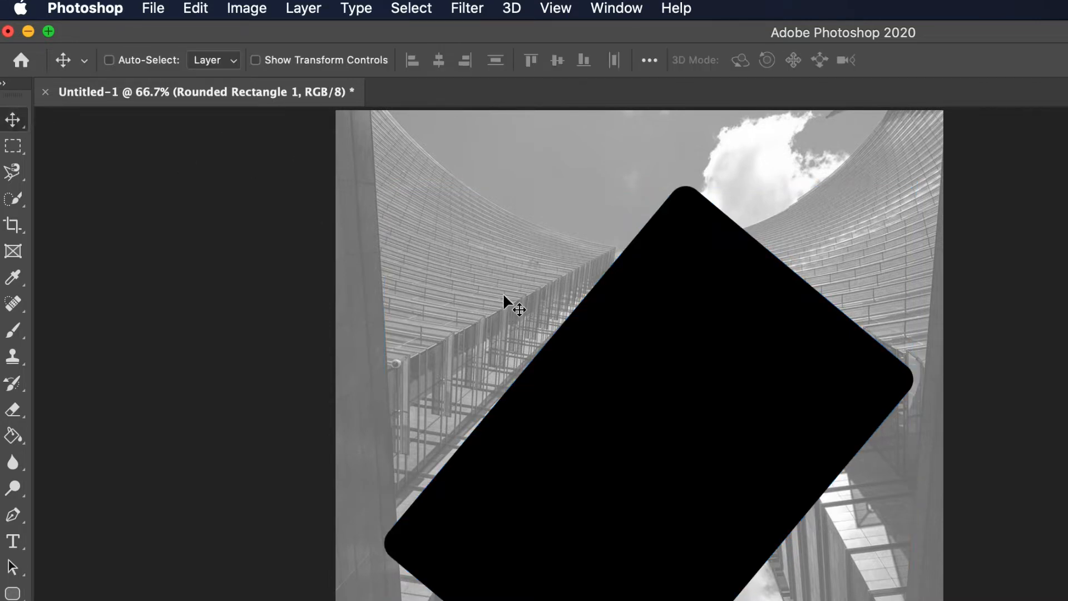
pyautogui.click(109, 60)
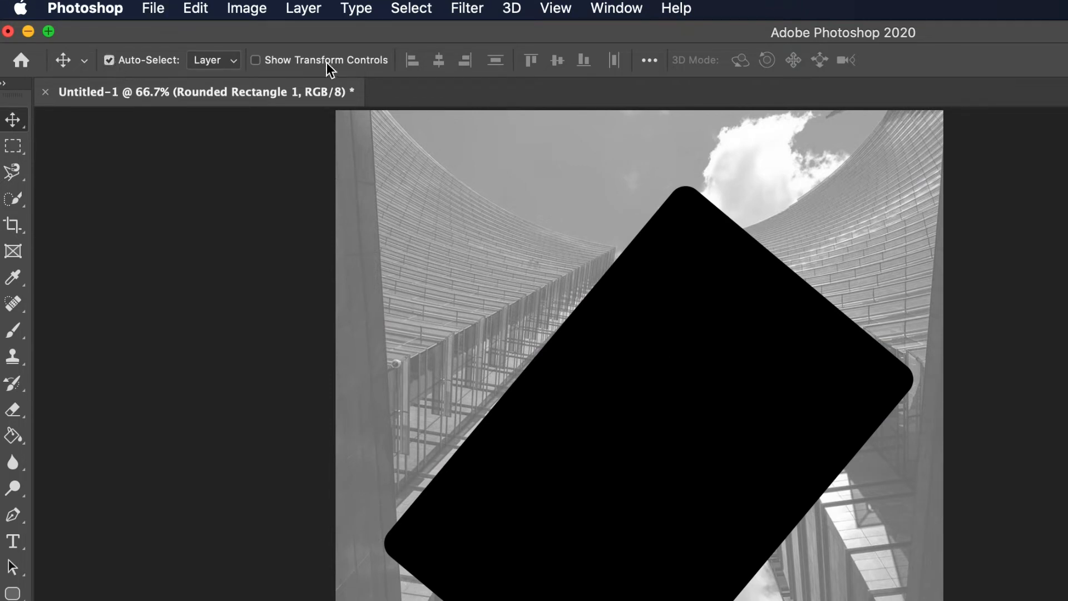
pyautogui.click(256, 60)
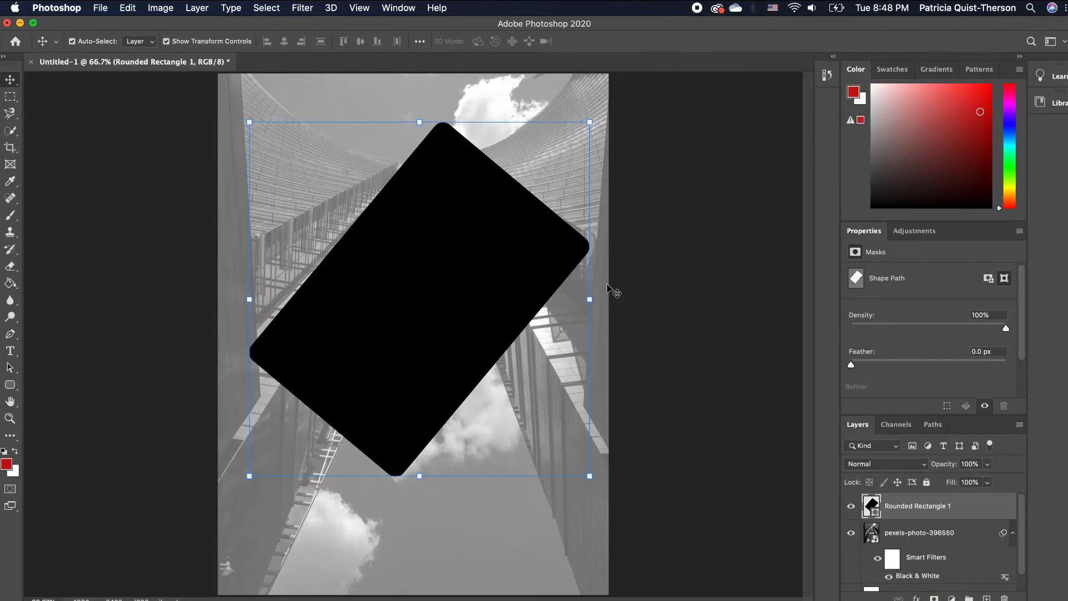
# - Move the rounded rectangle to the upper-left corner of the canvas, partly beyond its edges
pyautogui.click(1046, 435)
pyautogui.moveTo(454, 315); pyautogui.dragTo(337, 160)
pyautogui.moveTo(315, 261); pyautogui.dragTo(324, 200)
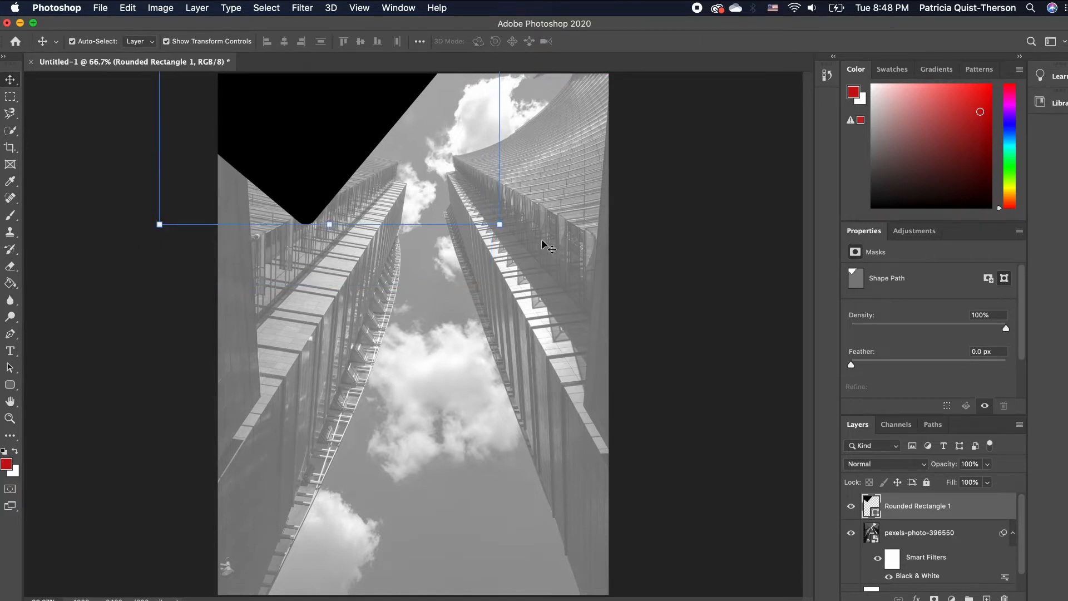
# - Enlarge the rounded rectangle to about 116.31% and rotate it by about -3.88°, keeping it in the upper-left corner of the canvas
pyautogui.moveTo(499, 226); pyautogui.dragTo(561, 281)
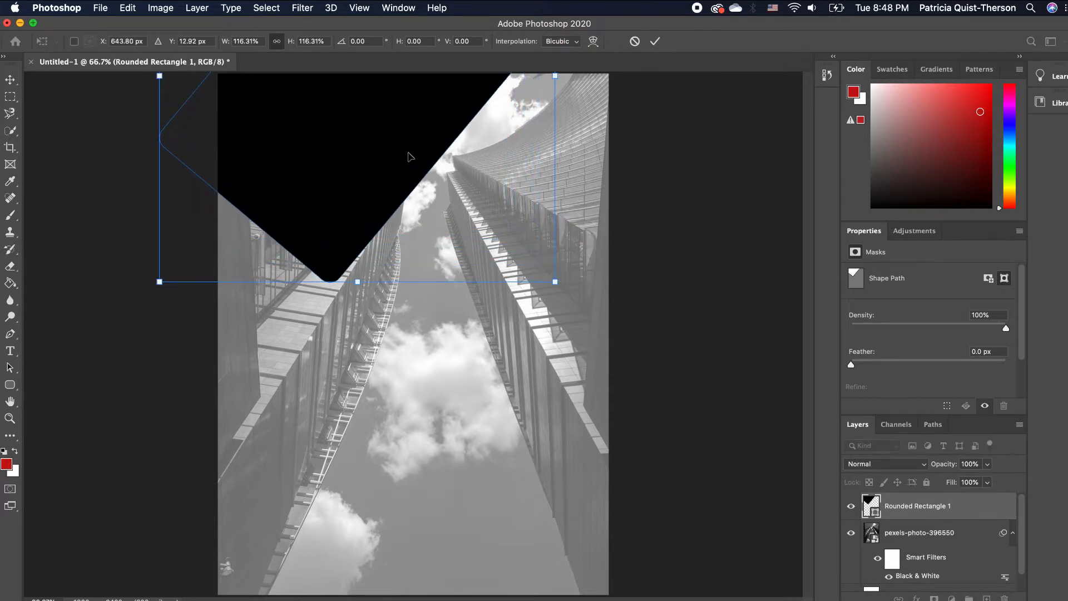
pyautogui.moveTo(410, 154); pyautogui.dragTo(385, 124)
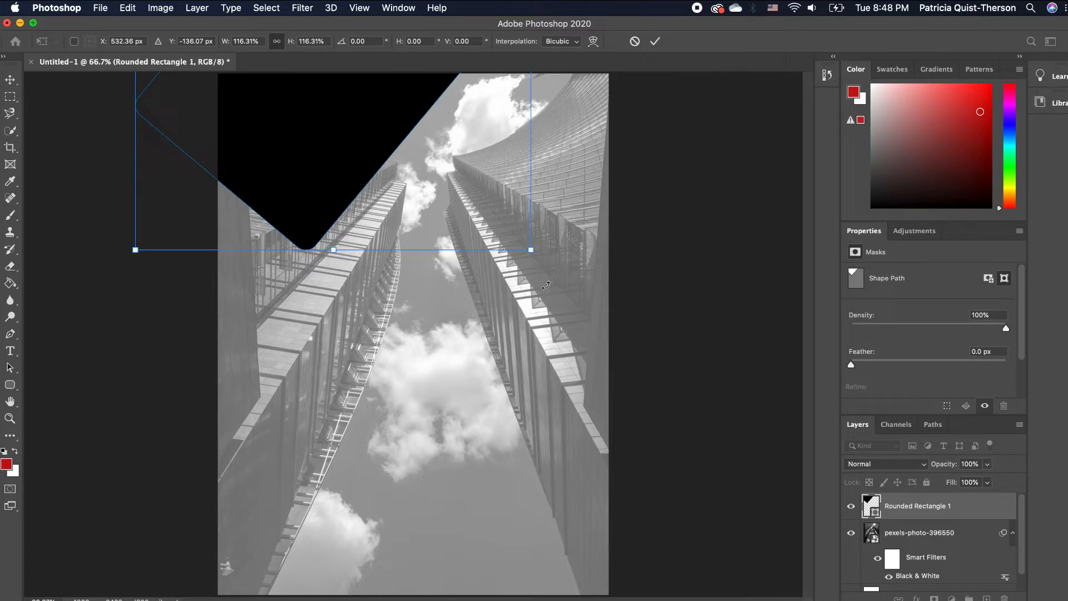
pyautogui.moveTo(551, 284); pyautogui.dragTo(560, 269)
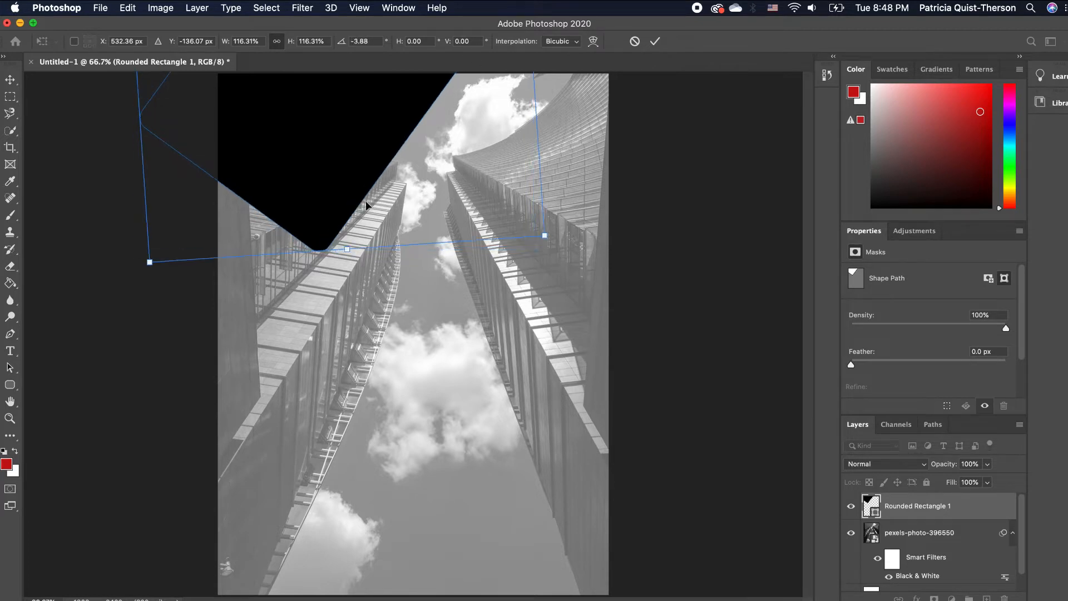
pyautogui.press('Return')
# - Rotate the rounded rectangle slightly further counter-clockwise and shift it so its lower tip sits over the left tower
pyautogui.moveTo(361, 139); pyautogui.dragTo(356, 162)
pyautogui.moveTo(538, 294); pyautogui.dragTo(552, 282)
pyautogui.moveTo(372, 163)
pyautogui.mouseDown()
pyautogui.moveTo(360, 148)
pyautogui.moveTo(374, 157)
pyautogui.mouseUp()
pyautogui.press('Return')
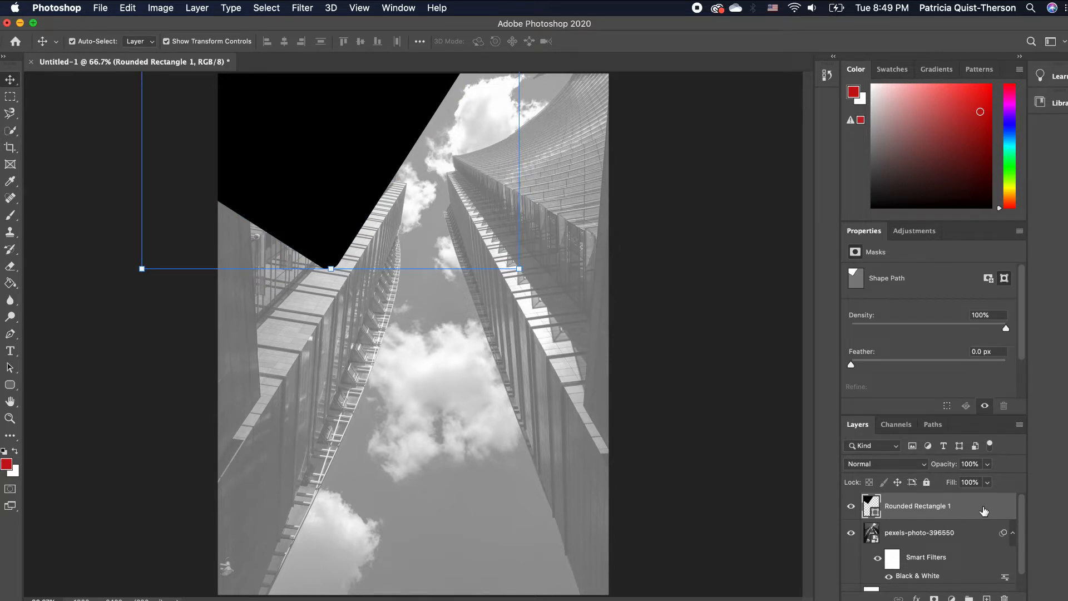
# - Duplicate the Rounded Rectangle 1 layer
pyautogui.moveTo(984, 510); pyautogui.dragTo(986, 598)
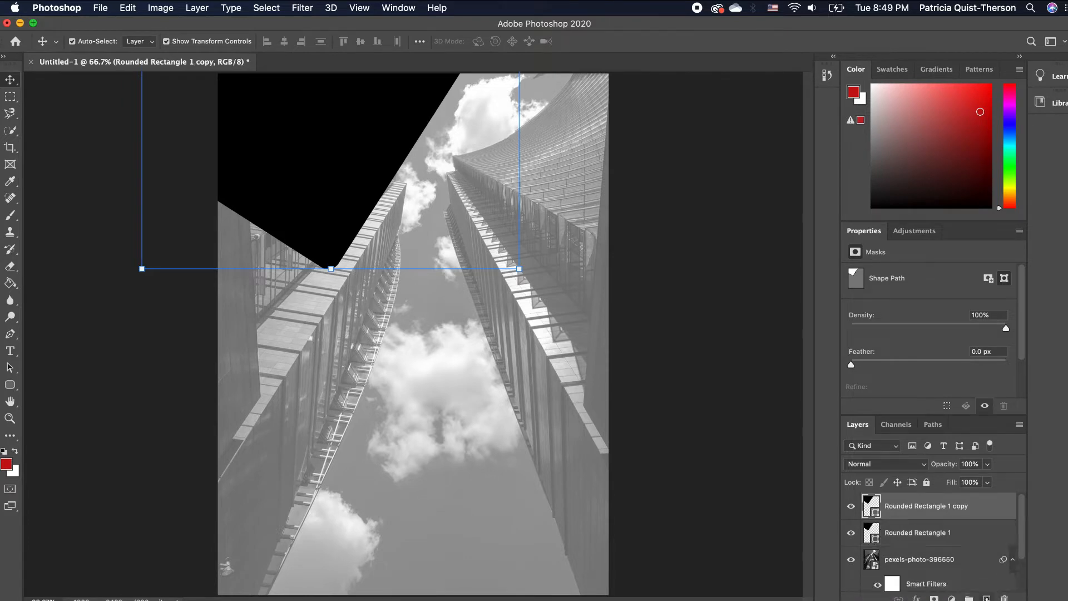
pyautogui.rightClick(950, 507)
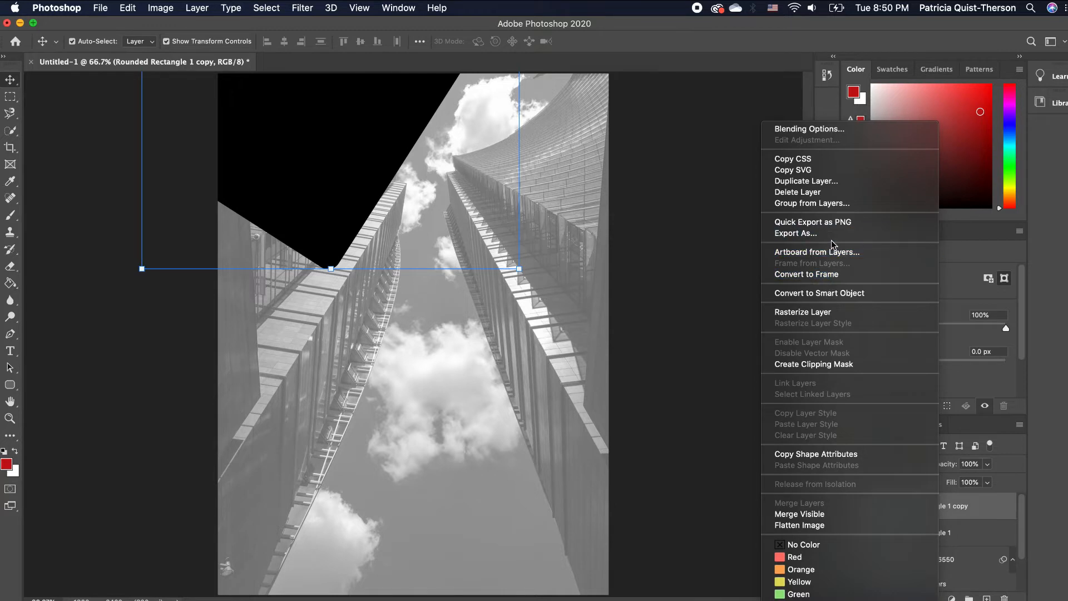
pyautogui.click(660, 209)
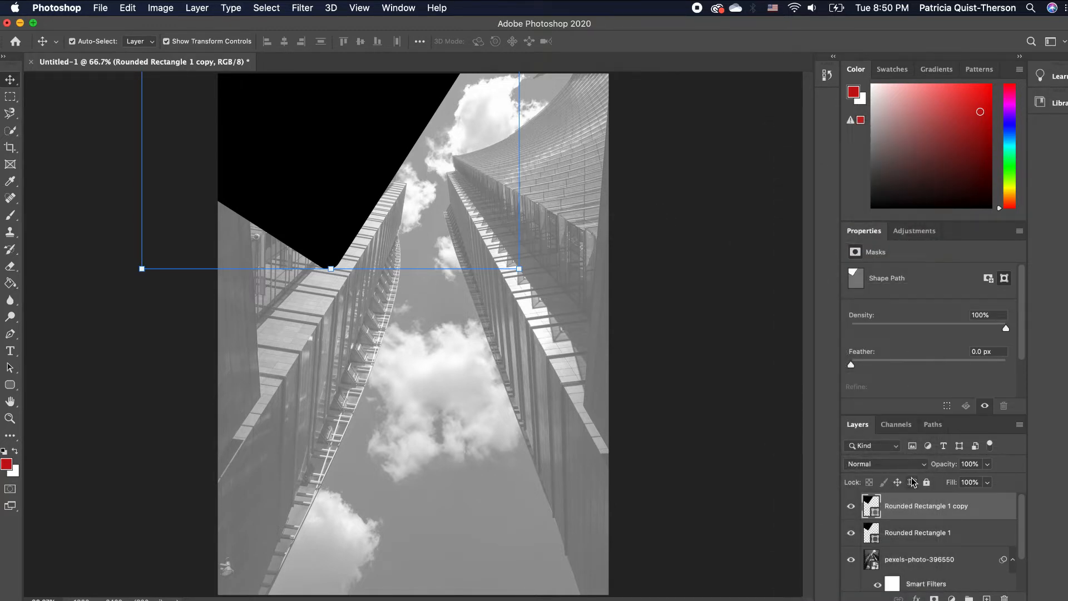
pyautogui.press('super+j')
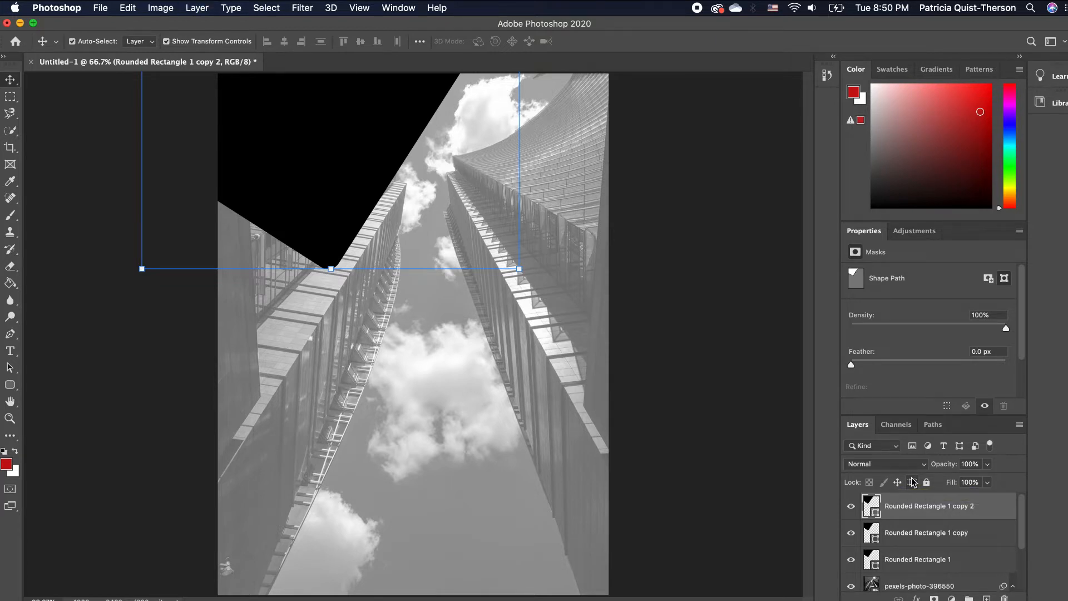
pyautogui.press('super+z')
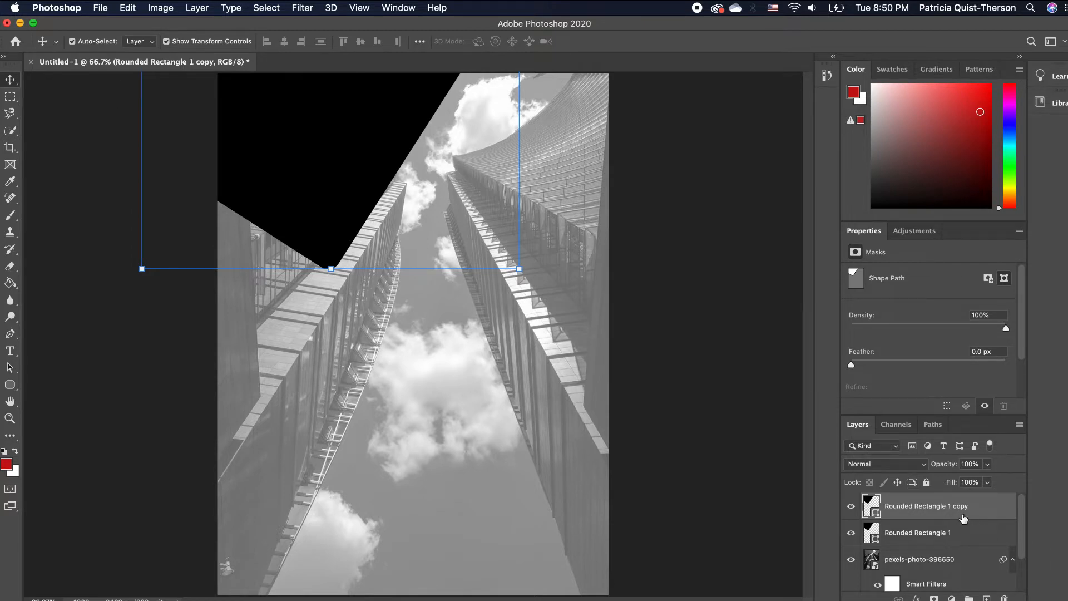
# - Move the rounded rectangle copy to the lower right of the canvas and enlarge it to about 114.76%
pyautogui.moveTo(358, 212); pyautogui.dragTo(473, 511)
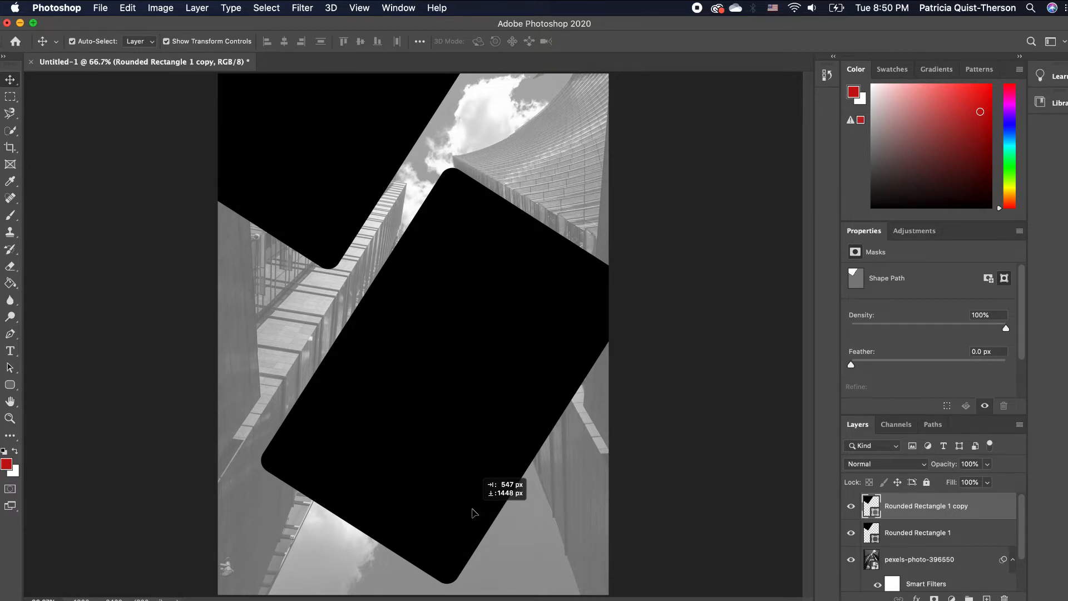
pyautogui.moveTo(473, 512); pyautogui.dragTo(473, 512)
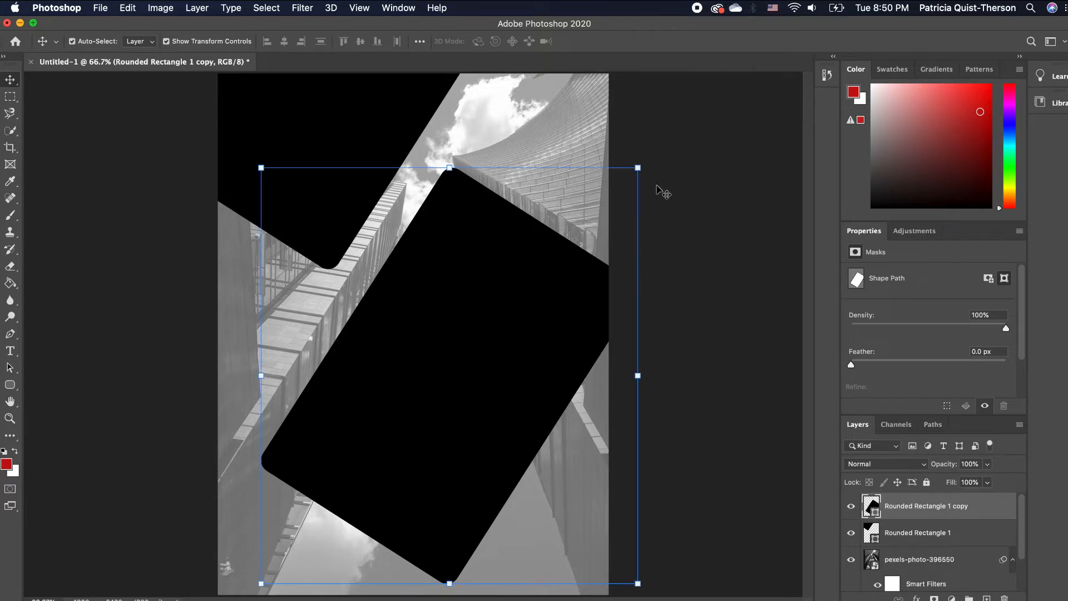
pyautogui.moveTo(638, 167); pyautogui.dragTo(694, 106)
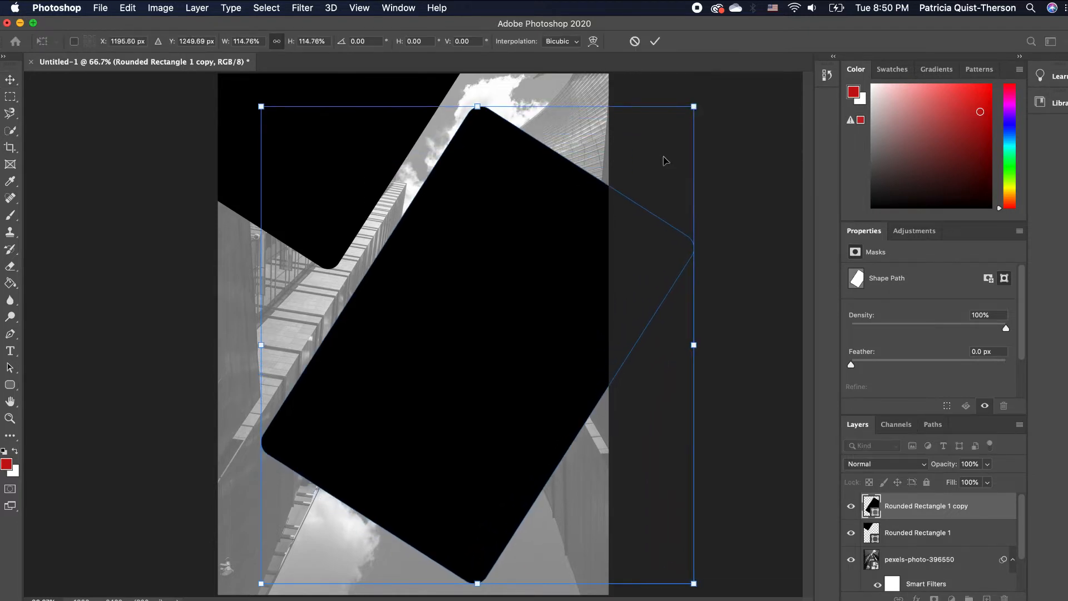
# - Enlarge the rounded rectangle copy further and shift it down so it fills the canvas's lower-right area and extends beyond its edges
pyautogui.click(10, 420)
pyautogui.click(500, 375)
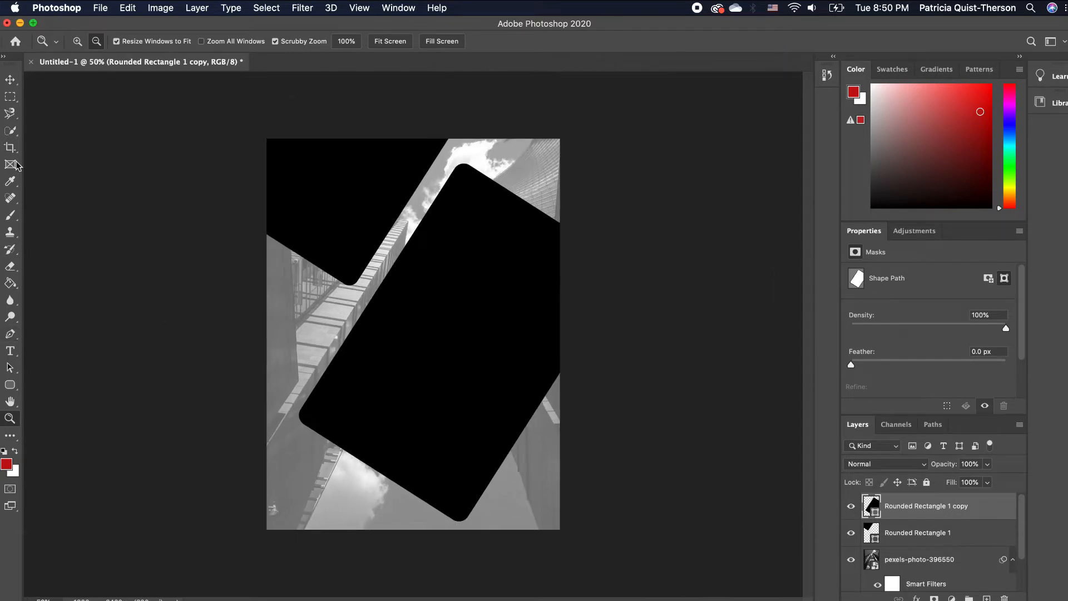
pyautogui.click(11, 82)
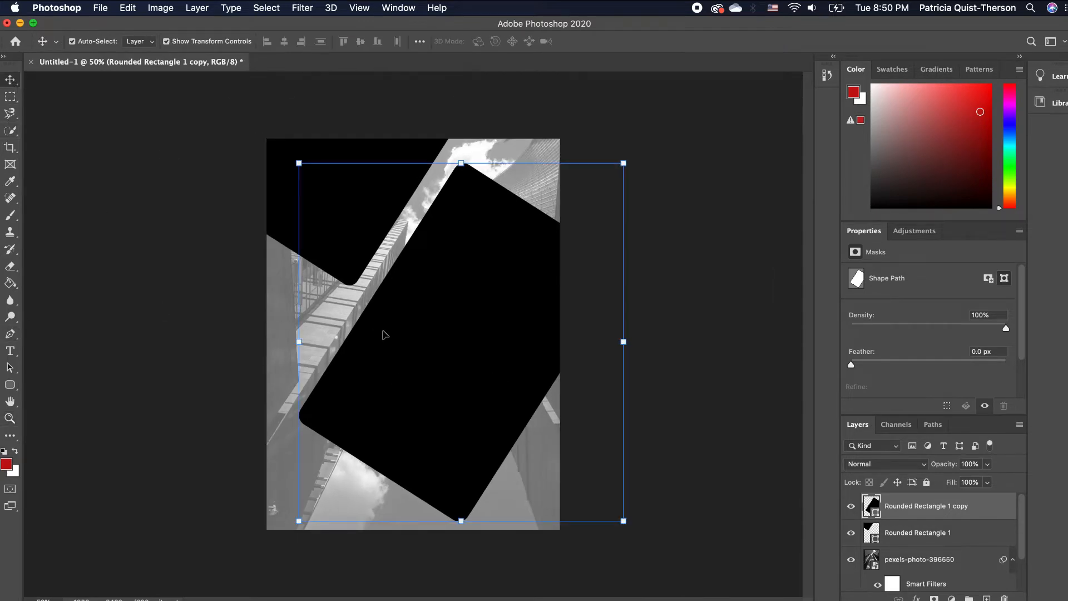
pyautogui.moveTo(299, 520); pyautogui.dragTo(186, 600)
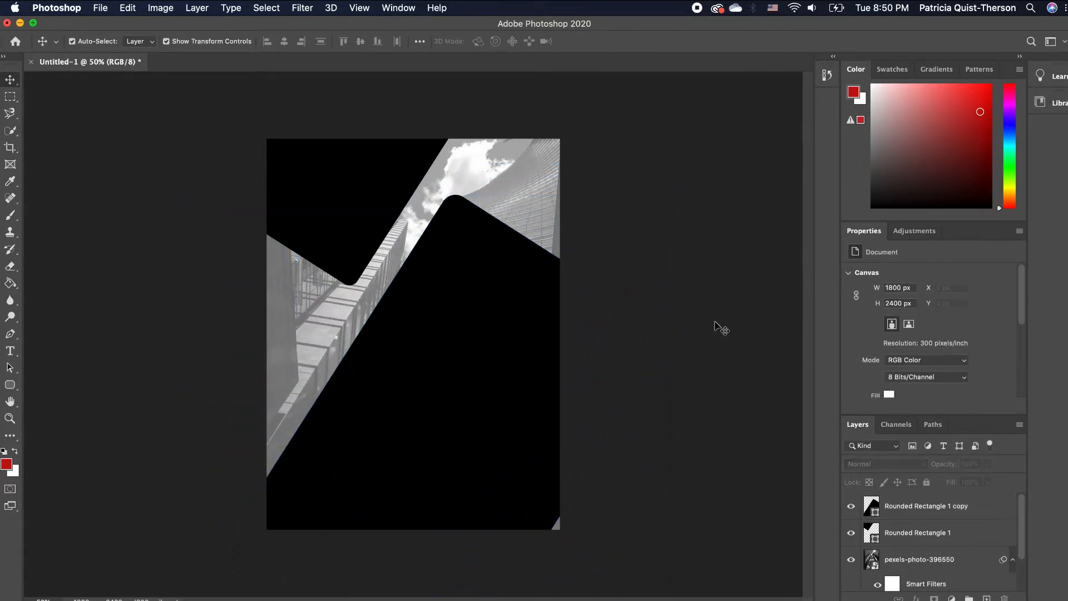
pyautogui.moveTo(673, 174); pyautogui.dragTo(714, 152)
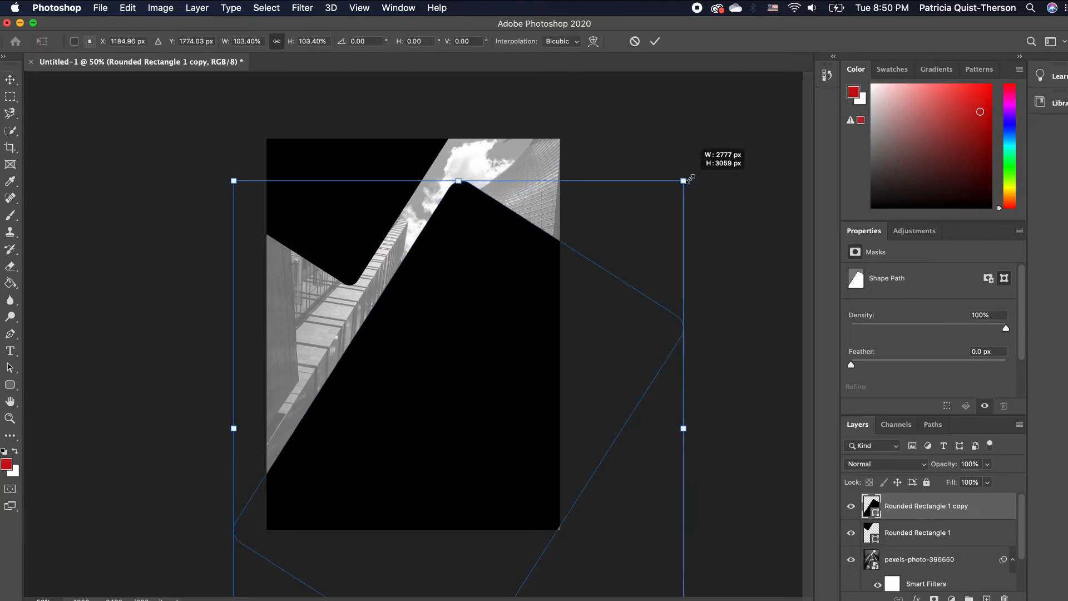
pyautogui.moveTo(520, 413); pyautogui.dragTo(503, 467)
pyautogui.press('Return')
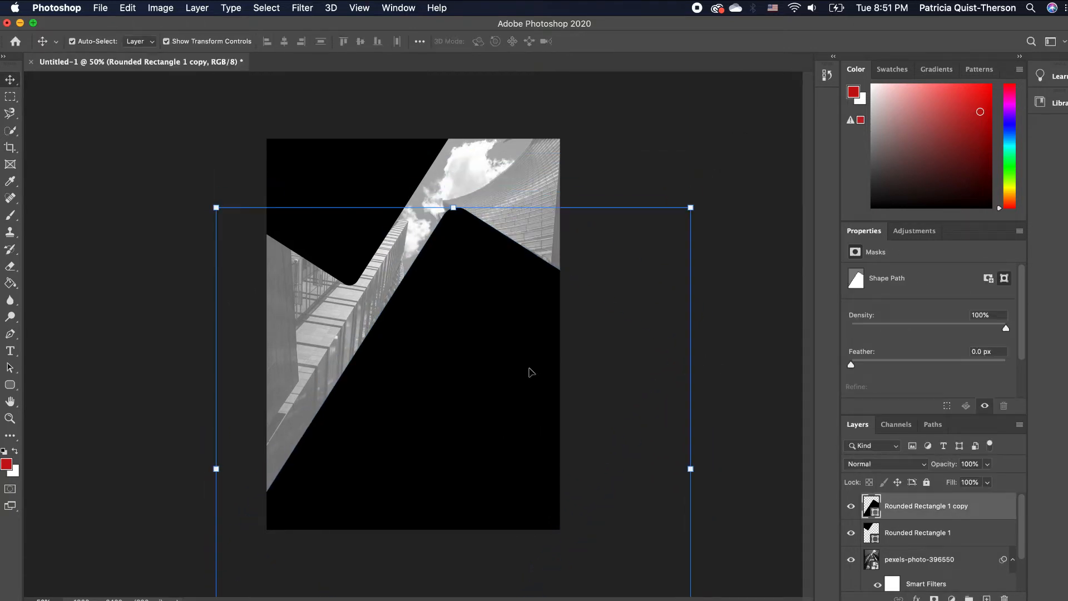
# - Set the fill of the large lower rounded rectangle to dark red (#810d0d)
pyautogui.doubleClick(875, 511)
pyautogui.click(619, 323)
pyautogui.press('Return')
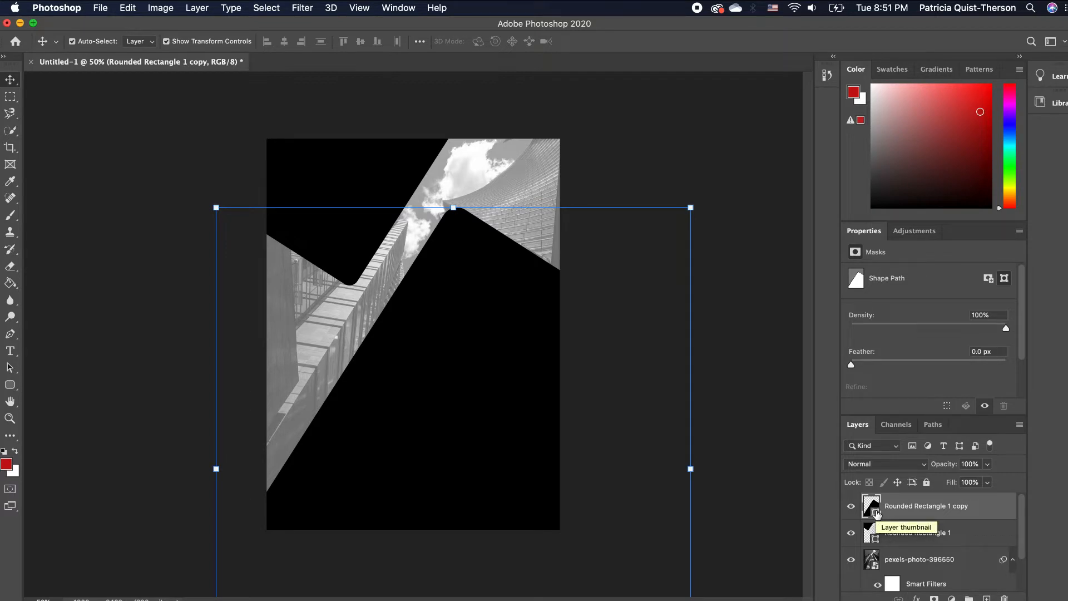
pyautogui.doubleClick(875, 511)
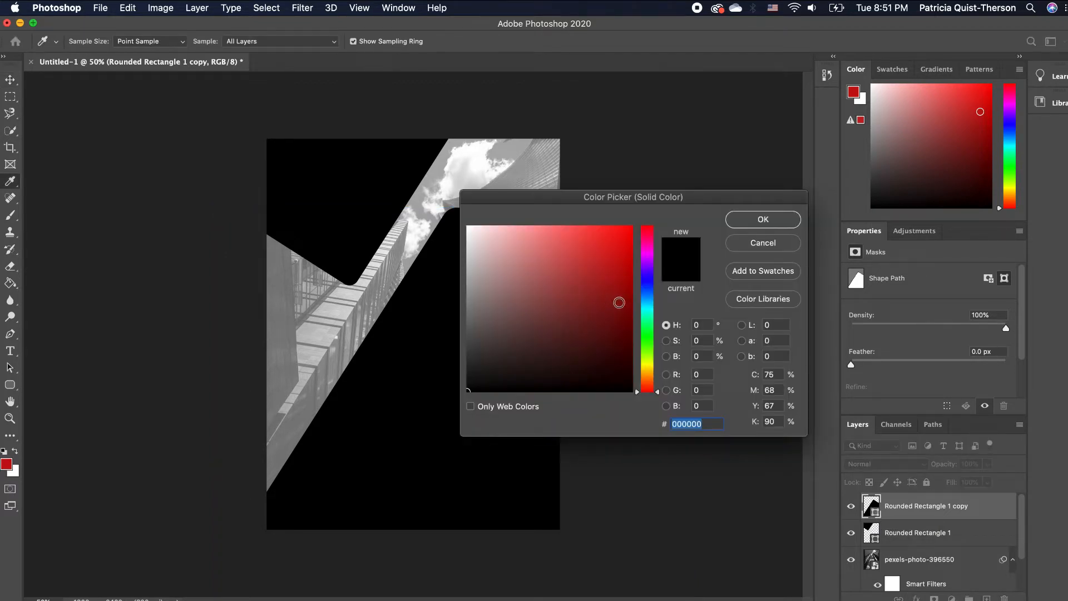
pyautogui.click(629, 242)
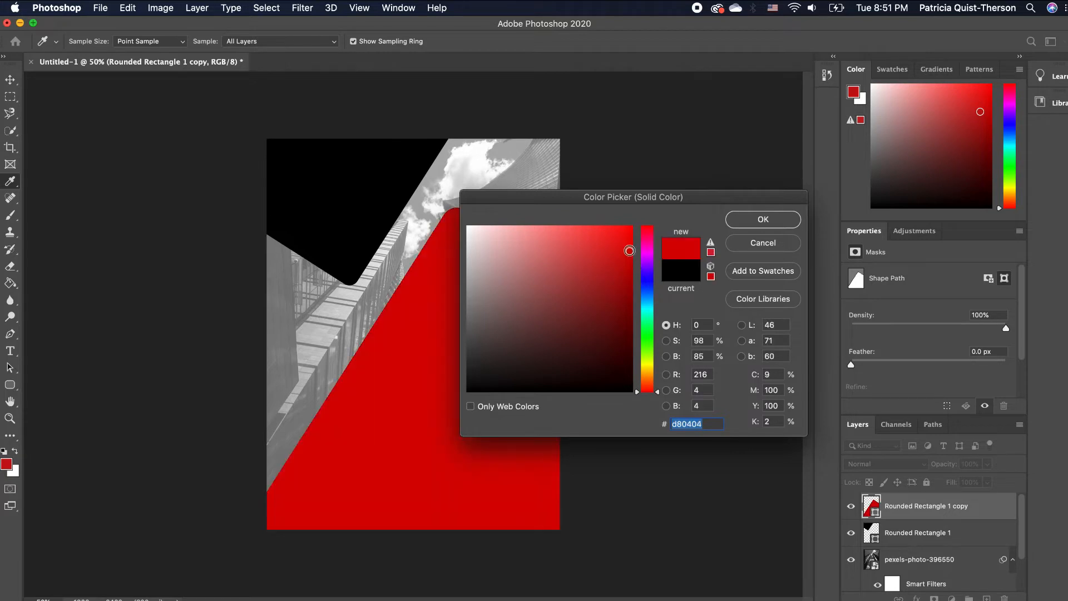
pyautogui.moveTo(627, 275)
pyautogui.mouseDown()
pyautogui.moveTo(606, 275)
pyautogui.moveTo(612, 290)
pyautogui.mouseUp()
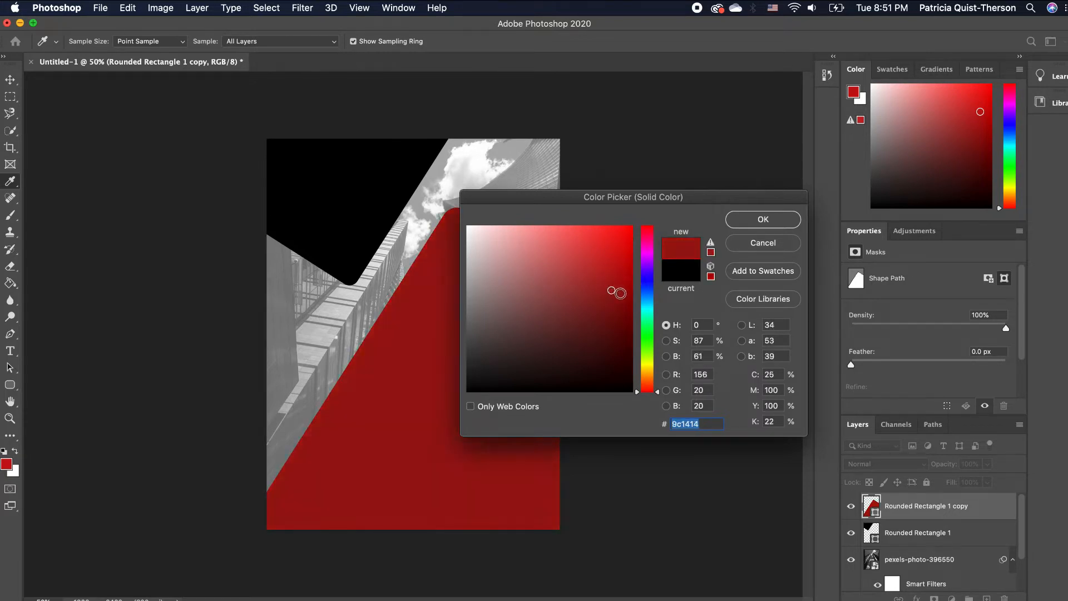
pyautogui.click(620, 299)
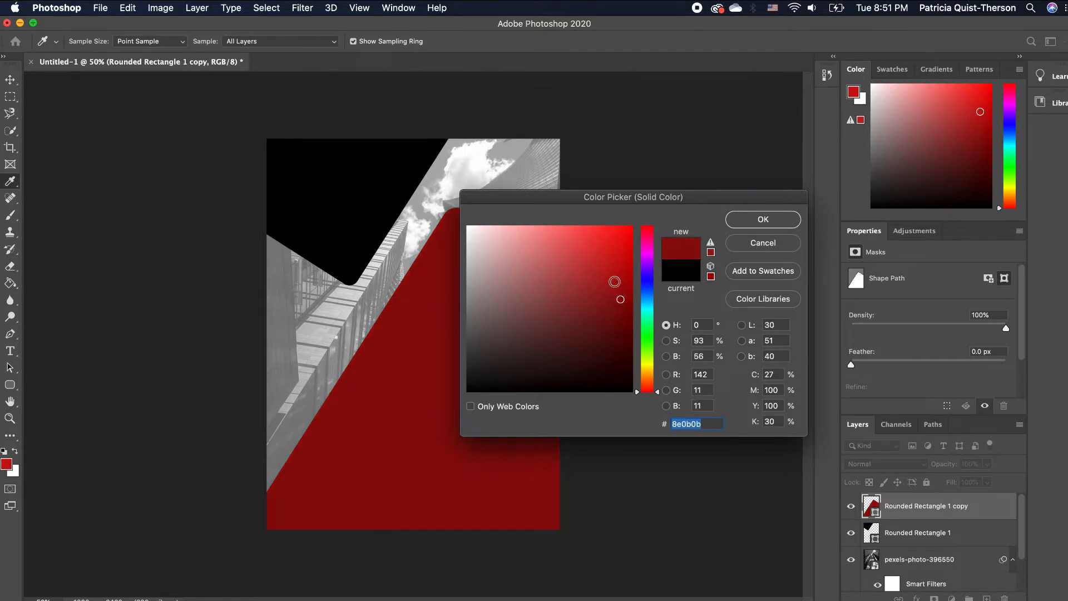
pyautogui.moveTo(614, 283); pyautogui.dragTo(615, 304)
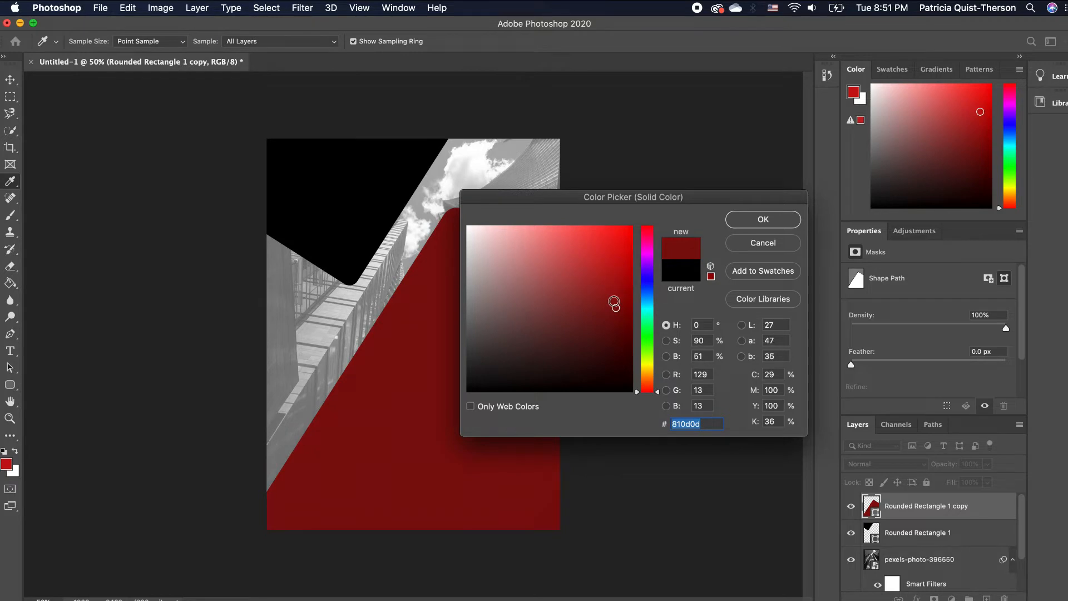
pyautogui.click(763, 220)
pyautogui.press('v')
pyautogui.click(723, 276)
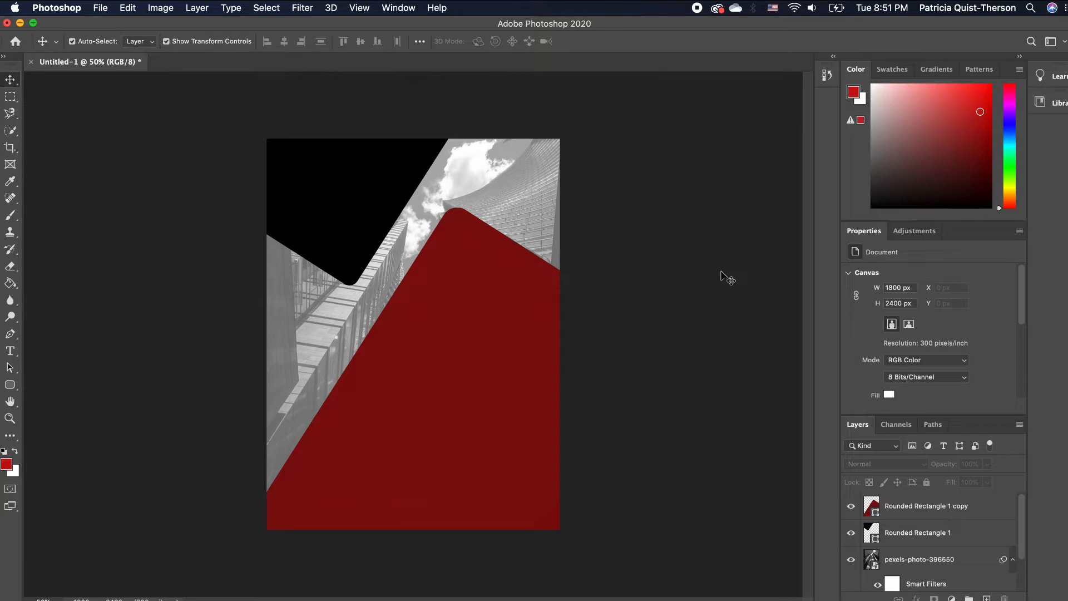
# - Duplicate the dark red rounded rectangle and shift the copy up and to the right
pyautogui.click(494, 364)
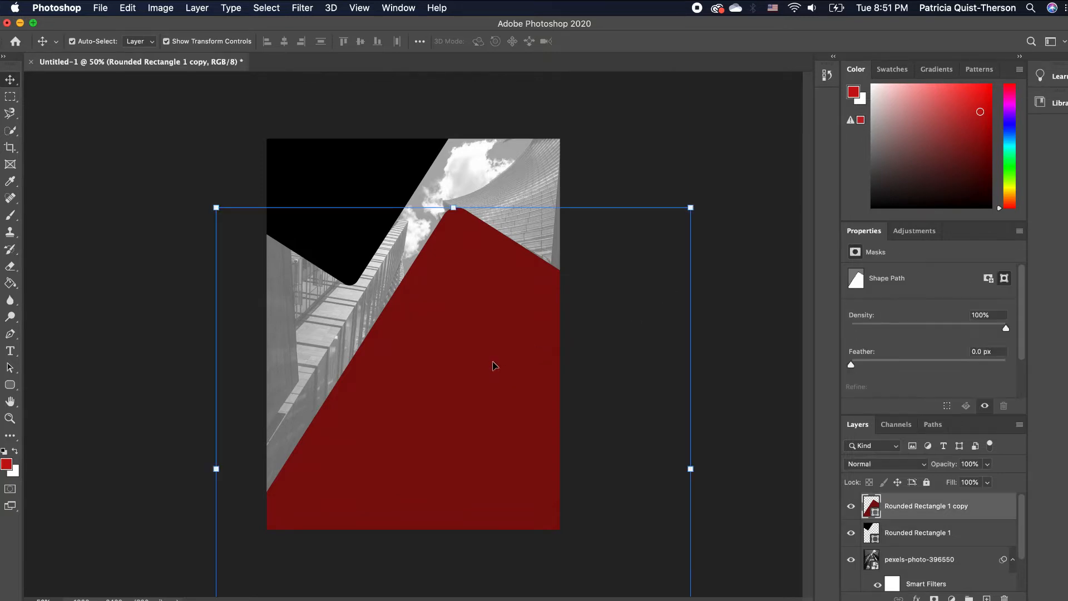
pyautogui.press('super+j')
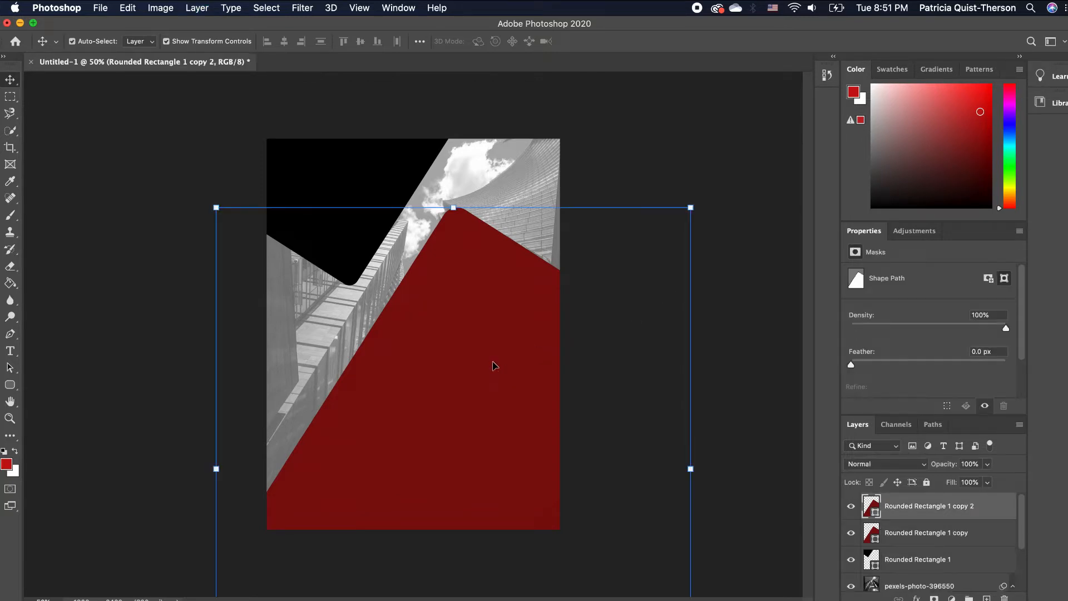
pyautogui.moveTo(493, 366); pyautogui.dragTo(547, 300)
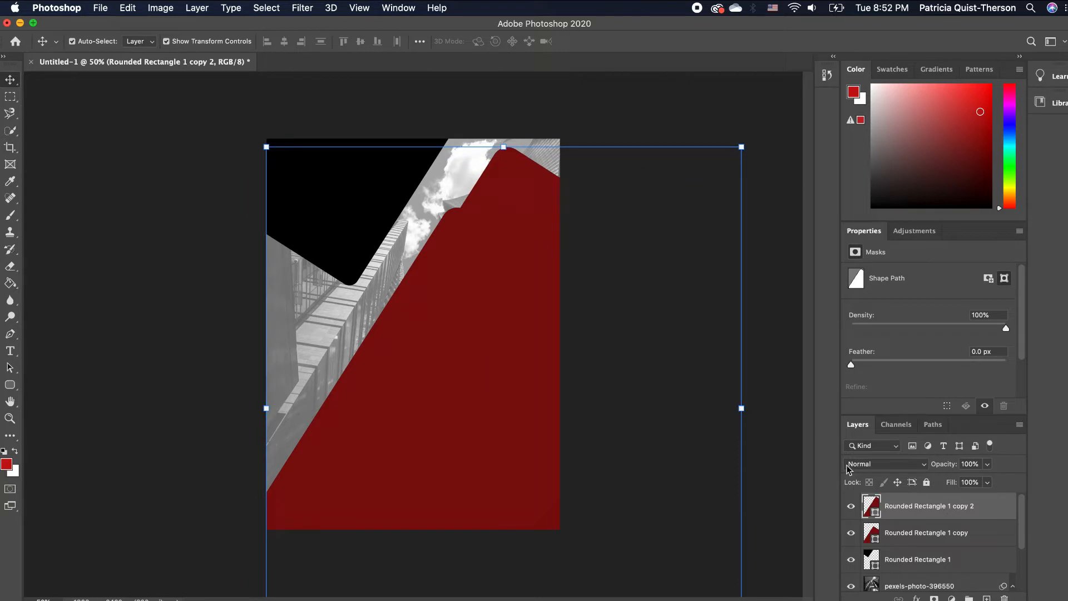
# - Recolor the new copy off-white (#f9f6f6) and move it down so a broad red band borders its upper edges
pyautogui.doubleClick(875, 507)
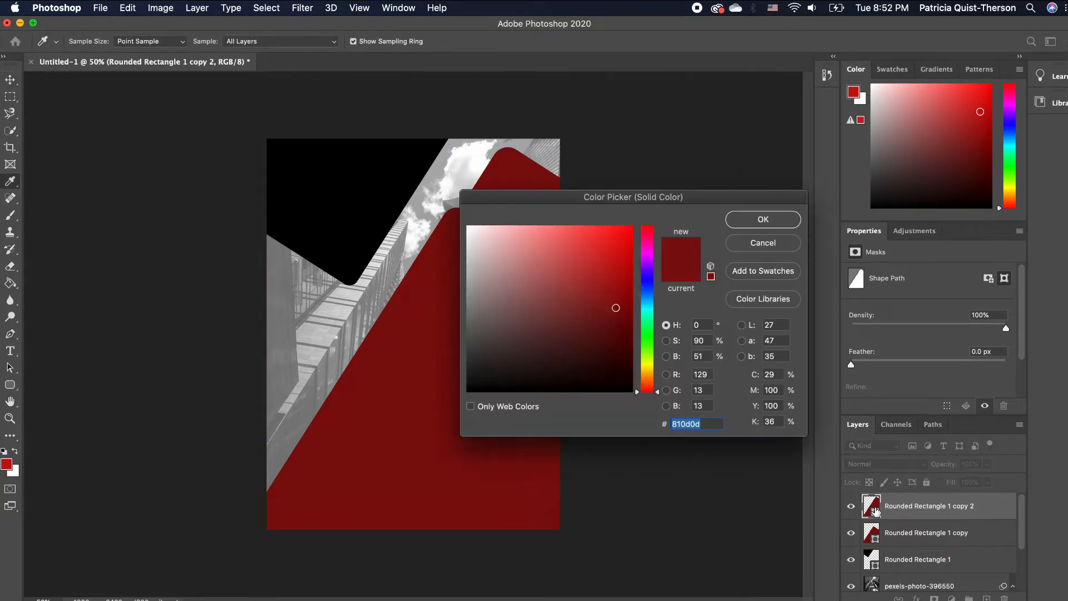
pyautogui.moveTo(472, 233); pyautogui.dragTo(469, 230)
pyautogui.click(762, 222)
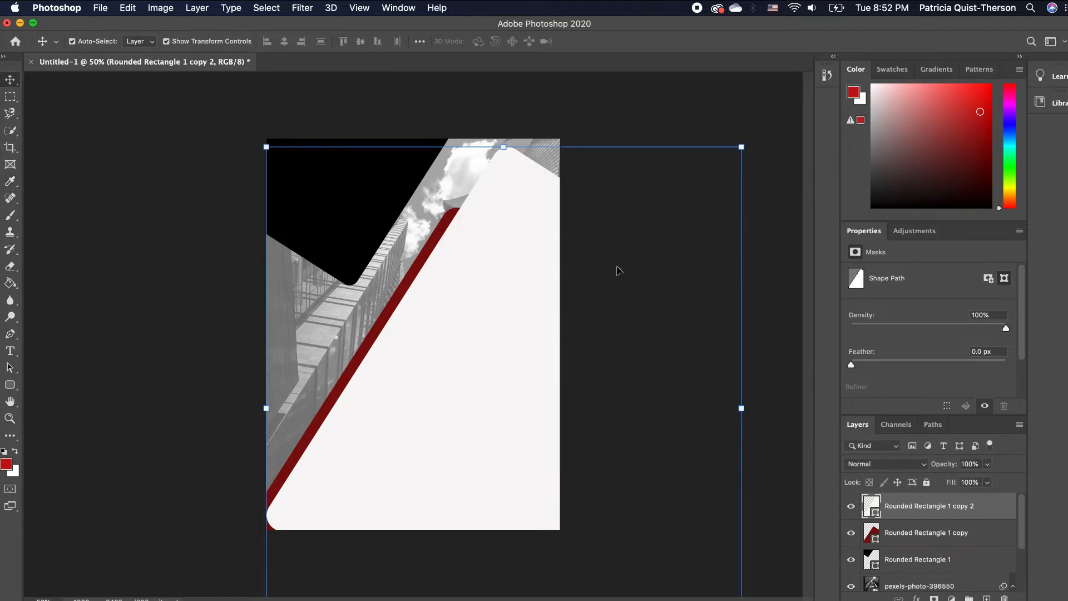
pyautogui.moveTo(522, 314); pyautogui.dragTo(523, 433)
pyautogui.click(584, 310)
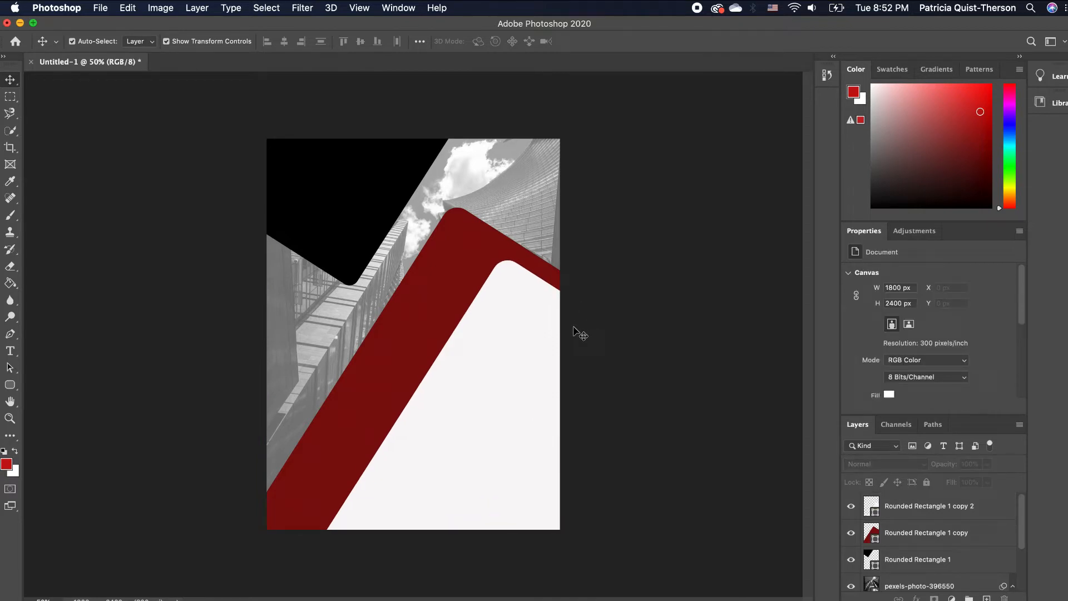
# - Duplicate the off-white rounded rectangle and move the copy to the canvas's left edge, just below the black shape
pyautogui.click(532, 446)
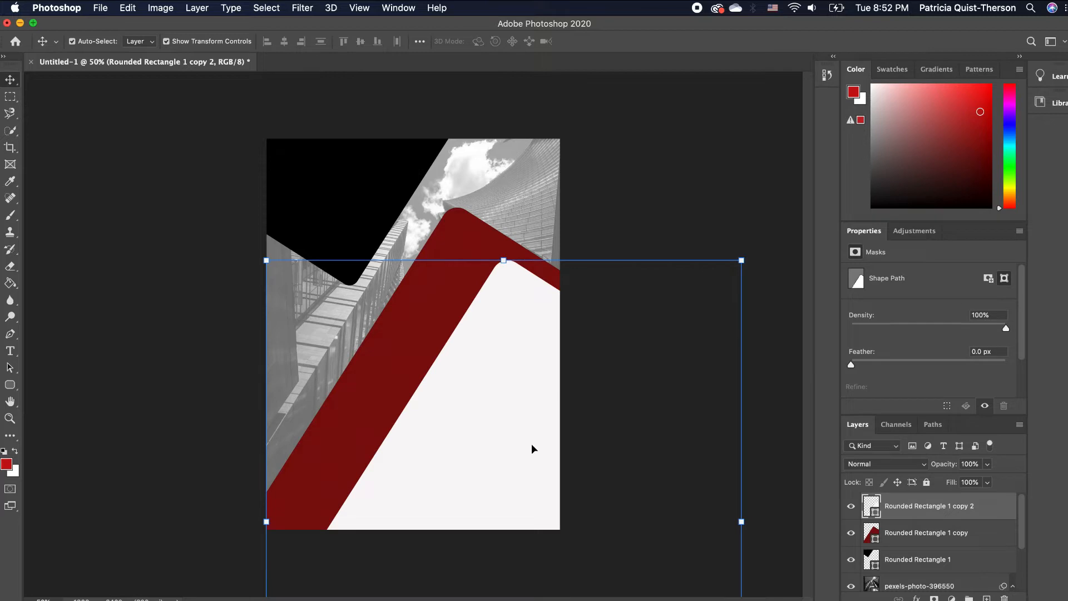
pyautogui.press('super+j')
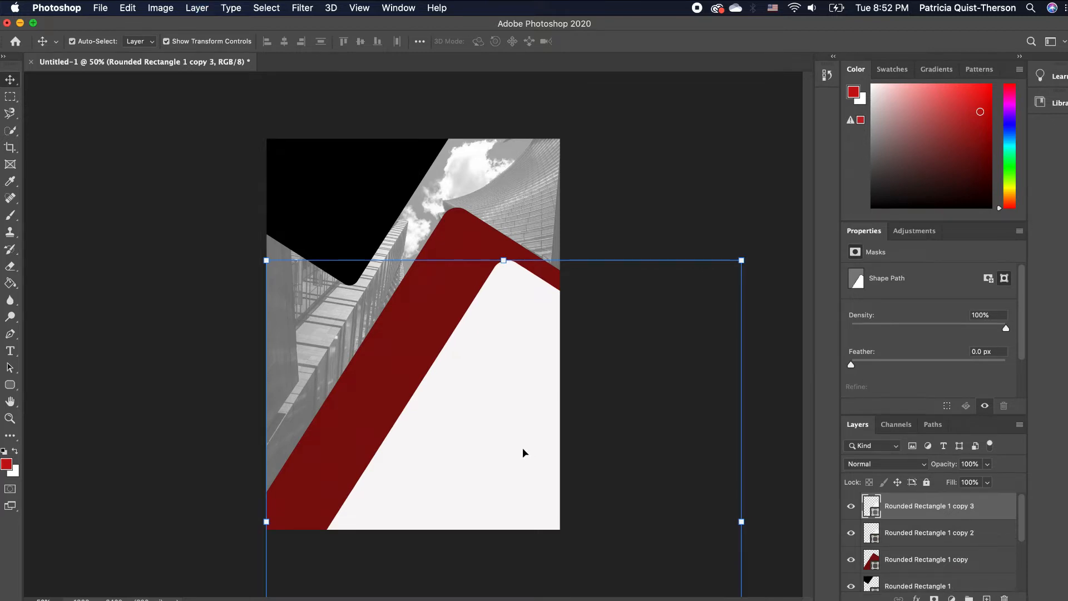
pyautogui.moveTo(521, 449); pyautogui.dragTo(138, 357)
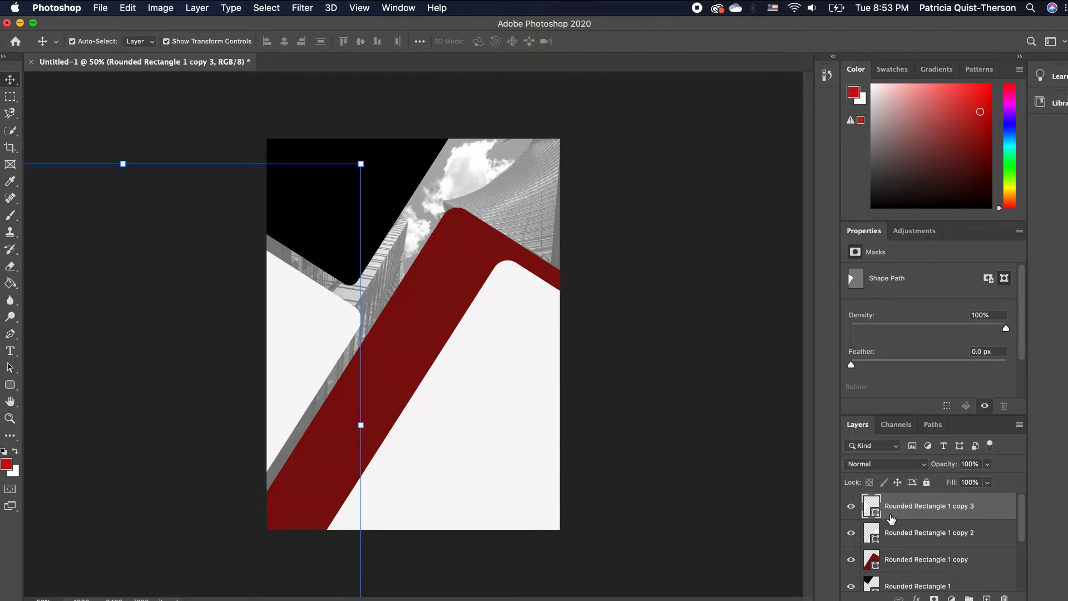
# - Set the fill of the copy at the canvas's left edge to teal (#04babc), and select the off-white rounded rectangle
pyautogui.doubleClick(872, 510)
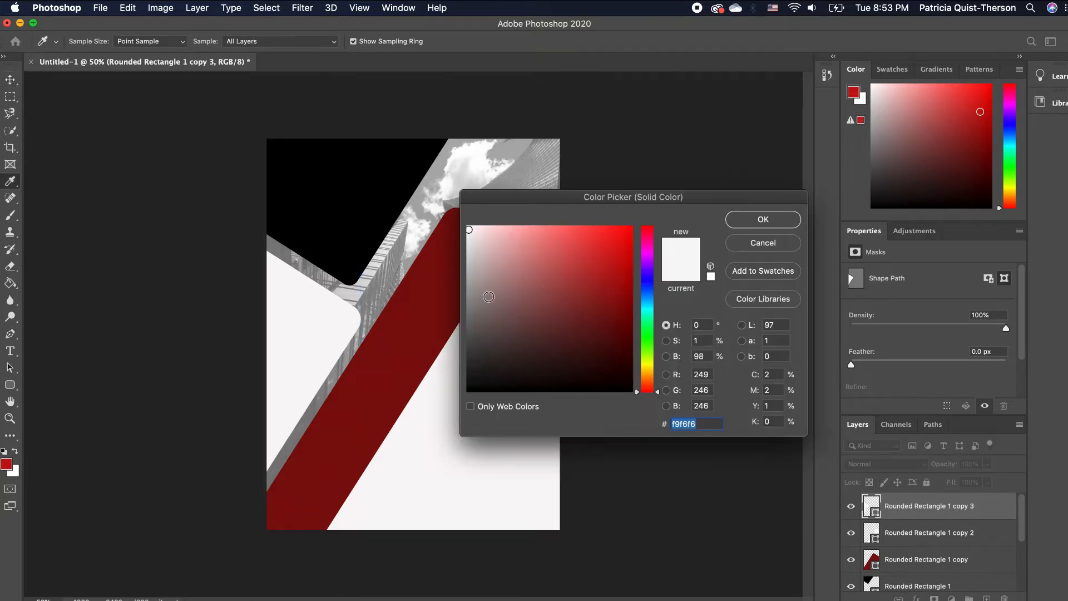
pyautogui.click(648, 307)
pyautogui.moveTo(654, 306); pyautogui.dragTo(655, 308)
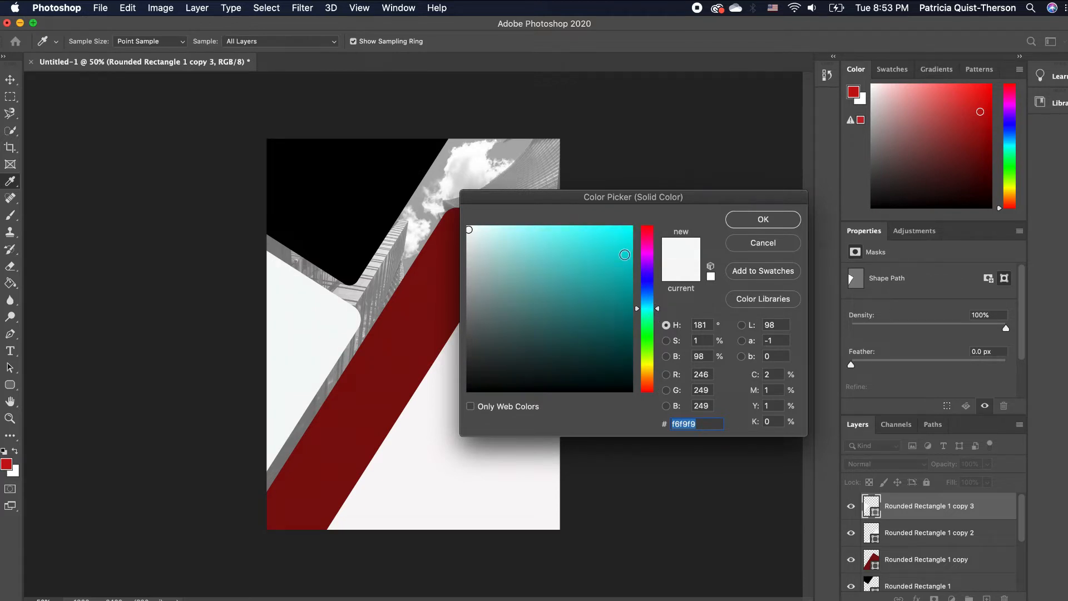
pyautogui.click(623, 256)
pyautogui.moveTo(623, 255); pyautogui.dragTo(629, 252)
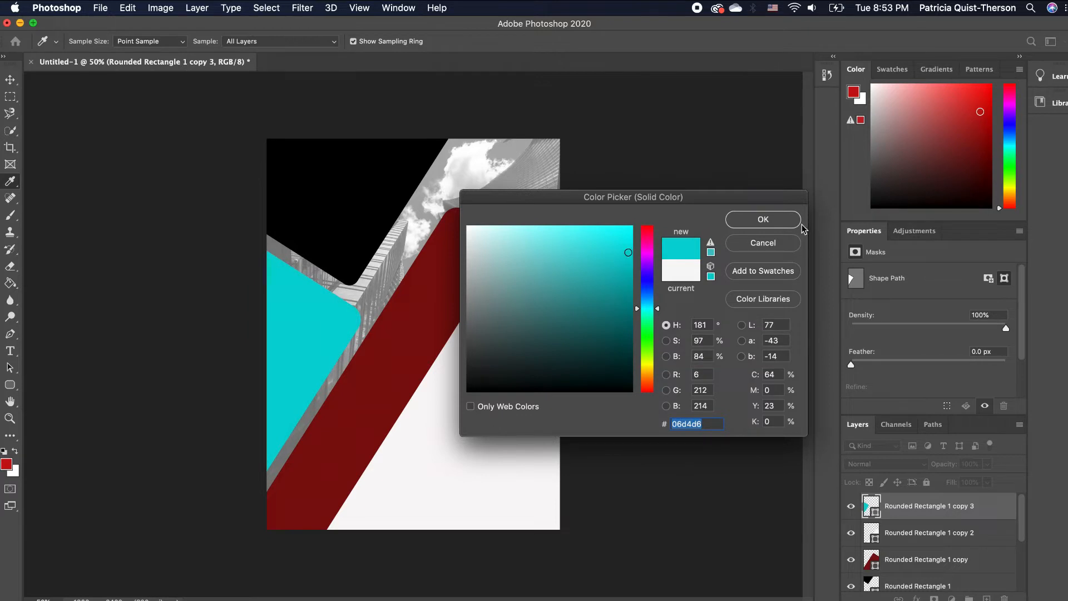
pyautogui.click(775, 225)
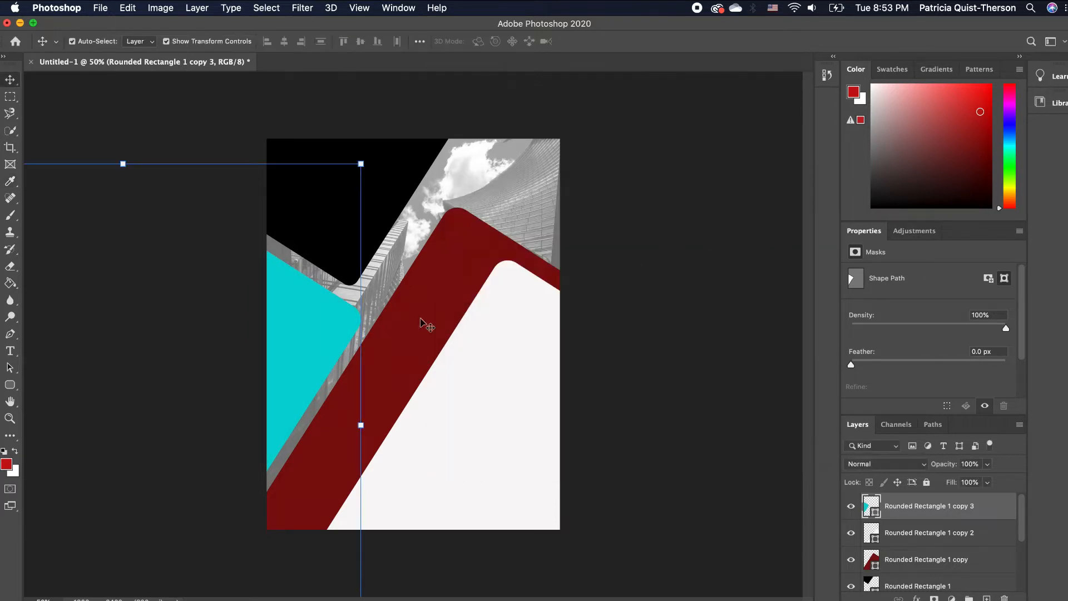
pyautogui.doubleClick(875, 513)
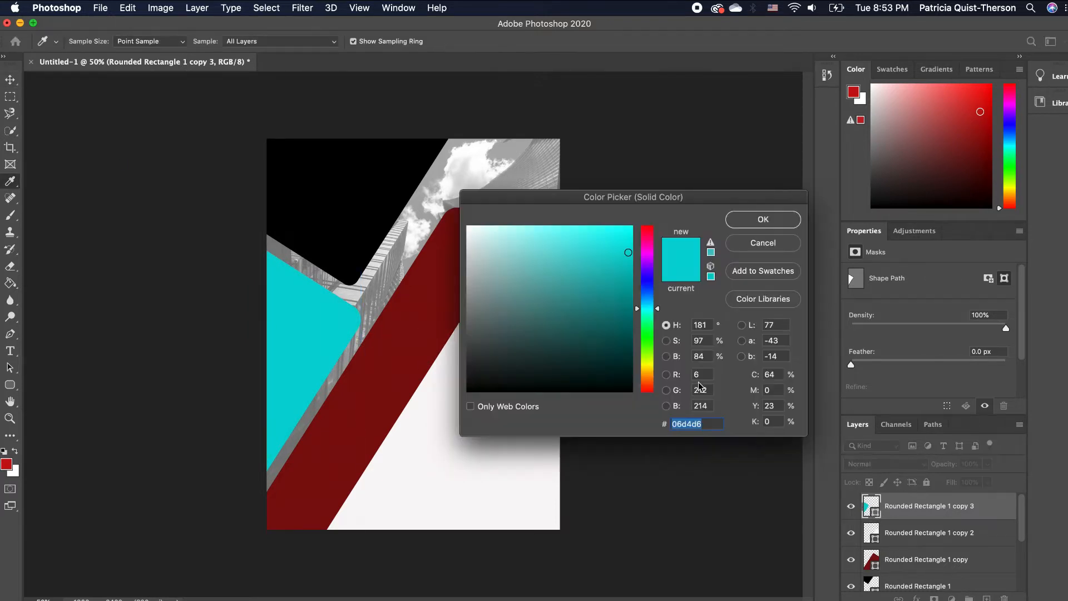
pyautogui.click(629, 266)
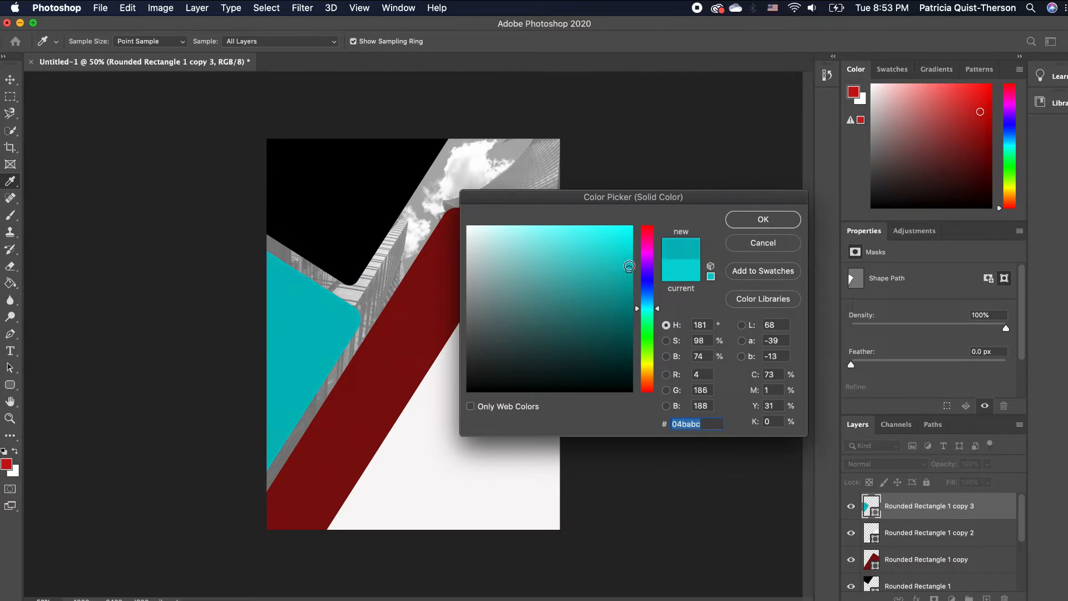
pyautogui.press('Return')
pyautogui.click(515, 420)
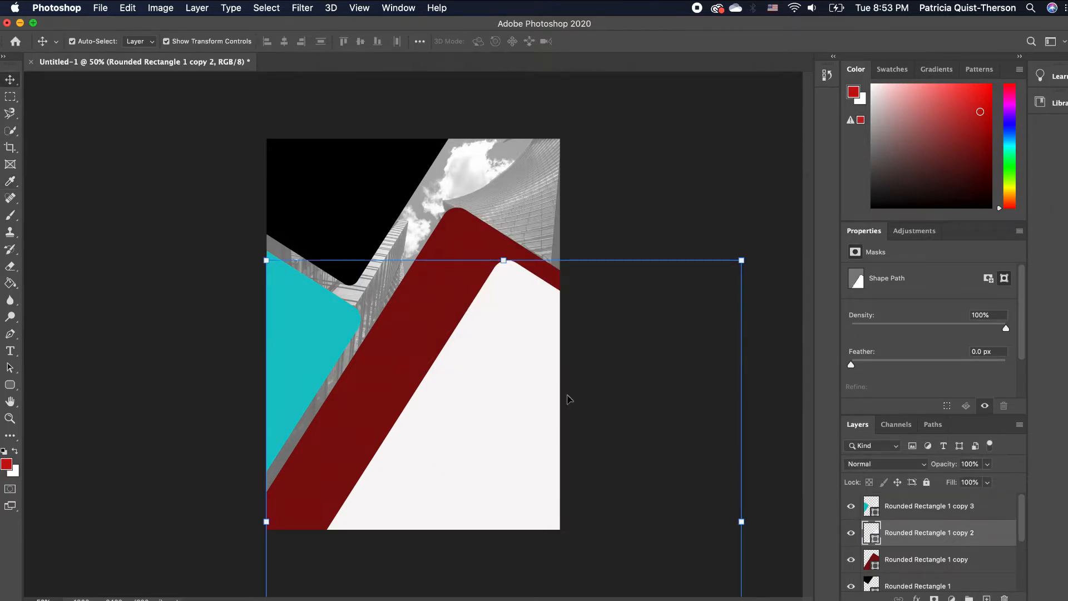
# - Load the off-white rounded rectangle's outline as a selection and hide its layer, with the dark red rectangle's layer active
pyautogui.click(414, 320)
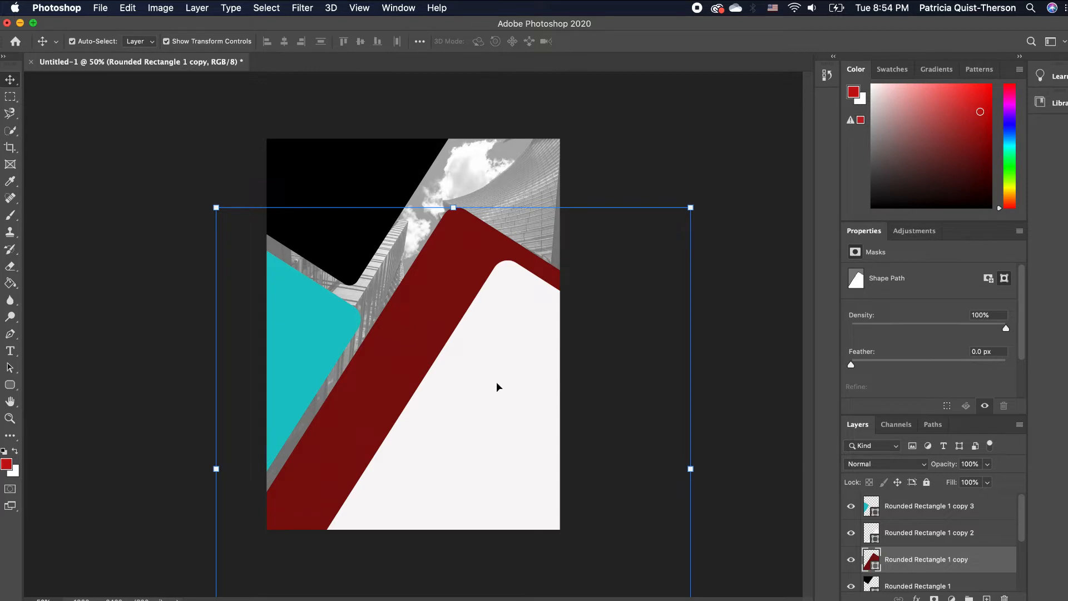
pyautogui.click(909, 534)
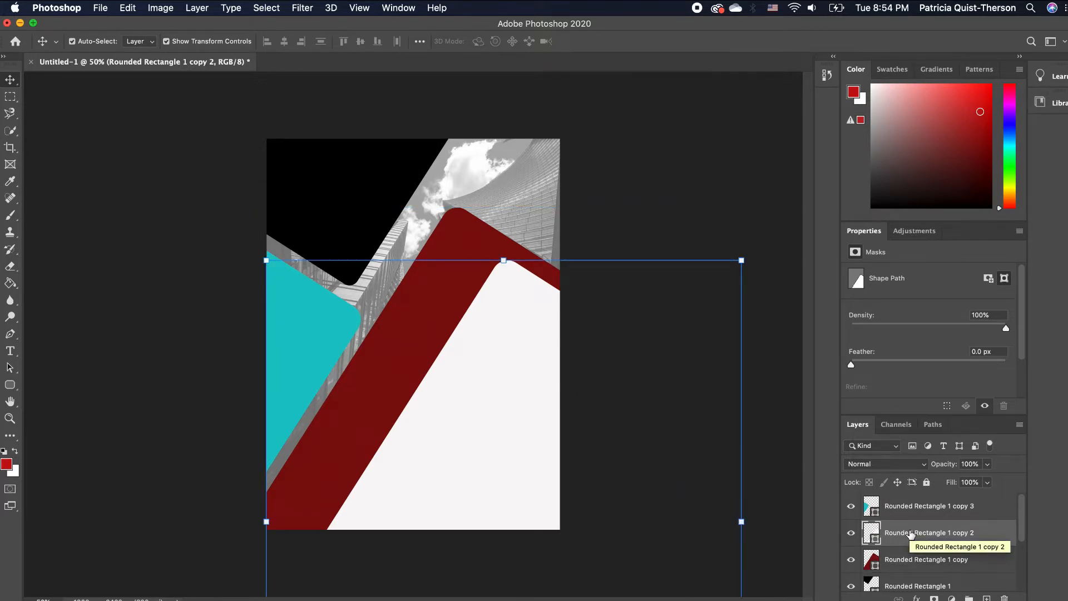
pyautogui.press('super')
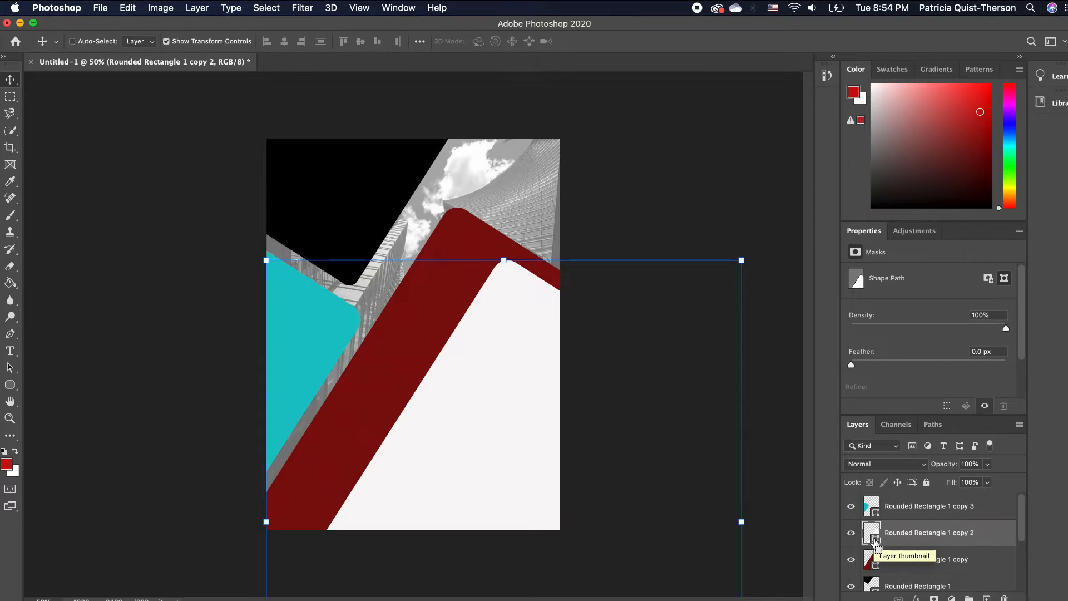
pyautogui.keyDown('super'); pyautogui.click(875, 540); pyautogui.keyUp('super')
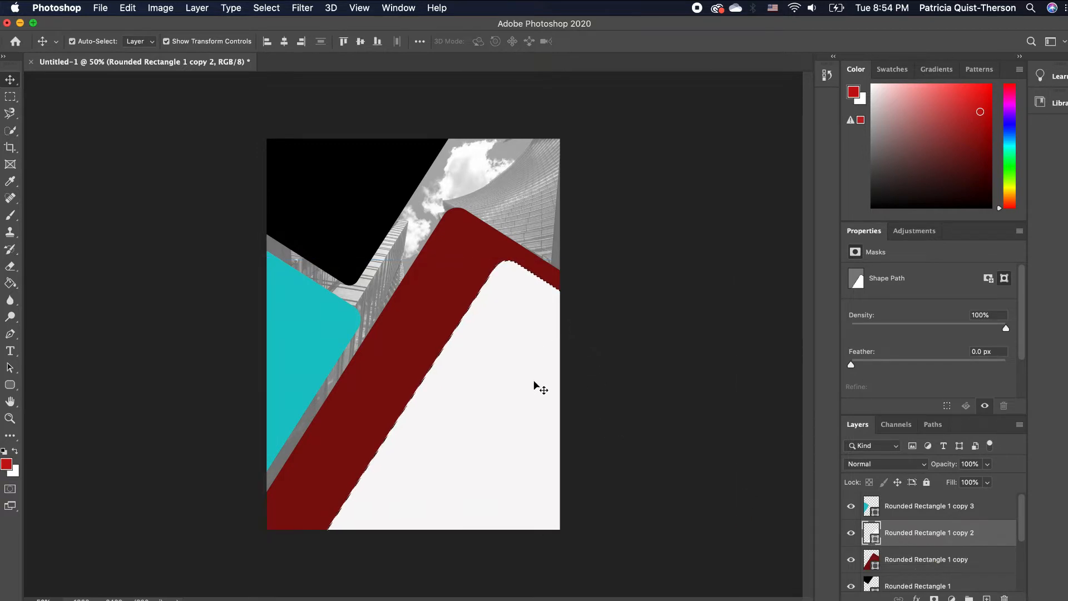
pyautogui.hotkey('alt', '[')
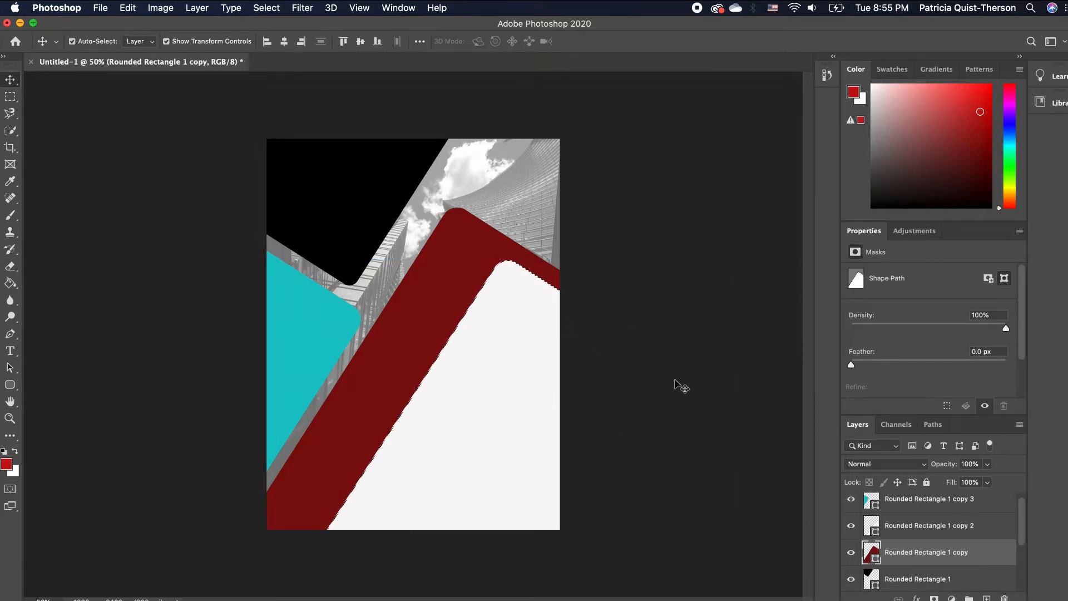
pyautogui.click(852, 526)
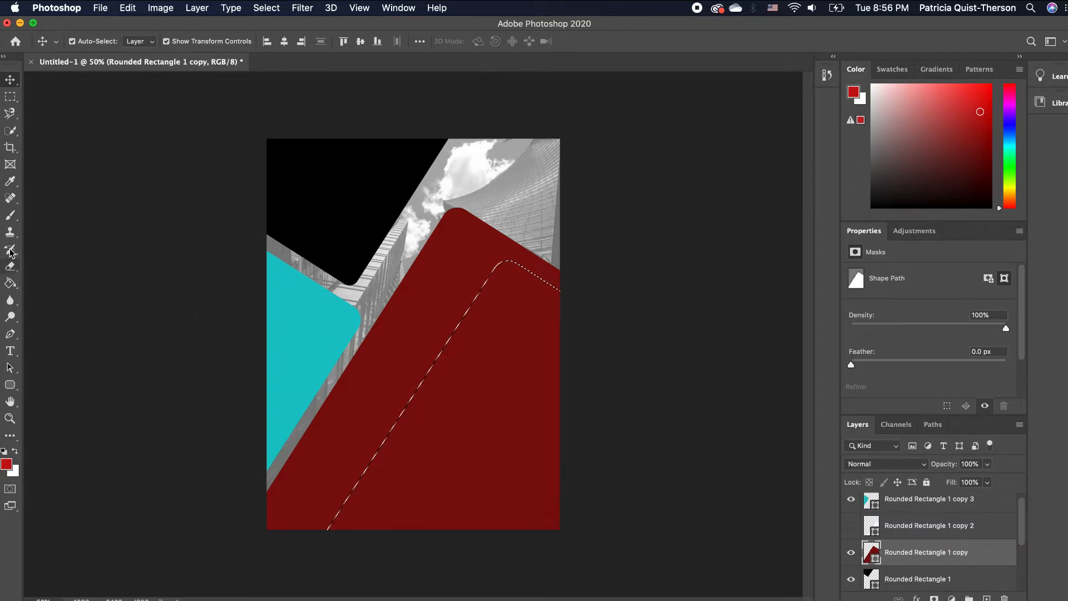
# - Rasterize the dark red shape, erase its area inside the selection to leave an angled band, and clear the selection
pyautogui.click(12, 268)
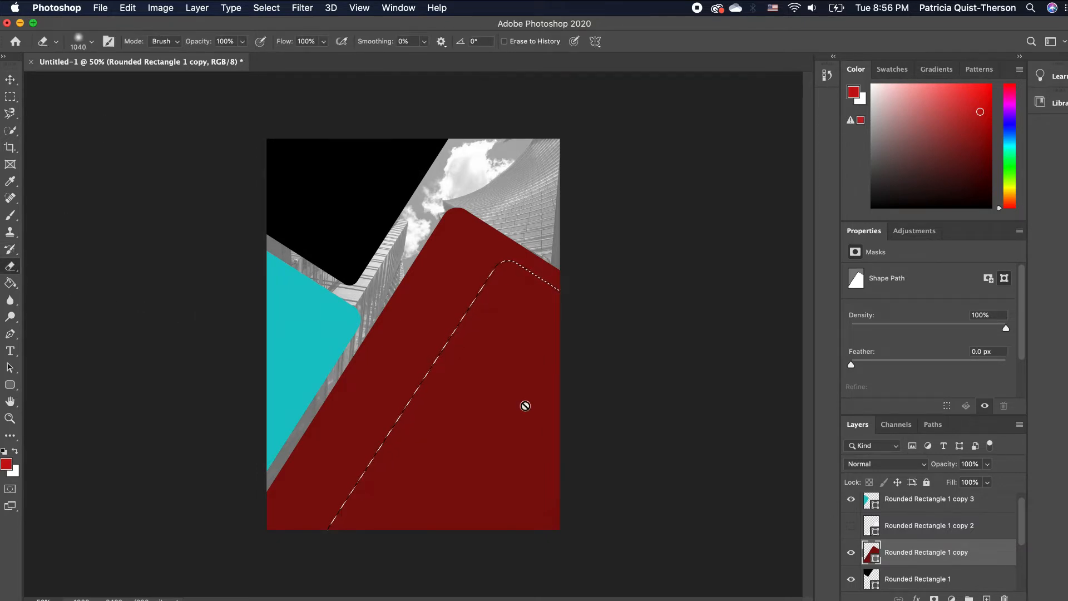
pyautogui.click(504, 400)
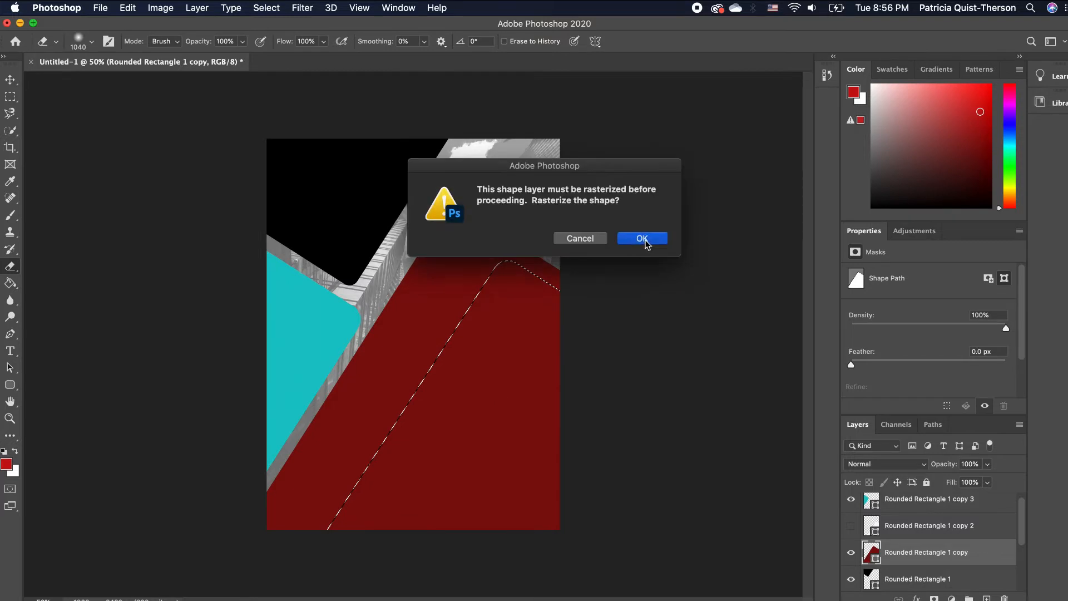
pyautogui.click(643, 238)
pyautogui.moveTo(638, 419)
pyautogui.mouseDown()
pyautogui.moveTo(629, 393)
pyautogui.moveTo(433, 251)
pyautogui.moveTo(603, 529)
pyautogui.moveTo(593, 309)
pyautogui.mouseUp()
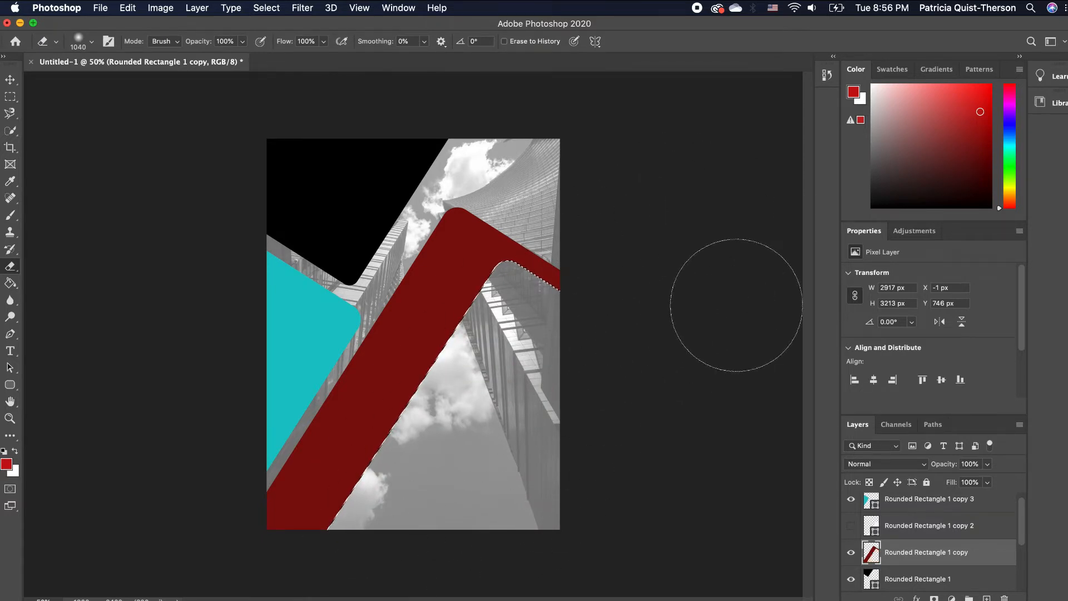
pyautogui.press('super+d')
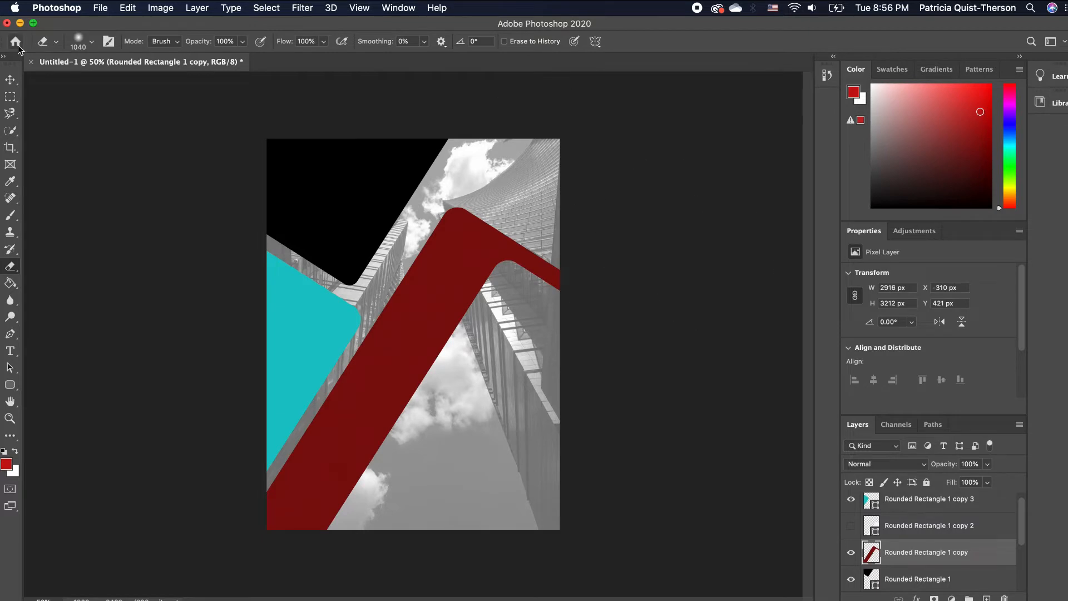
pyautogui.click(12, 80)
pyautogui.click(587, 380)
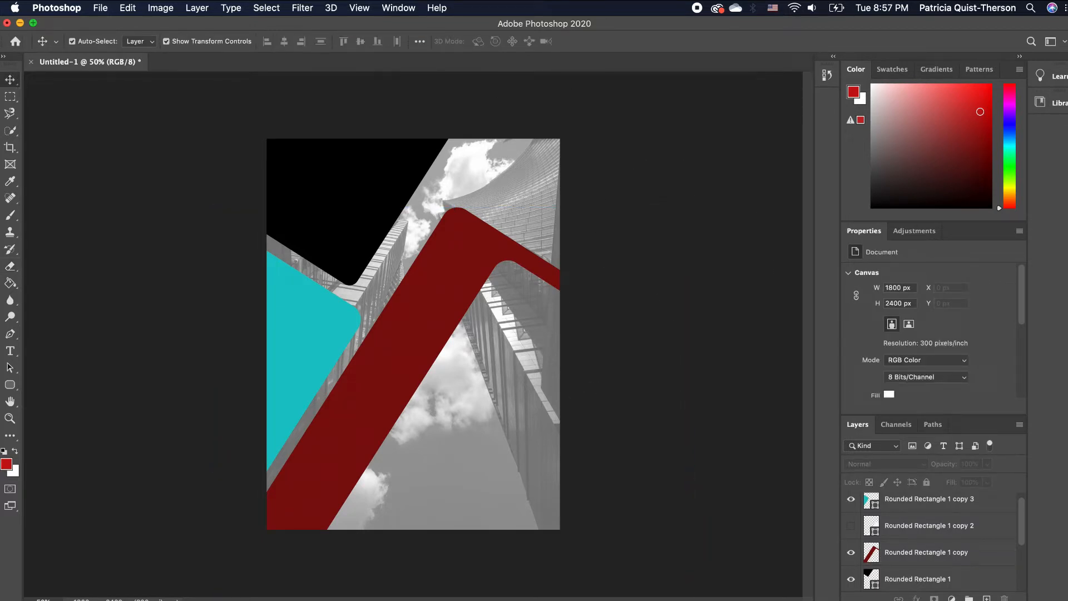
# - Place pexels-photo-1181715 from the Tutorial folder and move its layer beneath the rounded rectangles, directly above the skyscraper photo
pyautogui.press('super+Tab')
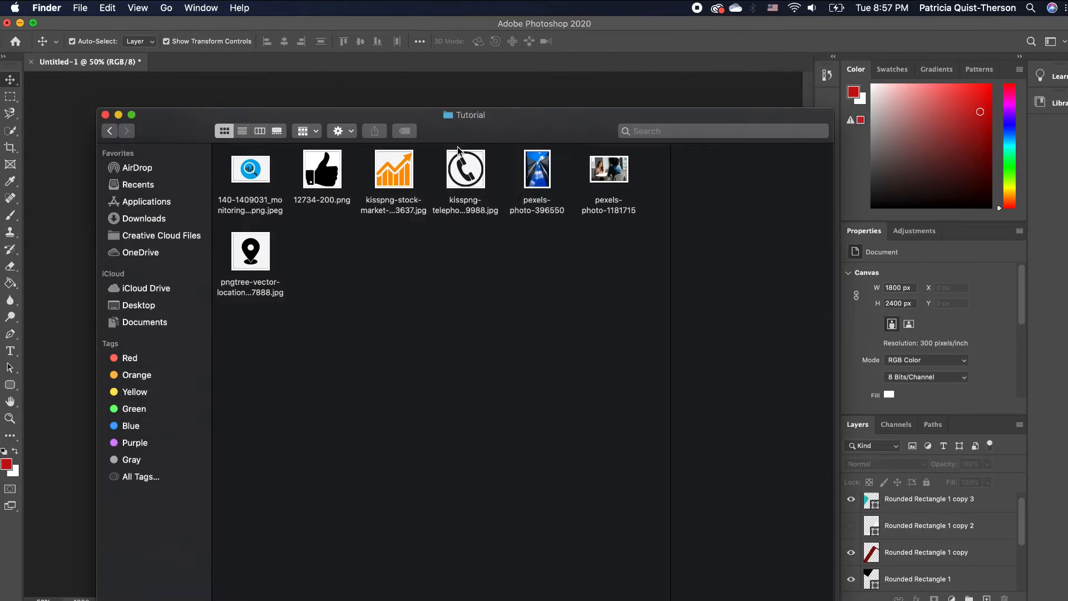
pyautogui.click(607, 174)
pyautogui.moveTo(629, 151); pyautogui.dragTo(688, 78)
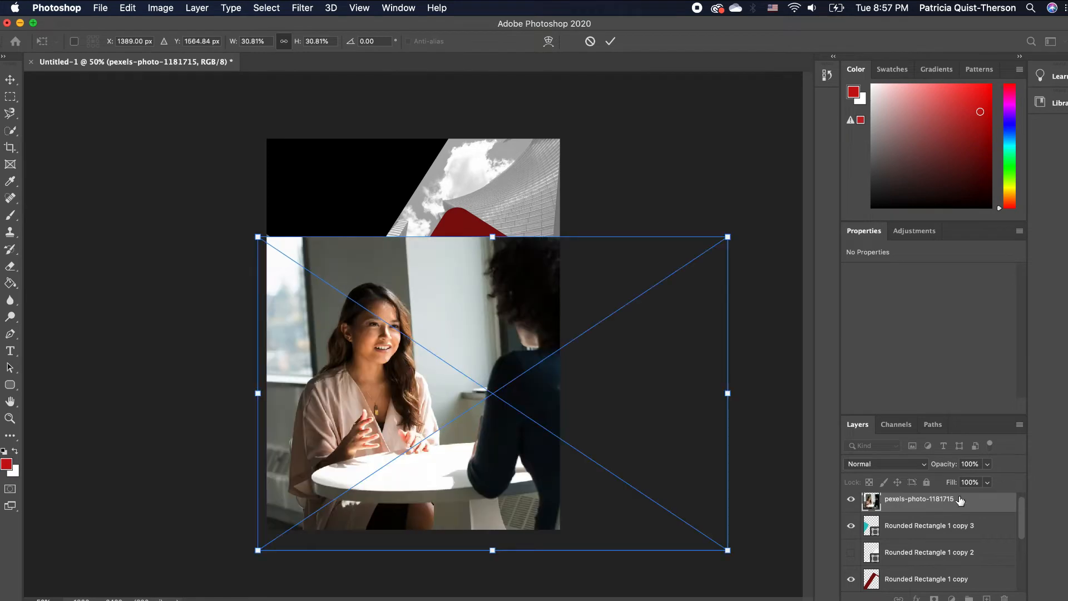
pyautogui.moveTo(960, 499)
pyautogui.mouseDown()
pyautogui.moveTo(955, 587)
pyautogui.moveTo(958, 518)
pyautogui.mouseUp()
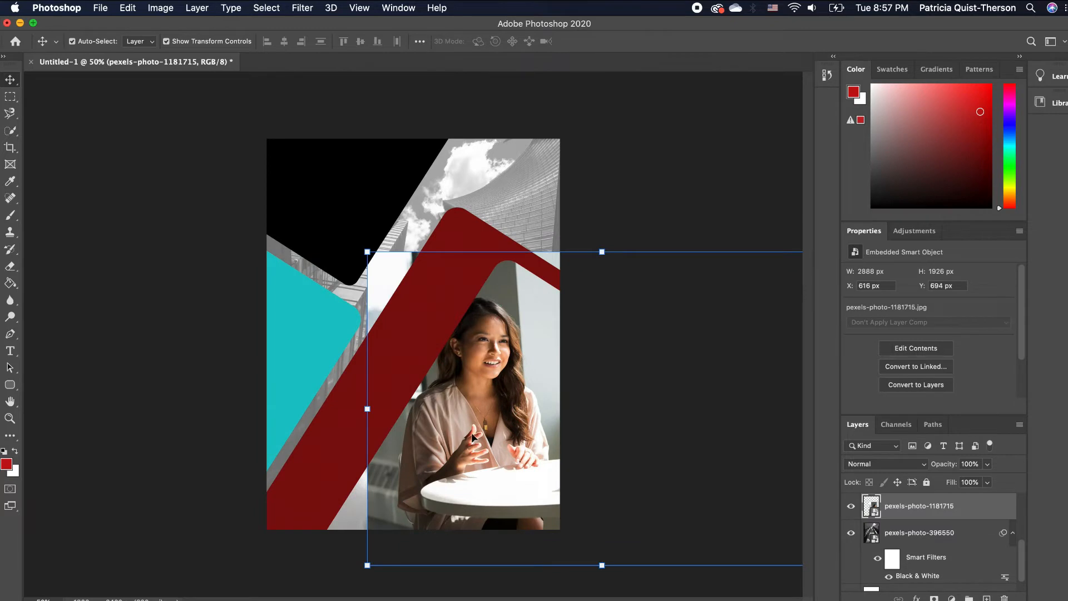
# - Flip the meeting photo horizontally and move it so the smiling woman sits inside the red band's opening
pyautogui.moveTo(493, 437); pyautogui.dragTo(402, 422)
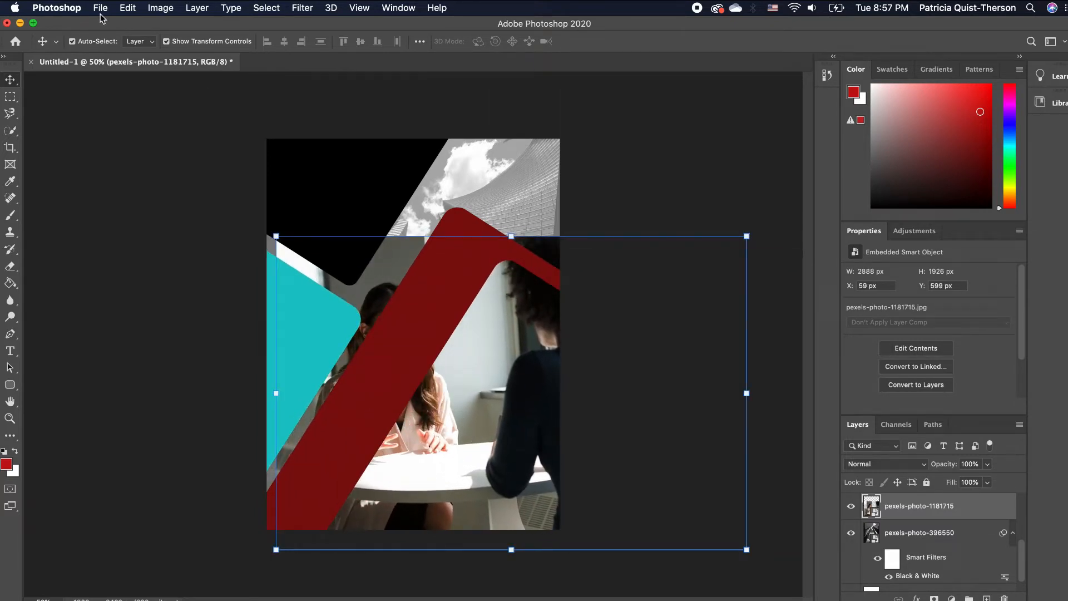
pyautogui.click(127, 8)
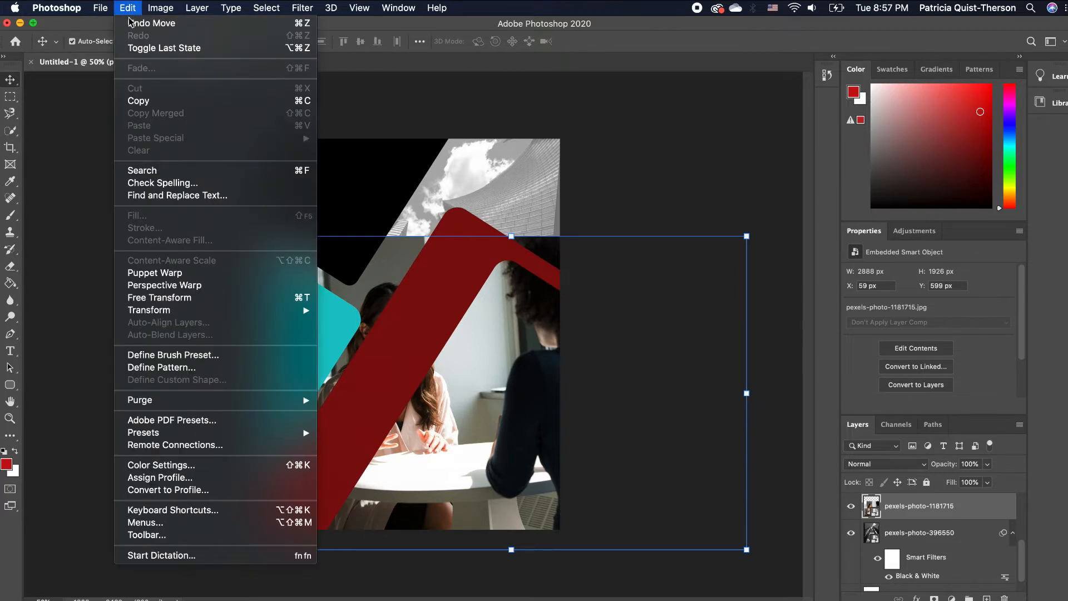
pyautogui.moveTo(175, 312)
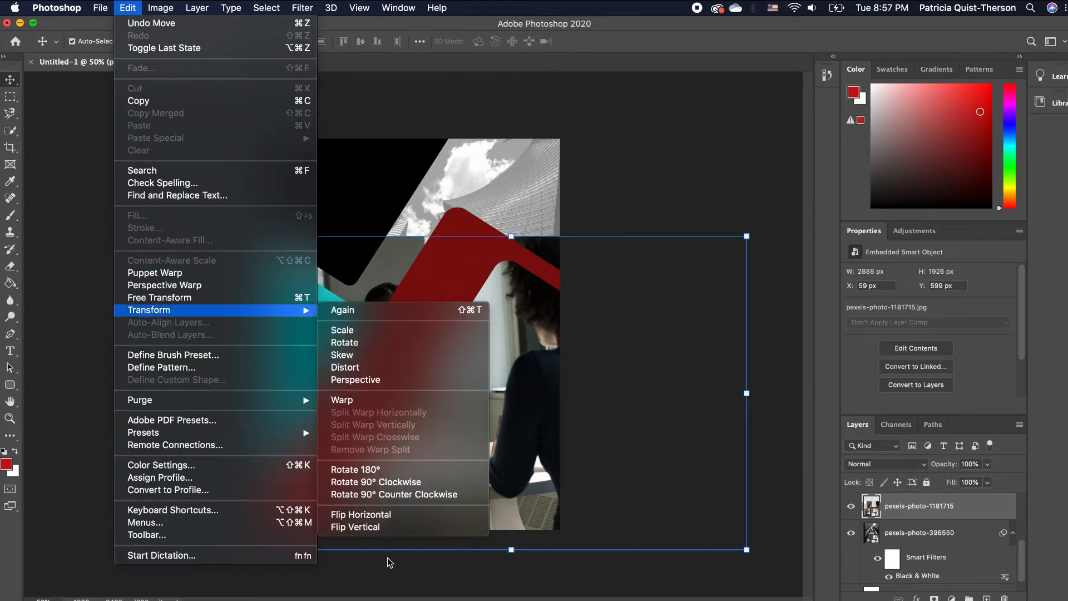
pyautogui.click(385, 515)
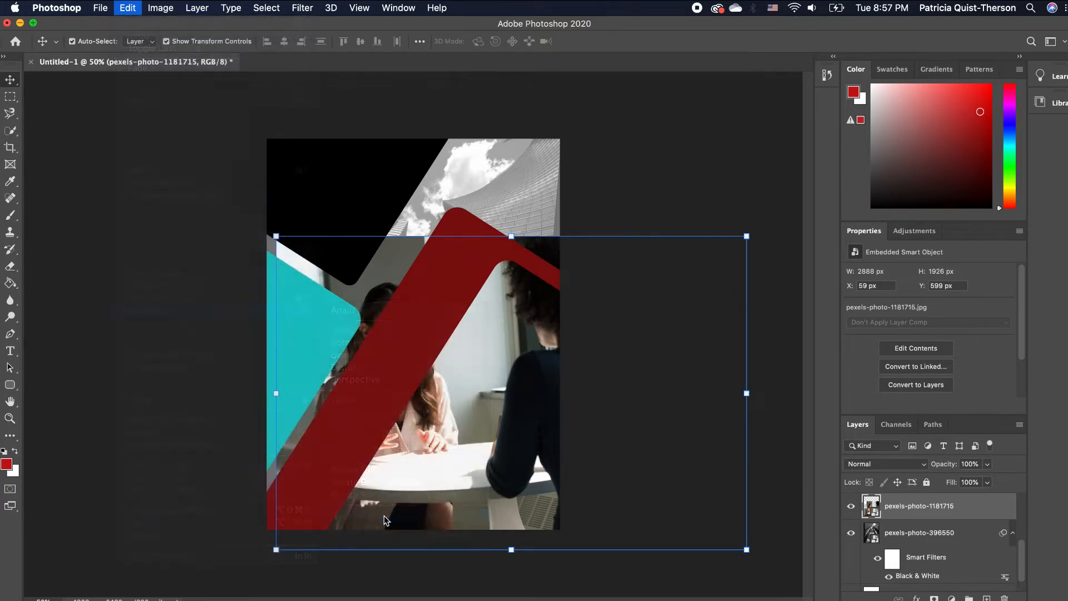
pyautogui.moveTo(477, 456); pyautogui.dragTo(346, 442)
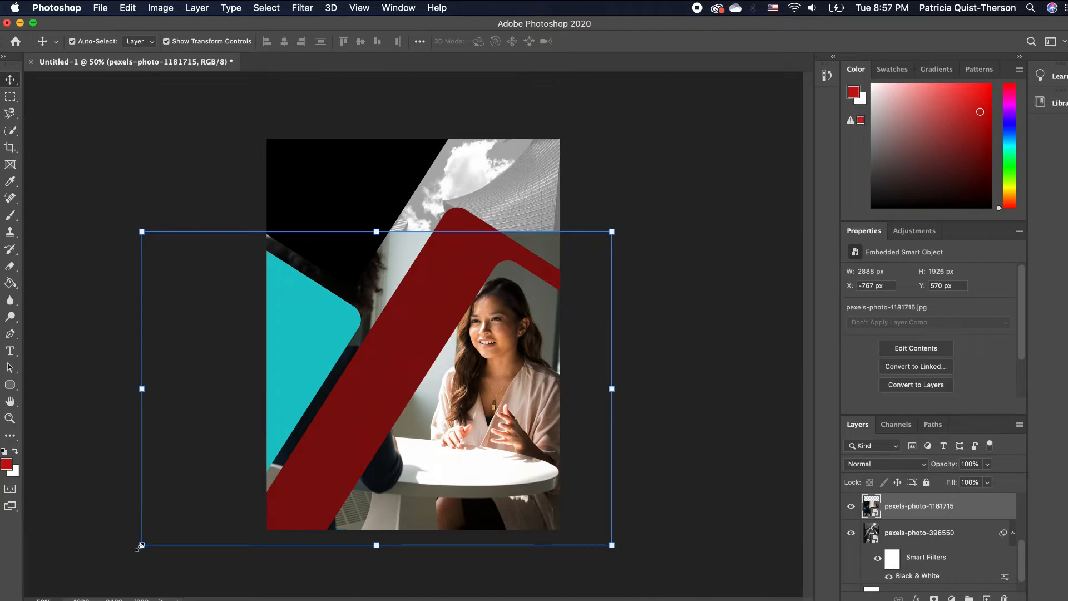
# - Scale the meeting photo down to about 27% and reposition it so the woman stays framed below the red corner
pyautogui.moveTo(142, 545); pyautogui.dragTo(172, 523)
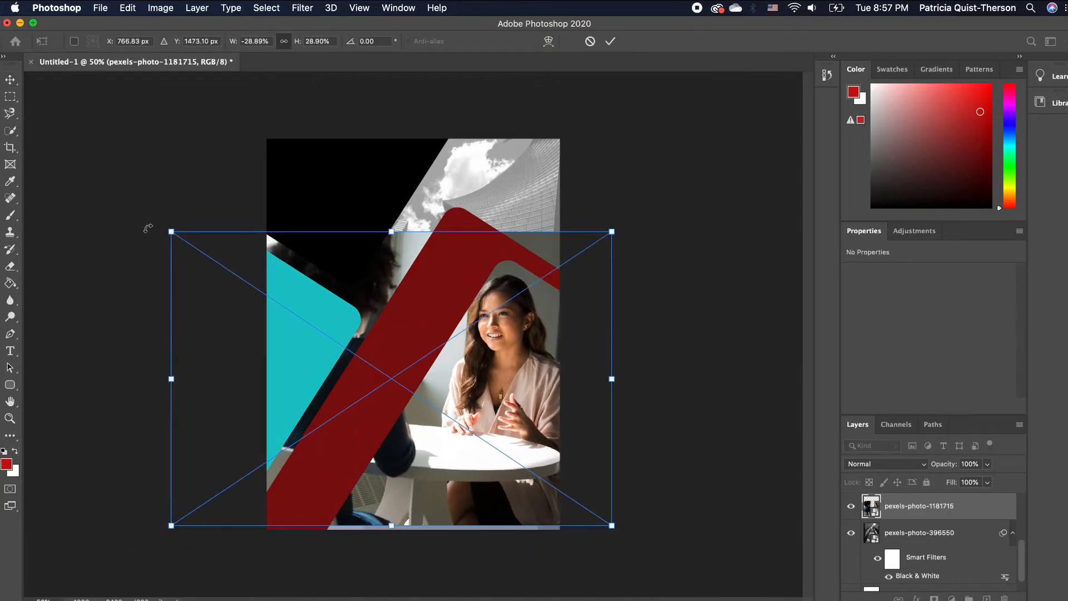
pyautogui.moveTo(171, 231); pyautogui.dragTo(183, 239)
pyautogui.moveTo(518, 399); pyautogui.dragTo(516, 416)
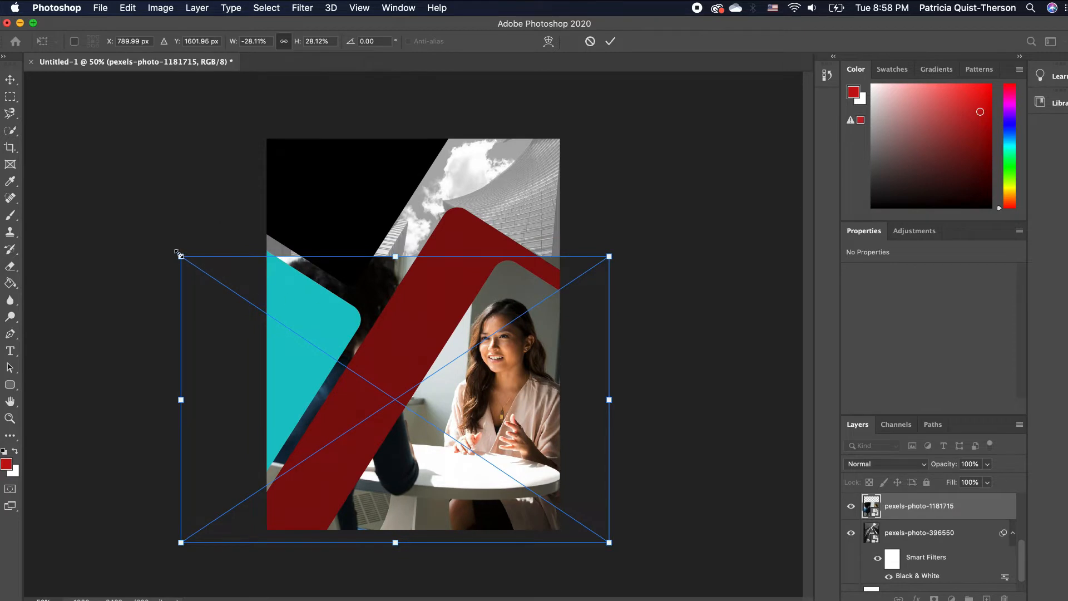
pyautogui.moveTo(185, 255)
pyautogui.mouseDown()
pyautogui.moveTo(198, 259)
pyautogui.moveTo(190, 250)
pyautogui.mouseUp()
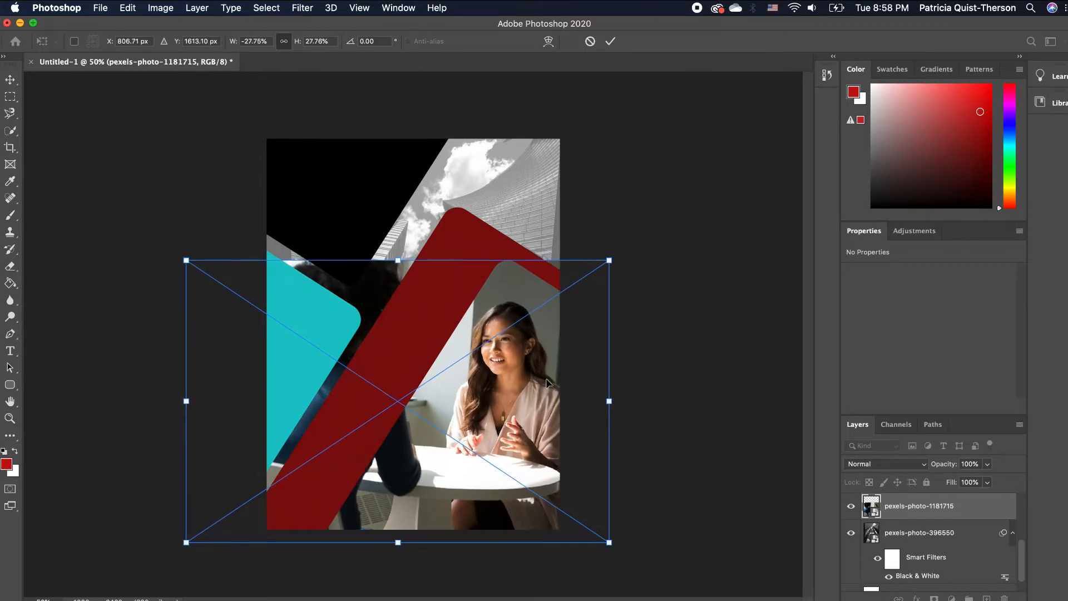
pyautogui.moveTo(523, 412); pyautogui.dragTo(537, 411)
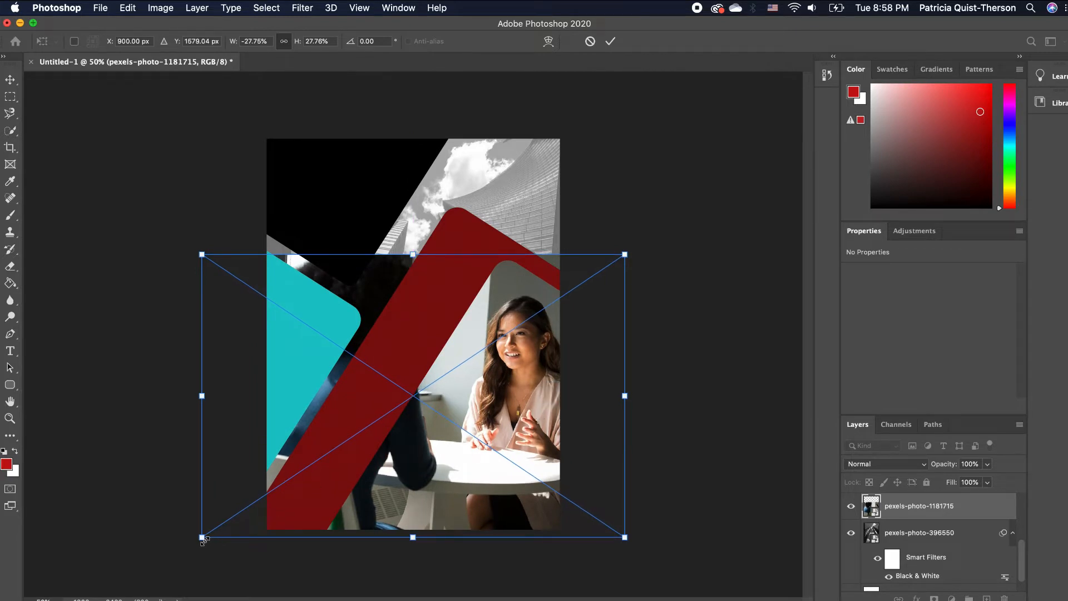
pyautogui.moveTo(202, 536); pyautogui.dragTo(215, 532)
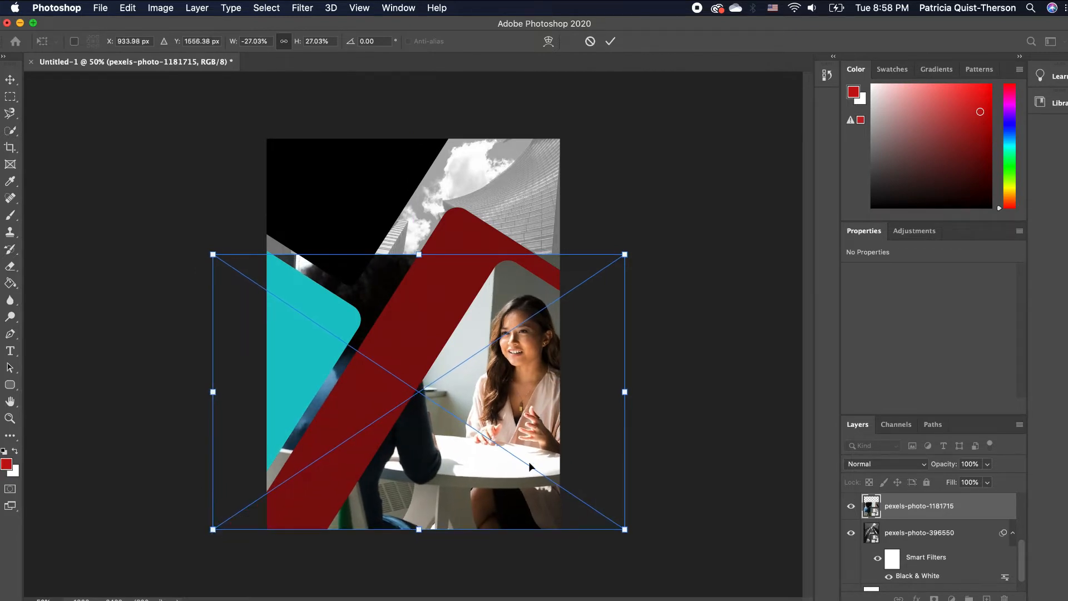
pyautogui.press('Return')
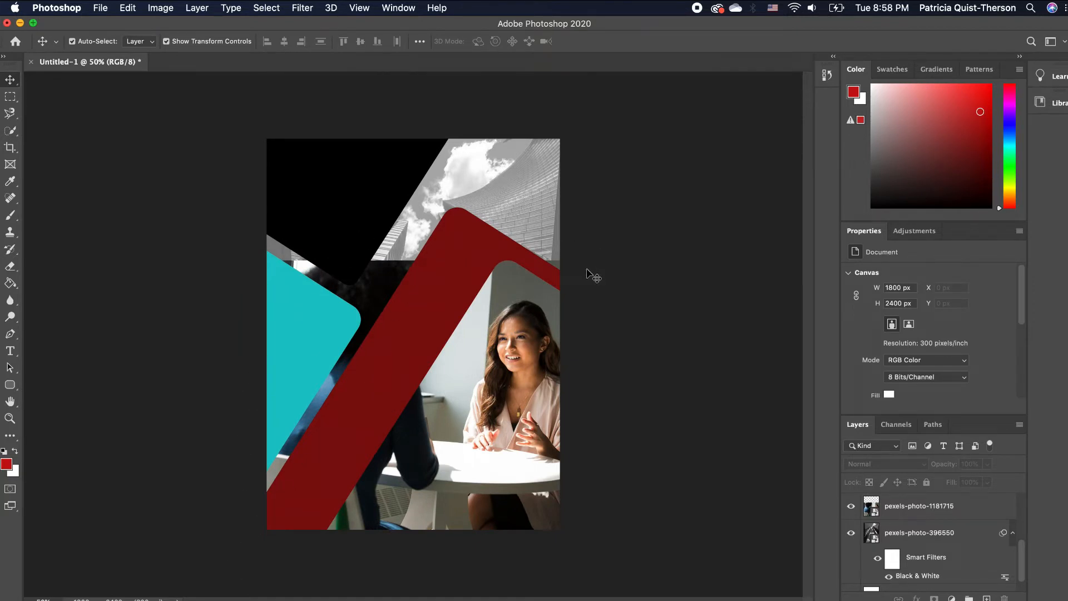
# - Show the off-white rounded rectangle, load its outline as a selection, and hide it again
pyautogui.scroll(5, 934, 566)
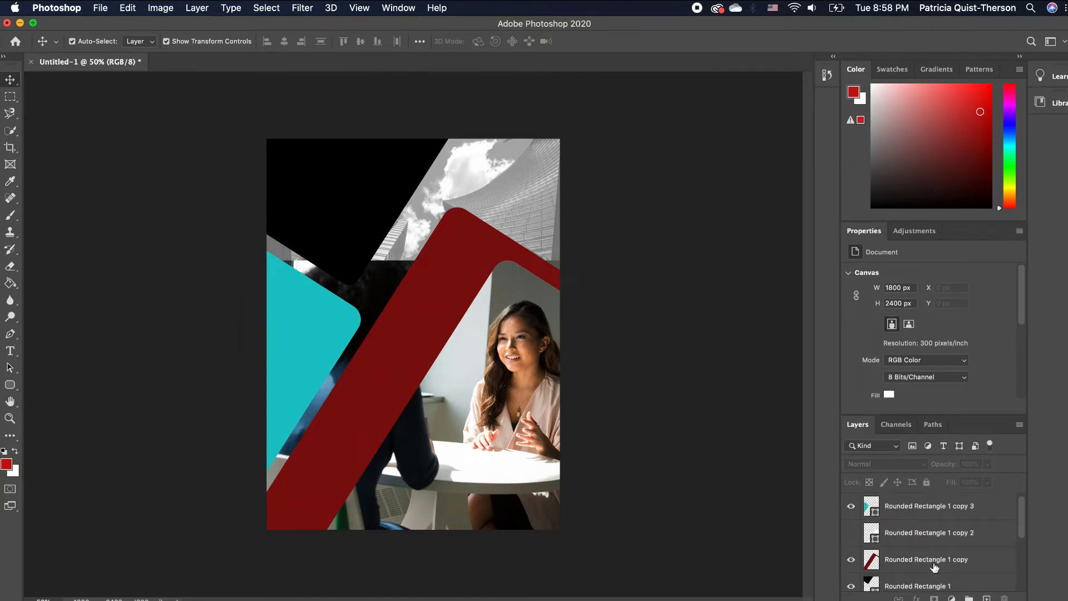
pyautogui.click(851, 534)
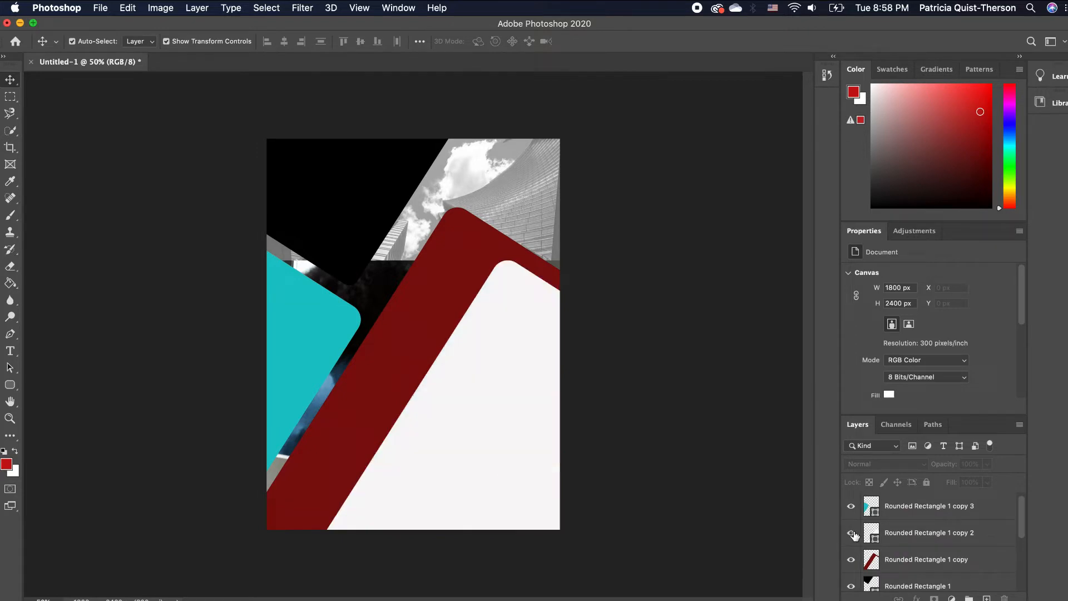
pyautogui.click(933, 532)
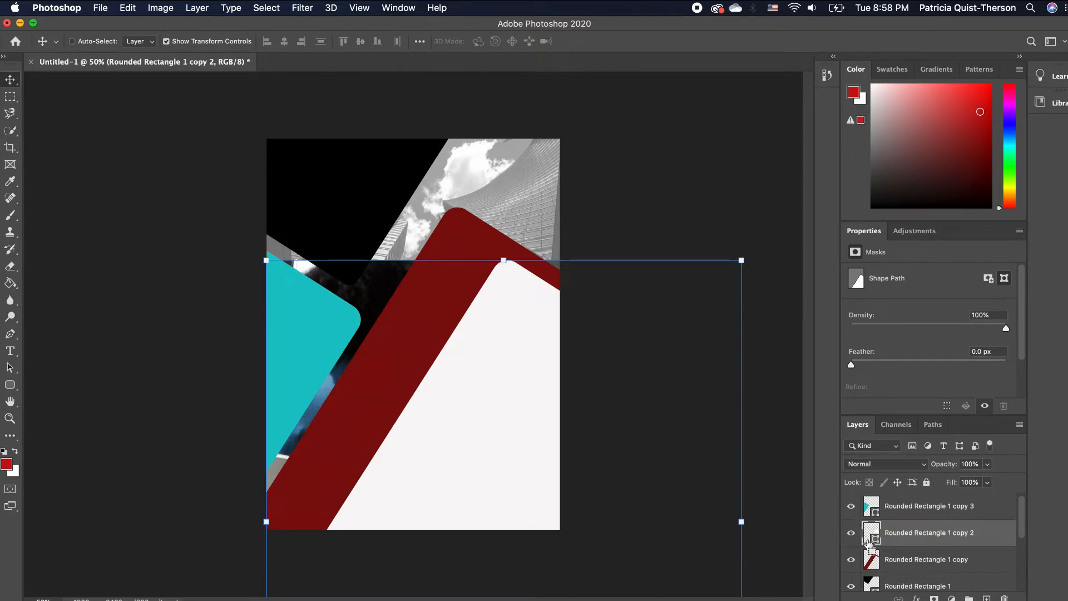
pyautogui.keyDown('super'); pyautogui.click(870, 542); pyautogui.keyUp('super')
pyautogui.keyDown('super'); pyautogui.click(871, 543); pyautogui.keyUp('super')
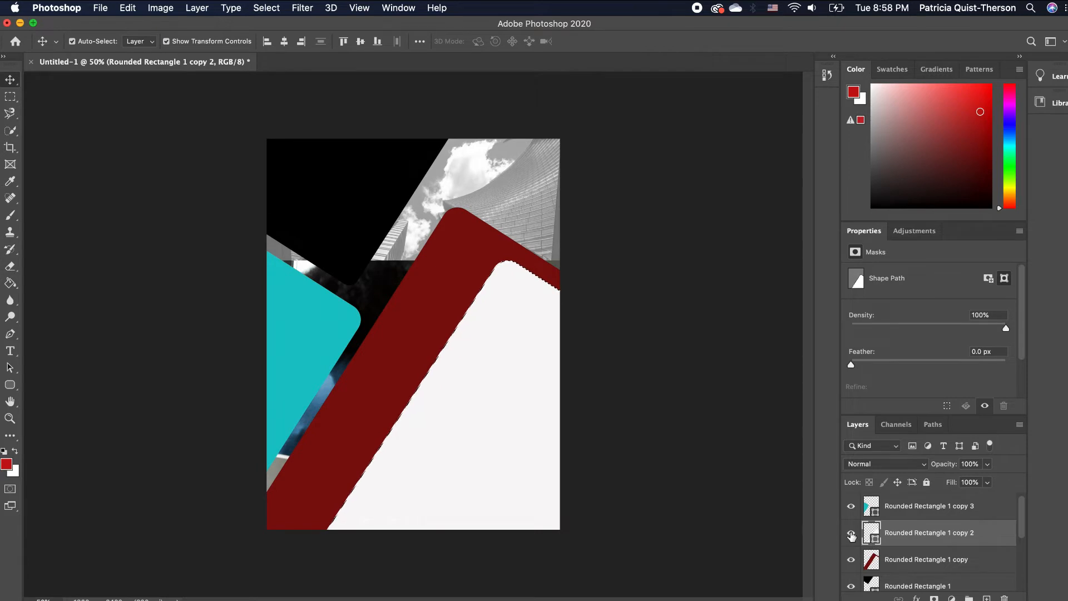
pyautogui.click(852, 533)
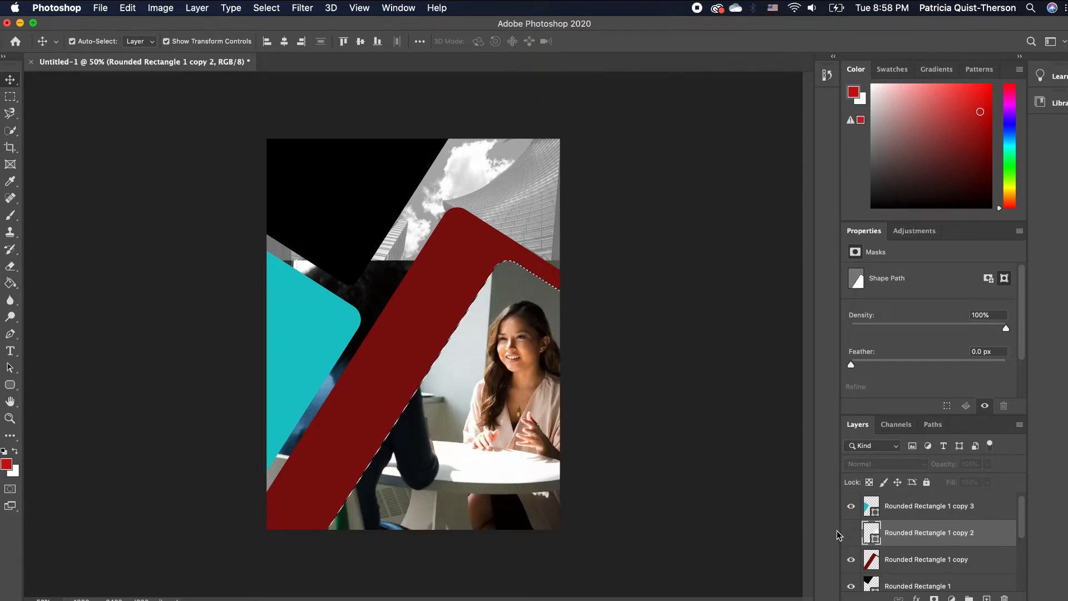
# - Copy the selected part of the meeting photo to a new layer and hide the original pexels-photo-1181715 layer
pyautogui.click(474, 372)
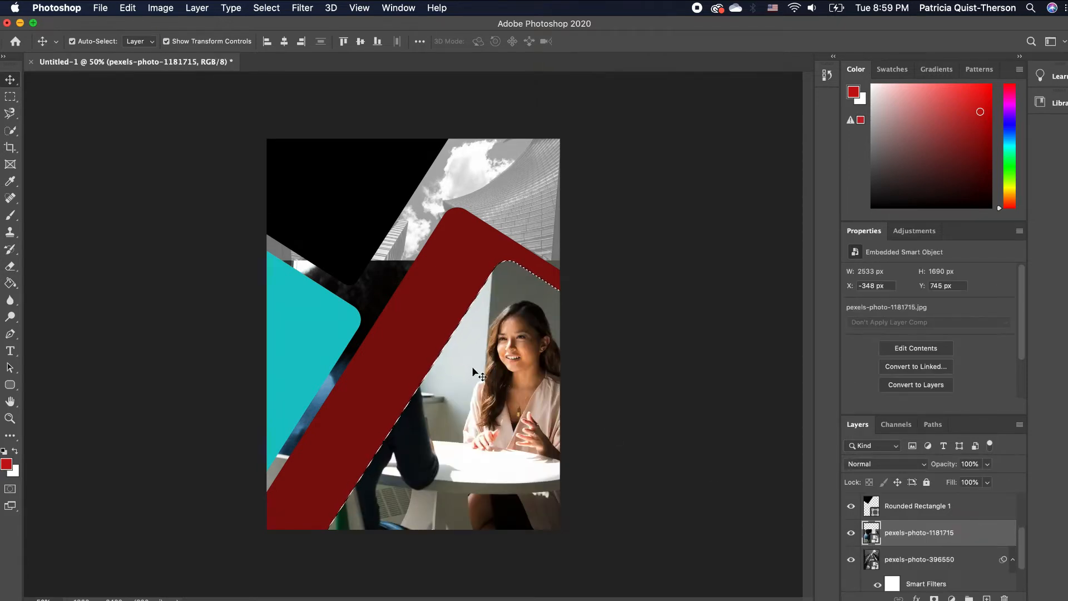
pyautogui.click(11, 115)
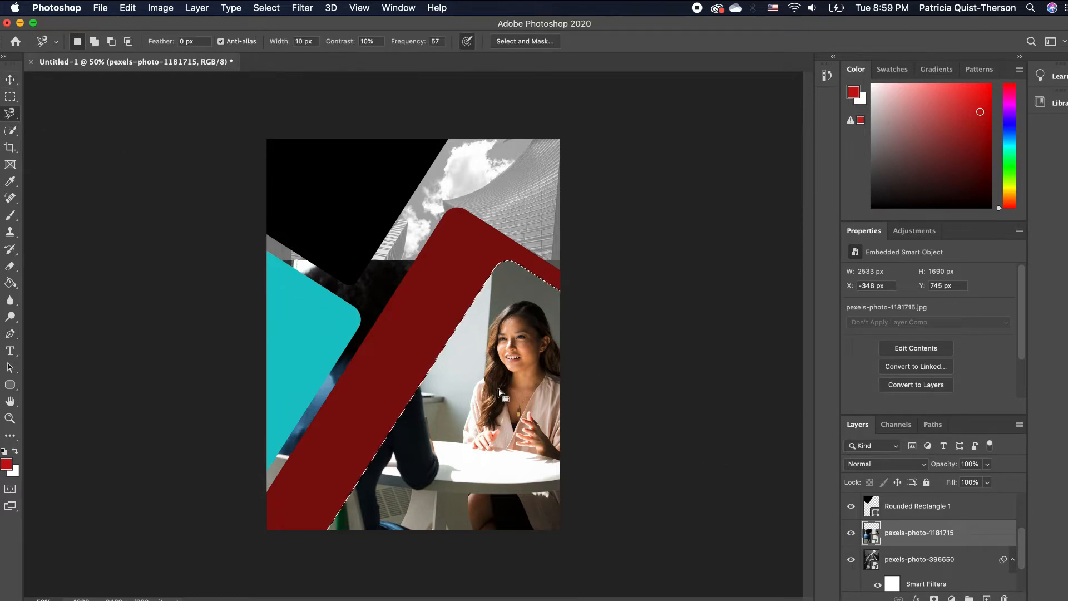
pyautogui.rightClick(505, 338)
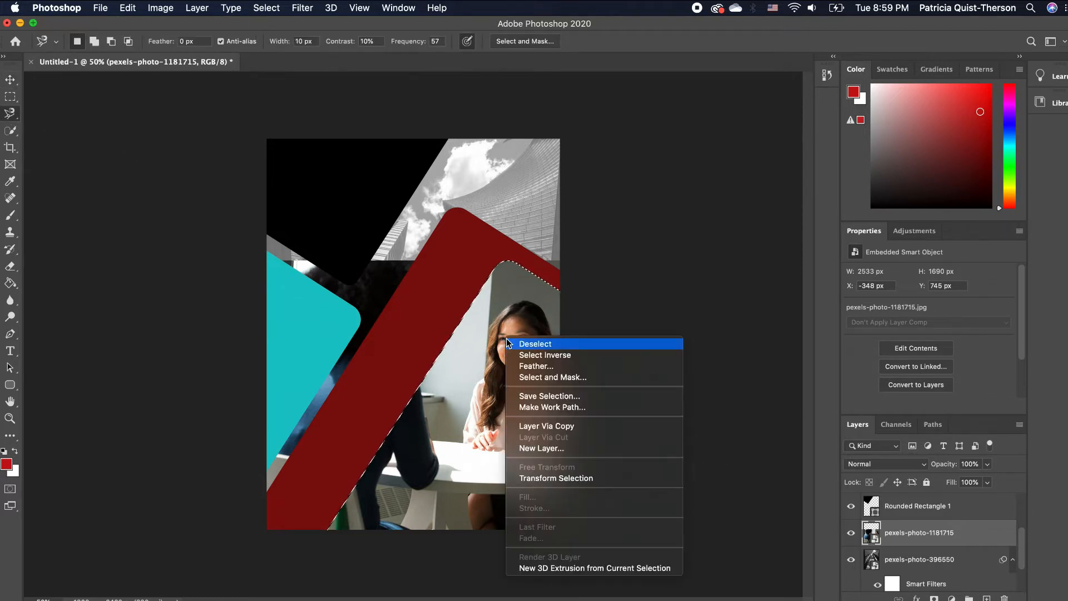
pyautogui.click(564, 430)
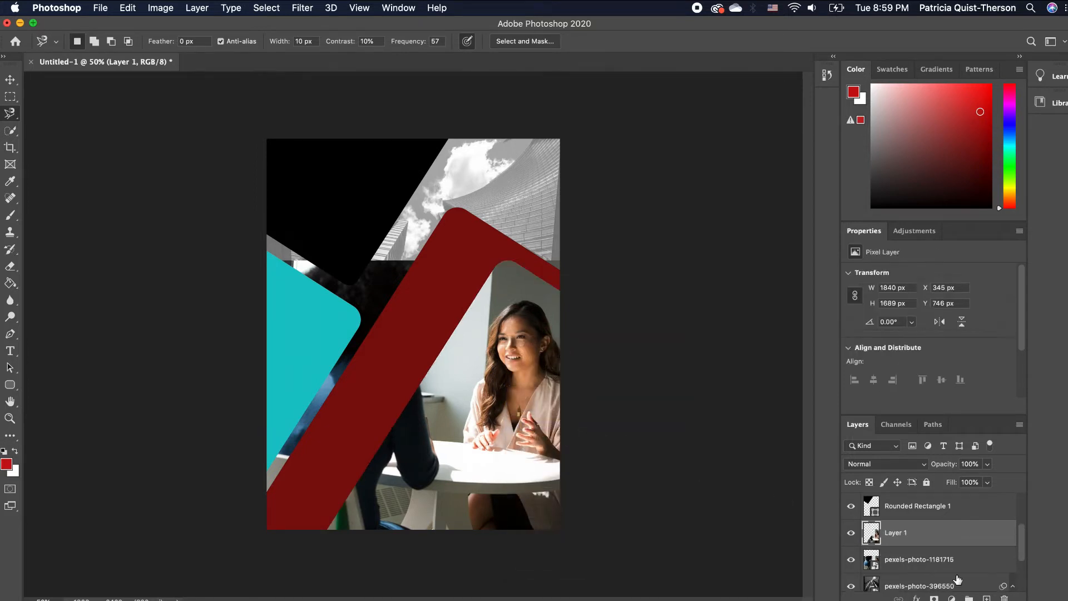
pyautogui.click(851, 564)
pyautogui.click(919, 559)
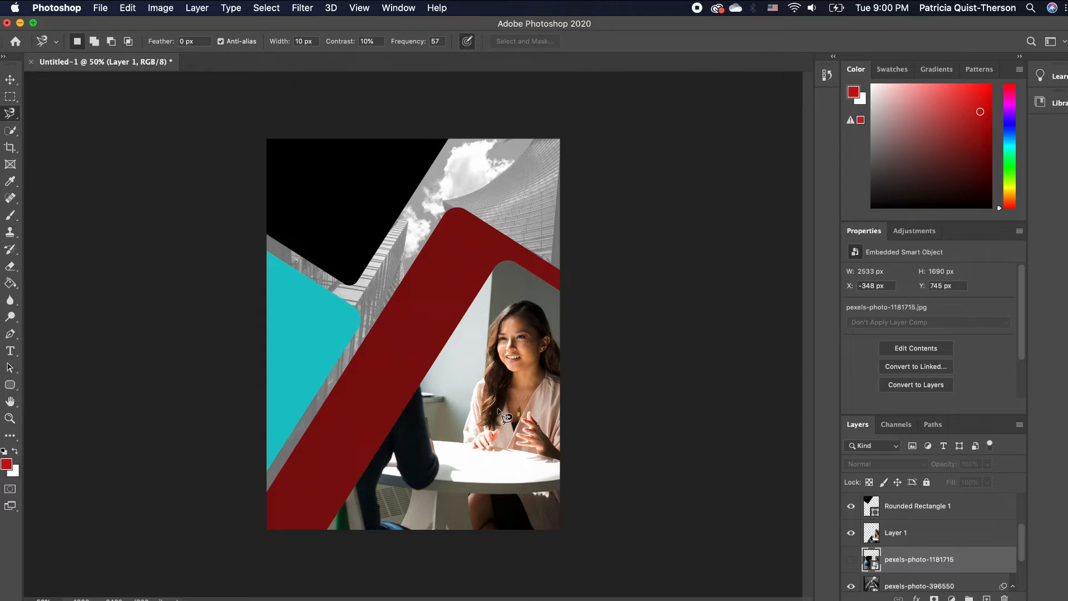
# - Add a linear gradient fill layer above the cut-out meeting photo and set its starting colour stop to teal 1bbec8
pyautogui.click(908, 532)
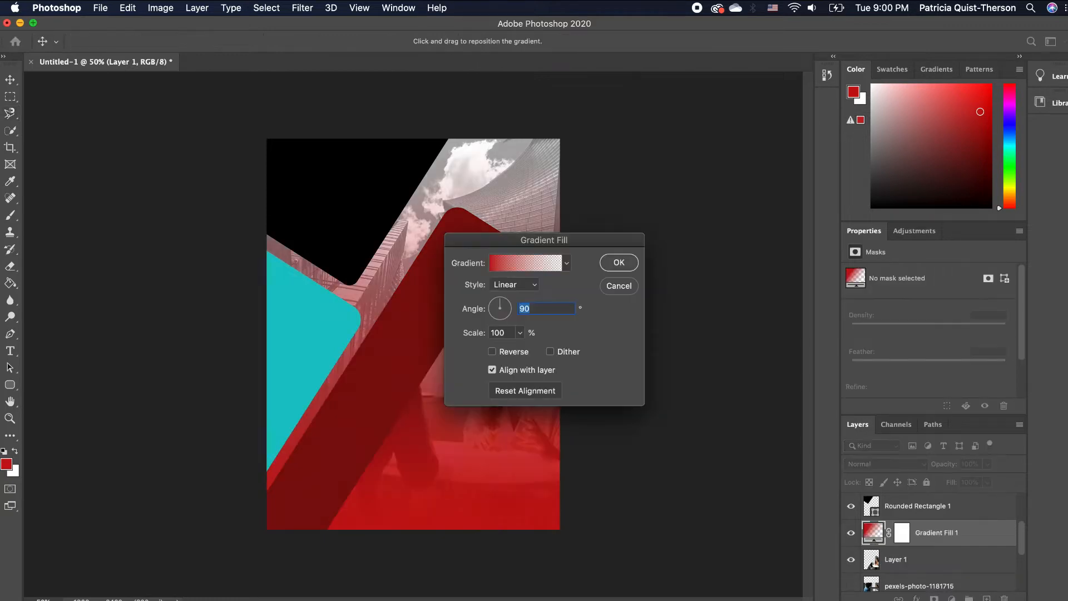
pyautogui.click(494, 271)
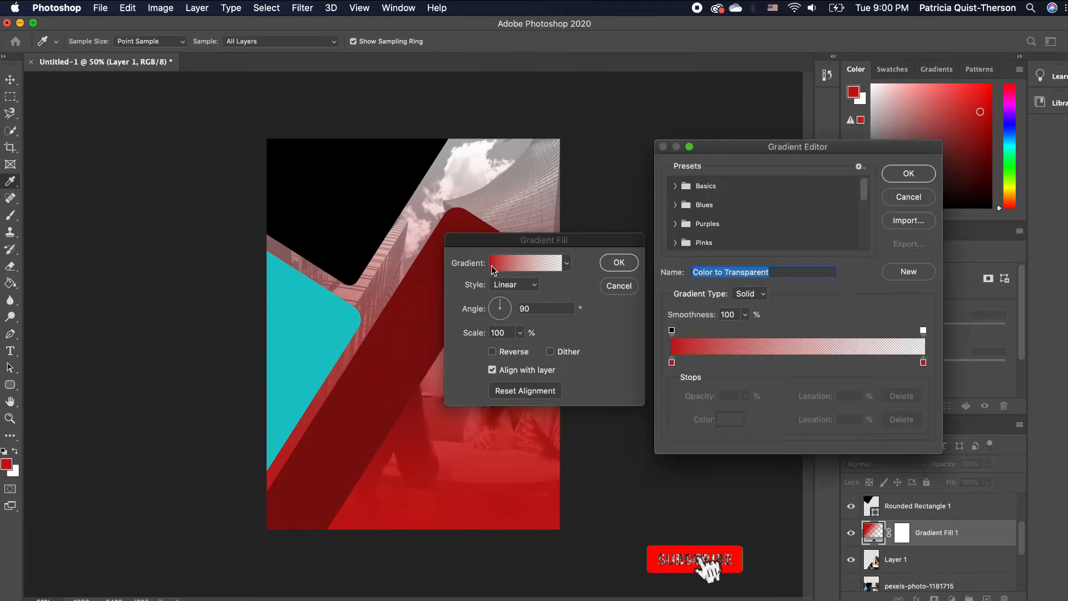
pyautogui.click(671, 362)
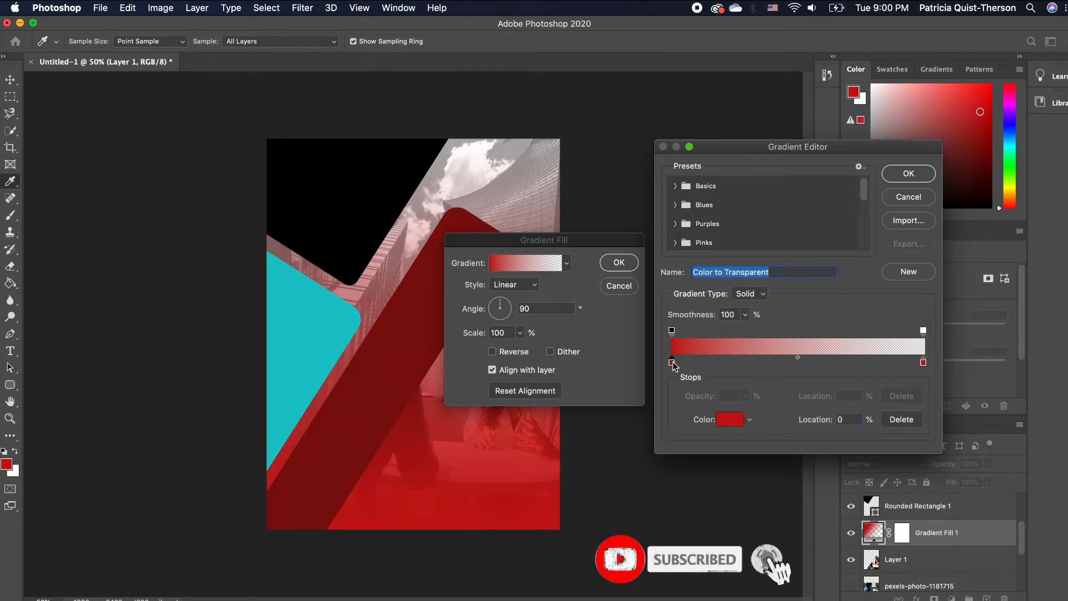
pyautogui.click(734, 422)
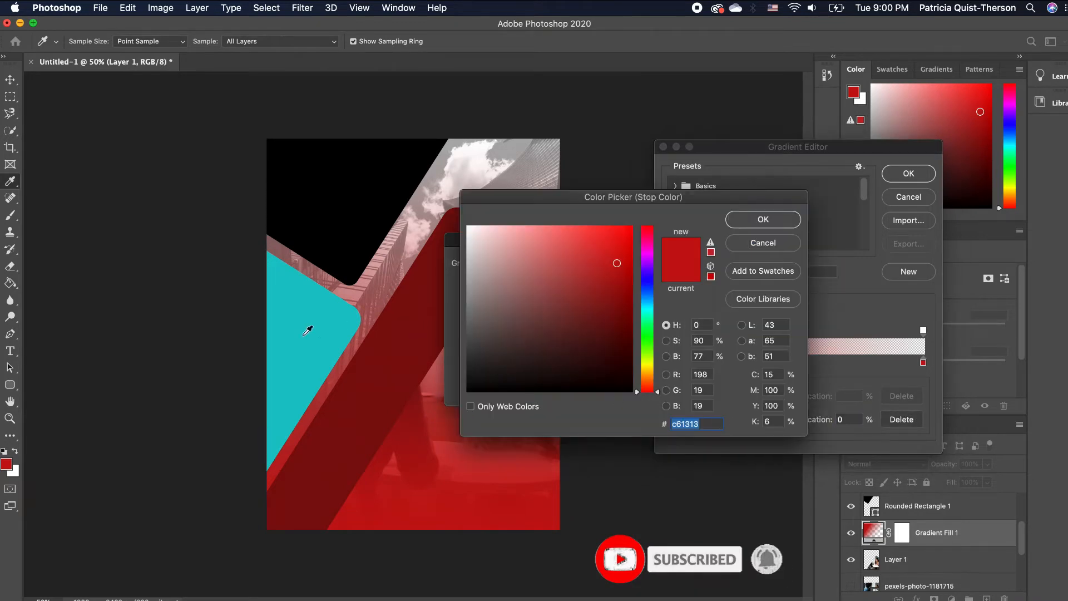
pyautogui.write('13aac6')
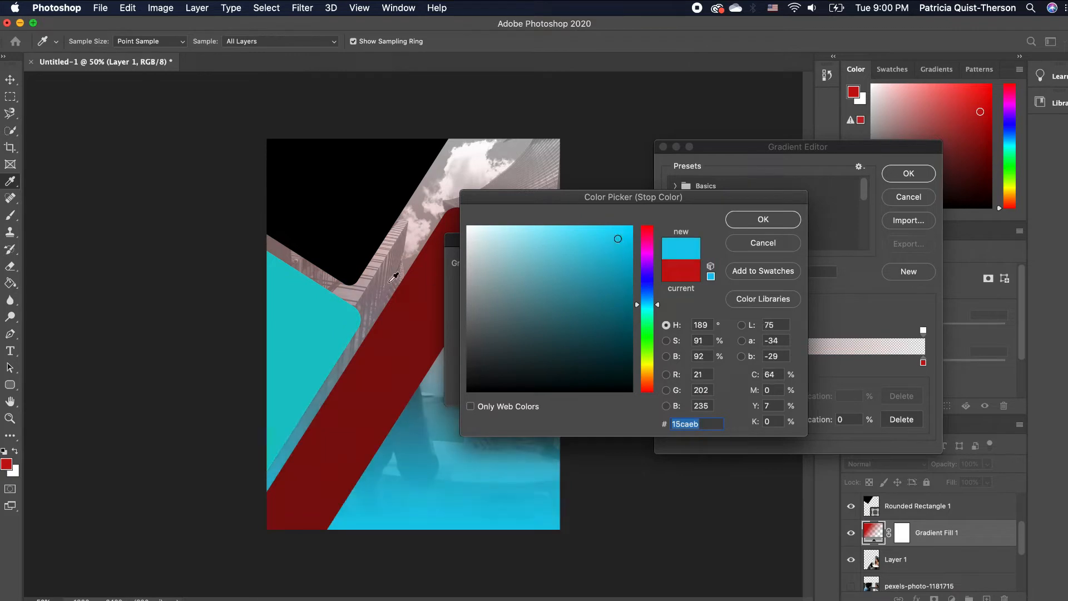
pyautogui.click(294, 325)
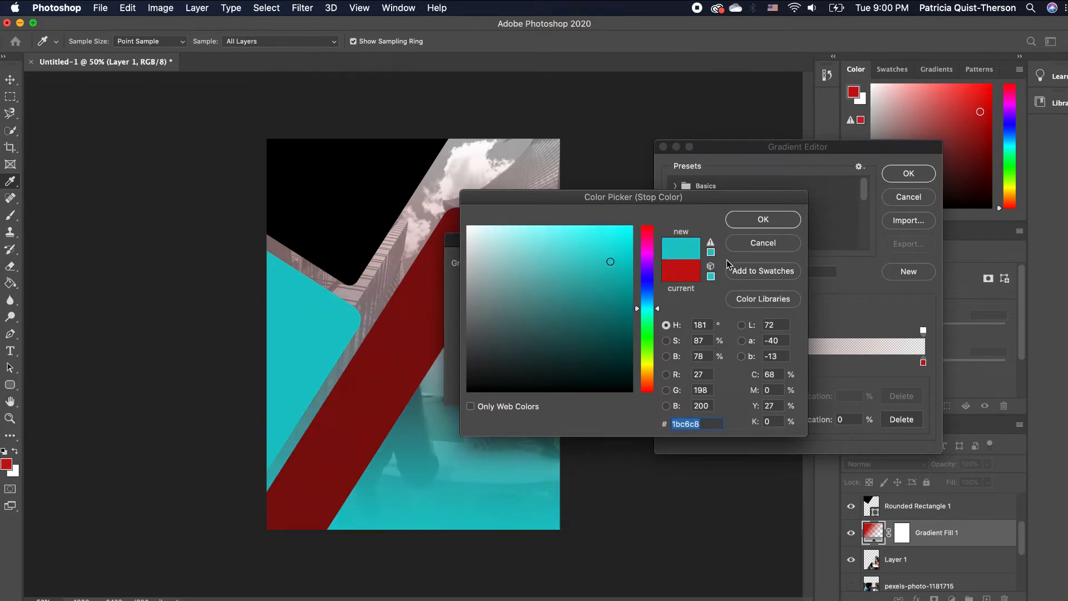
pyautogui.click(649, 312)
pyautogui.moveTo(649, 312); pyautogui.dragTo(649, 307)
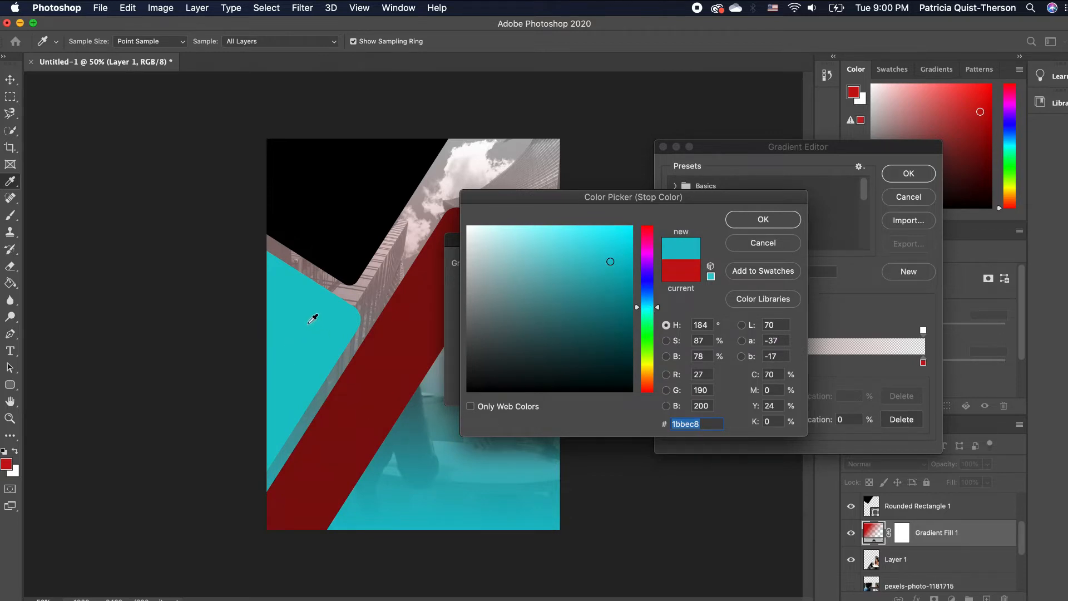
pyautogui.press('Return')
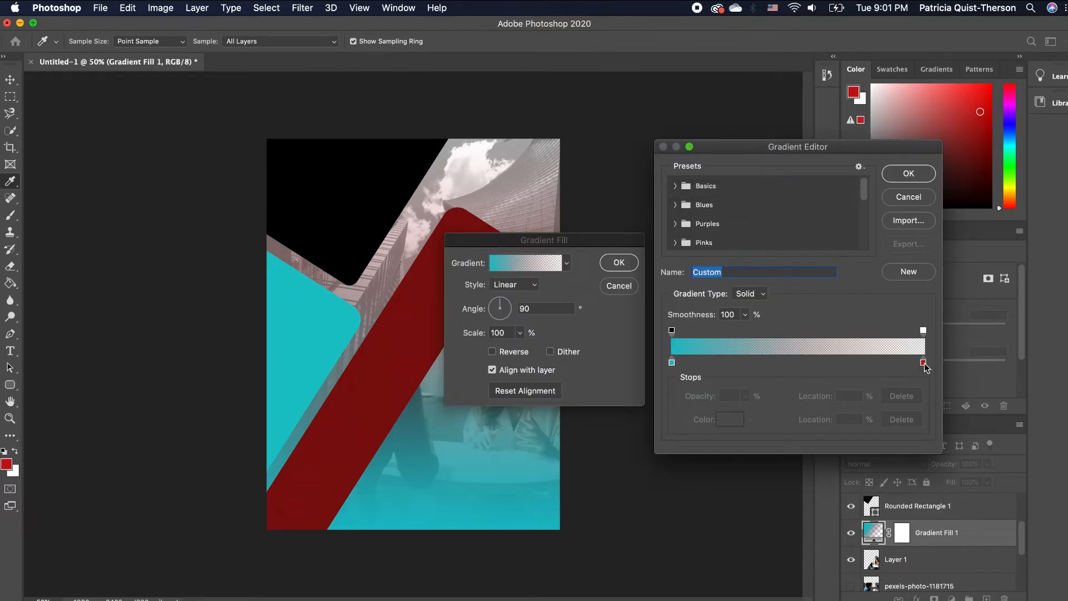
# - Set the gradient's end stop to black 000000, apply the fill, and lower the gradient layer's opacity to 66%
pyautogui.click(923, 363)
pyautogui.click(728, 419)
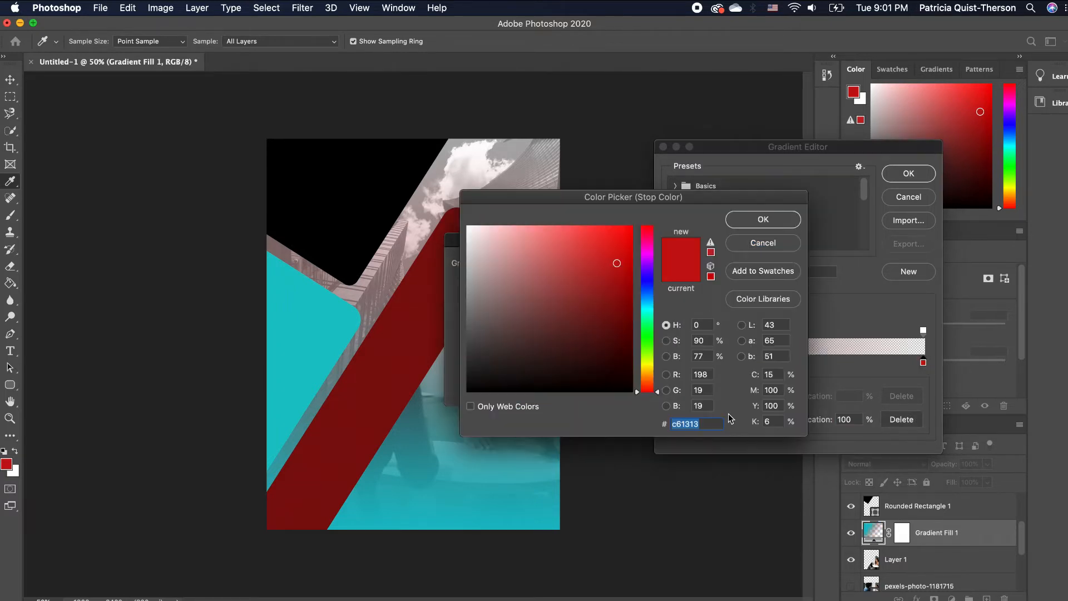
pyautogui.click(364, 174)
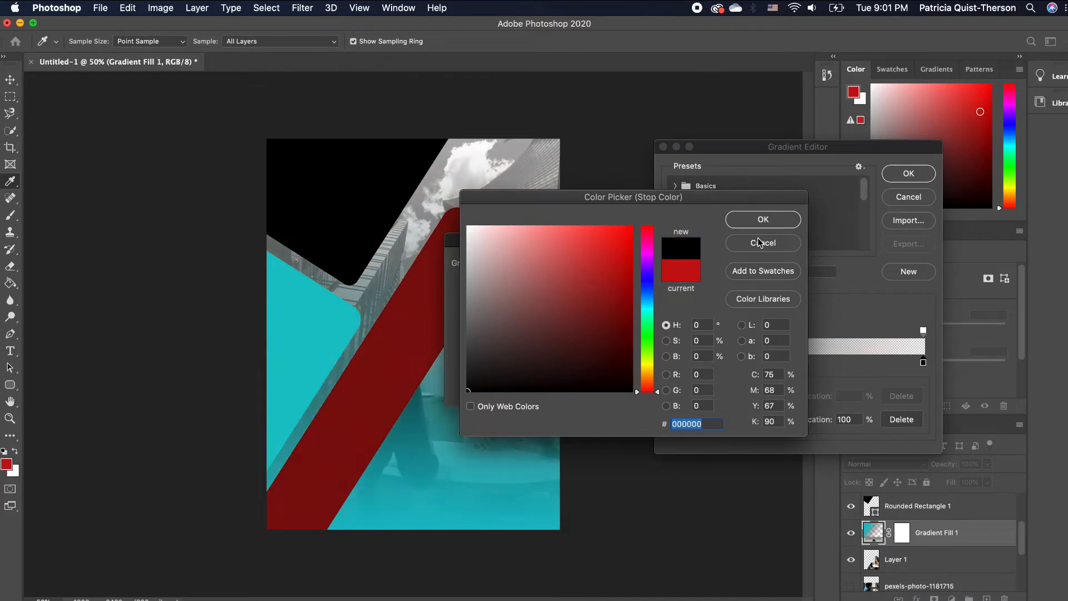
pyautogui.click(778, 226)
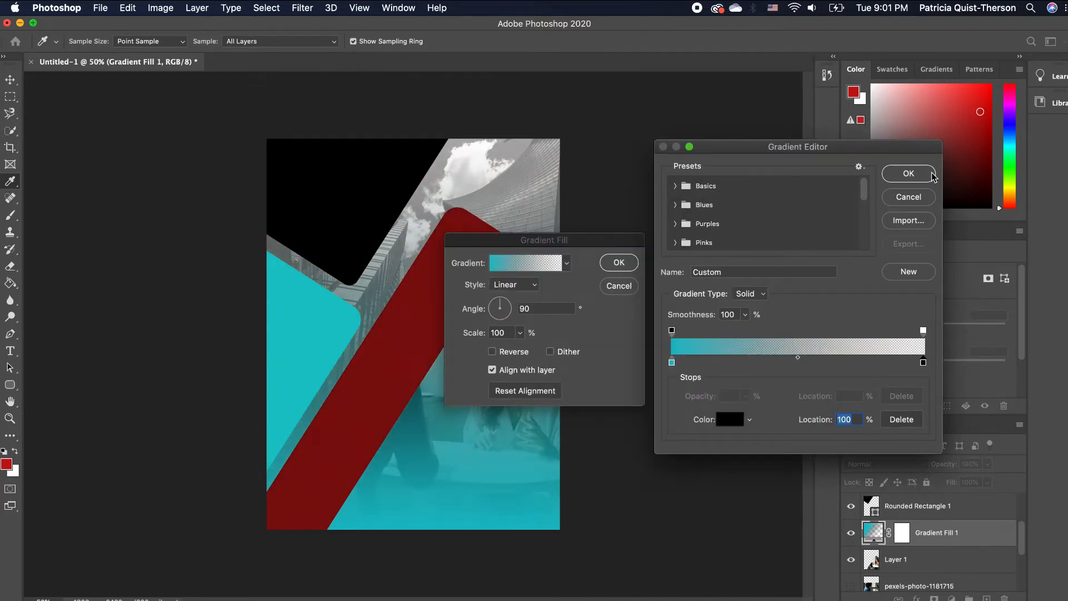
pyautogui.click(908, 174)
pyautogui.click(619, 262)
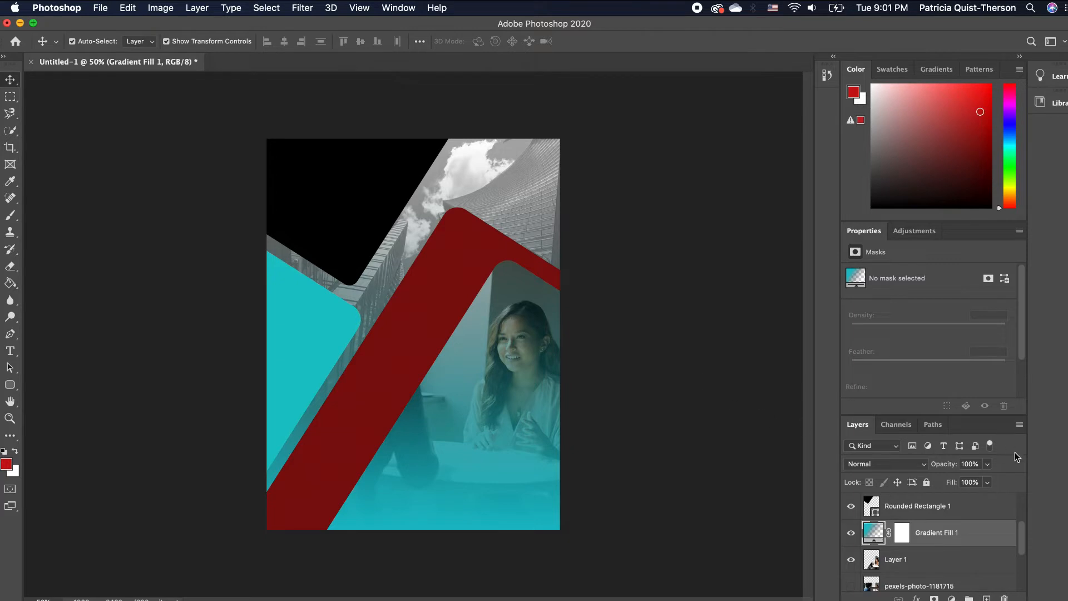
pyautogui.click(988, 464)
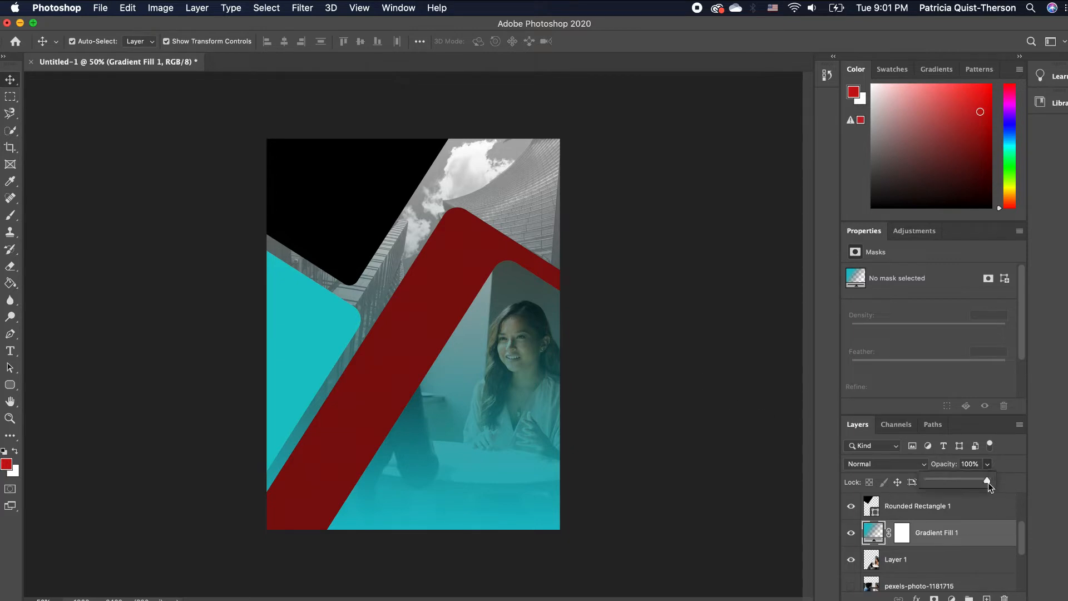
pyautogui.moveTo(982, 479); pyautogui.dragTo(968, 481)
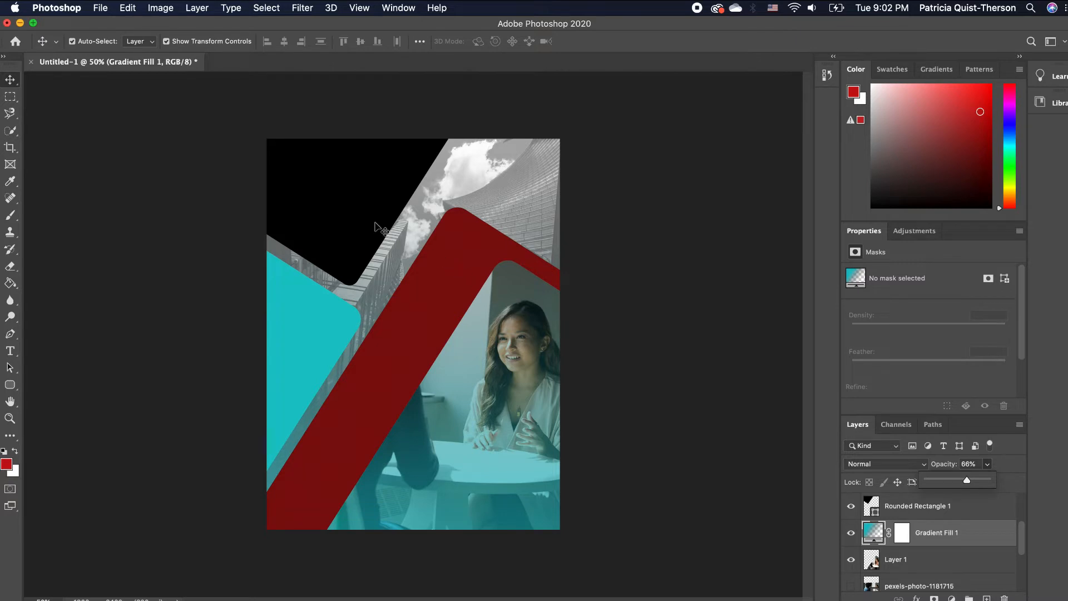
# - Apply a black inner shadow to the dark red band with 89% opacity and 46 px distance
pyautogui.click(460, 258)
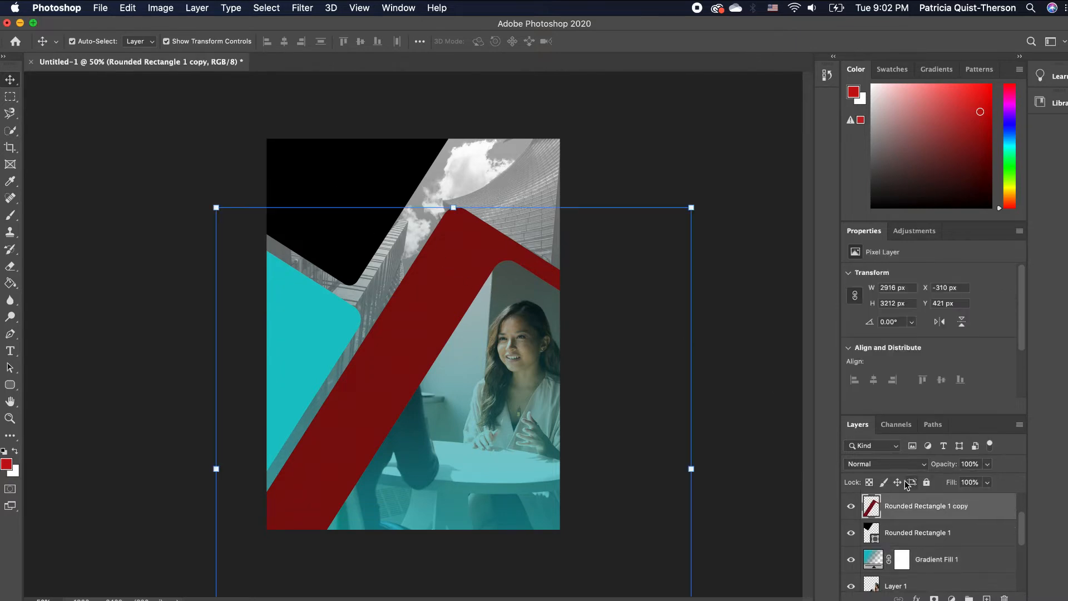
pyautogui.doubleClick(1010, 511)
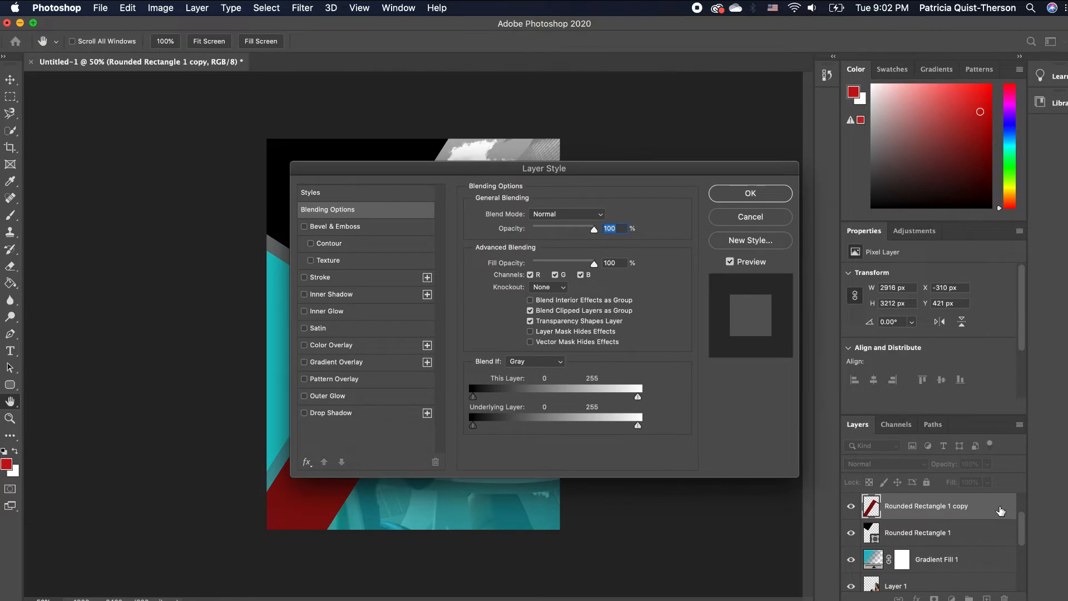
pyautogui.moveTo(437, 170); pyautogui.dragTo(660, 184)
pyautogui.click(527, 309)
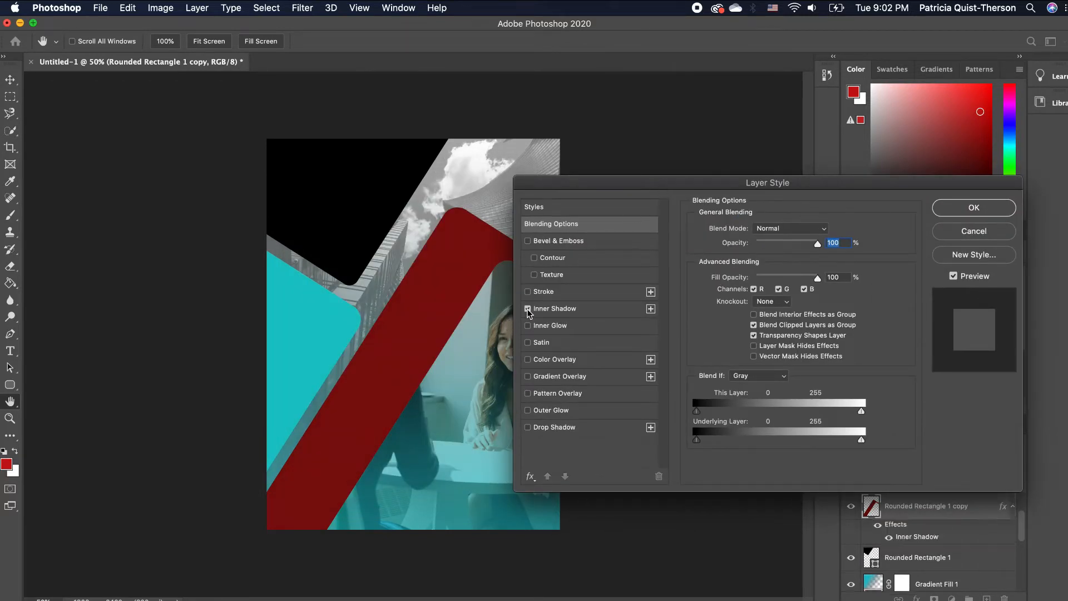
pyautogui.click(610, 312)
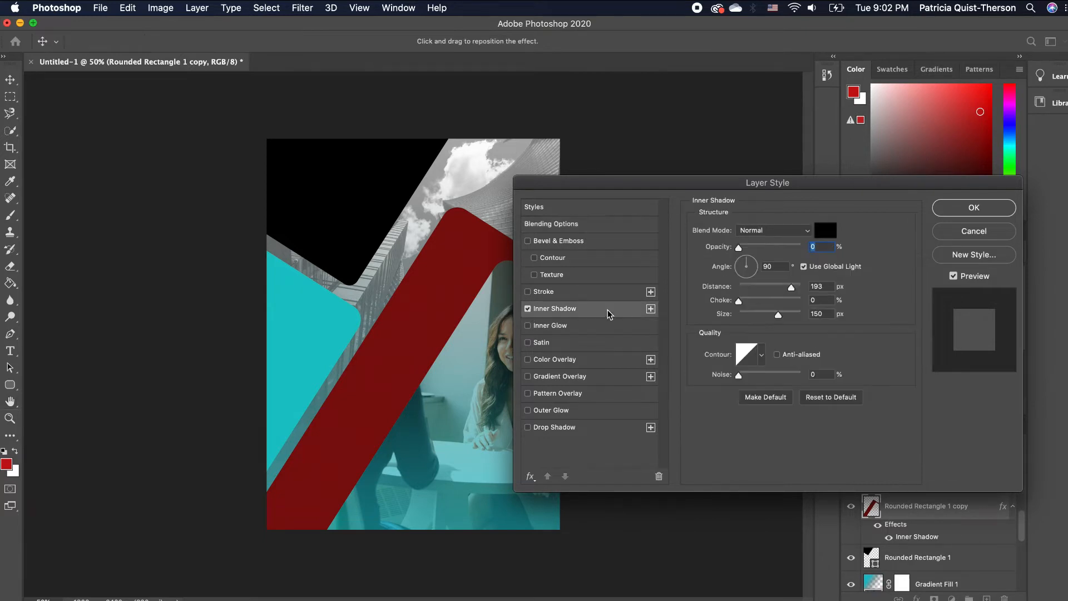
pyautogui.click(789, 286)
pyautogui.moveTo(790, 286); pyautogui.dragTo(768, 287)
pyautogui.moveTo(739, 247); pyautogui.dragTo(780, 241)
pyautogui.moveTo(678, 184); pyautogui.dragTo(782, 164)
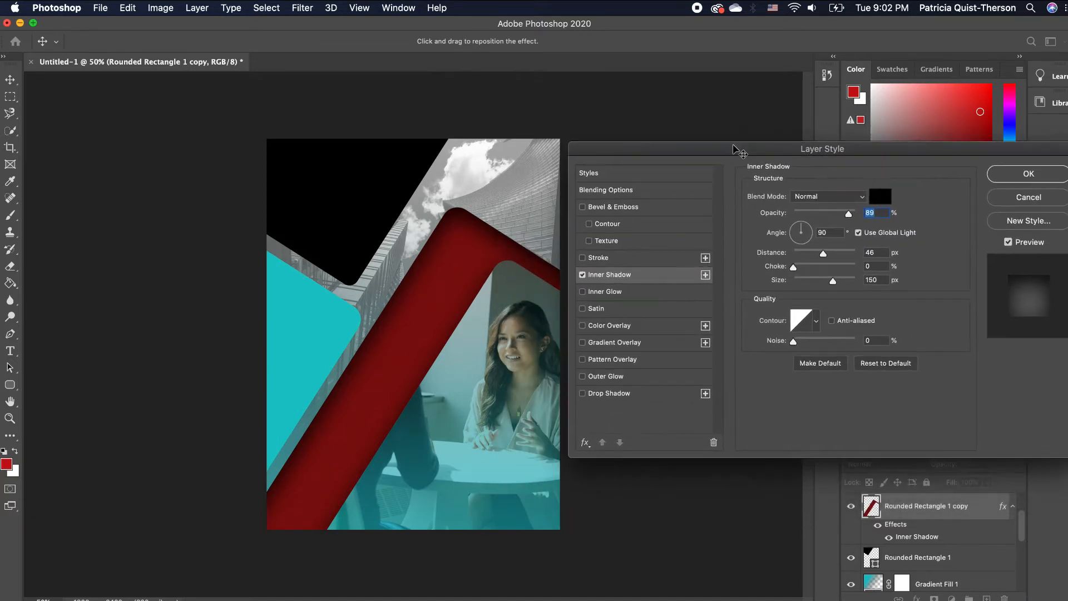
pyautogui.click(1031, 176)
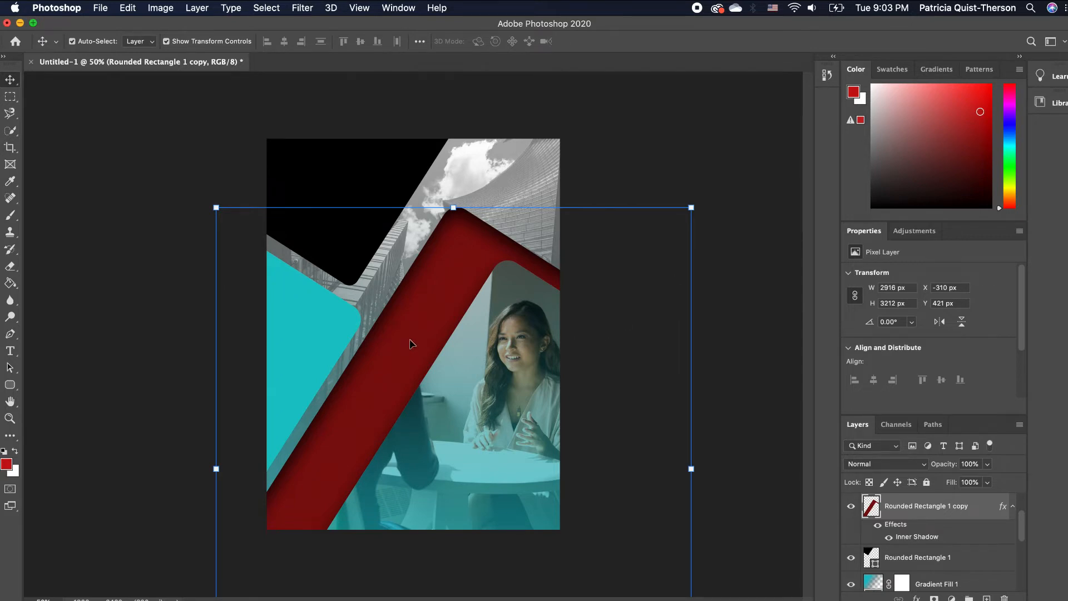
# - Set the foreground colour to red b40c0c and fill the dark red band with it
pyautogui.click(9, 466)
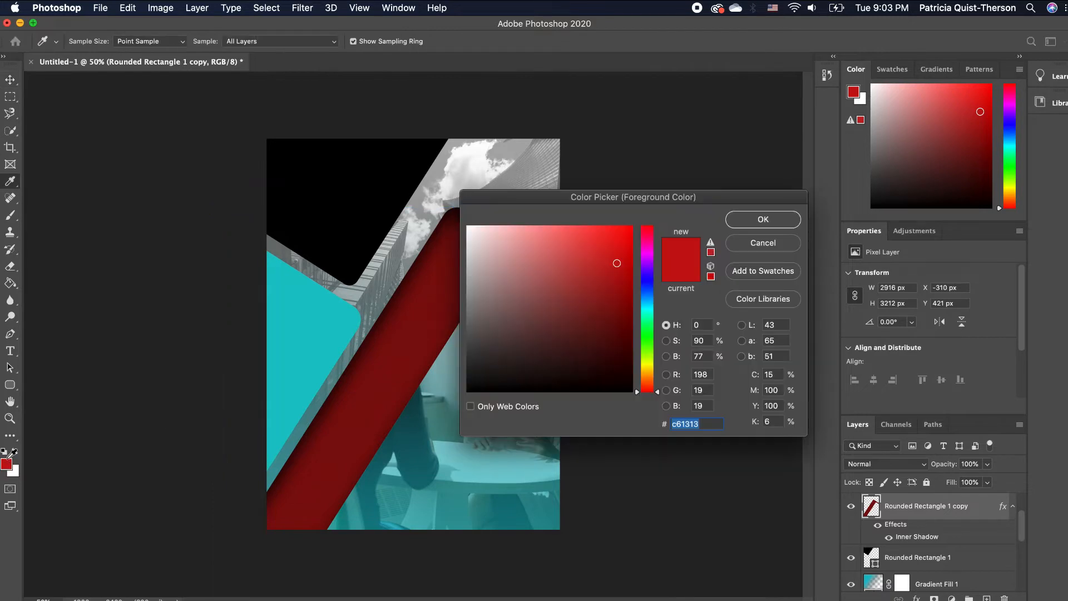
pyautogui.click(622, 274)
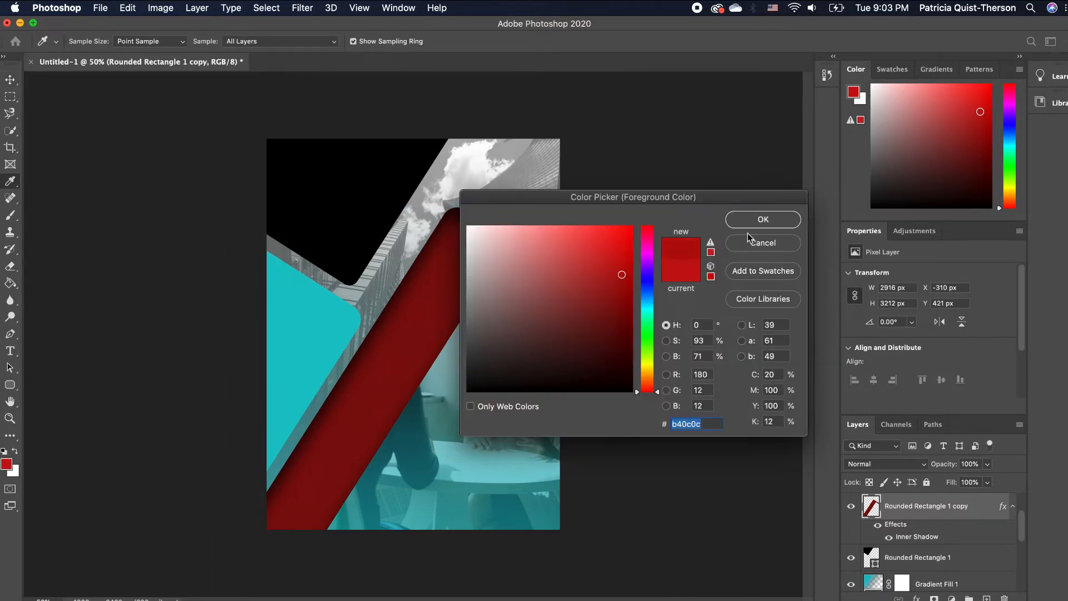
pyautogui.click(761, 221)
pyautogui.press('g')
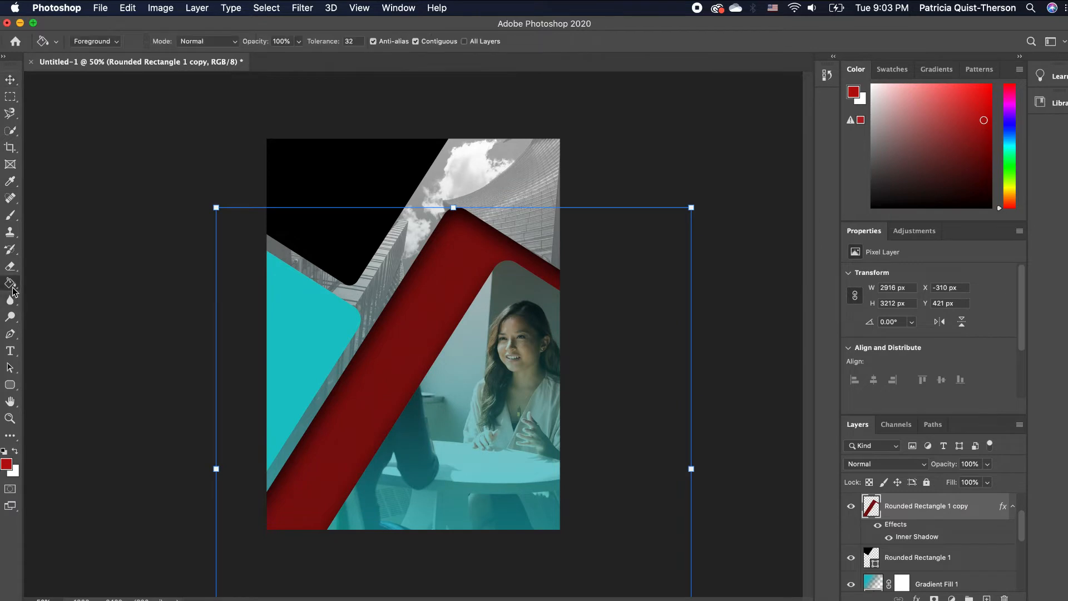
pyautogui.click(430, 333)
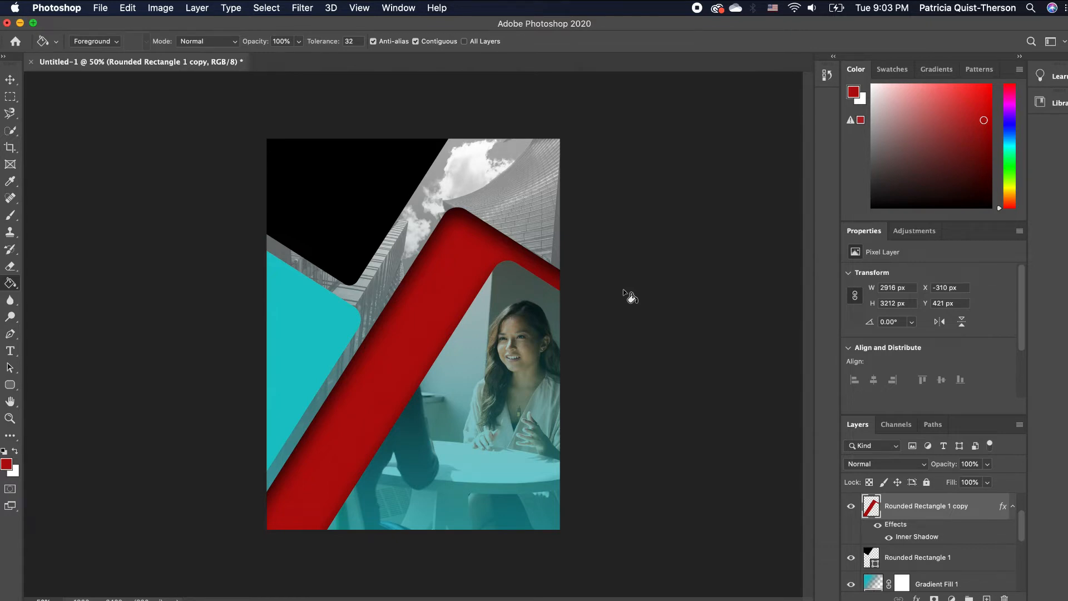
# - Draw a red circle about 118 by 120 px over the clouds near the flyer's top edge with the Ellipse tool
pyautogui.click(10, 79)
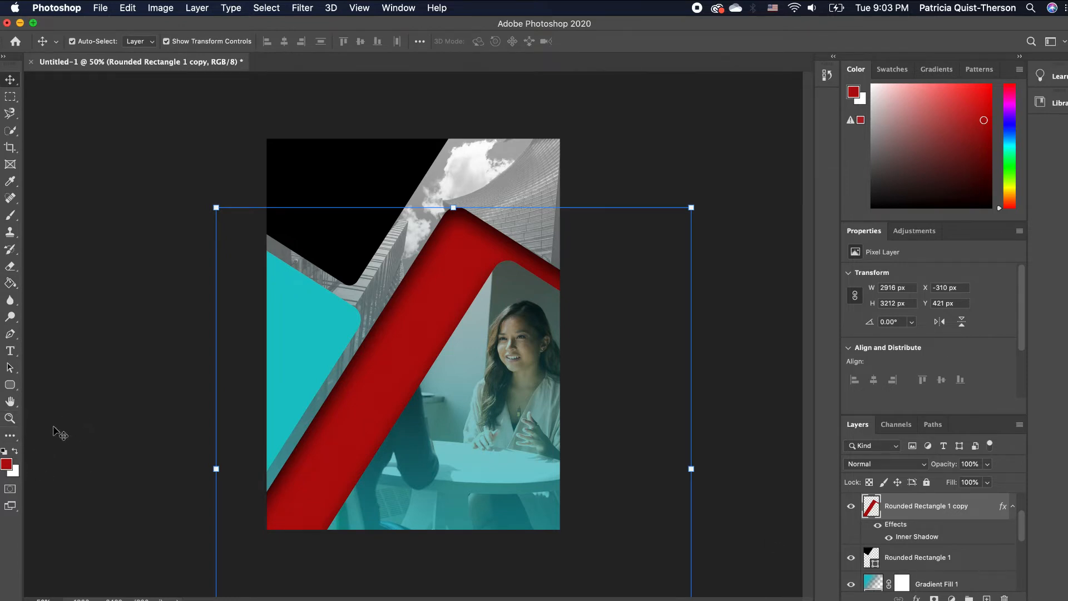
pyautogui.click(12, 386)
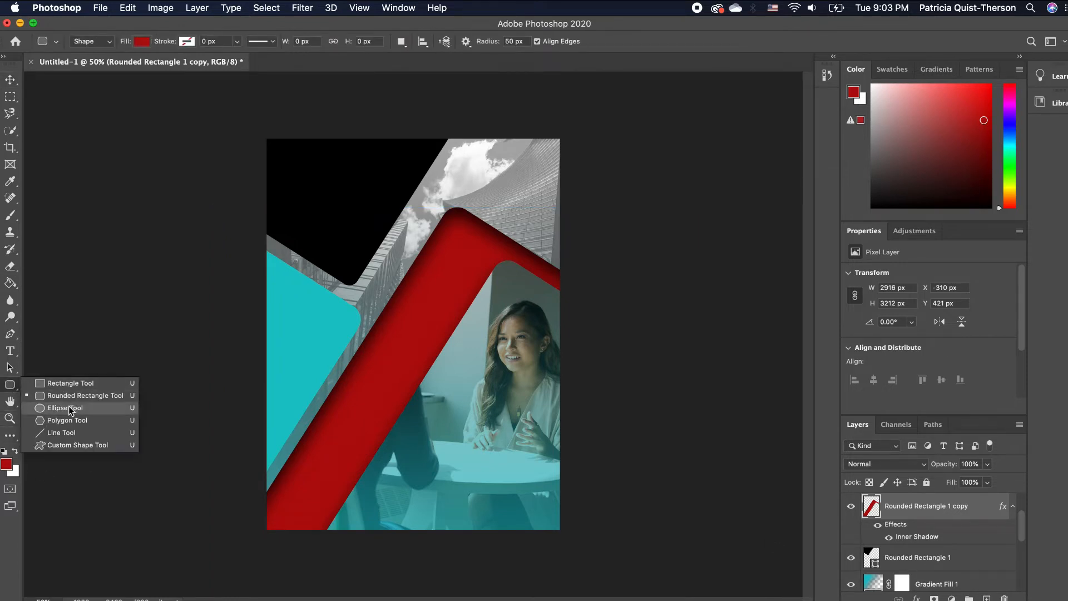
pyautogui.click(67, 409)
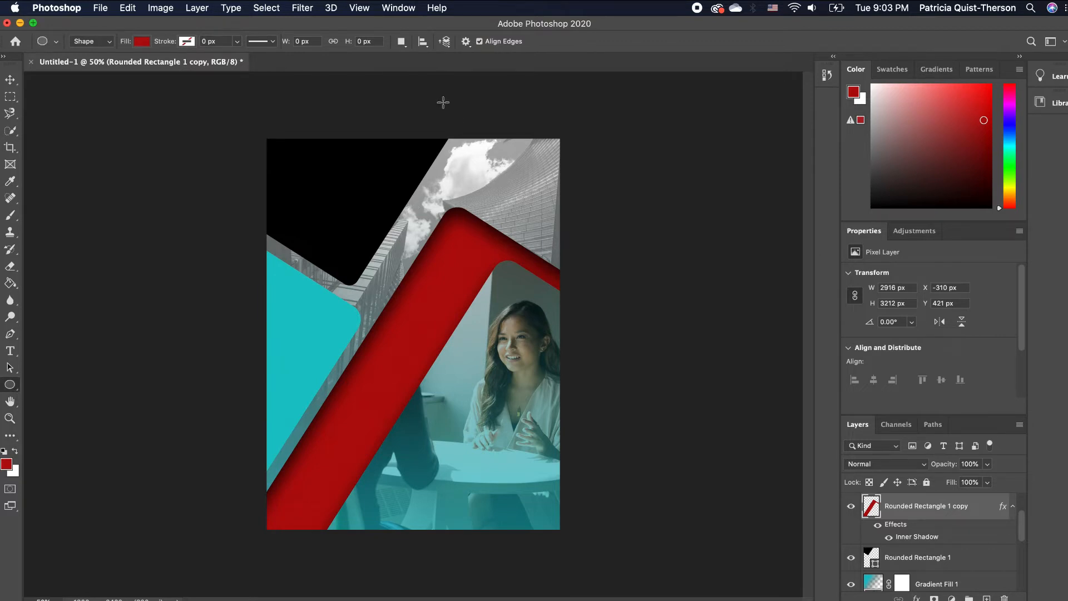
pyautogui.moveTo(467, 145); pyautogui.dragTo(486, 166)
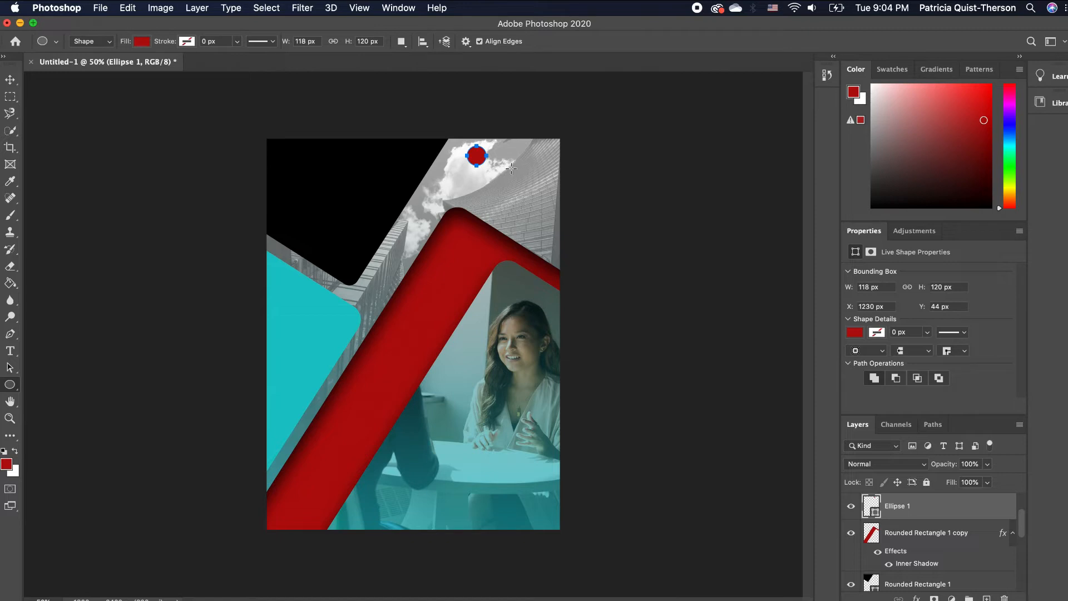
# - Duplicate the red circle's layer, scale the copy to about 65 by 66 px, and place it diagonally below the original
pyautogui.click(11, 81)
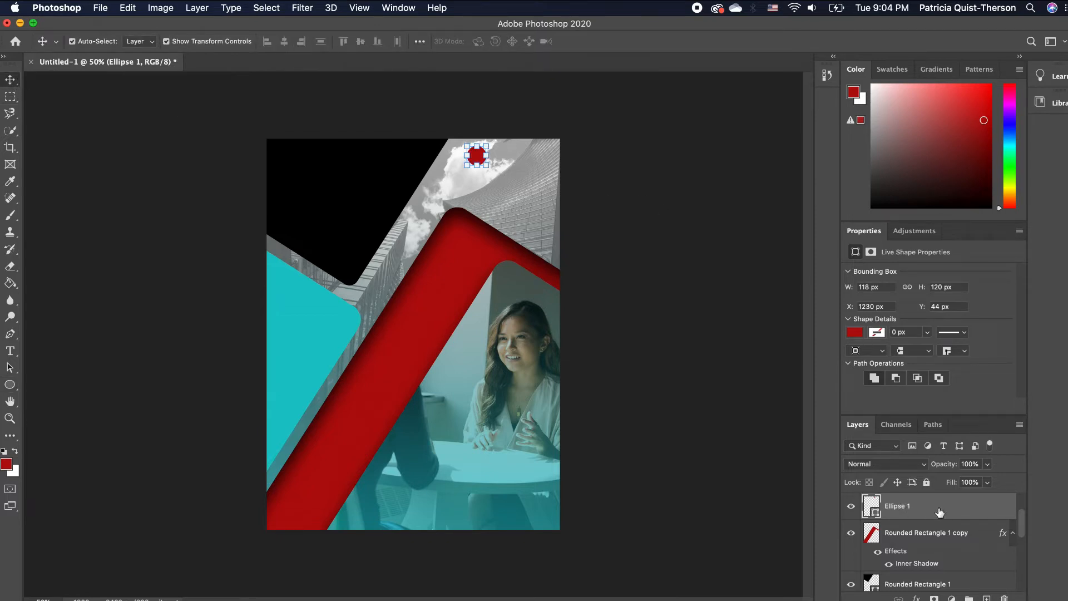
pyautogui.moveTo(960, 510); pyautogui.dragTo(986, 597)
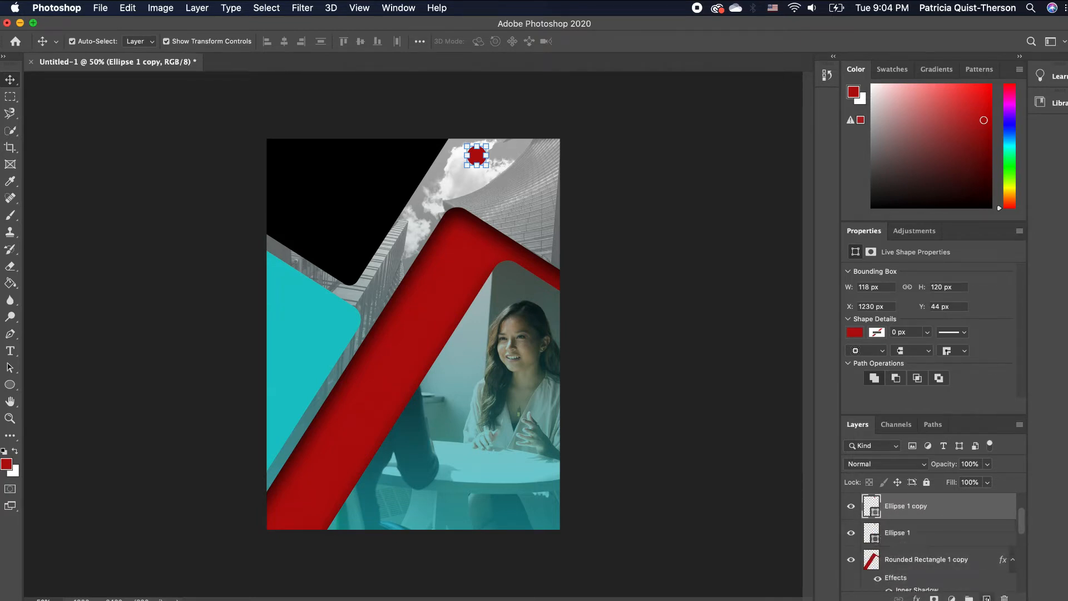
pyautogui.click(10, 418)
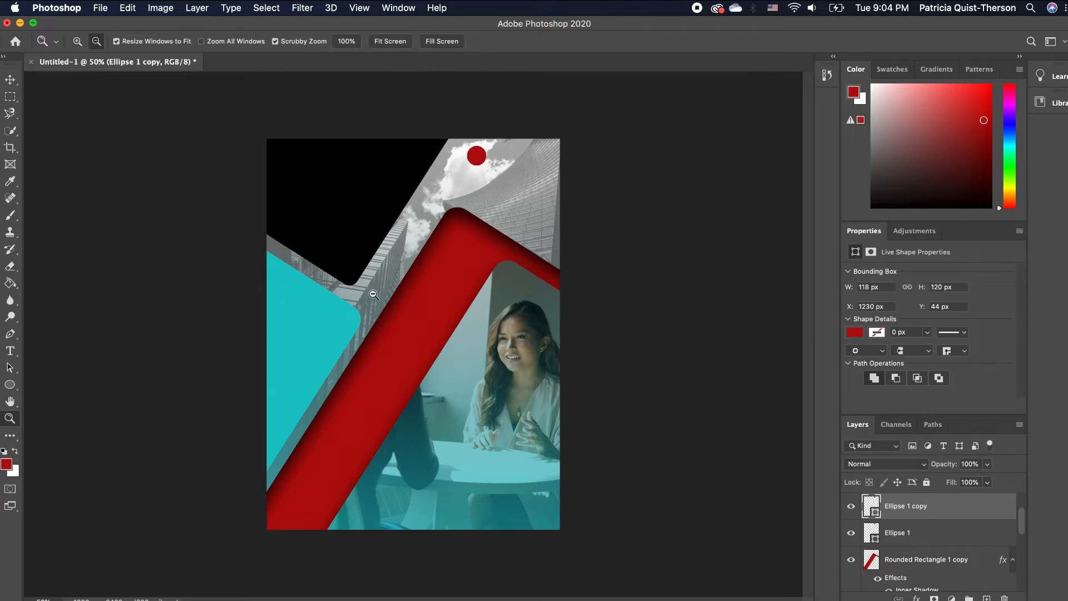
pyautogui.keyDown('alt'); pyautogui.click(394, 289); pyautogui.keyUp('alt')
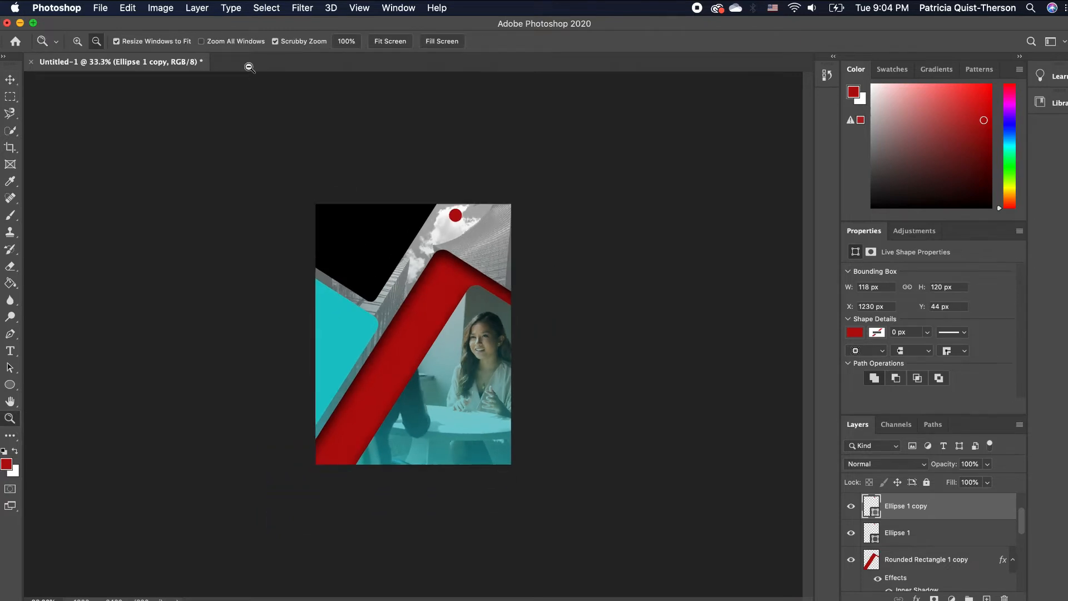
pyautogui.click(388, 43)
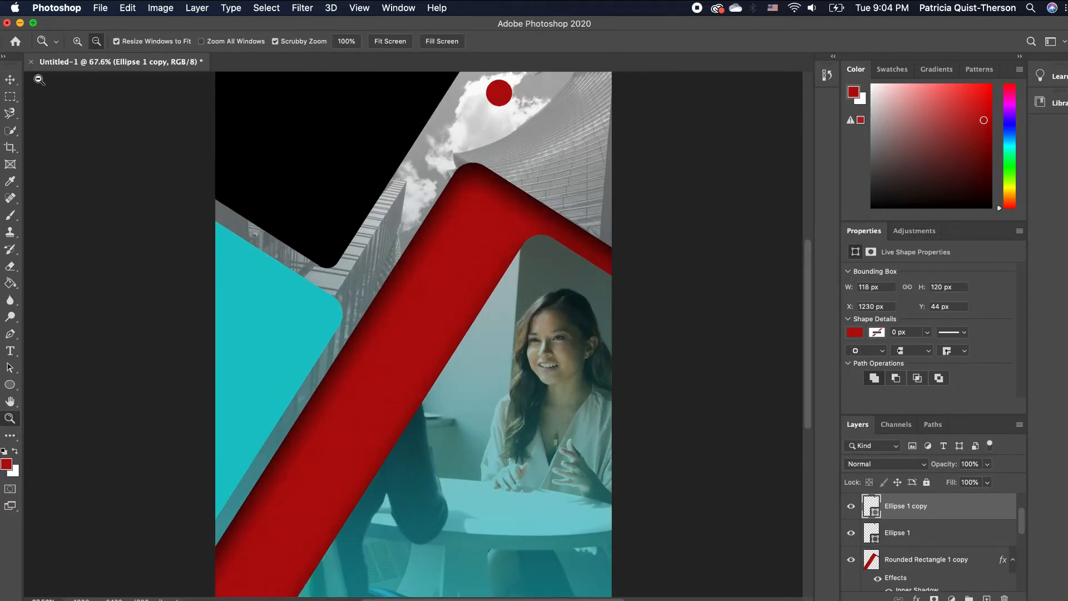
pyautogui.click(10, 79)
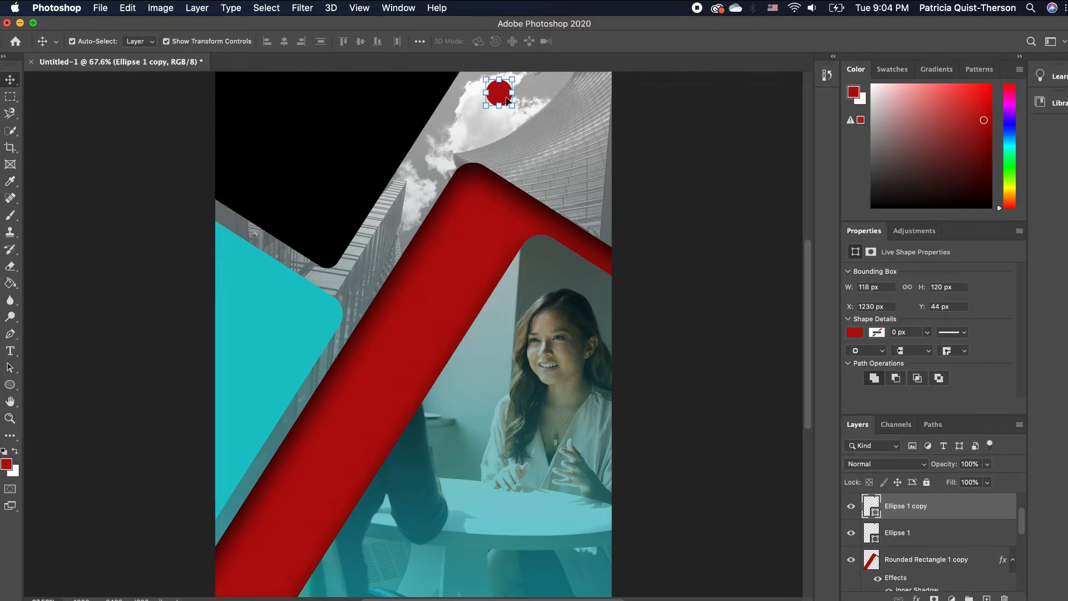
pyautogui.moveTo(506, 100); pyautogui.dragTo(528, 104)
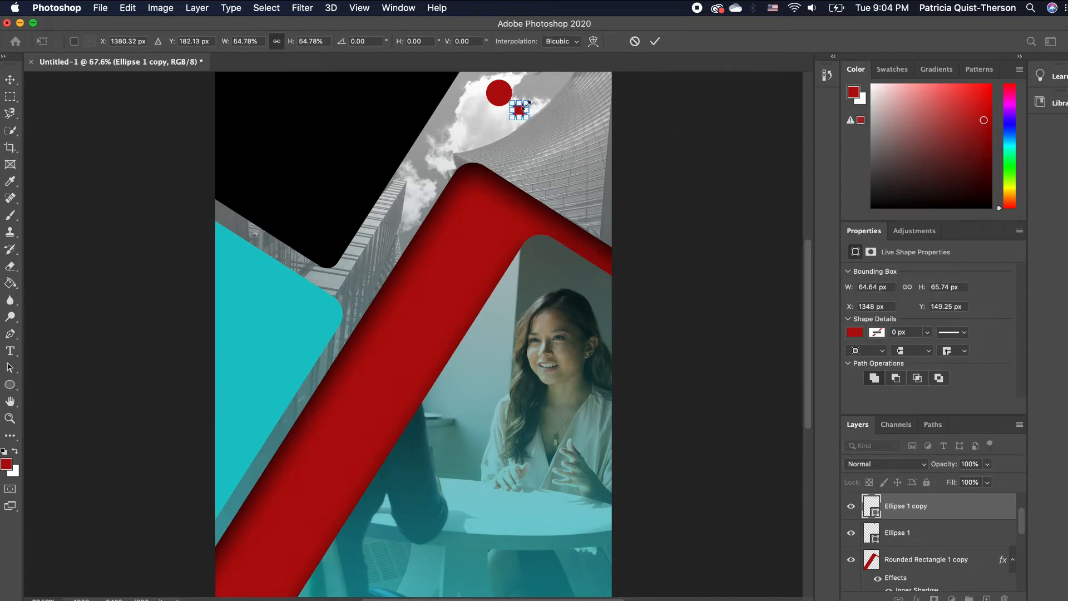
pyautogui.moveTo(552, 130); pyautogui.dragTo(554, 135)
pyautogui.click(656, 41)
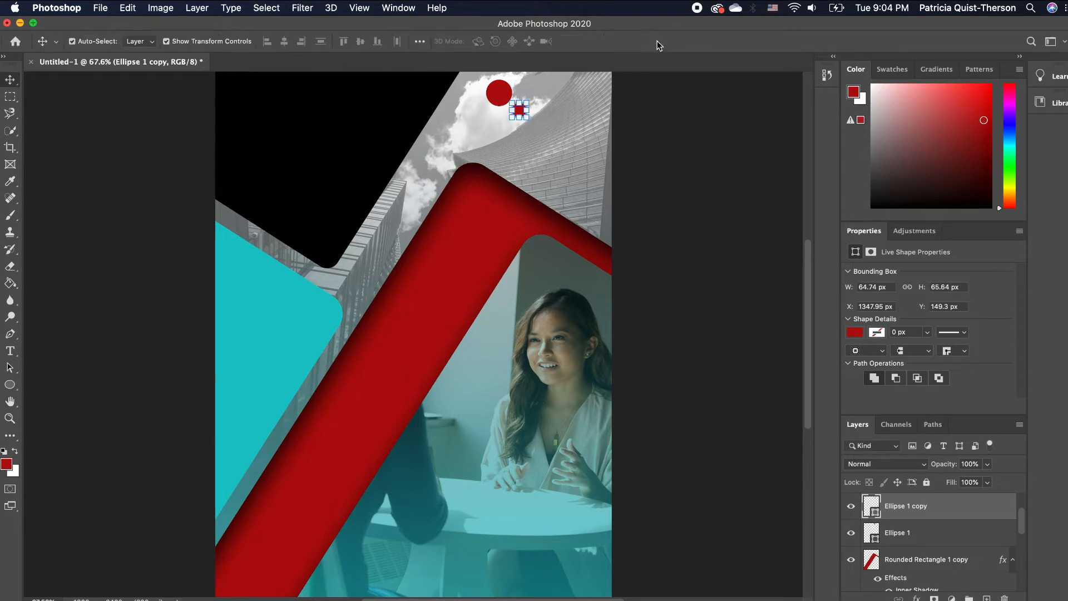
pyautogui.click(645, 143)
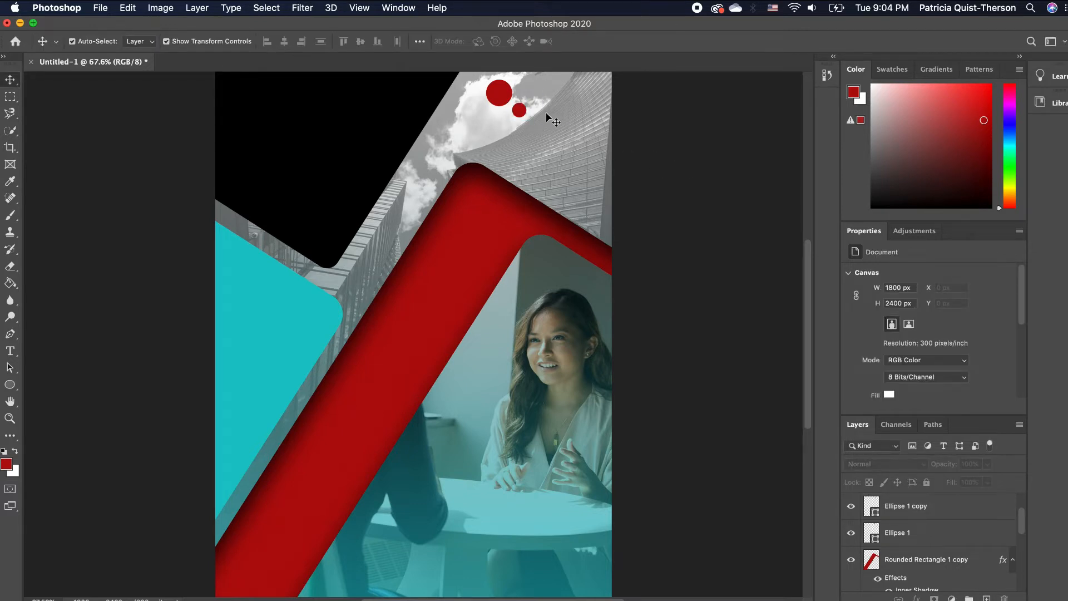
# - Change the small circle's fill colour to white
pyautogui.click(520, 111)
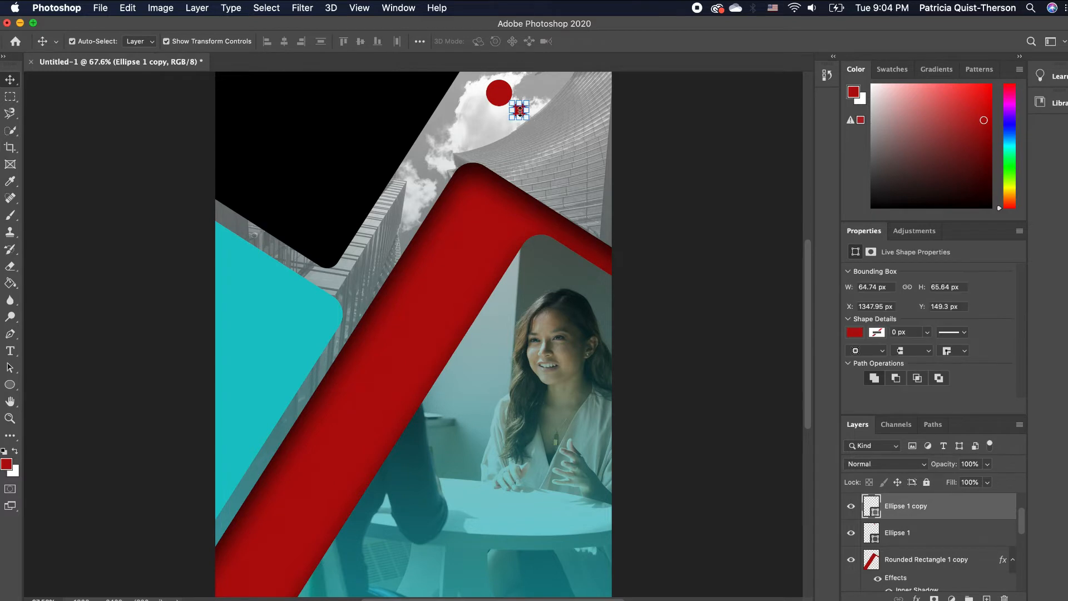
pyautogui.click(855, 333)
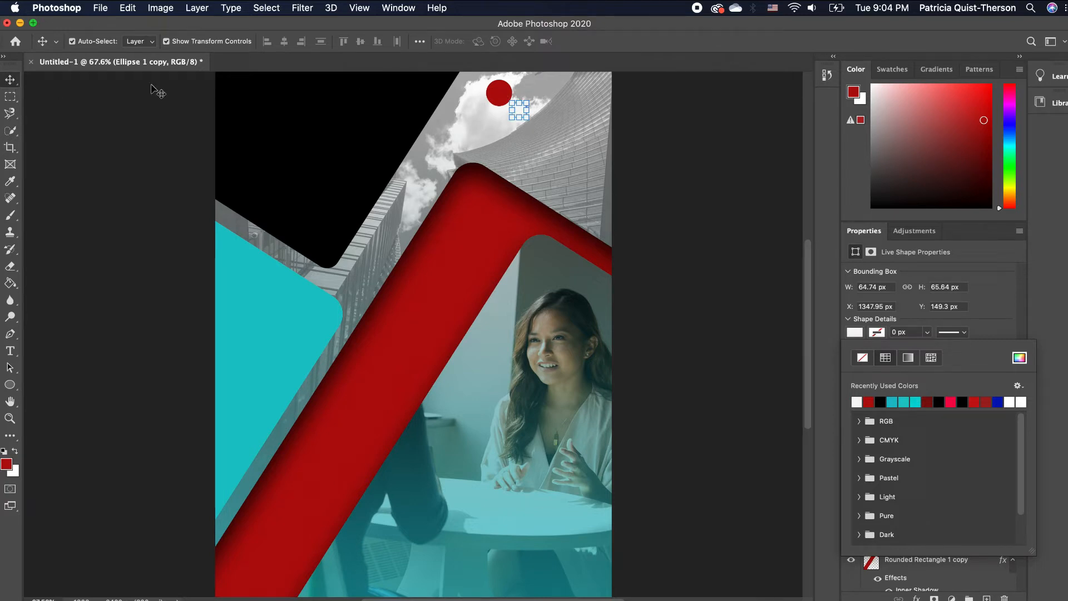
pyautogui.click(698, 180)
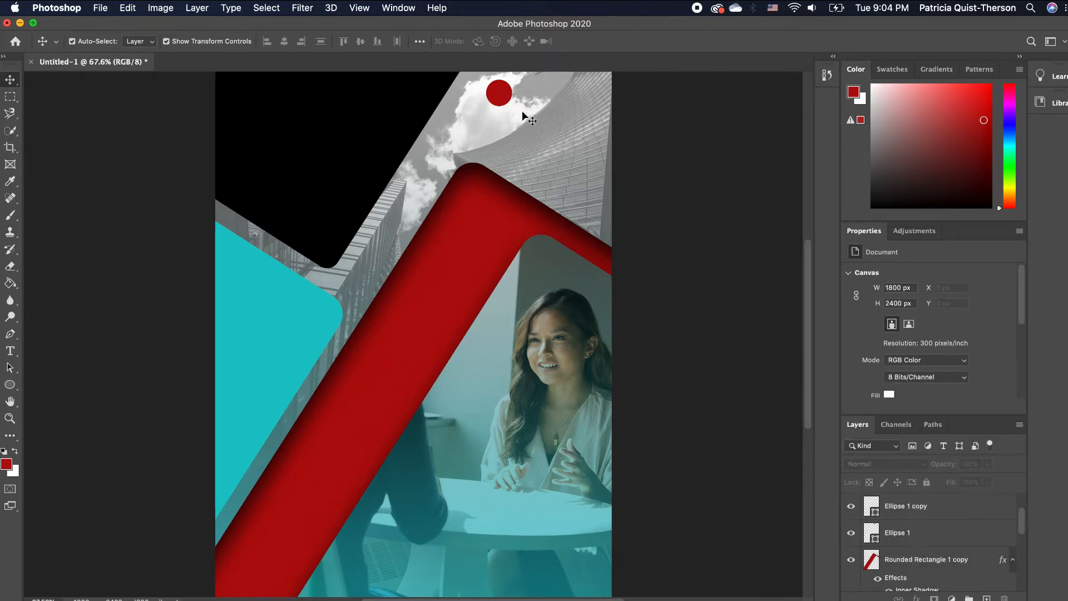
# - Enlarge the white circle to about 80 by 81 px and align it inside the red circle's right edge, centred vertically
pyautogui.moveTo(522, 111); pyautogui.dragTo(497, 85)
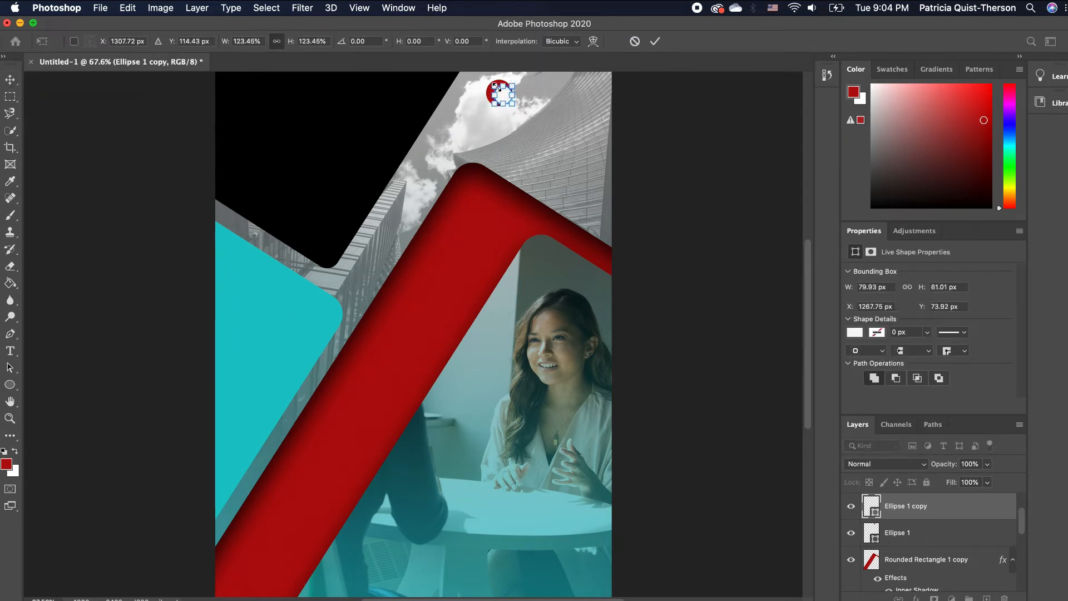
pyautogui.click(560, 109)
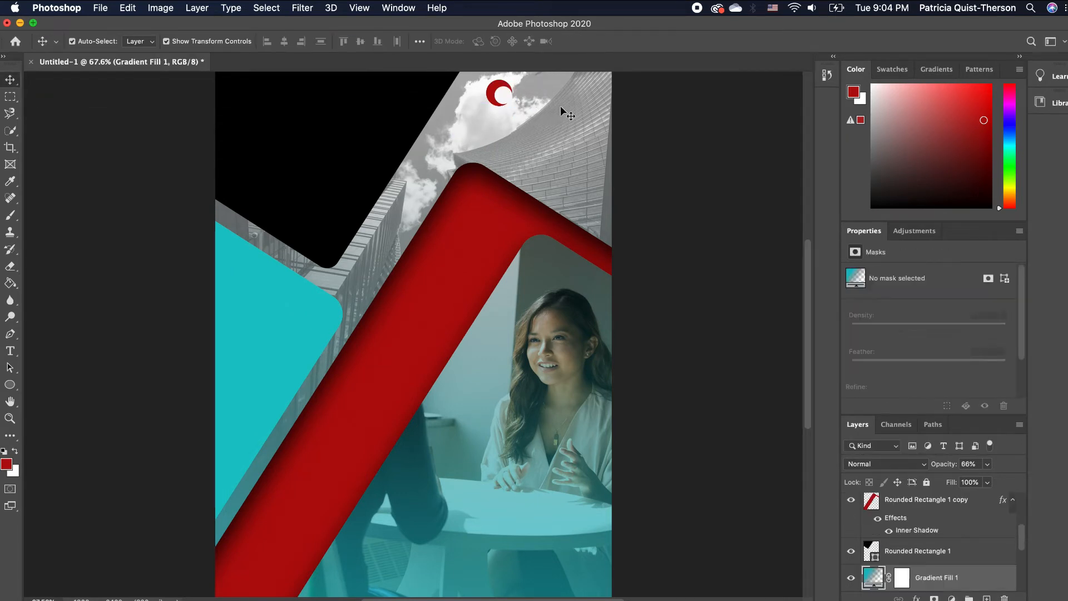
pyautogui.click(10, 418)
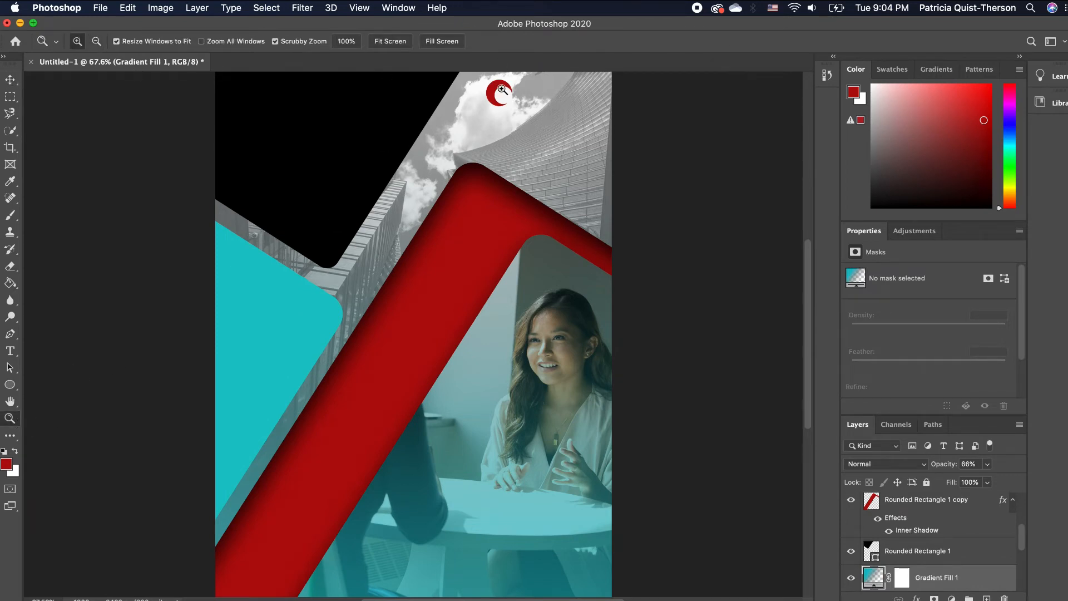
pyautogui.click(523, 87)
pyautogui.click(522, 86)
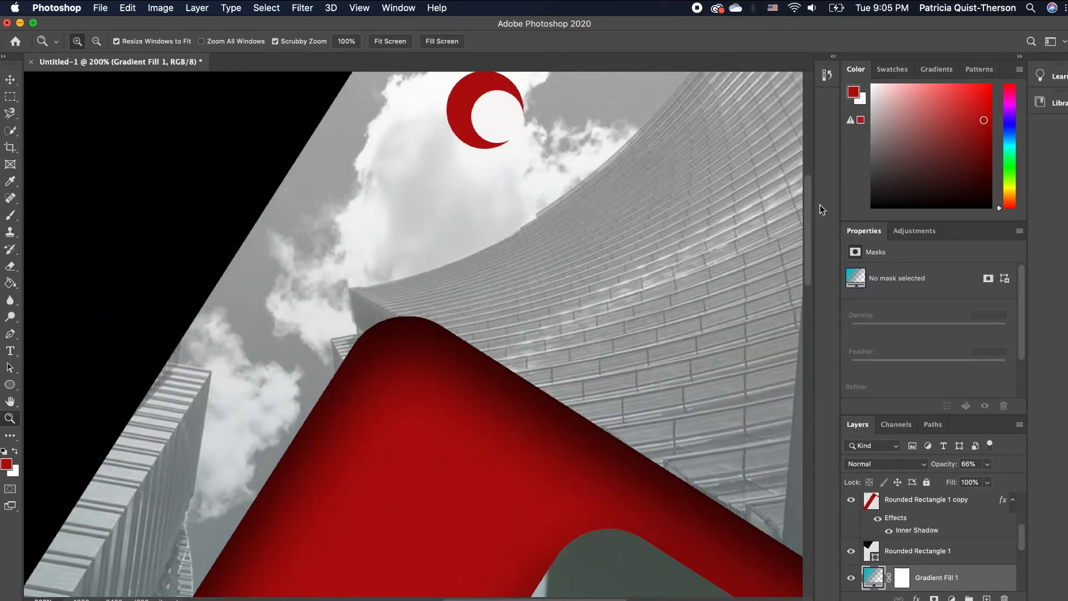
pyautogui.moveTo(808, 203); pyautogui.dragTo(807, 165)
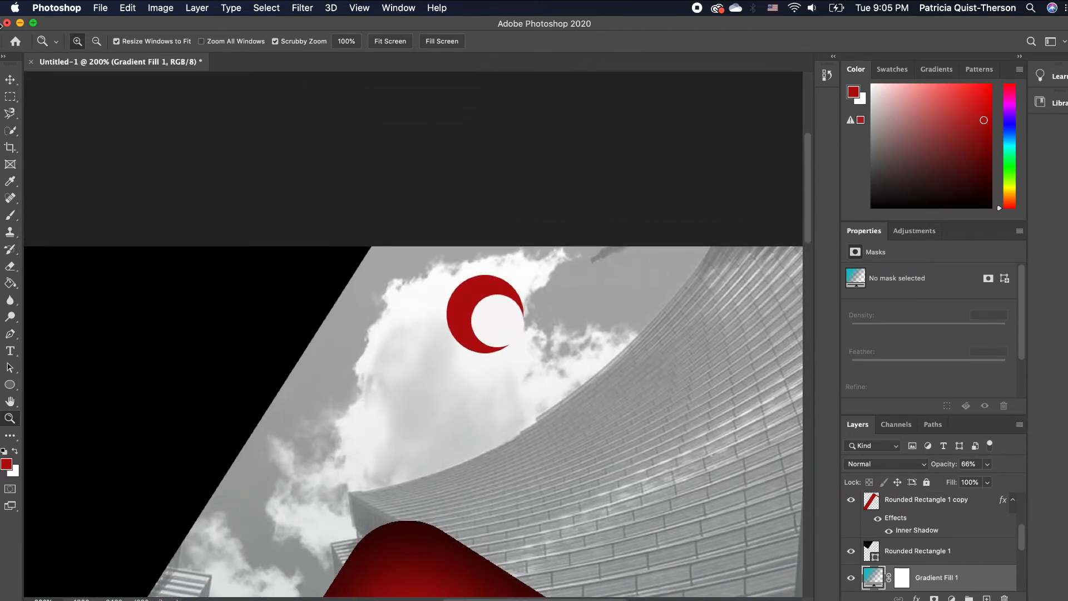
pyautogui.click(10, 80)
pyautogui.moveTo(507, 338); pyautogui.dragTo(508, 326)
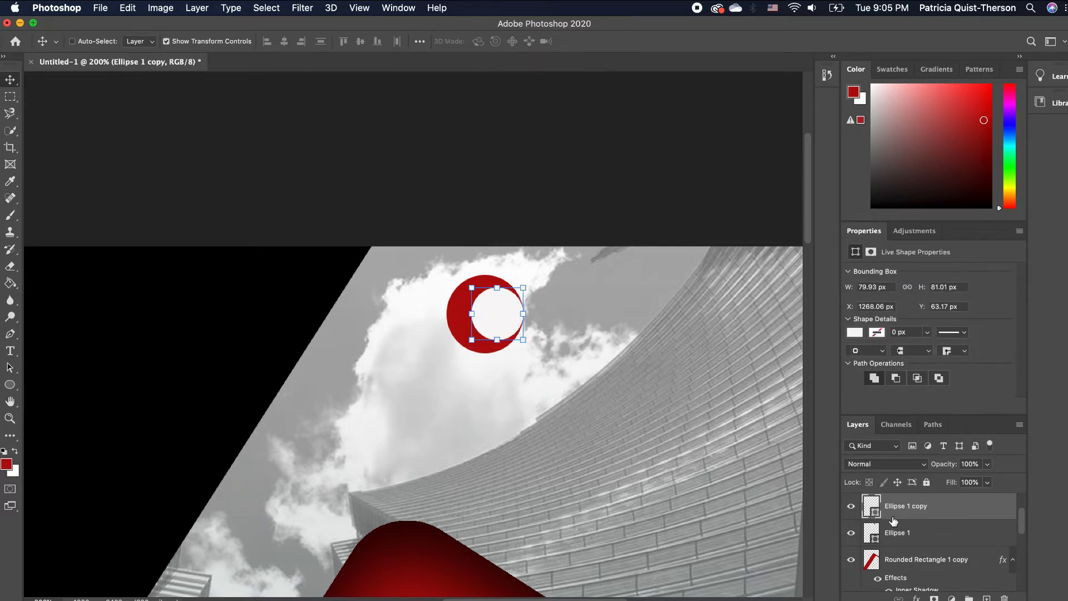
# - Load the white circle's outline as a selection, make the red circle's layer active, and hide the white circle's layer
pyautogui.keyDown('super'); pyautogui.click(874, 521); pyautogui.keyUp('super')
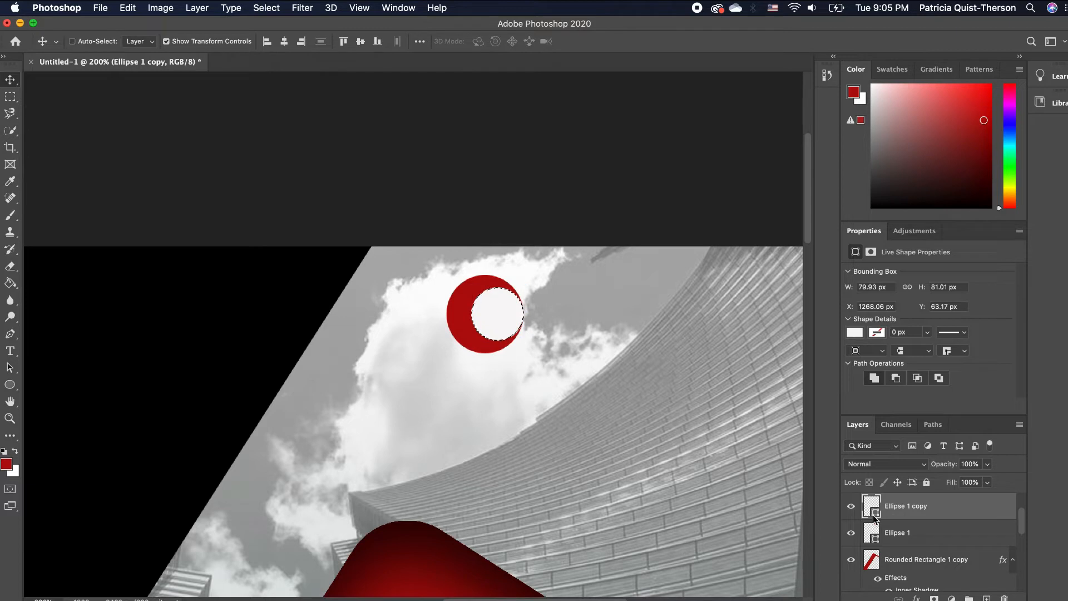
pyautogui.click(913, 534)
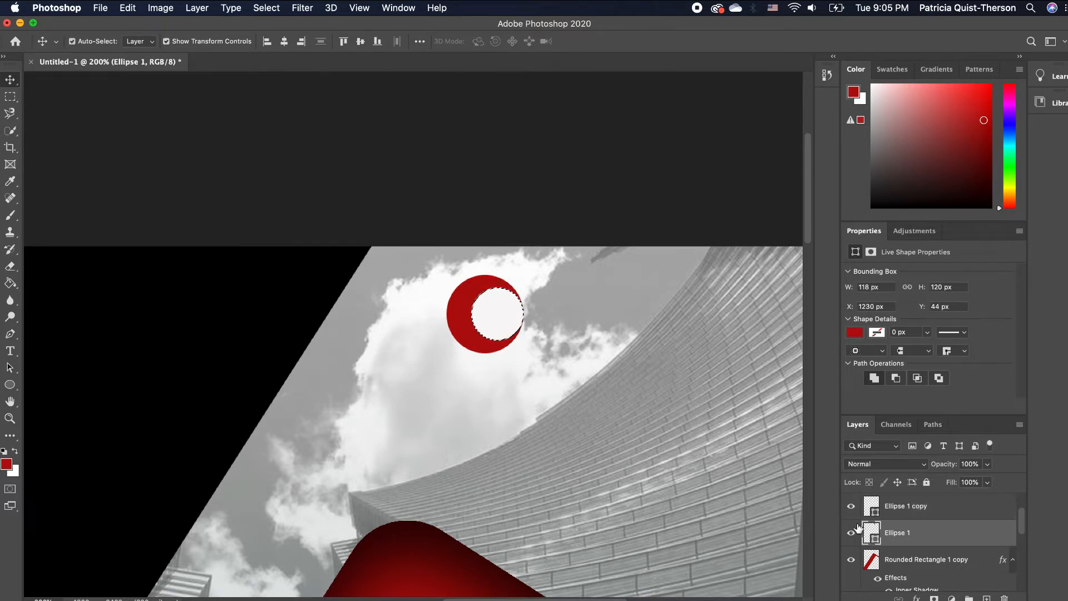
pyautogui.click(851, 507)
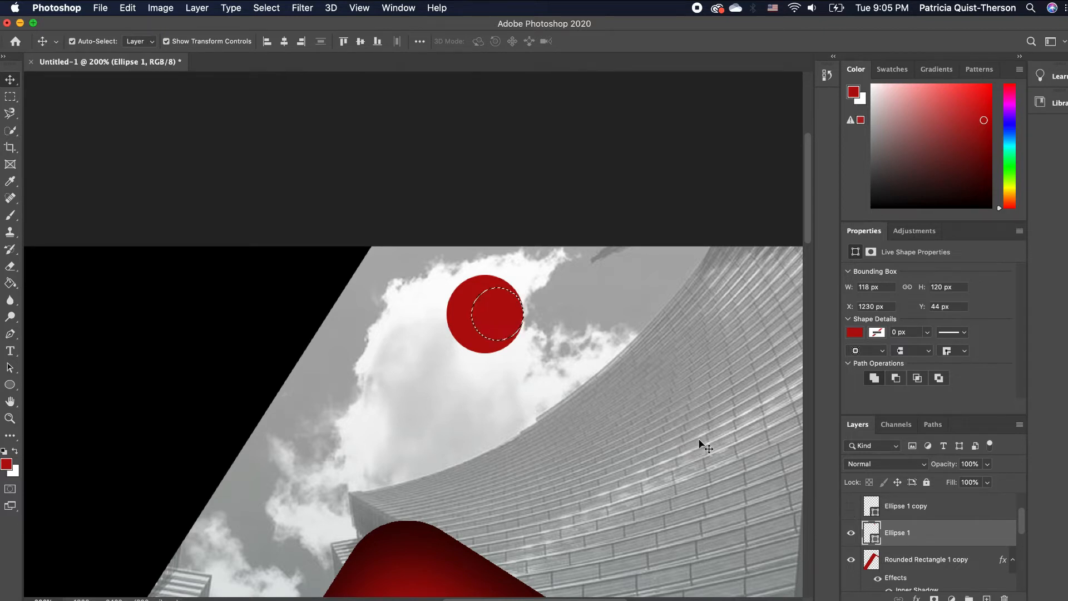
# - Rasterize the red circle's layer, erase the selected area to leave a crescent, and clear the selection
pyautogui.press('BackSpace')
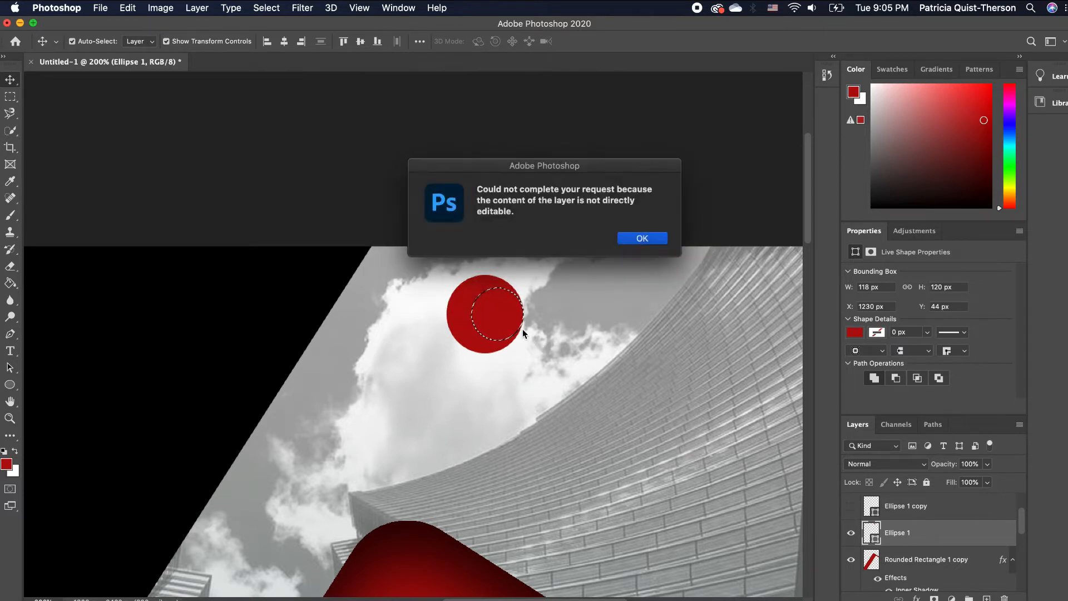
pyautogui.click(639, 236)
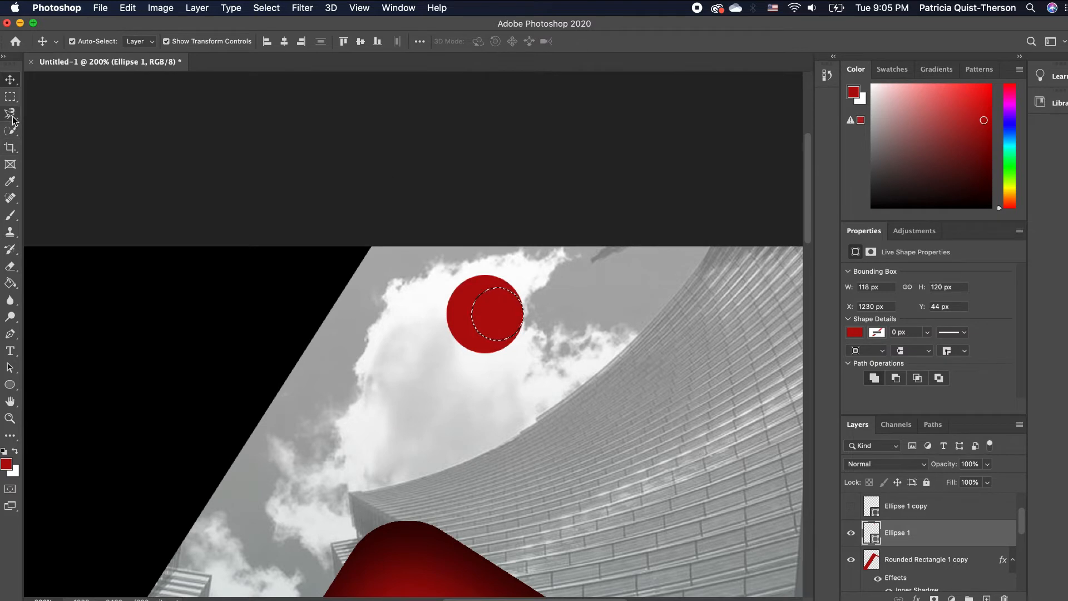
pyautogui.click(17, 267)
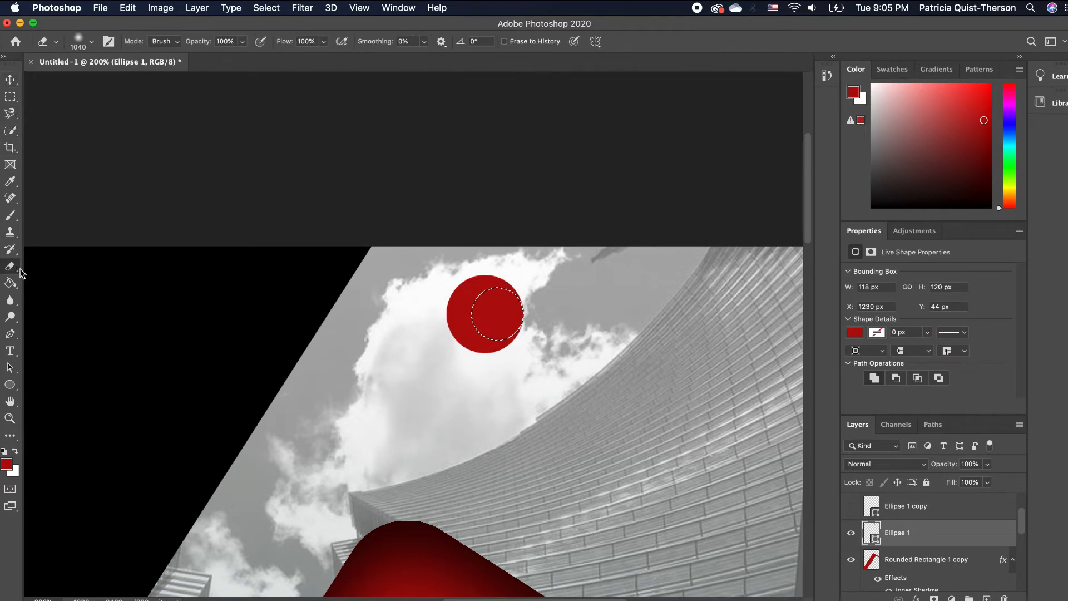
pyautogui.click(509, 316)
pyautogui.click(640, 238)
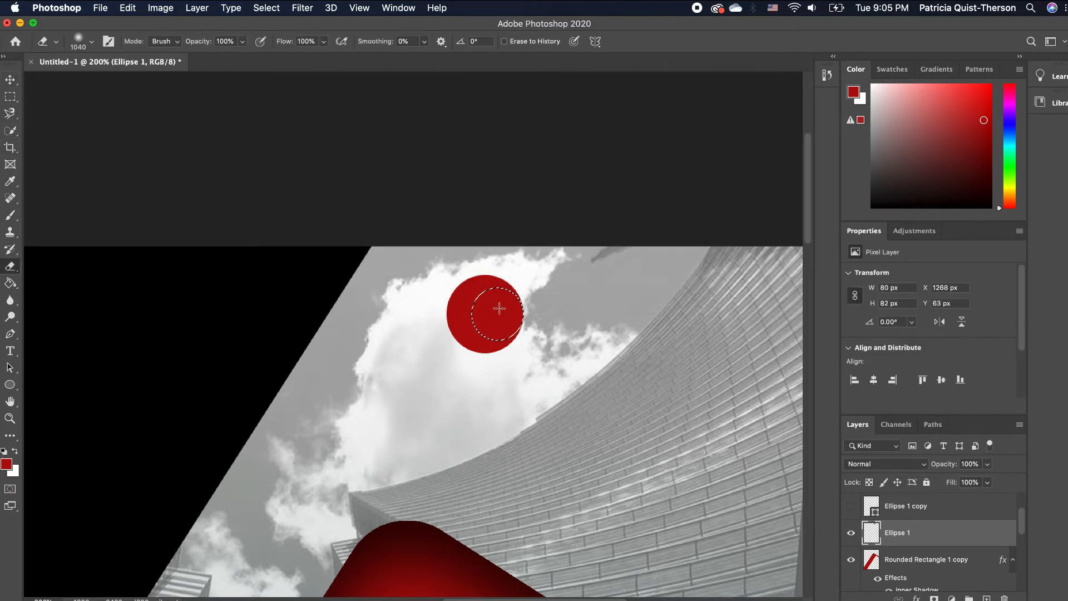
pyautogui.moveTo(495, 305)
pyautogui.mouseDown()
pyautogui.moveTo(506, 317)
pyautogui.moveTo(527, 291)
pyautogui.mouseUp()
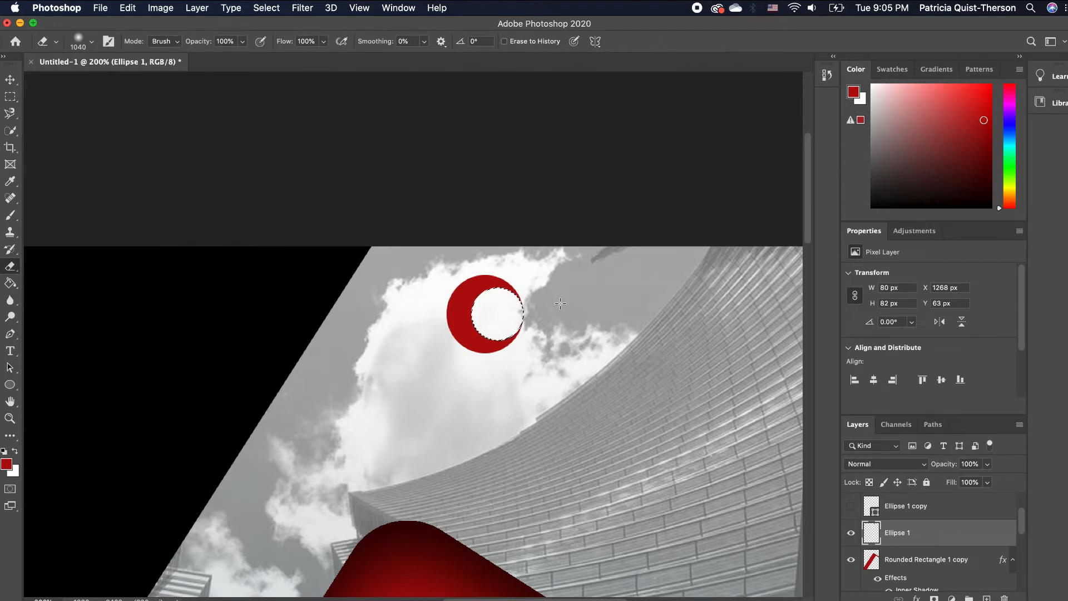
pyautogui.press('super+d')
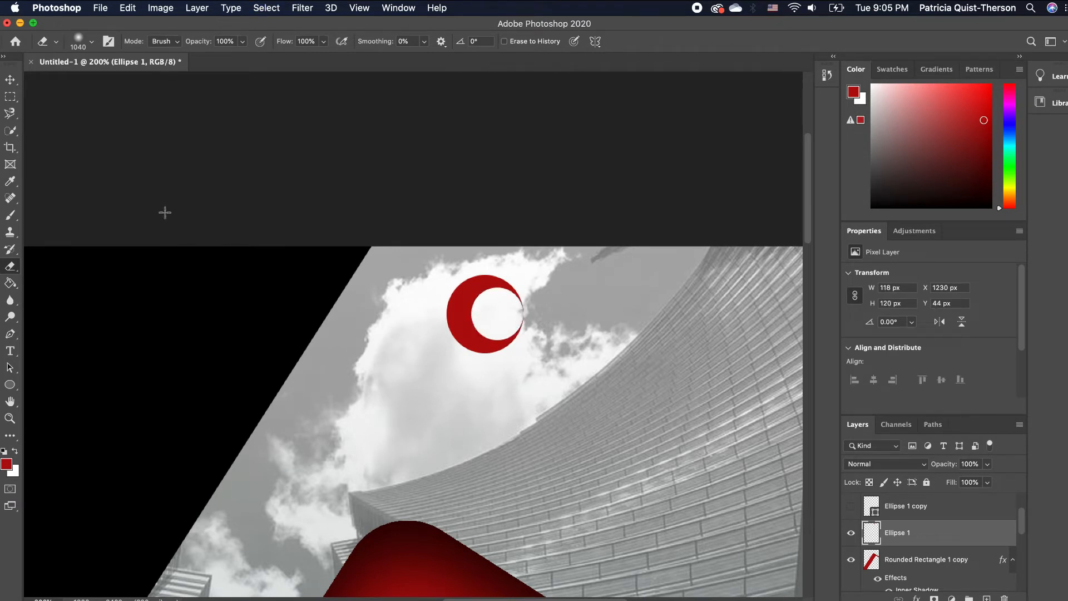
# - Move the red crescent slightly lower over the clouds and scale it down to about 100 by 102 px
pyautogui.click(10, 80)
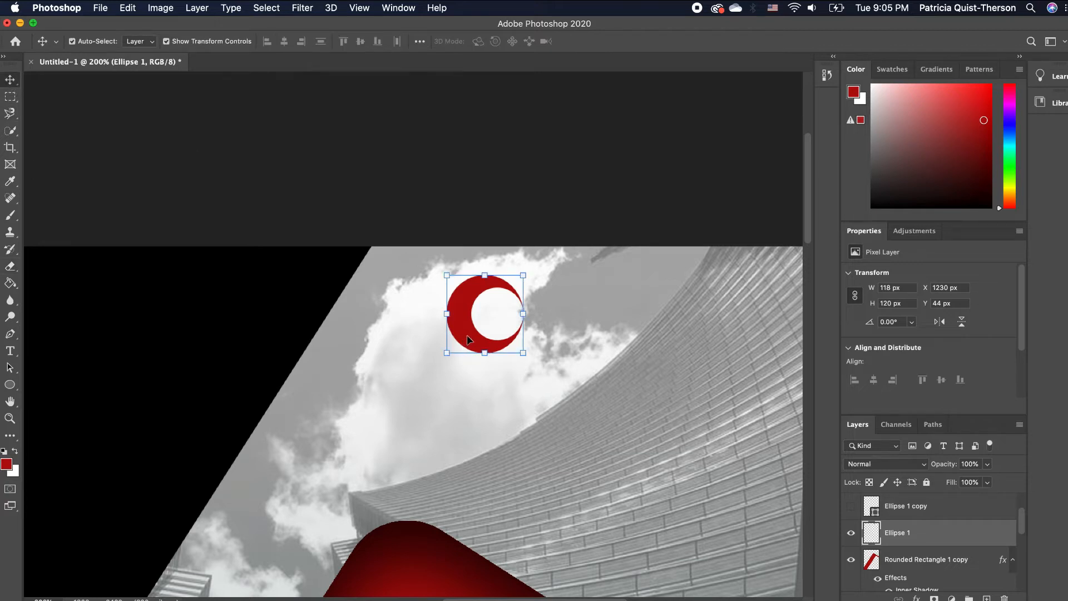
pyautogui.moveTo(467, 338); pyautogui.dragTo(458, 358)
pyautogui.moveTo(515, 293); pyautogui.dragTo(503, 306)
pyautogui.press('Return')
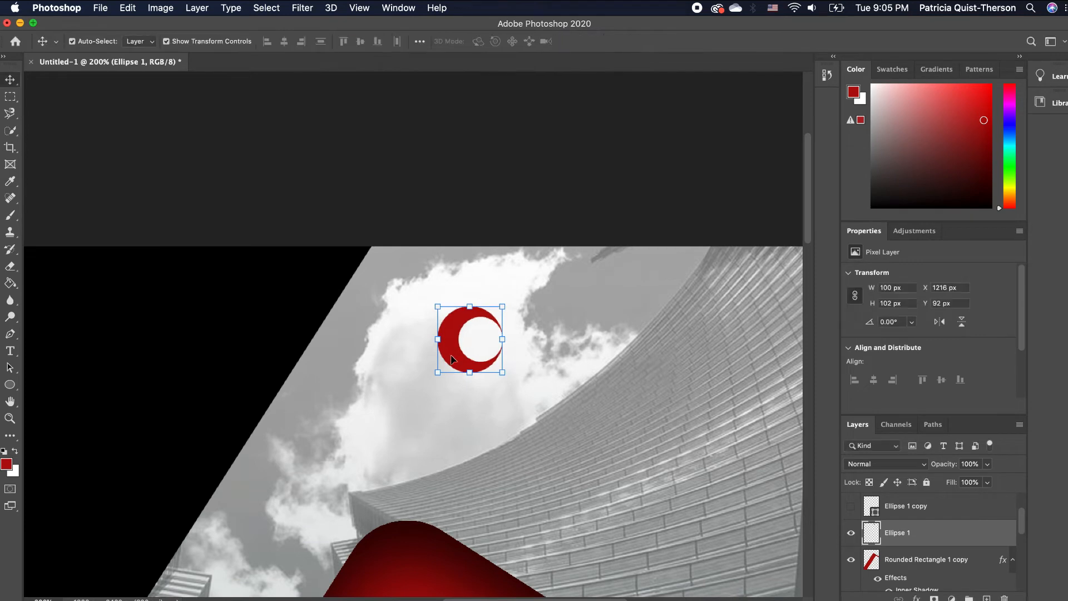
# - Duplicate the red crescent's layer and shift the copy horizontally to the right so it overlaps the original
pyautogui.click(569, 367)
pyautogui.click(469, 367)
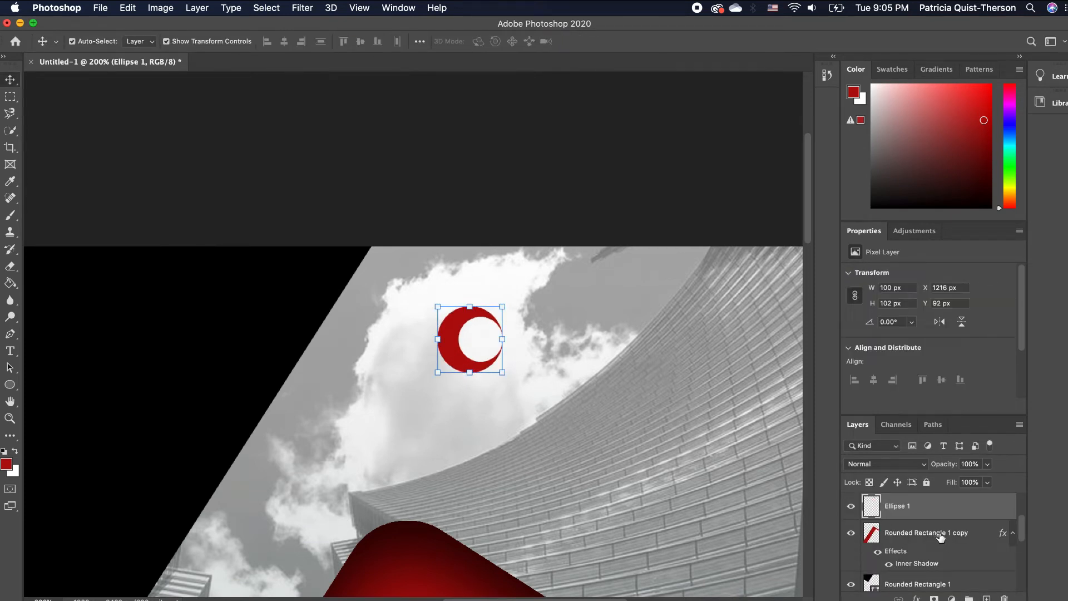
pyautogui.press('super+j')
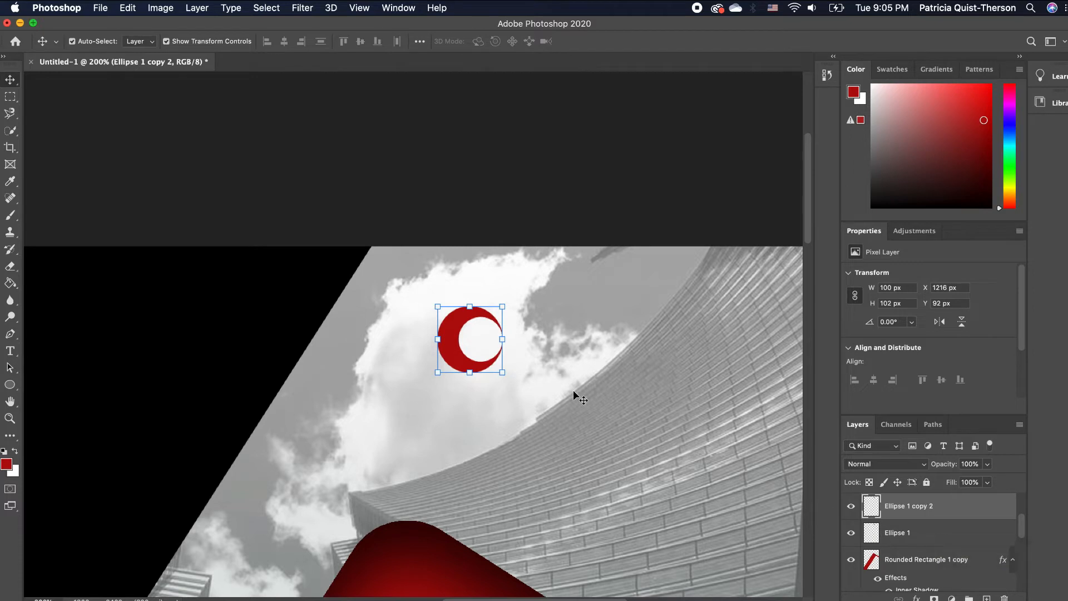
pyautogui.moveTo(452, 363); pyautogui.dragTo(512, 357)
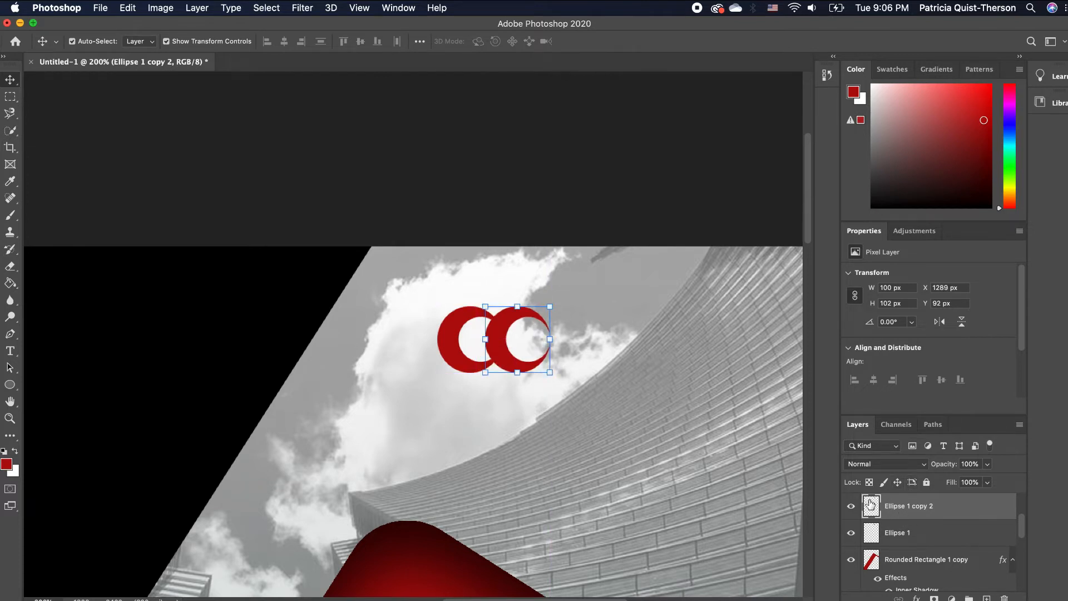
# - Reset the foreground colour to black and fill the crescent copy with it using the Paint Bucket tool
pyautogui.click(4, 452)
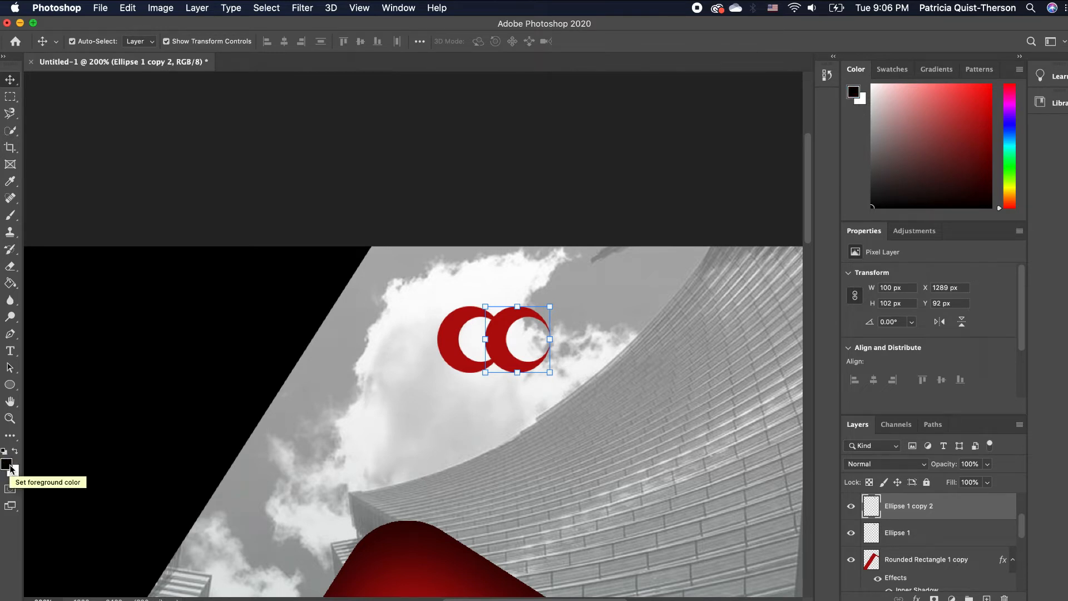
pyautogui.click(10, 283)
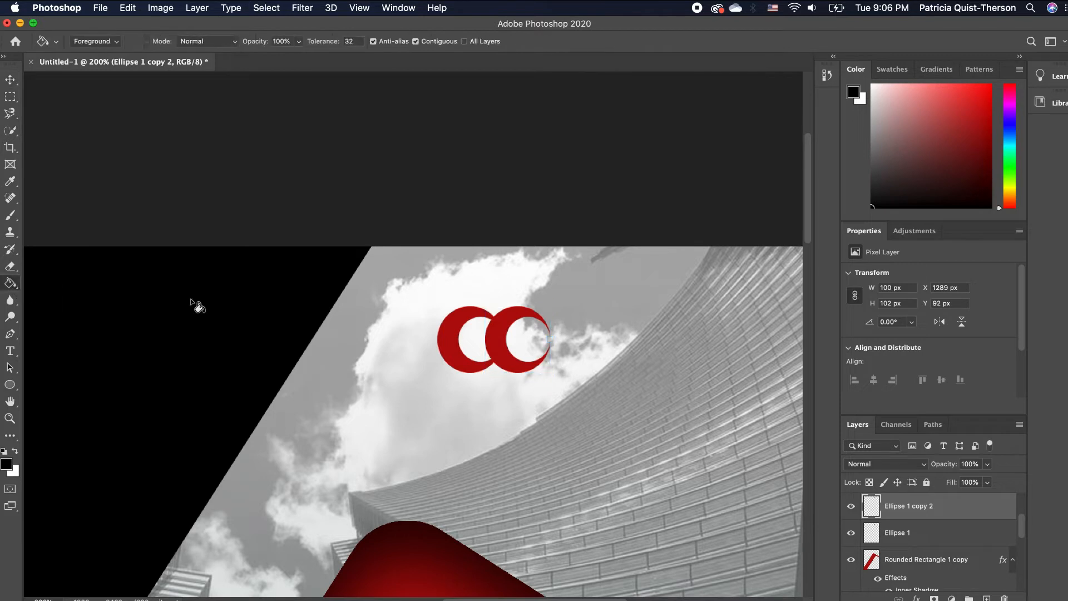
pyautogui.click(497, 340)
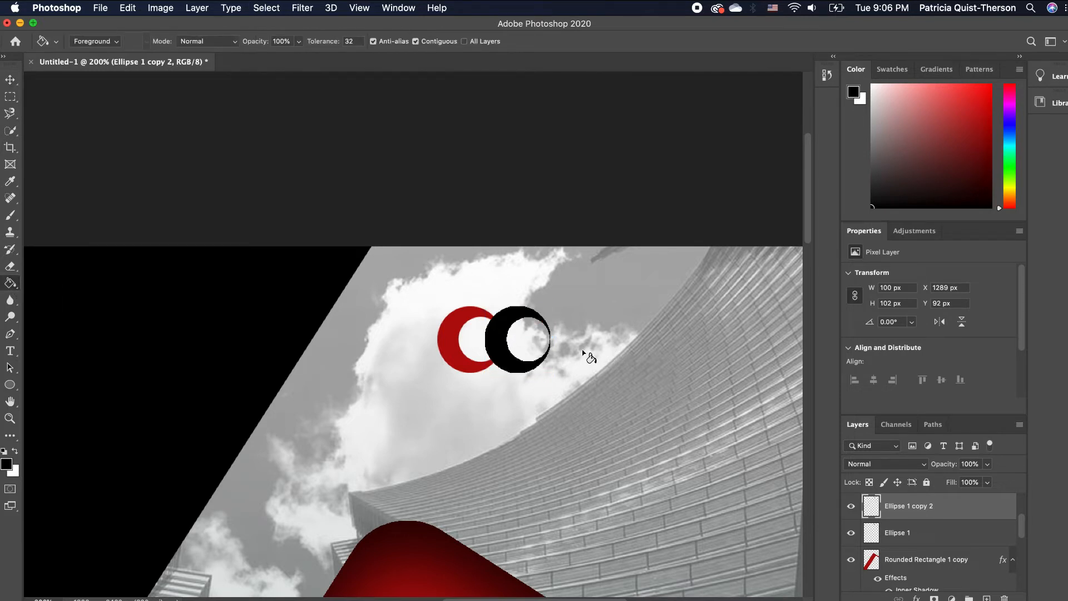
# - Add the text "onpoint" just below the crescent logo in black Century Gothic Regular at 18 pt
pyautogui.click(10, 418)
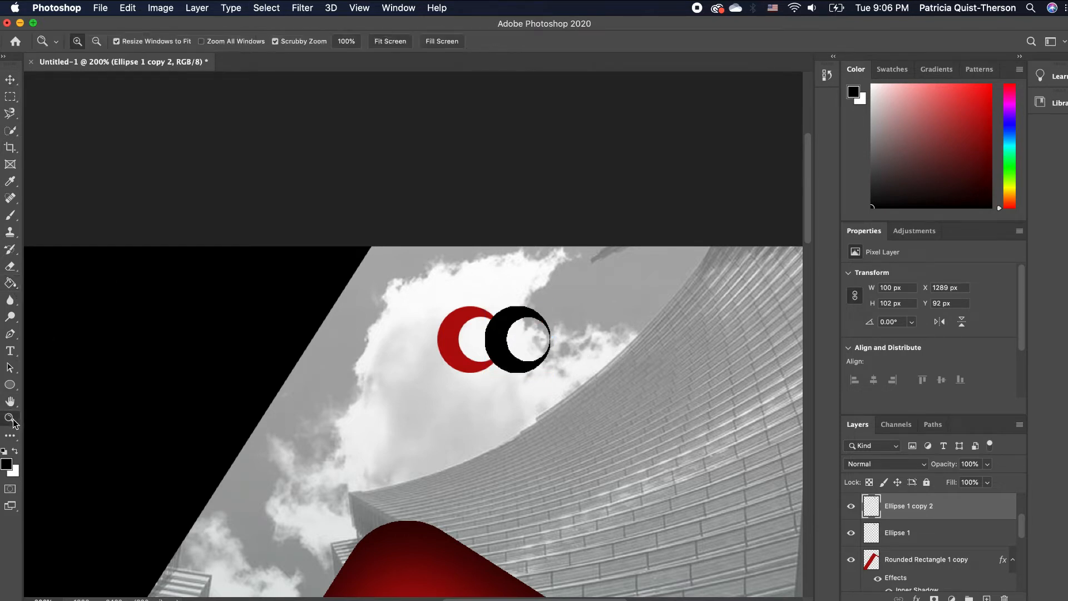
pyautogui.click(531, 339)
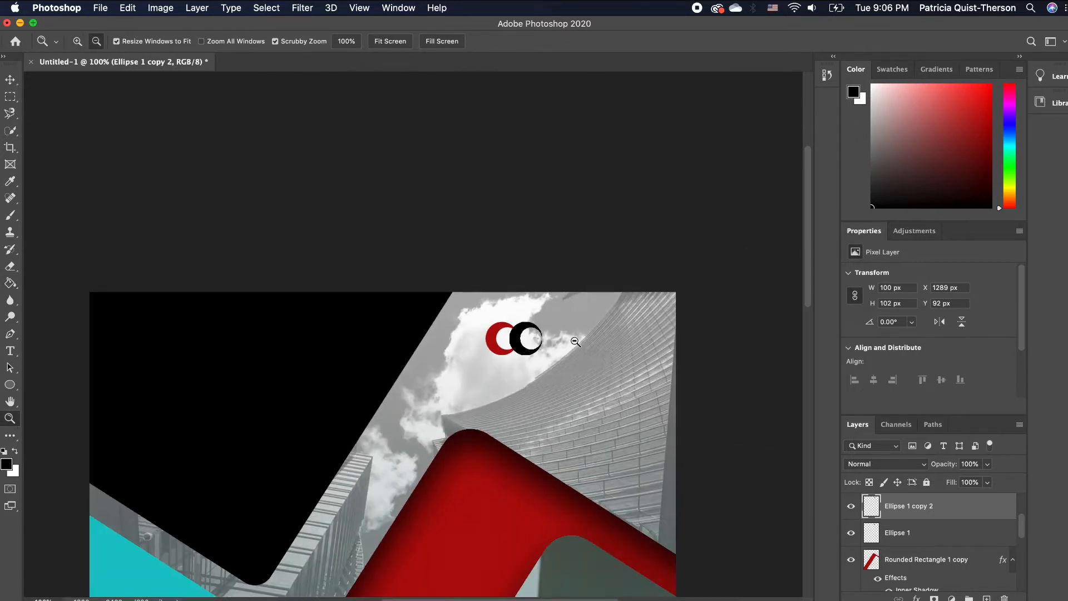
pyautogui.click(575, 342)
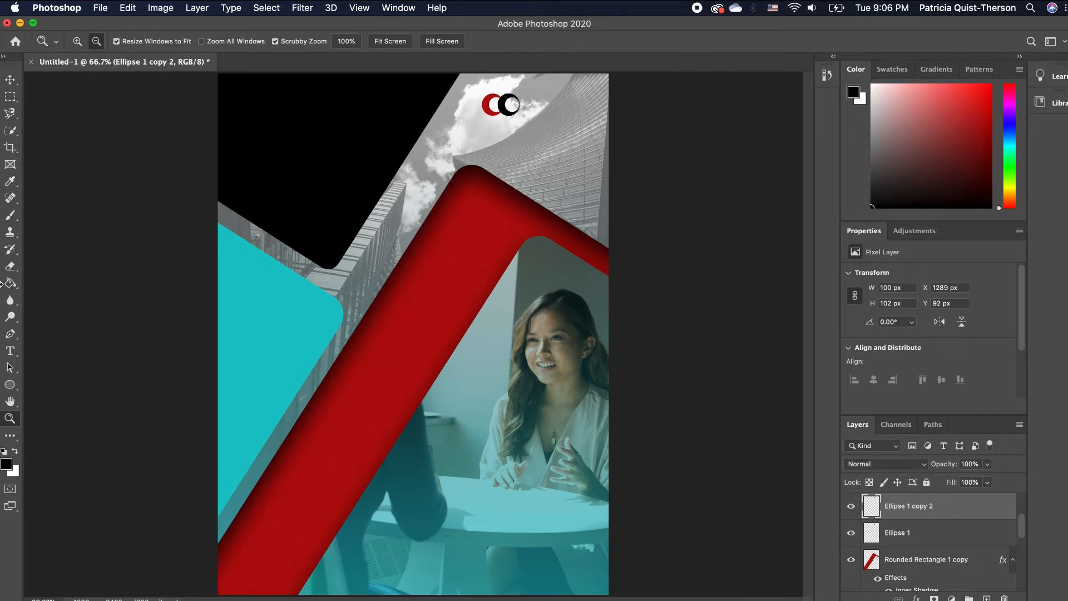
pyautogui.click(10, 351)
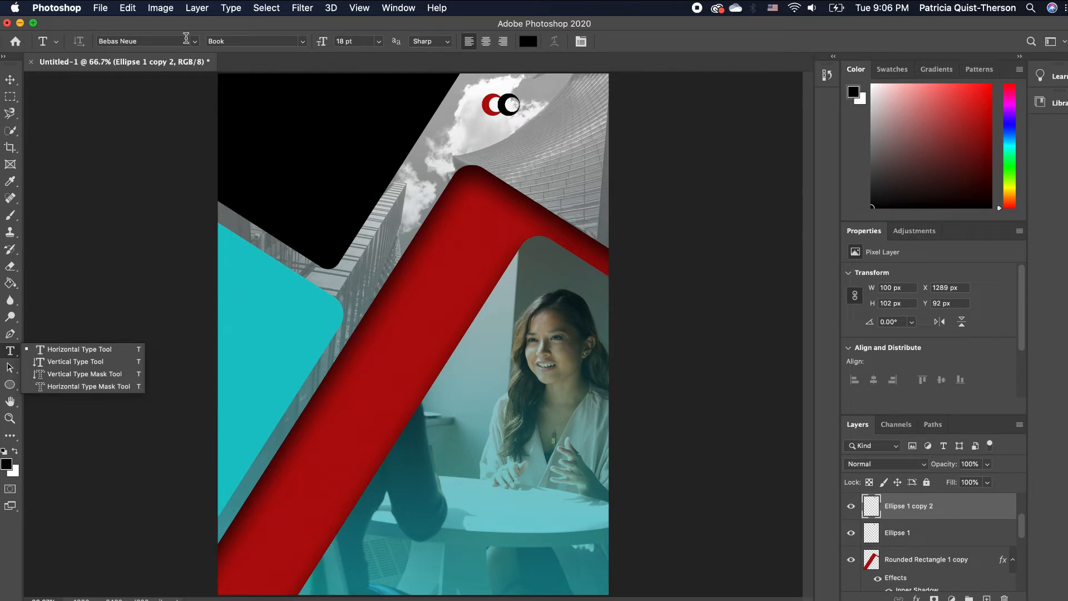
pyautogui.click(195, 42)
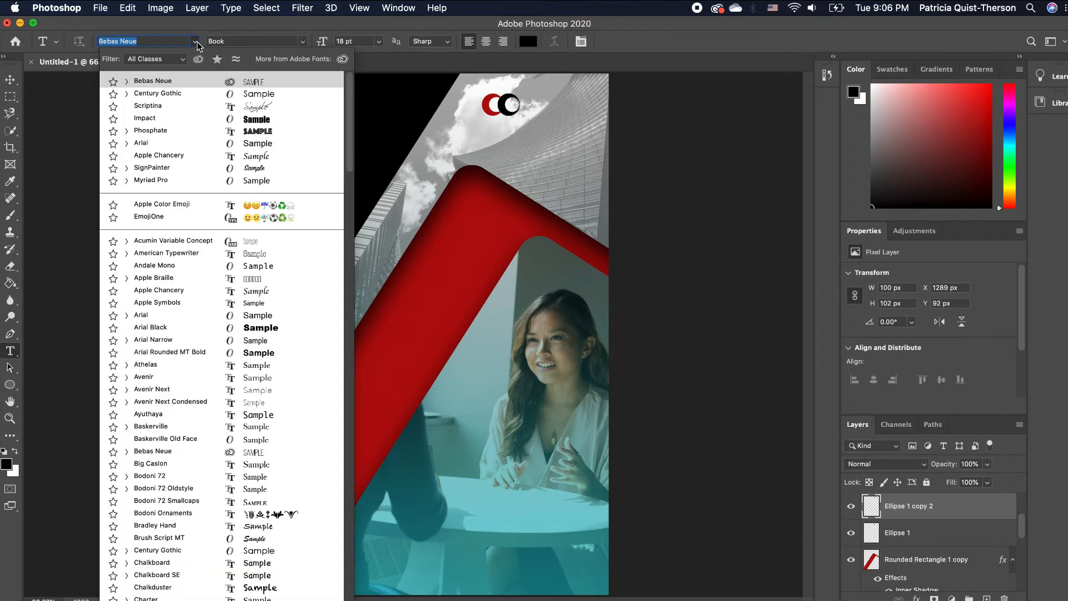
pyautogui.click(172, 96)
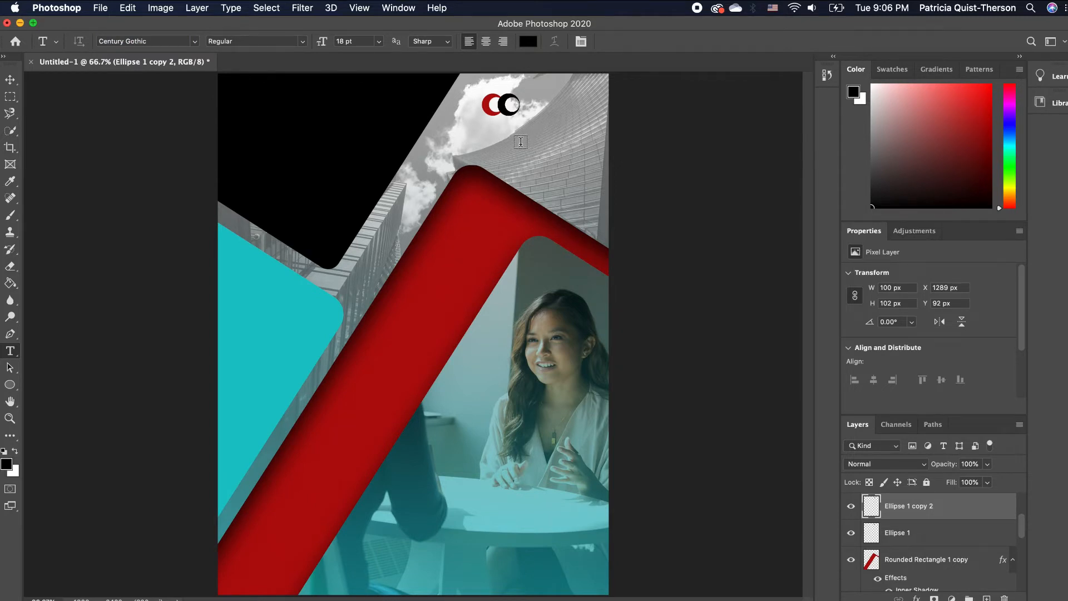
pyautogui.click(520, 142)
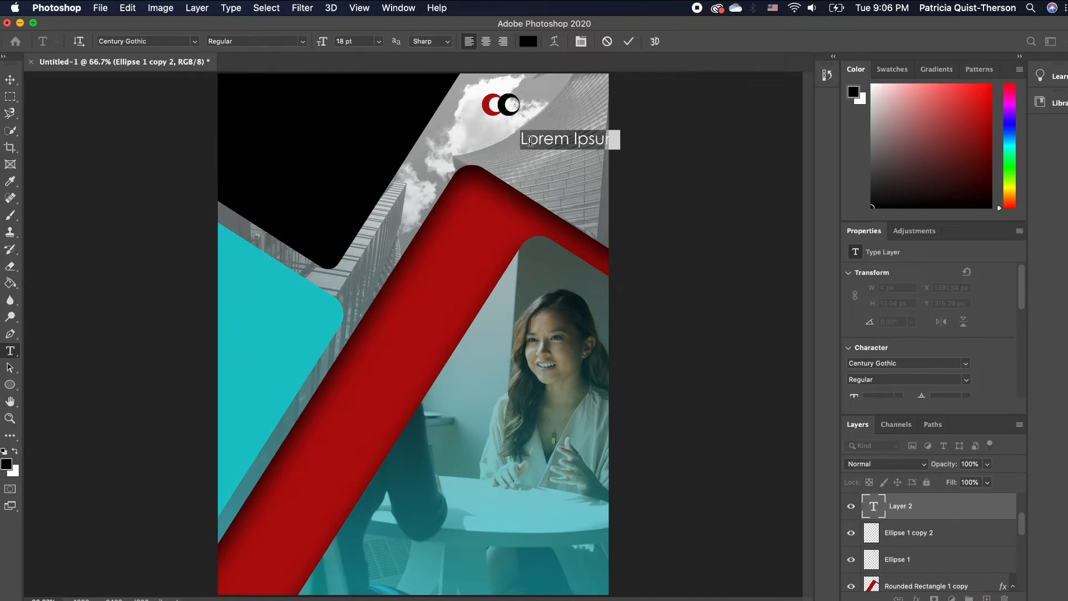
pyautogui.press('BackSpace')
pyautogui.write('anpoint')
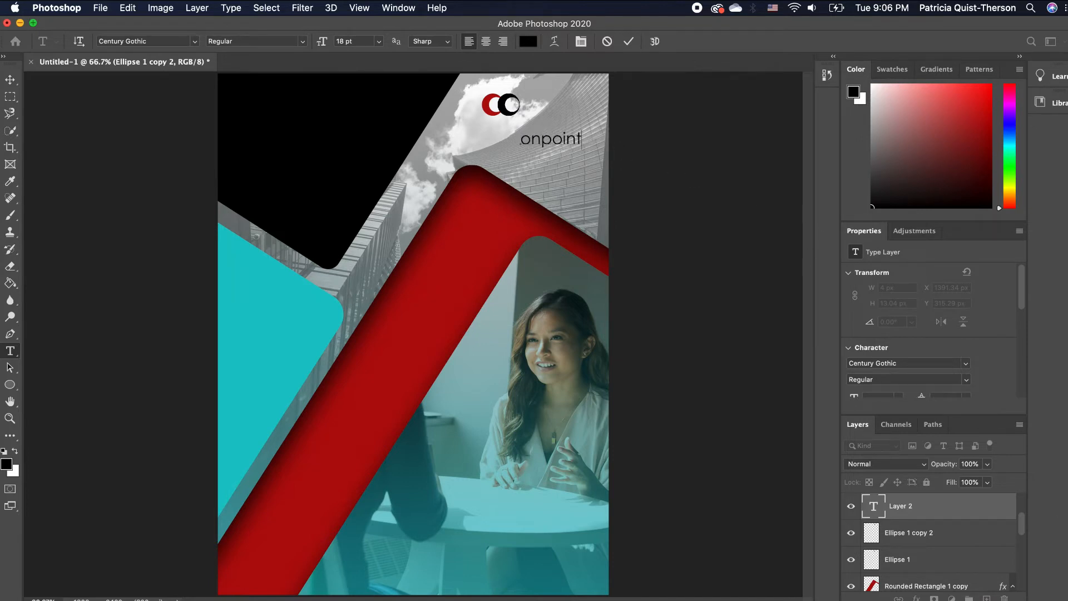
# - Apply All Caps to the onpoint text and deselect its layer
pyautogui.moveTo(1029, 297); pyautogui.dragTo(1032, 365)
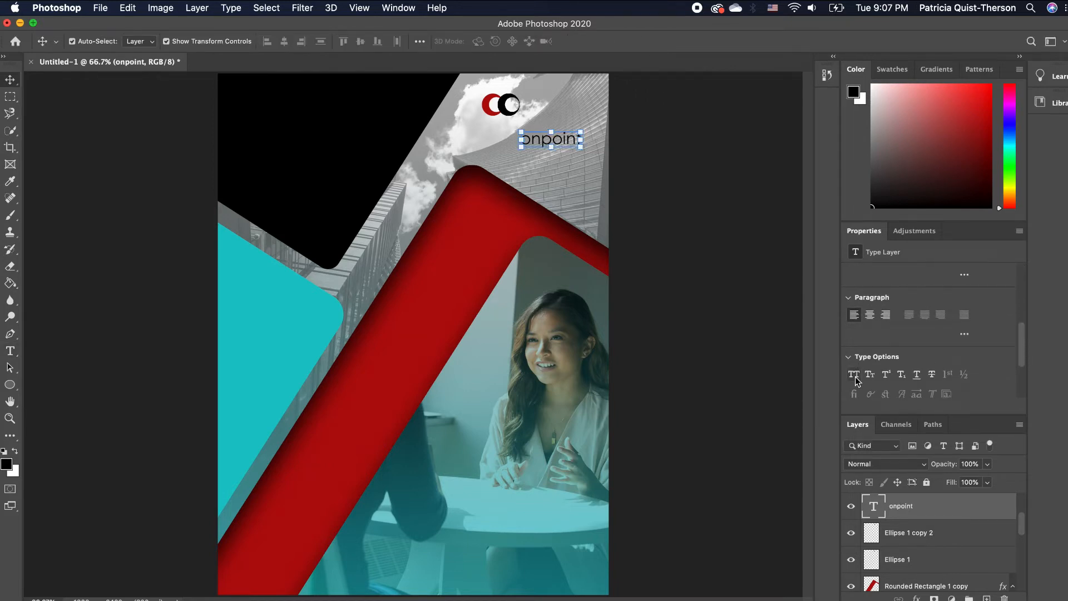
pyautogui.click(854, 377)
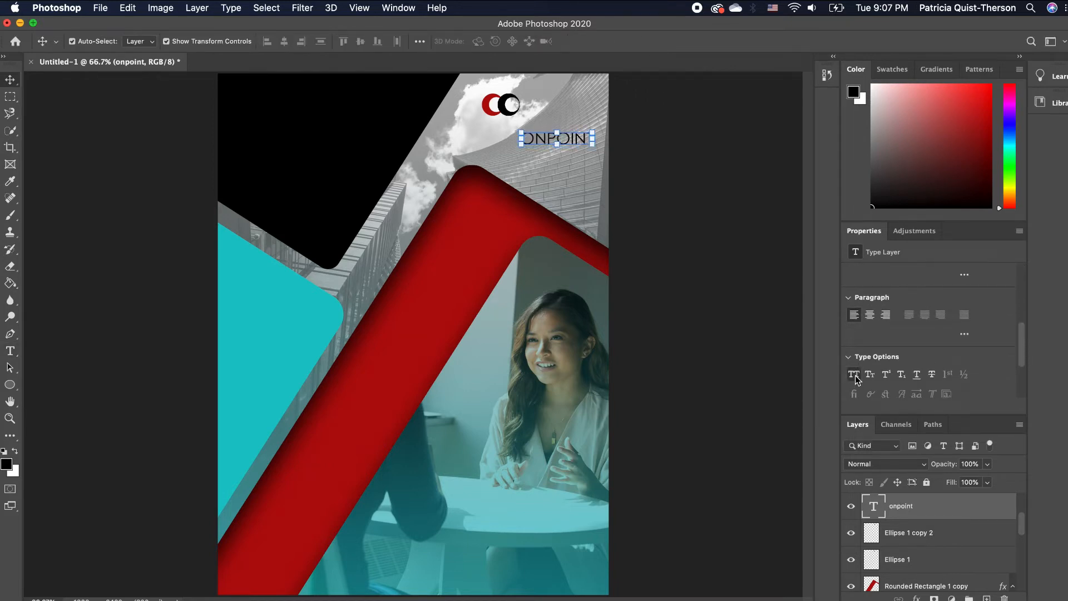
pyautogui.click(676, 186)
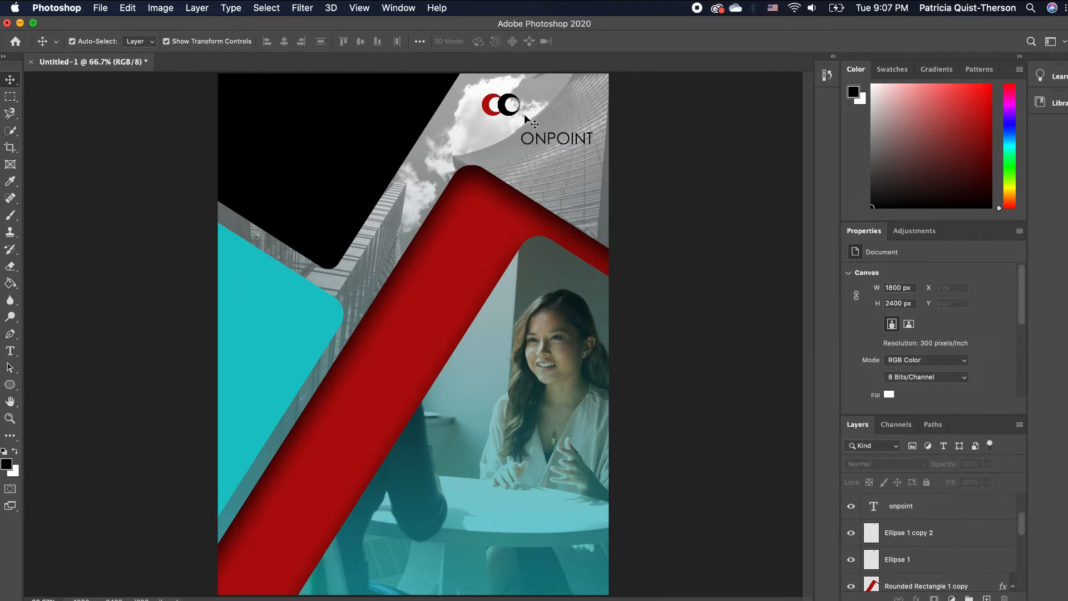
# - Recolour the letters ON with the red sampled from the diagonal band and move the ONPOINT text up beside the crescent logo
pyautogui.click(10, 350)
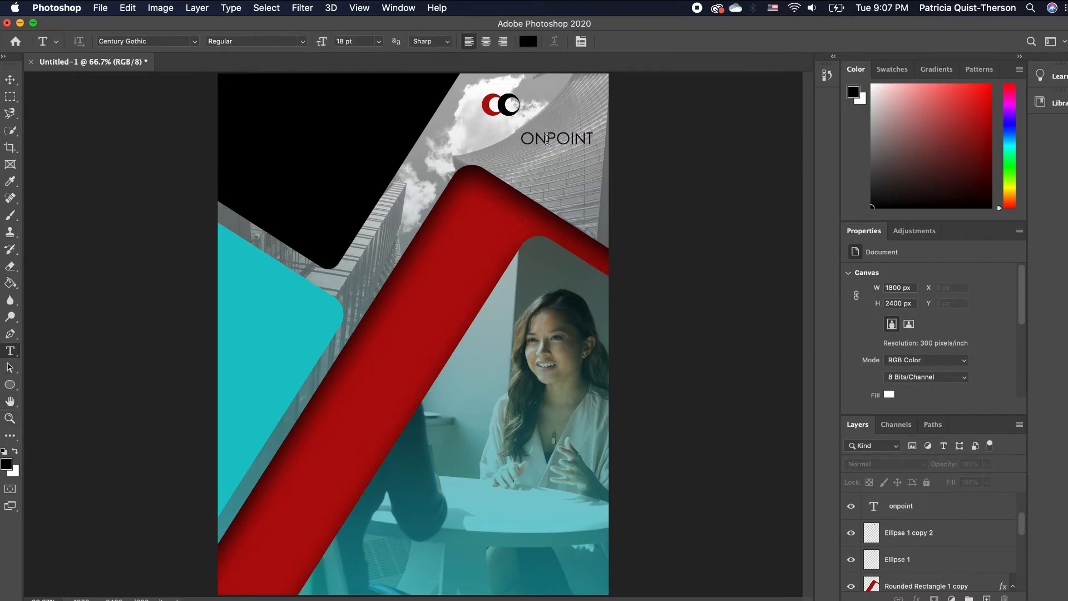
pyautogui.moveTo(548, 138); pyautogui.dragTo(520, 139)
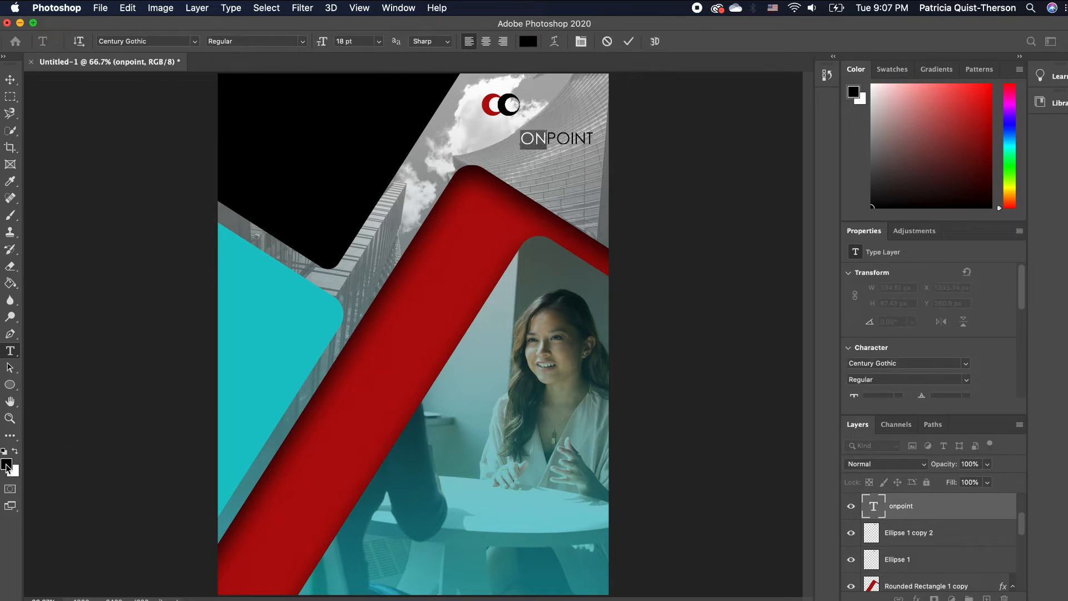
pyautogui.click(7, 466)
pyautogui.click(418, 316)
pyautogui.click(768, 221)
pyautogui.click(10, 80)
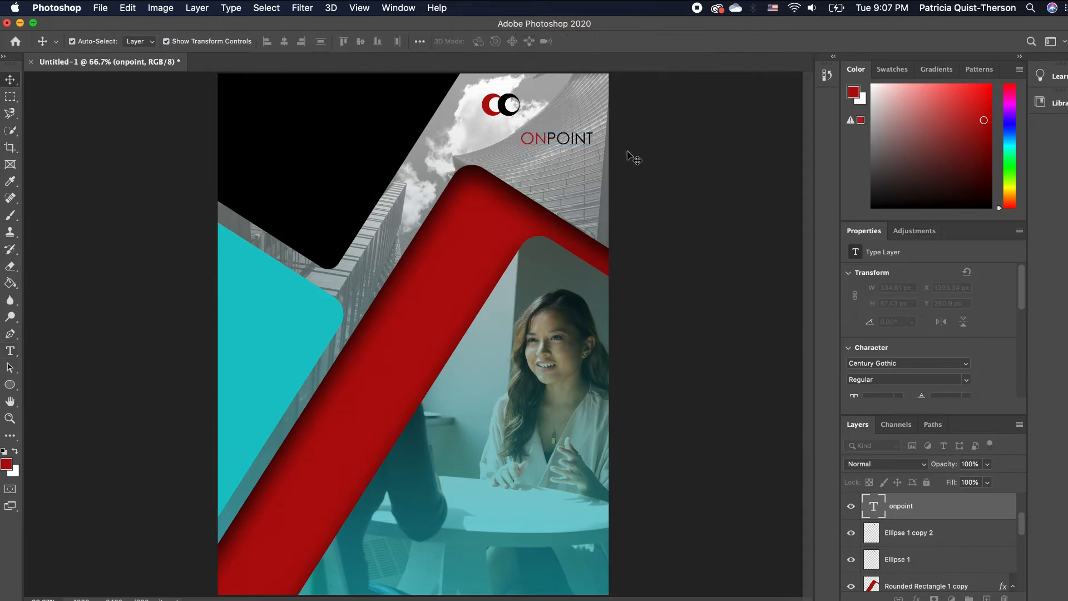
pyautogui.moveTo(583, 141); pyautogui.dragTo(583, 108)
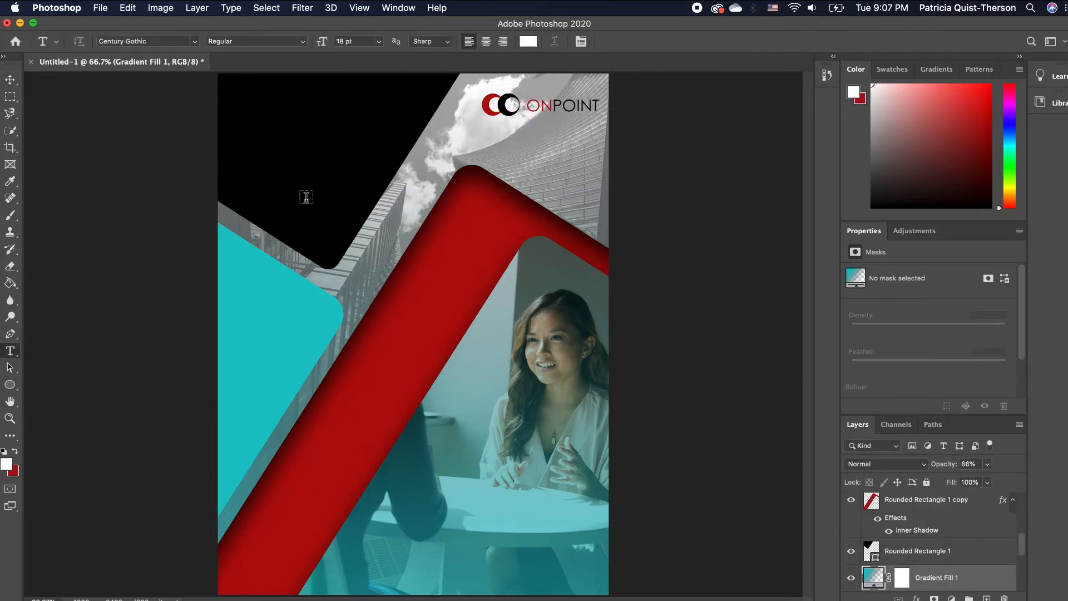
# - Add the white text GROW over the black shape and place its layer directly above Rounded Rectangle 1
pyautogui.click(236, 115)
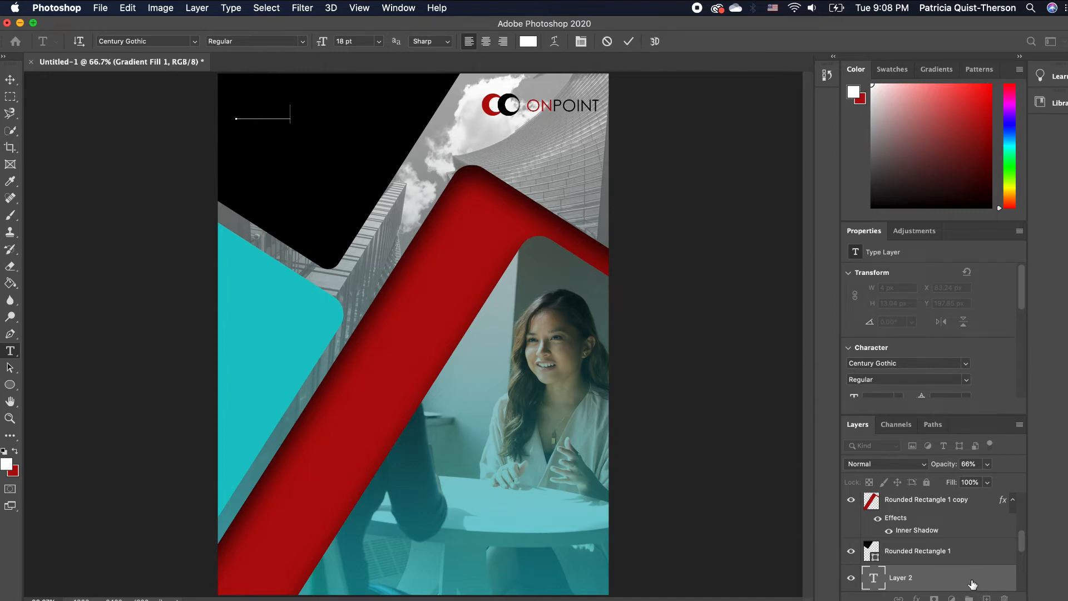
pyautogui.moveTo(972, 583); pyautogui.dragTo(977, 527)
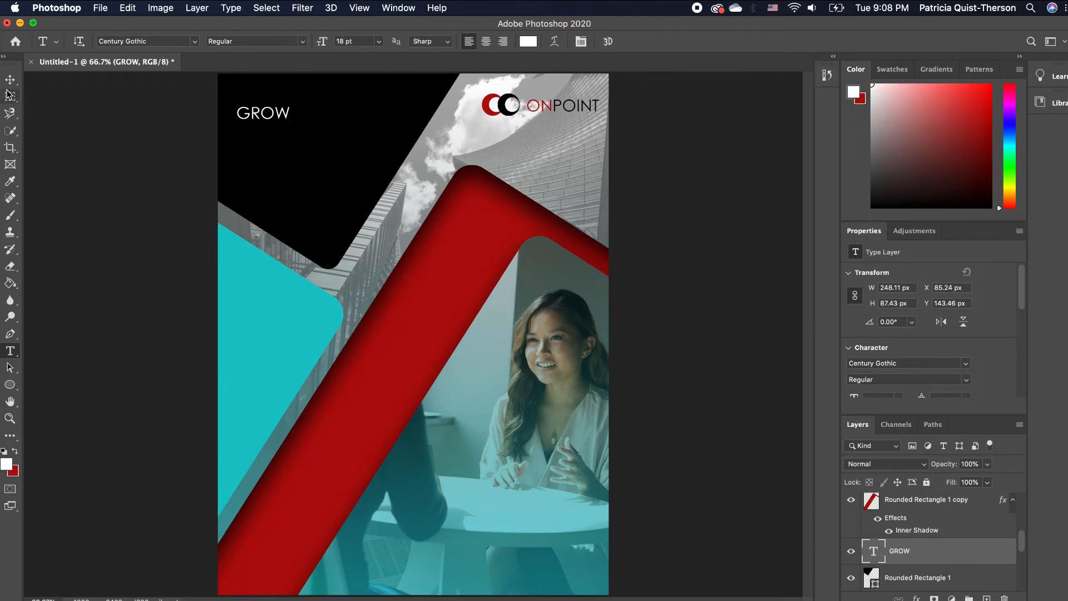
# - Scale the GROW text up proportionally to about 59.6 pt so it spans the upper part of the black shape
pyautogui.press('v')
pyautogui.moveTo(290, 105); pyautogui.dragTo(373, 114)
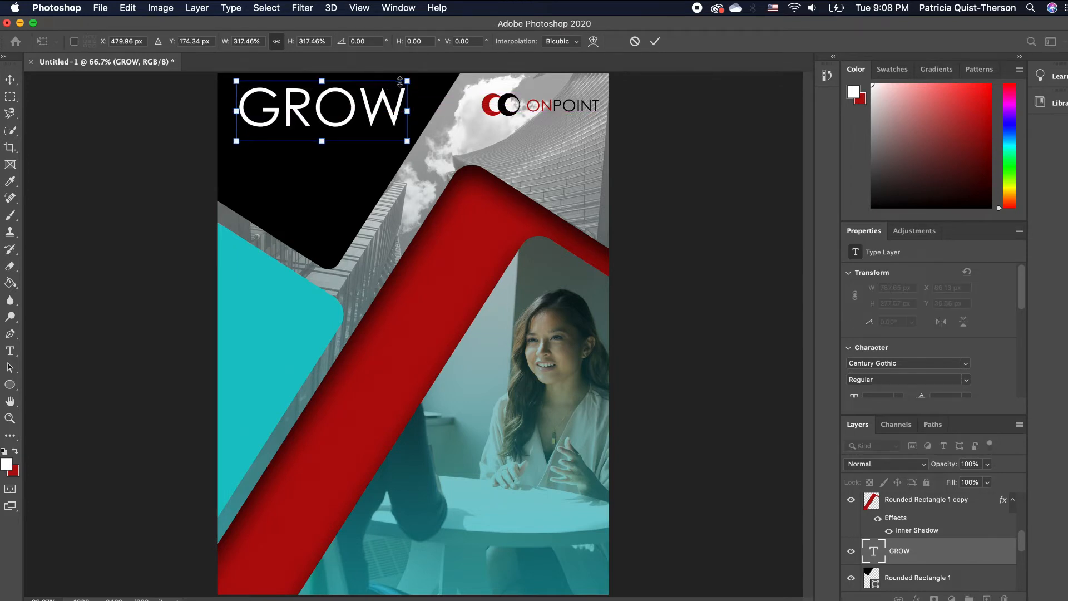
pyautogui.moveTo(408, 82); pyautogui.dragTo(173, 28)
# - Set the GROW text in Century Gothic Bold and nudge it slightly down and to the left
pyautogui.click(10, 350)
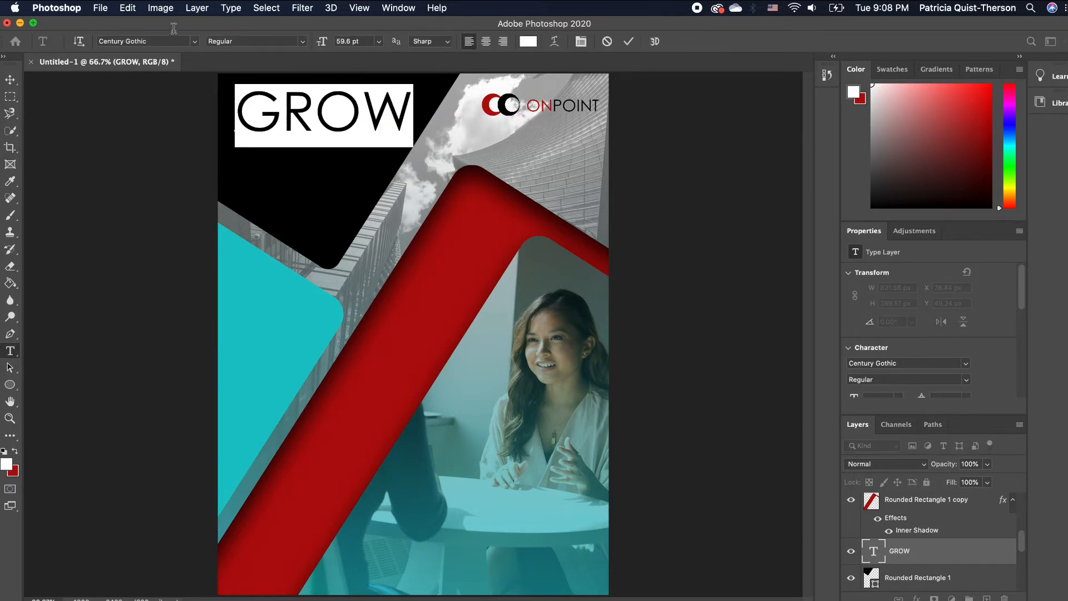
pyautogui.click(302, 41)
pyautogui.click(245, 56)
pyautogui.click(10, 80)
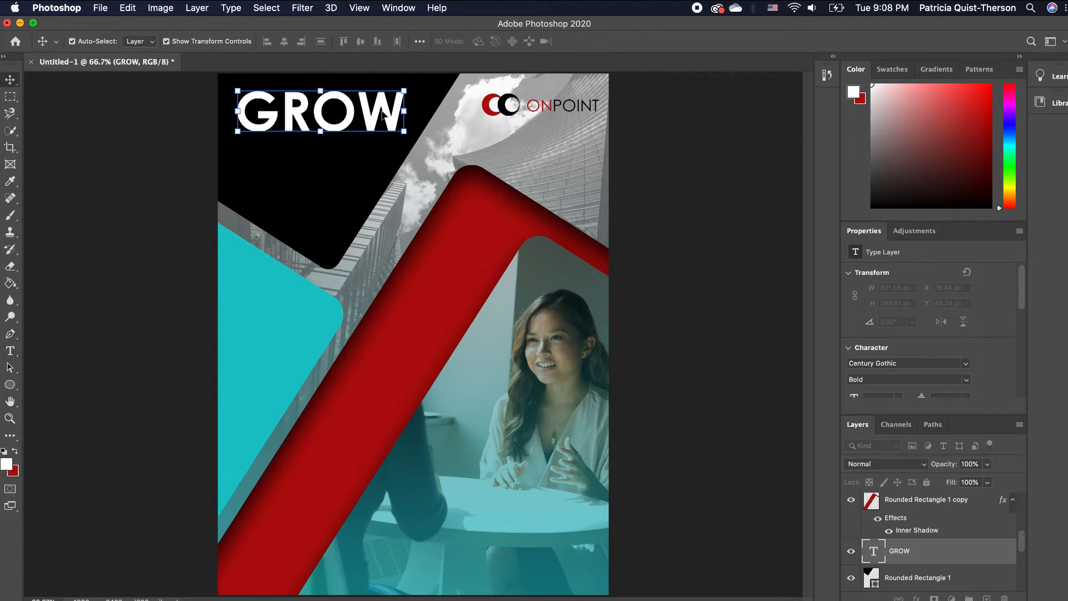
pyautogui.moveTo(382, 112); pyautogui.dragTo(379, 115)
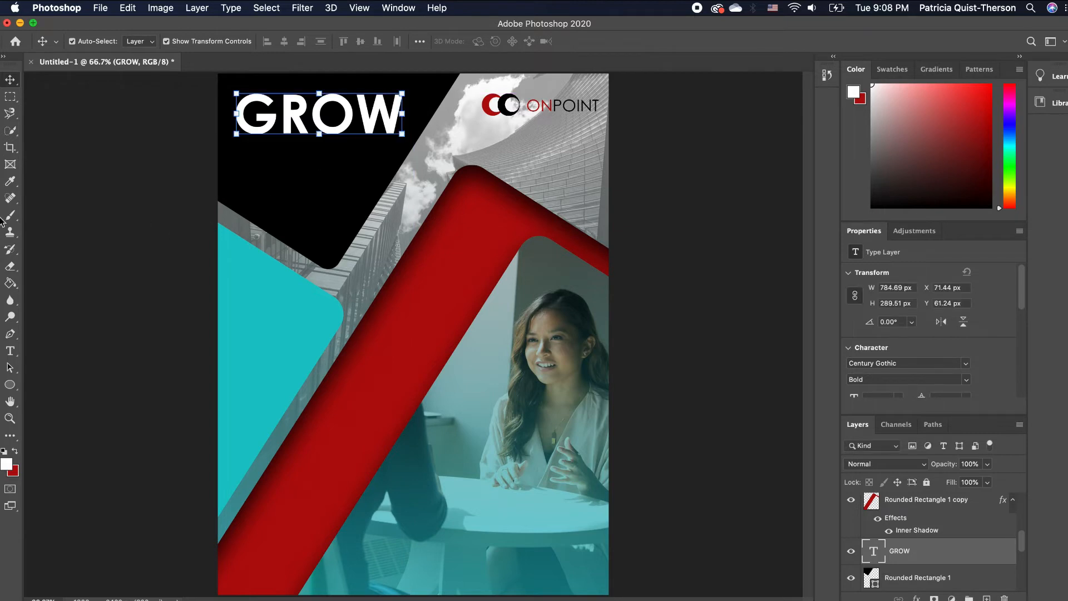
# - Add YOUR BUSINESS / WITH US on two lines in white 18 pt Century Gothic Bold and align it closely beneath GROW
pyautogui.click(11, 352)
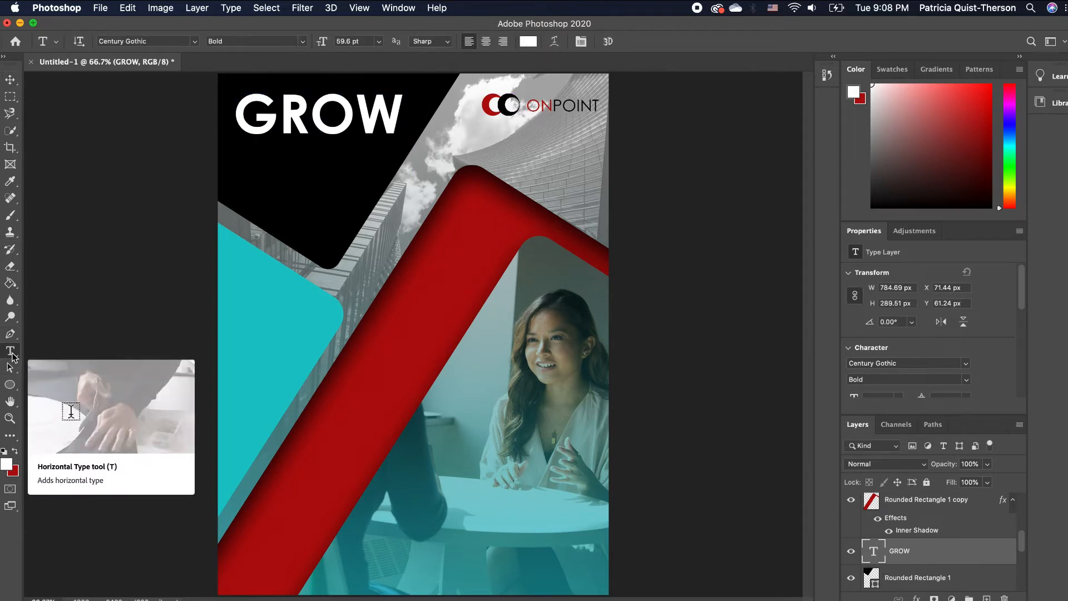
pyautogui.click(262, 170)
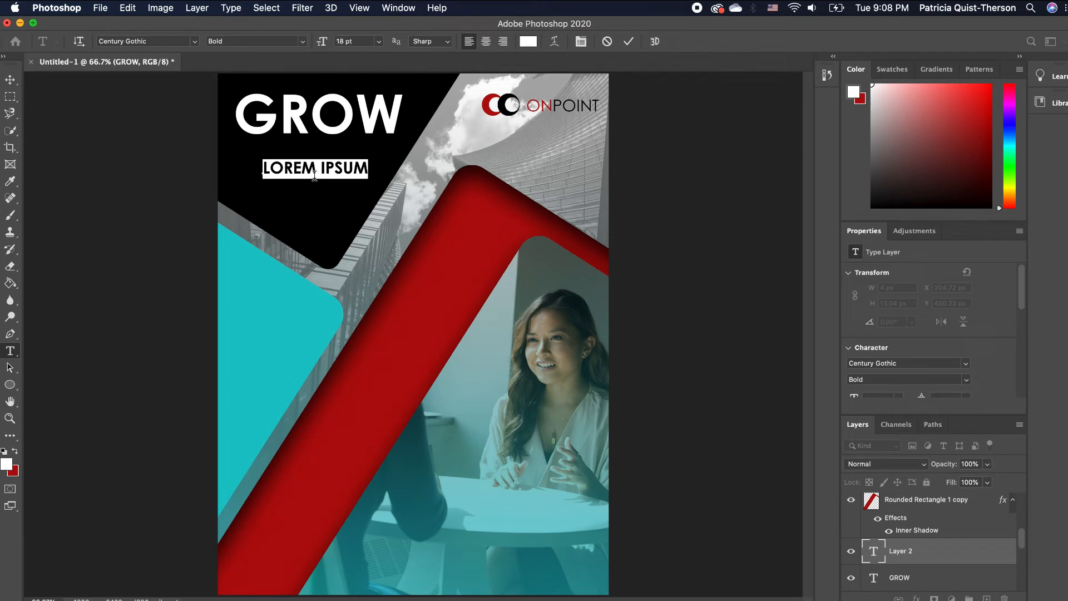
pyautogui.write('YOUR')
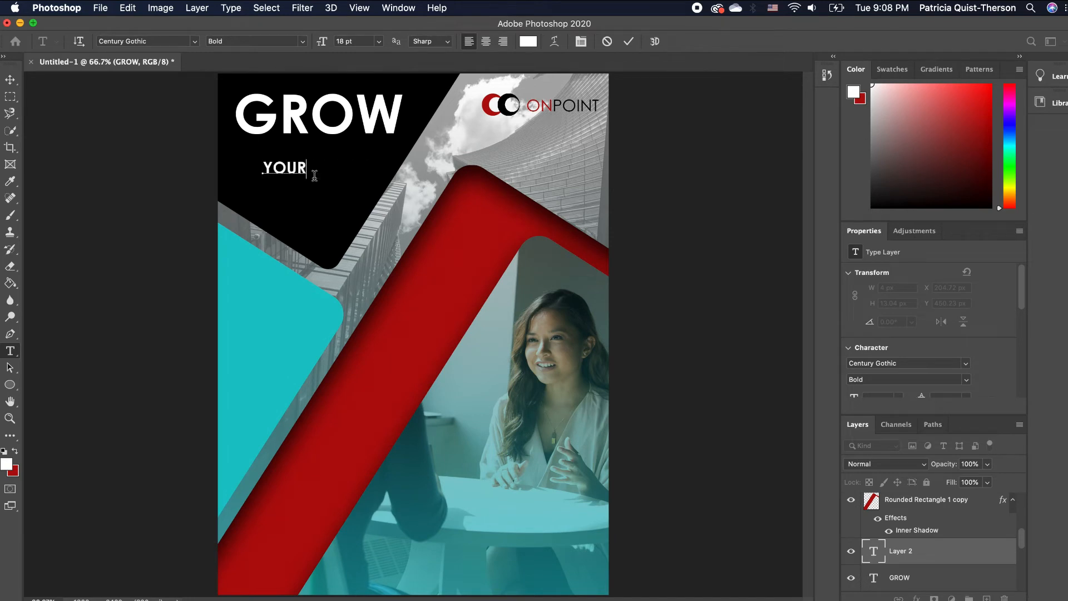
pyautogui.write(' BUSINESS')
pyautogui.press('Return')
pyautogui.write('WITH US')
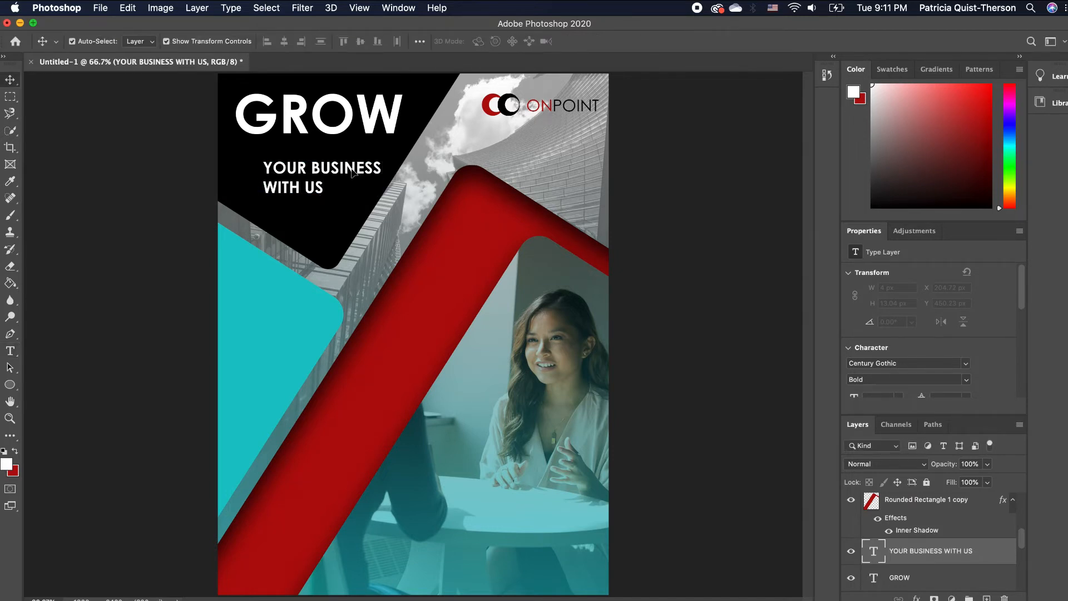
pyautogui.moveTo(352, 179); pyautogui.dragTo(330, 139)
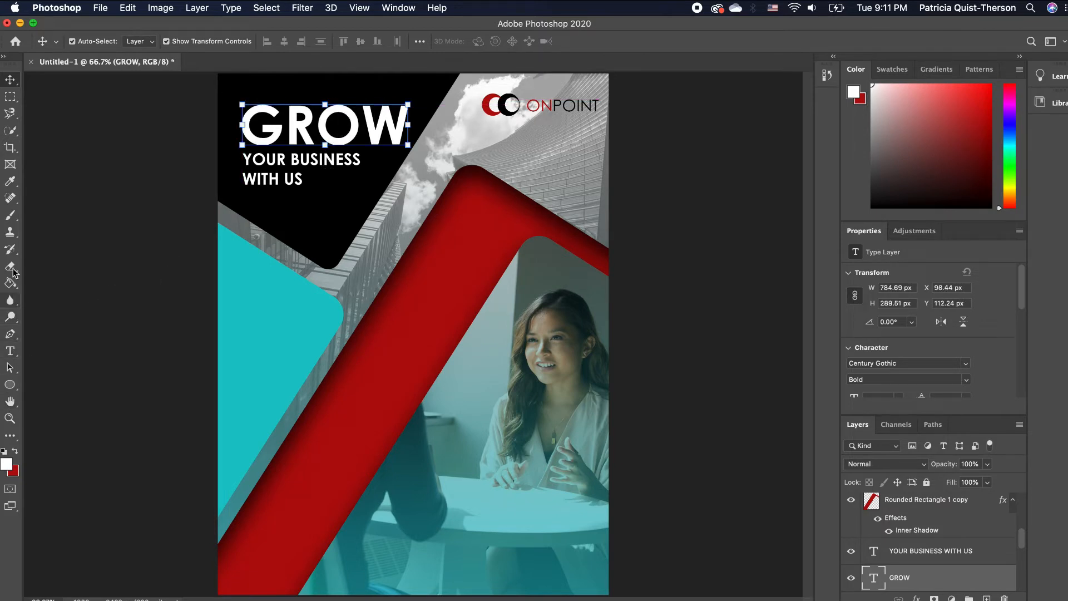
# - Recolour the word BUSINESS in the tagline with the red by swapping the foreground and background colours
pyautogui.click(10, 350)
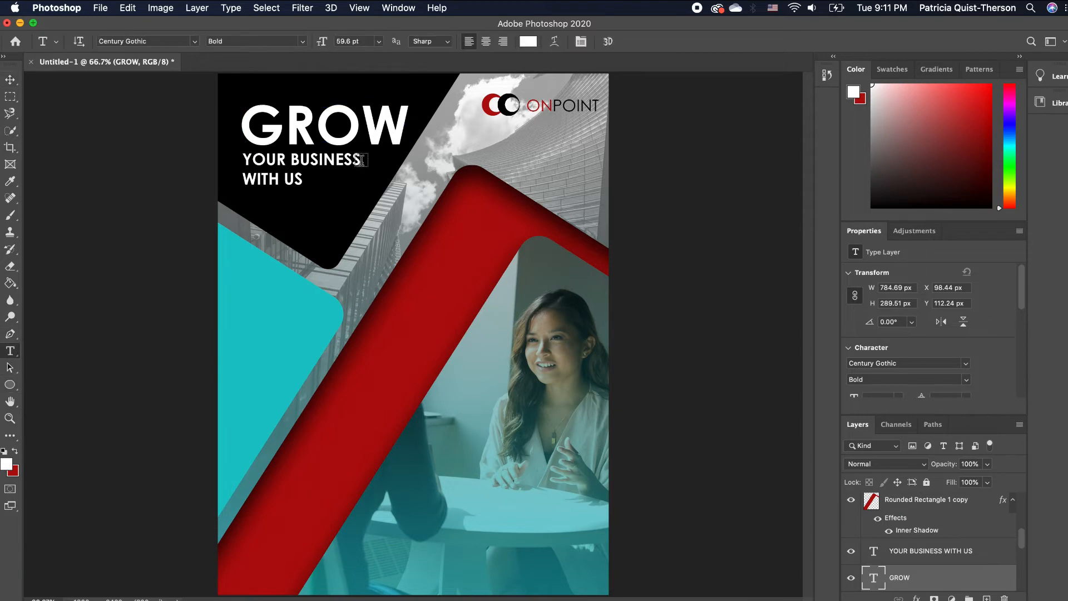
pyautogui.moveTo(361, 159); pyautogui.dragTo(289, 163)
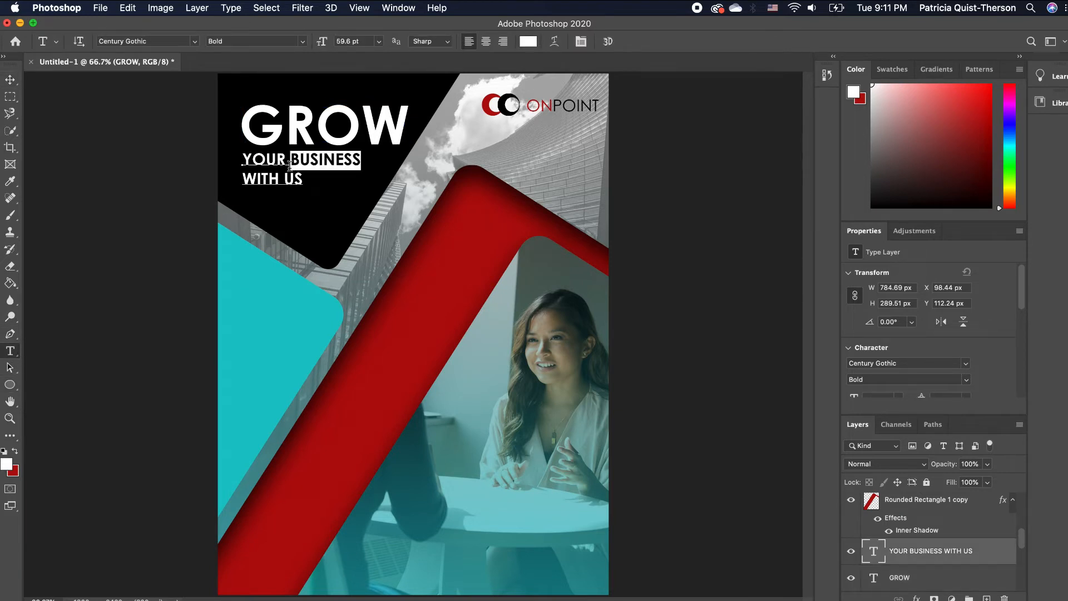
pyautogui.click(15, 452)
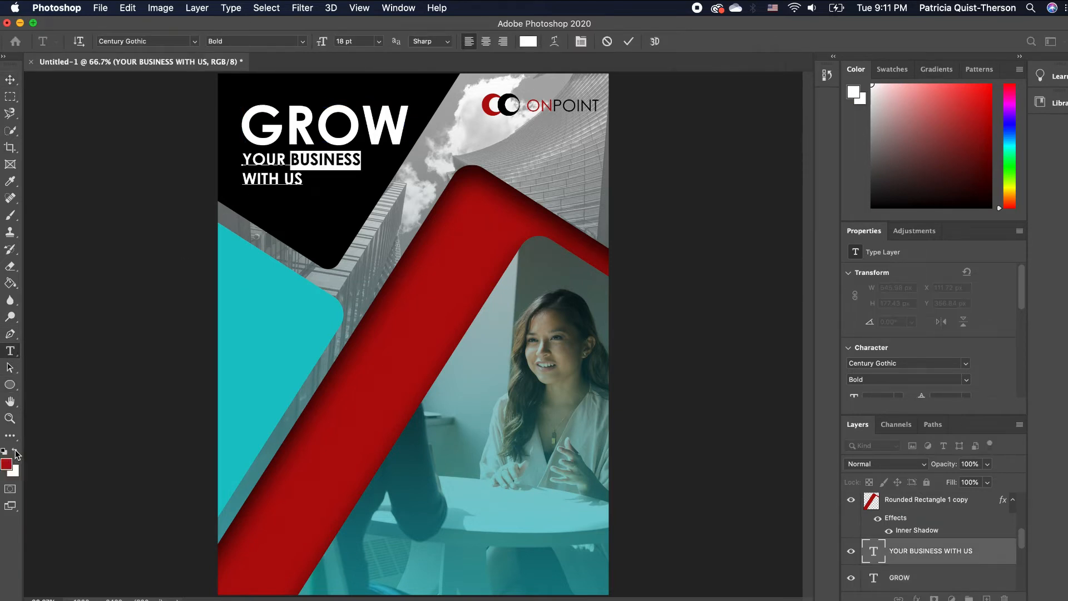
pyautogui.click(9, 82)
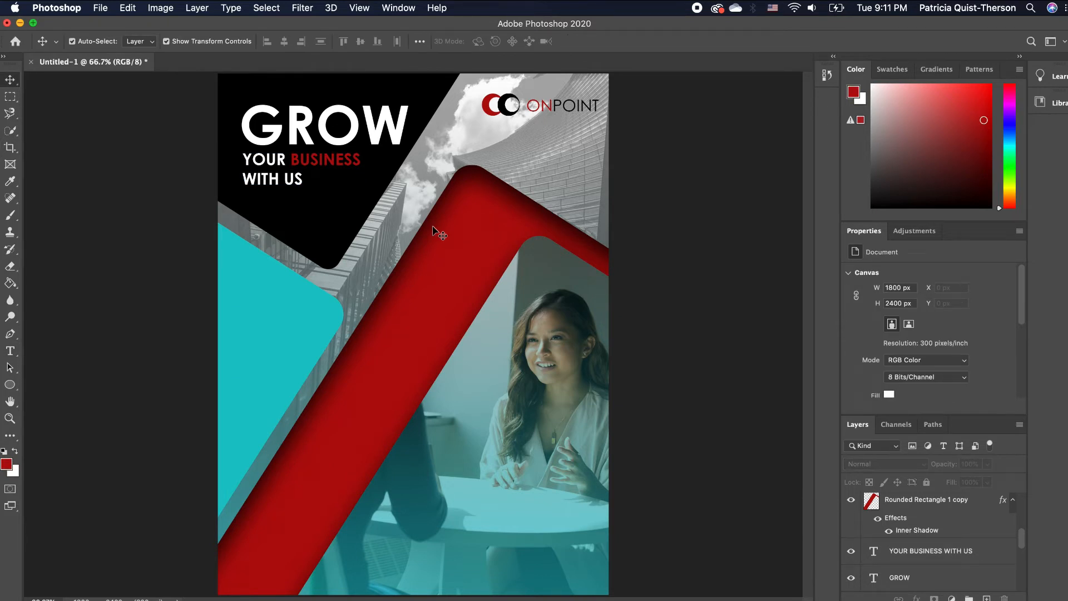
# - Add the text ABOUT US in 18 pt Century Gothic Bold over the lower part of the meeting photo and colour it black
pyautogui.press('t')
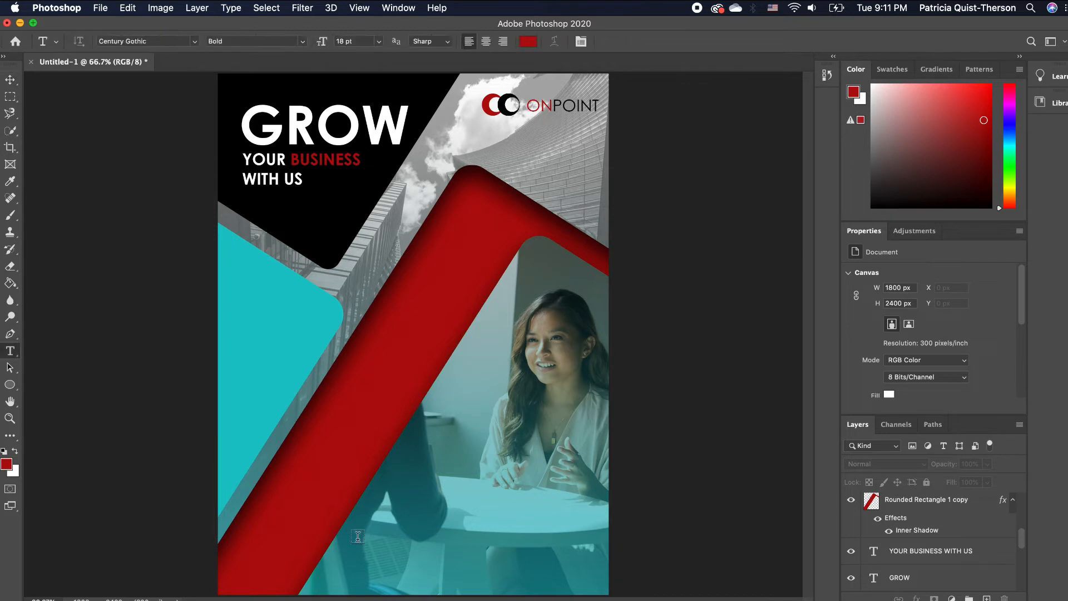
pyautogui.click(357, 536)
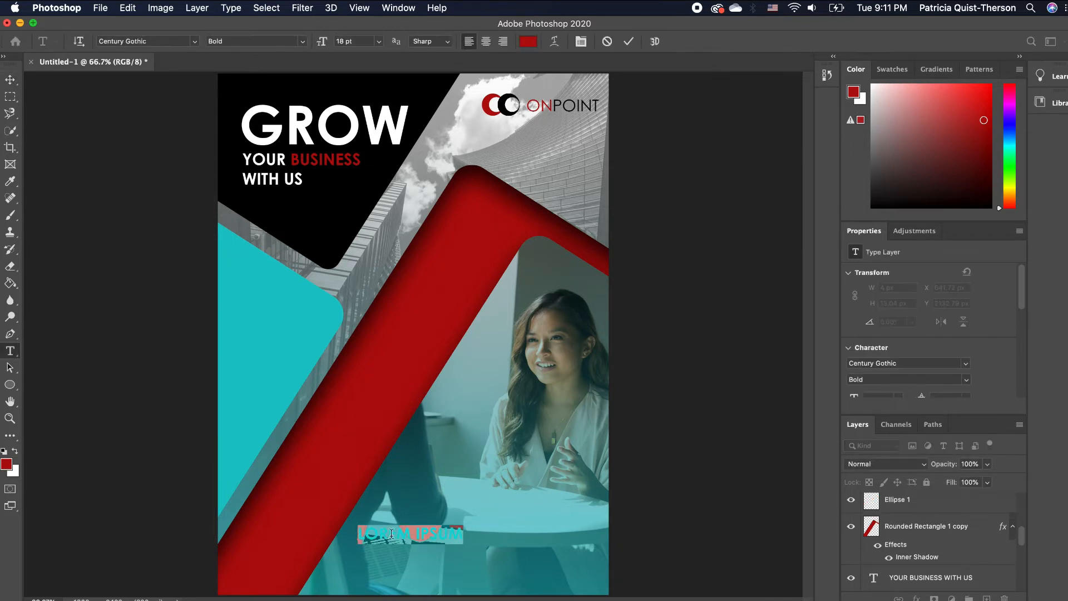
pyautogui.write('ABOUT')
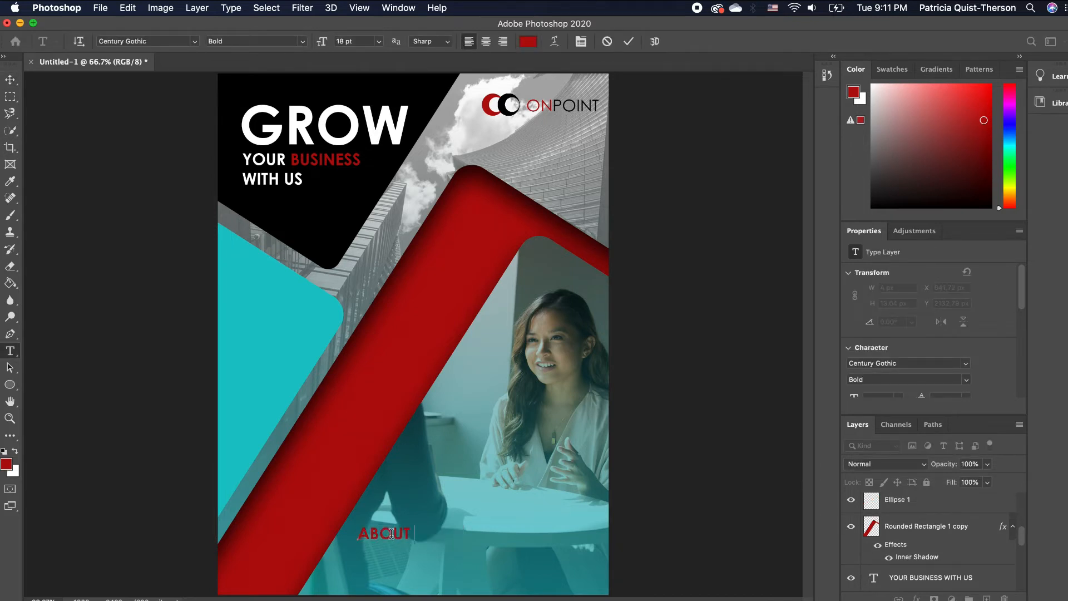
pyautogui.write(' US')
pyautogui.moveTo(432, 533); pyautogui.dragTo(207, 487)
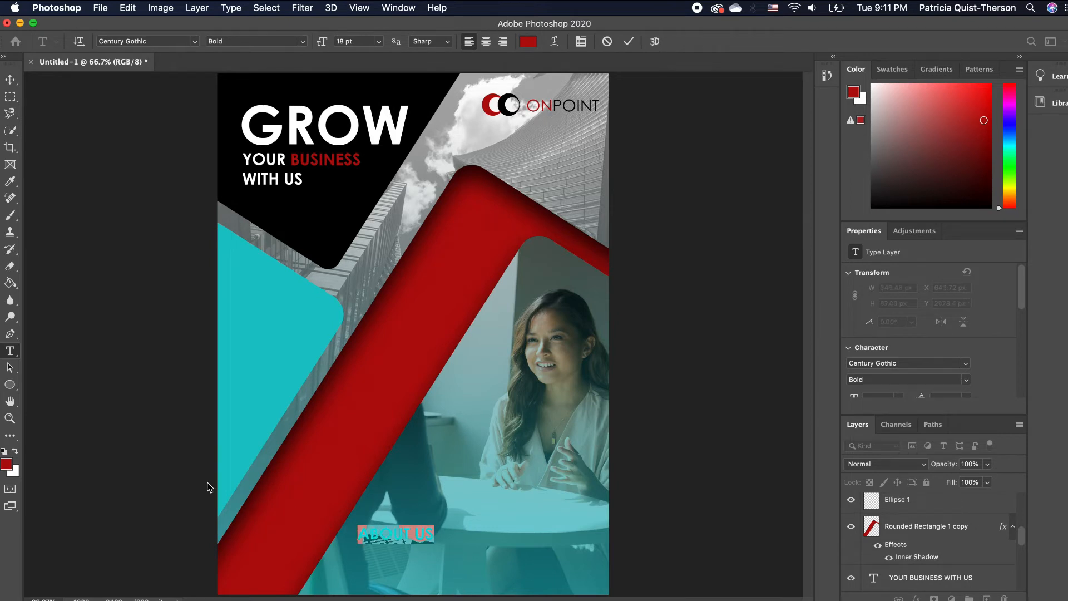
pyautogui.click(4, 451)
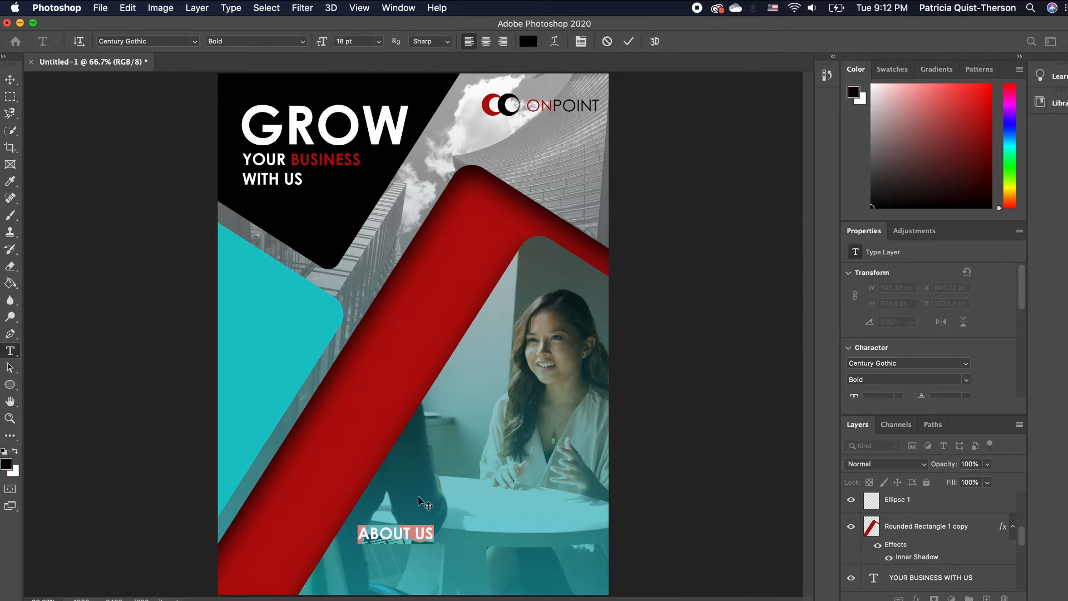
# - Recolour the word US in the ABOUT US heading red (#b40c0c) and make the heading slightly smaller
pyautogui.click(406, 531)
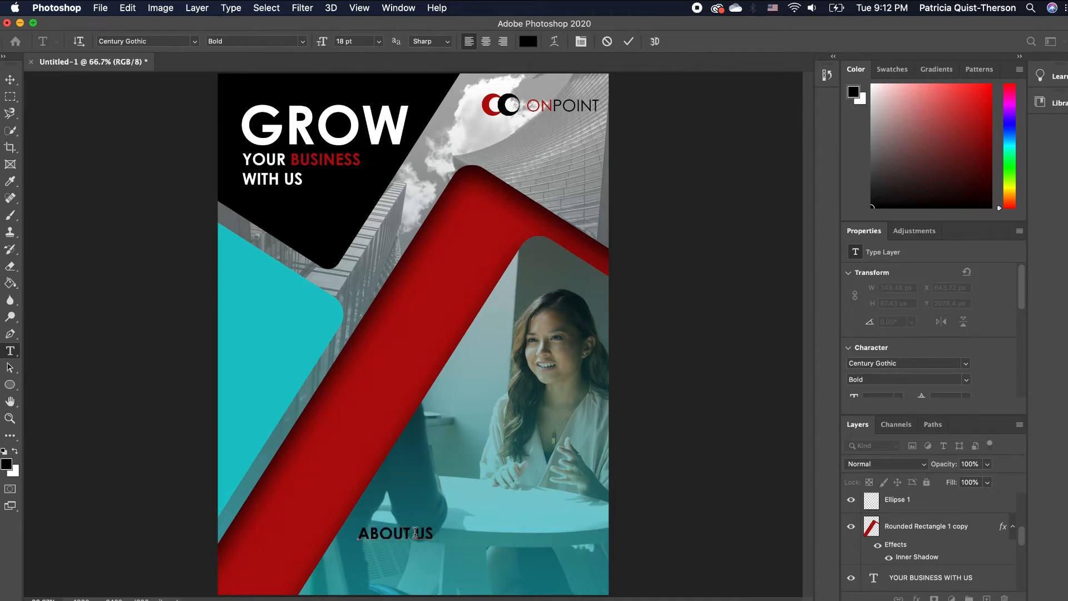
pyautogui.moveTo(415, 532); pyautogui.dragTo(435, 533)
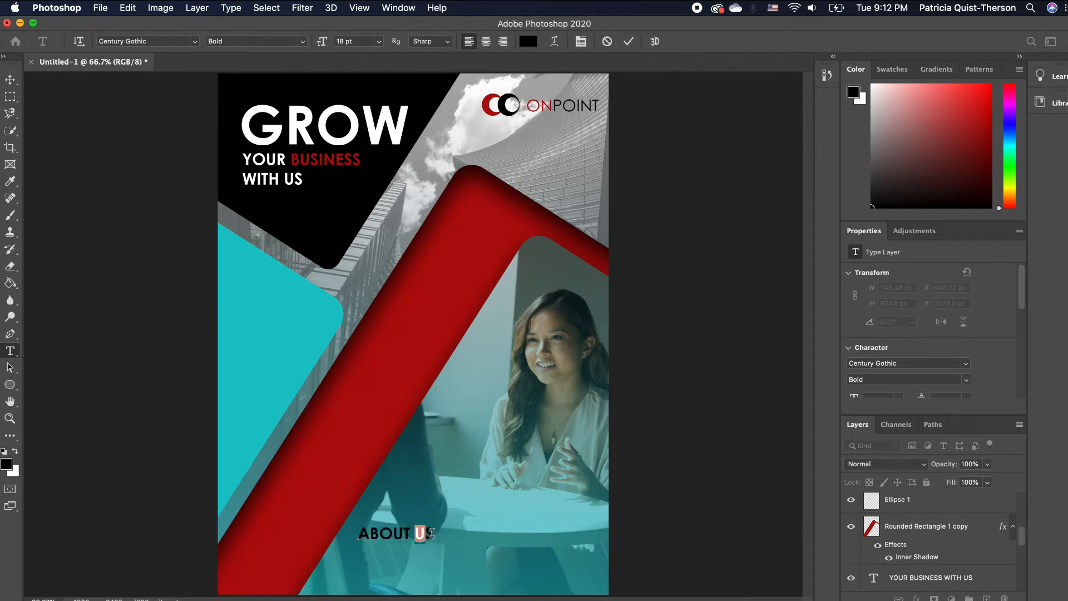
pyautogui.click(15, 451)
pyautogui.click(8, 464)
pyautogui.click(389, 402)
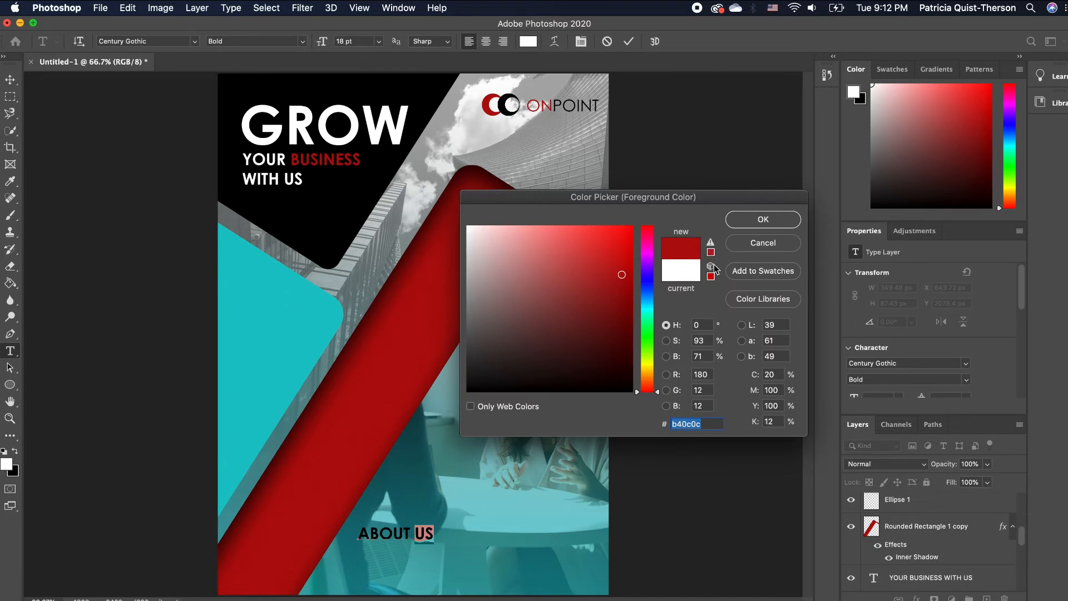
pyautogui.click(751, 219)
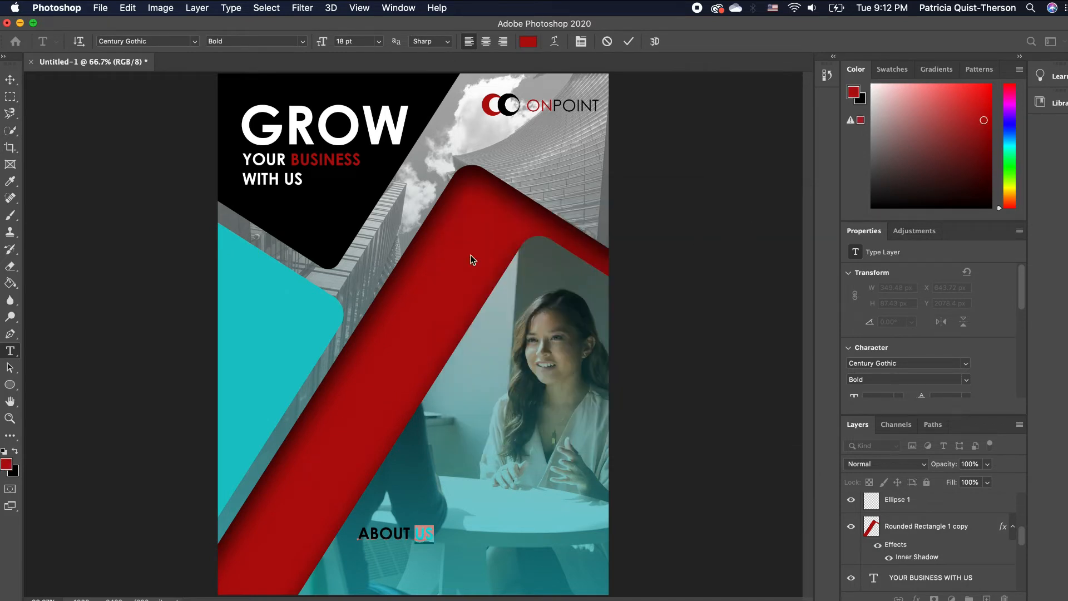
pyautogui.click(10, 79)
pyautogui.click(423, 548)
pyautogui.moveTo(422, 535); pyautogui.dragTo(427, 537)
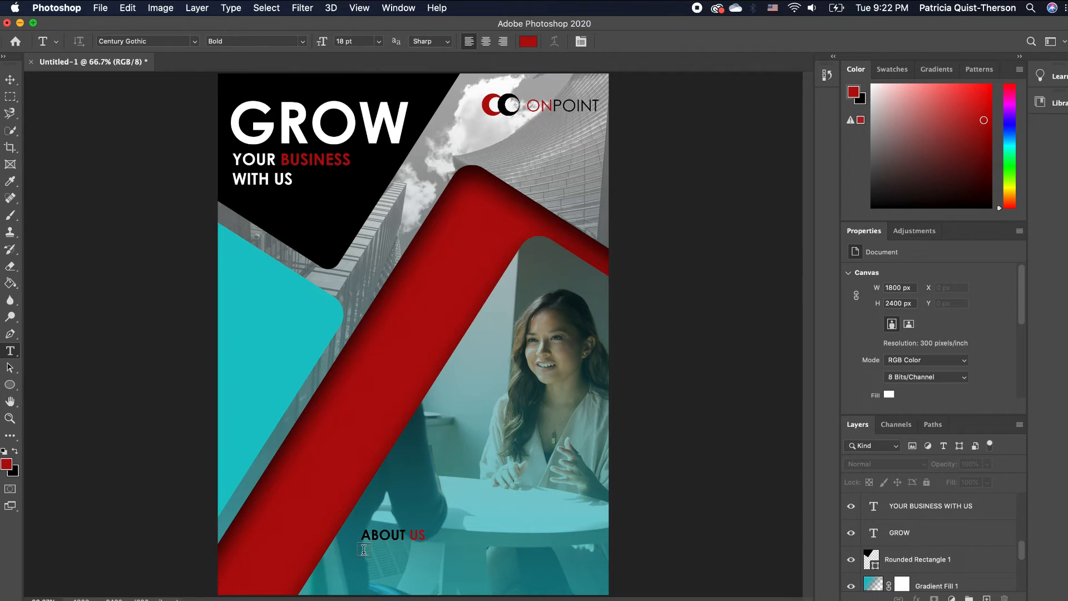
# - Set the foreground colour to white and add Lorem Ipsum placeholder text directly beneath ABOUT US
pyautogui.click(4, 452)
pyautogui.click(13, 452)
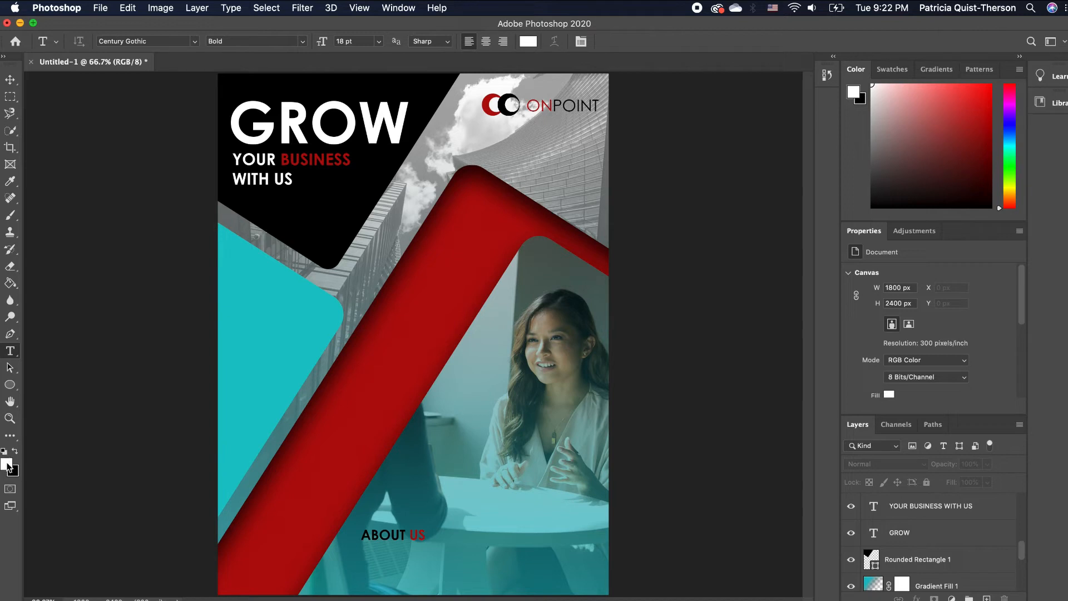
pyautogui.click(195, 9)
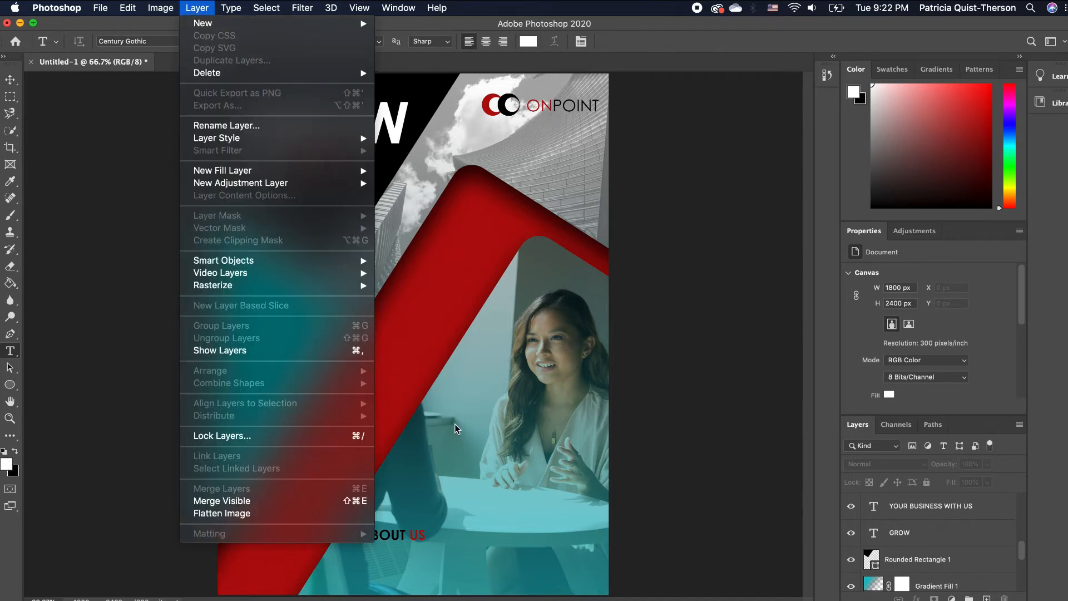
pyautogui.click(657, 512)
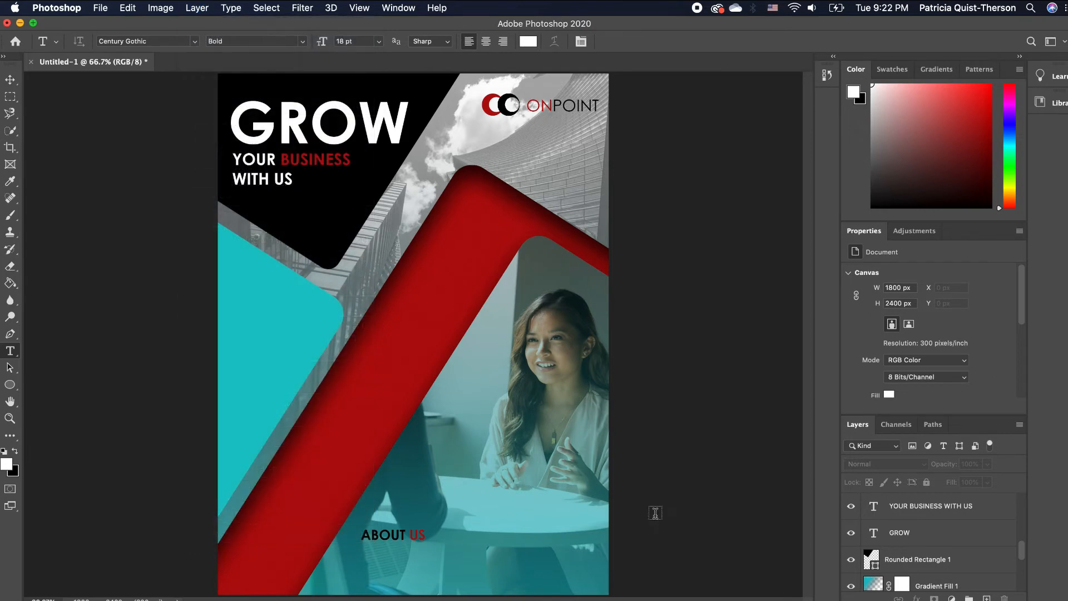
pyautogui.click(364, 553)
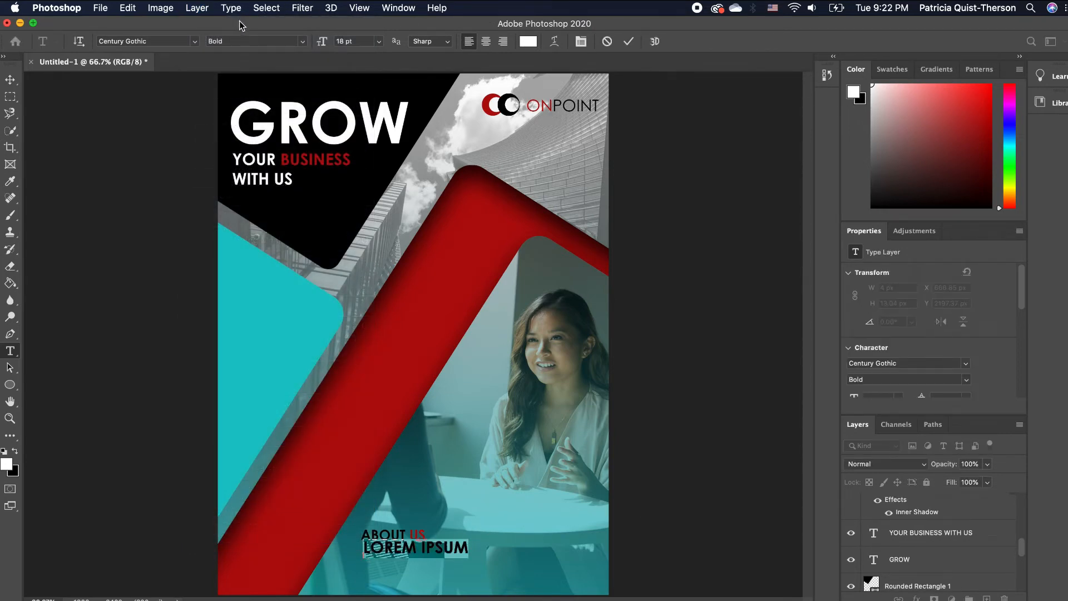
pyautogui.click(198, 9)
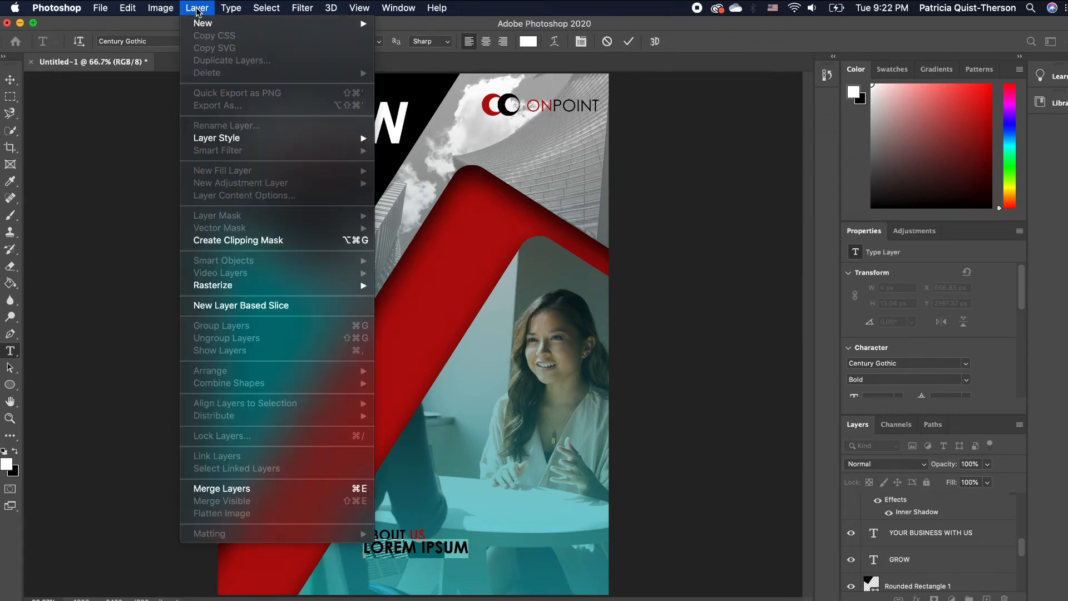
pyautogui.moveTo(222, 9)
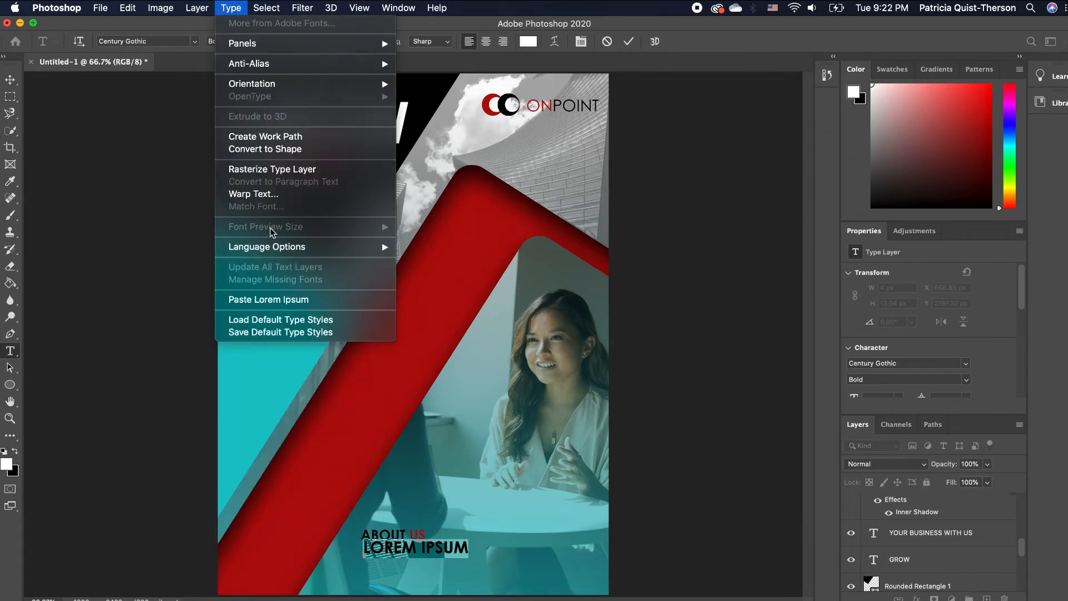
pyautogui.click(308, 299)
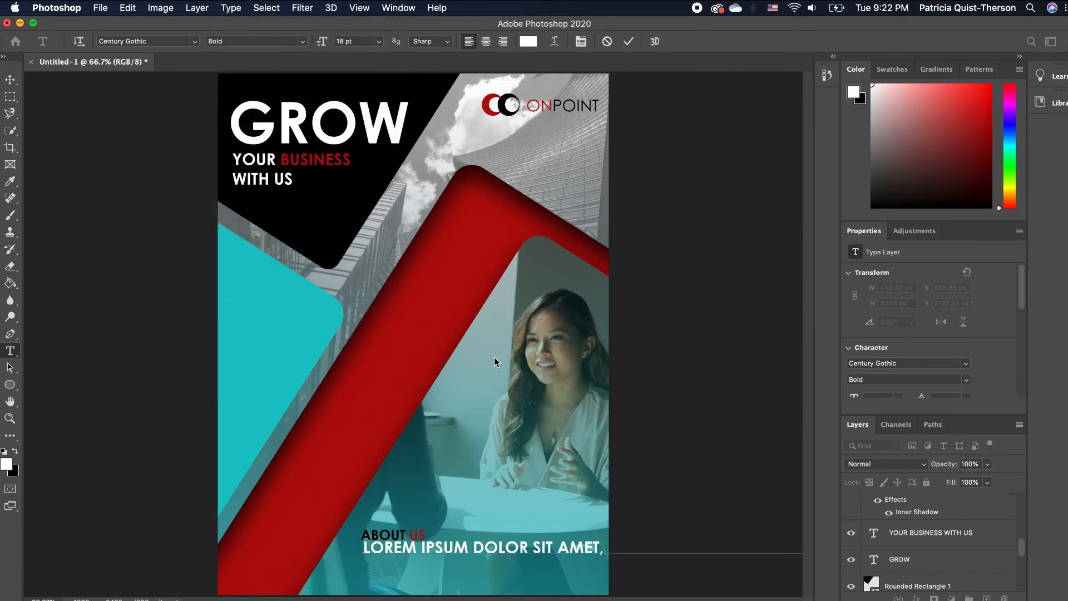
# - Reduce the whole Lorem Ipsum text to 6 pt
pyautogui.tripleClick(492, 555)
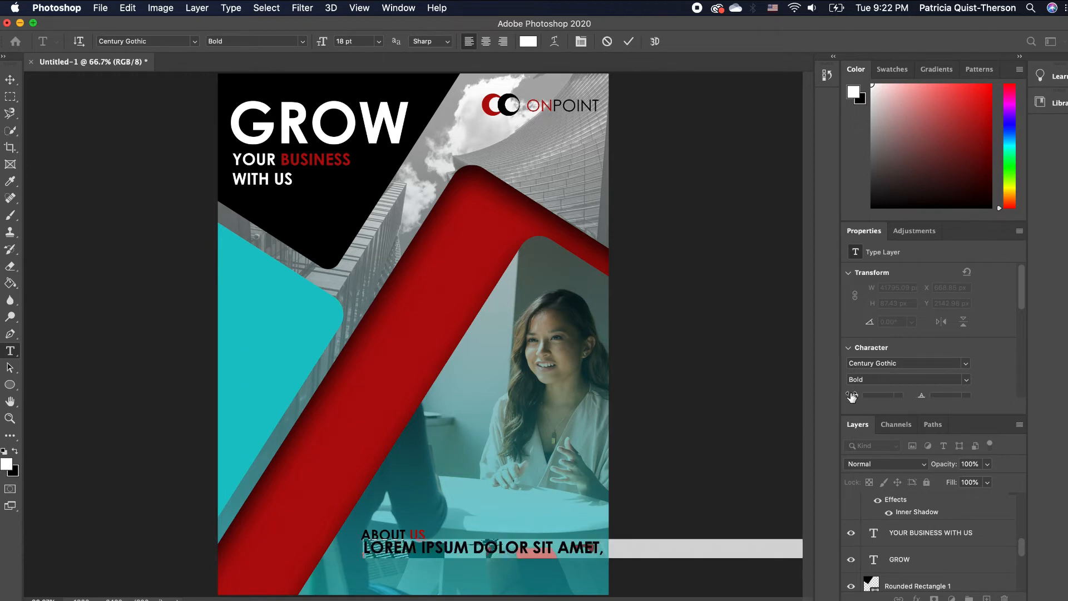
pyautogui.click(379, 41)
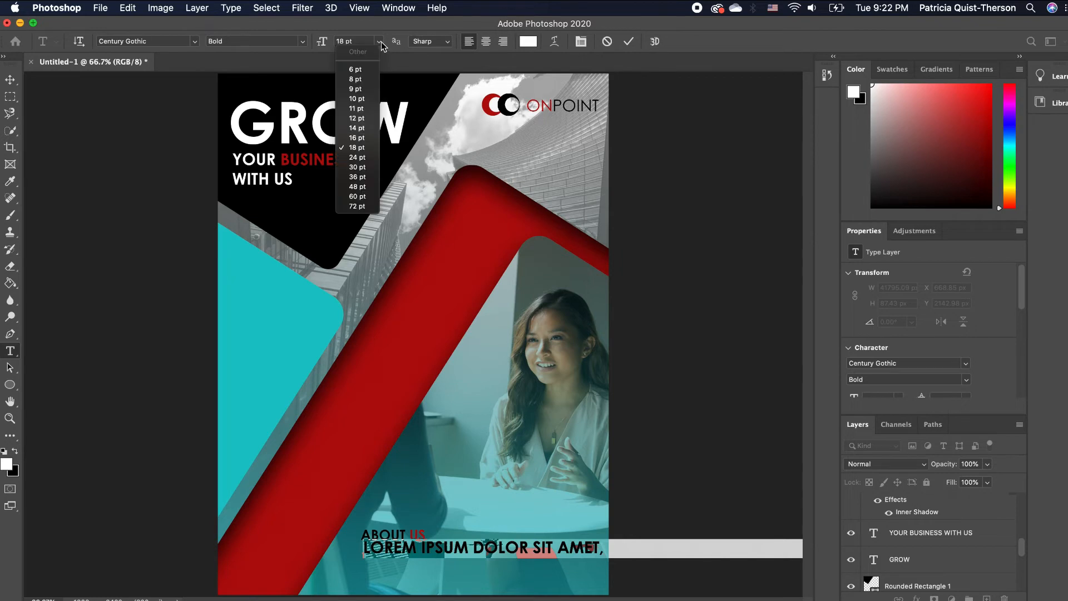
pyautogui.click(362, 100)
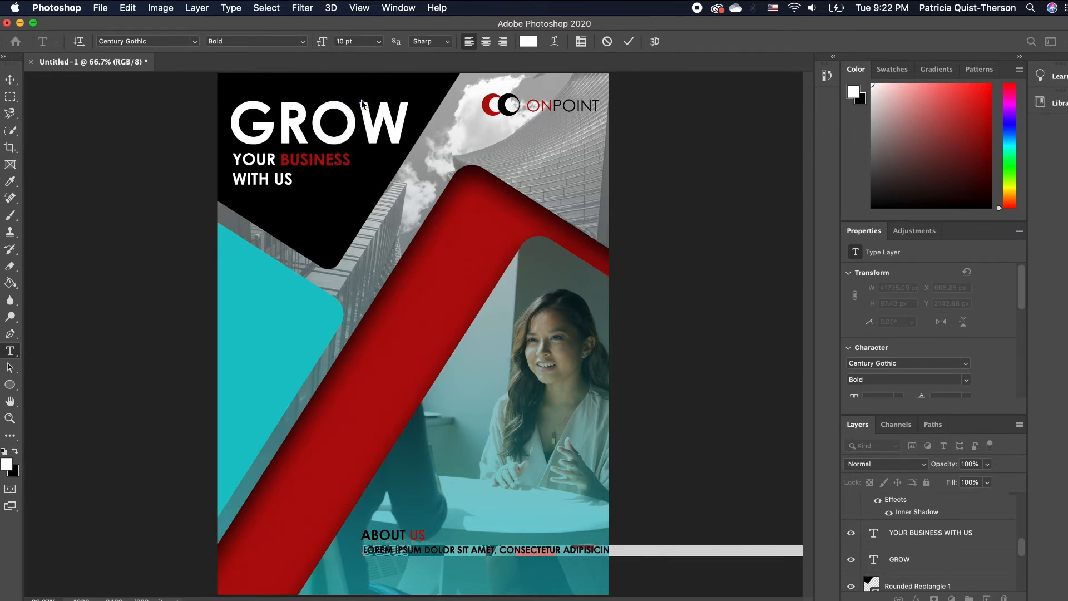
pyautogui.click(379, 41)
pyautogui.click(355, 69)
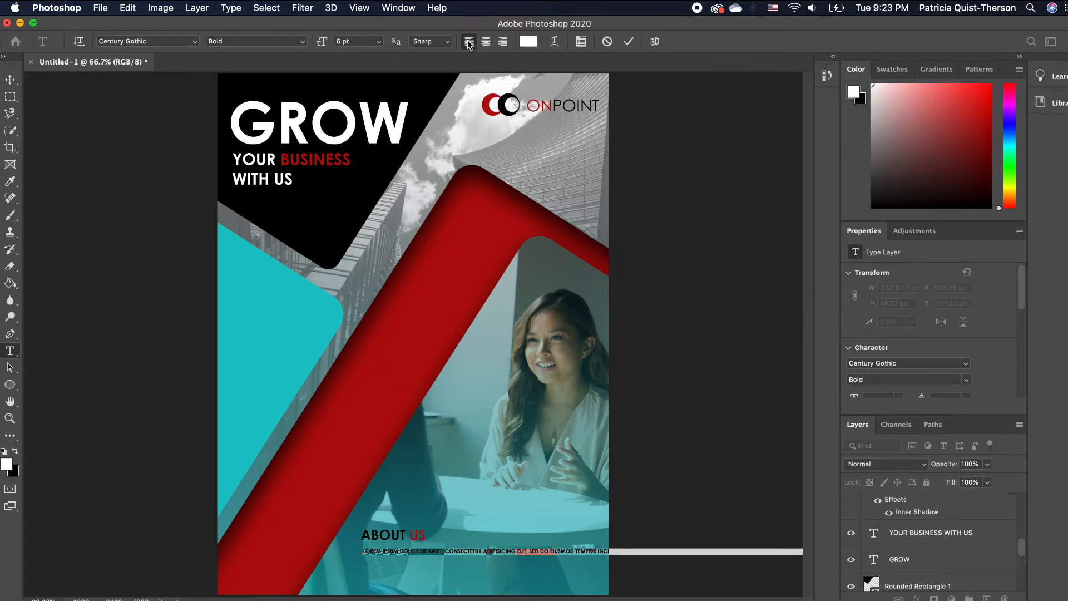
# - Break the start of the long Lorem Ipsum line into several short lines that end before the flyer's edge
pyautogui.click(570, 552)
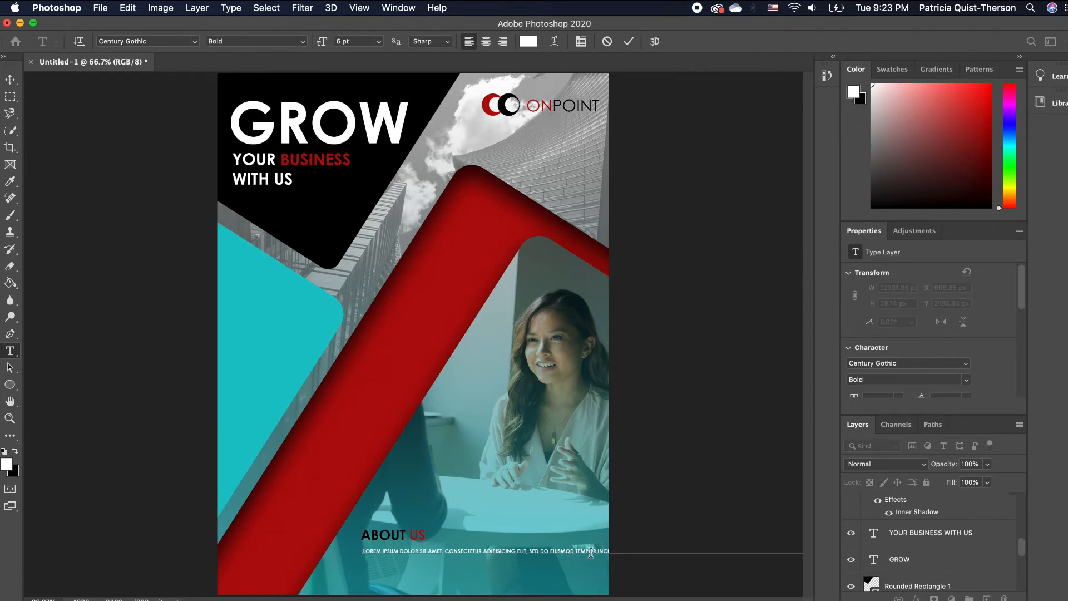
pyautogui.click(596, 552)
pyautogui.press('Return')
pyautogui.click(587, 558)
pyautogui.press('Return')
pyautogui.click(603, 565)
pyautogui.press('Return')
pyautogui.click(588, 571)
pyautogui.press('Return')
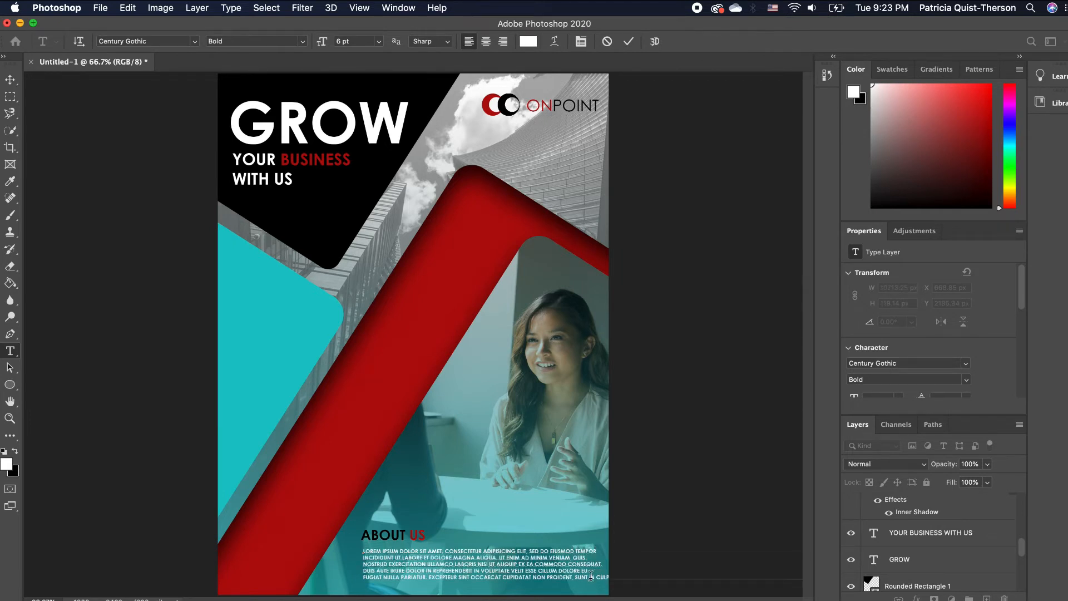
# - Move the Lorem Ipsum text up over the meeting photo and break its remaining overflow into short lines
pyautogui.moveTo(593, 597); pyautogui.dragTo(586, 520)
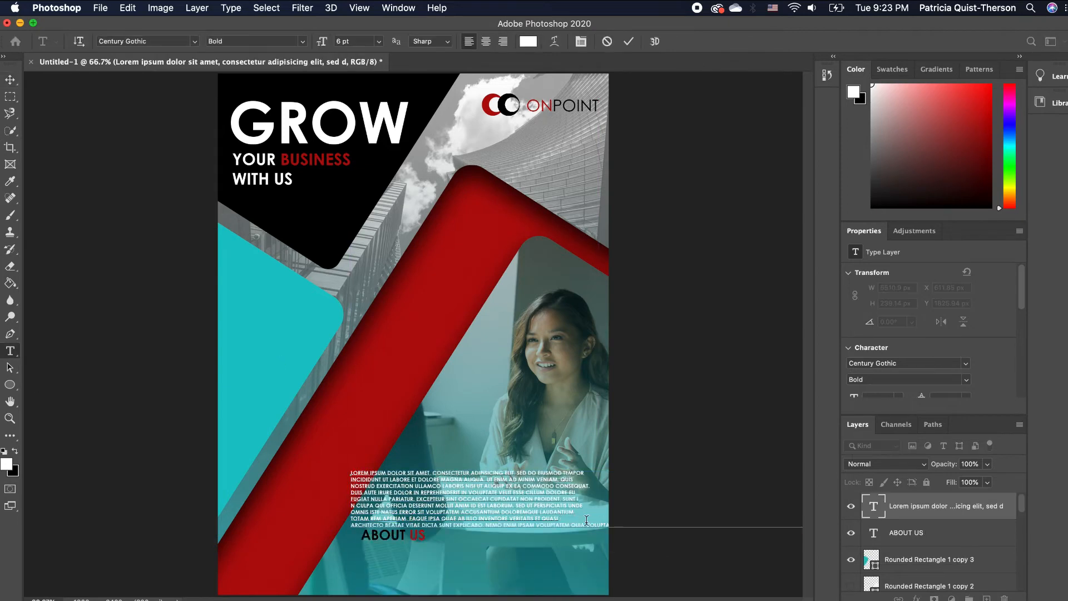
pyautogui.click(571, 525)
pyautogui.press('Return')
pyautogui.click(561, 532)
pyautogui.press('Return')
pyautogui.click(563, 537)
pyautogui.press('Return')
pyautogui.click(572, 545)
pyautogui.press('Return')
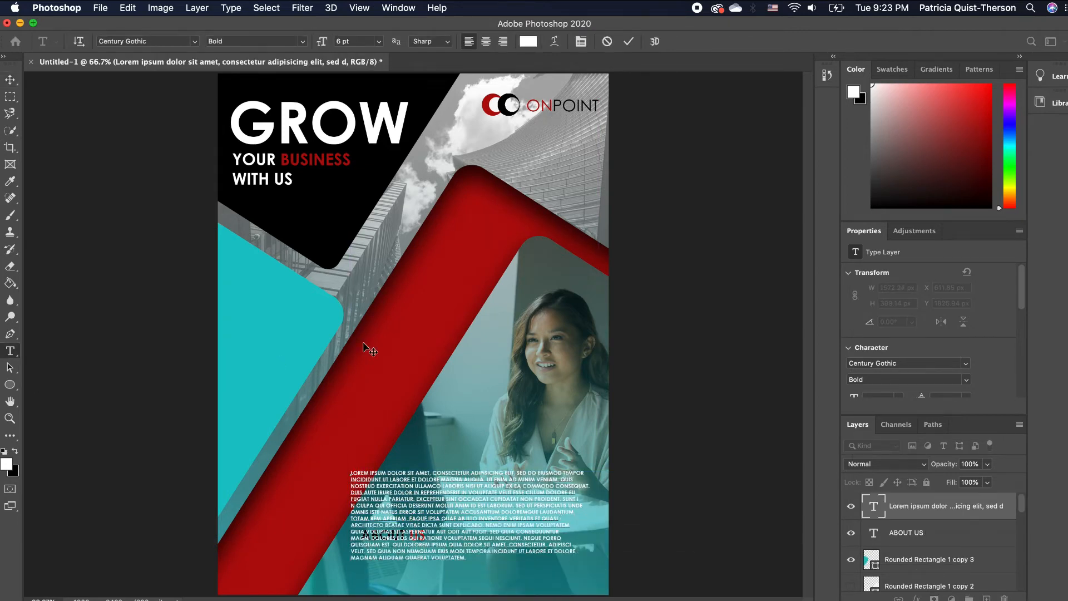
# - Lower the Lorem Ipsum block, scale it to about 85%, and place it near the bottom edge of the meeting photo
pyautogui.click(10, 79)
pyautogui.moveTo(509, 532); pyautogui.dragTo(509, 557)
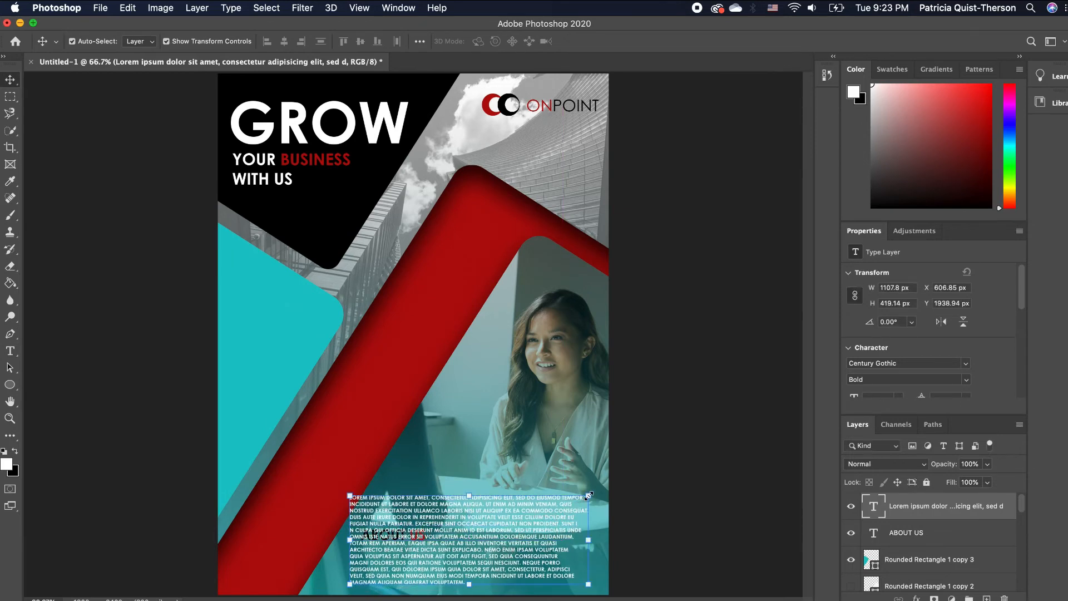
pyautogui.moveTo(588, 495); pyautogui.dragTo(554, 508)
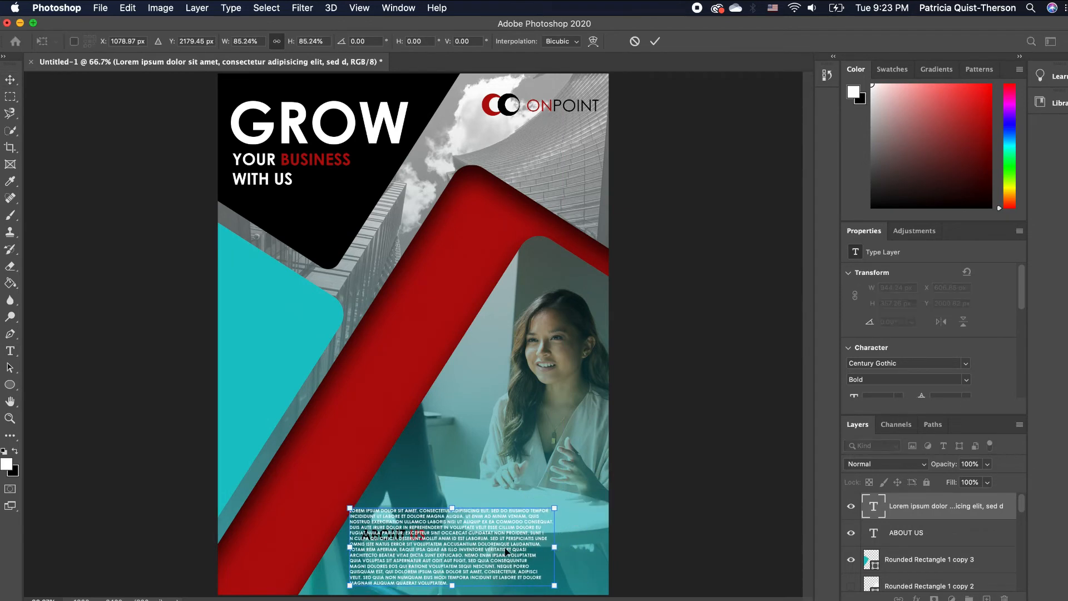
pyautogui.moveTo(506, 550); pyautogui.dragTo(537, 555)
pyautogui.press('Return')
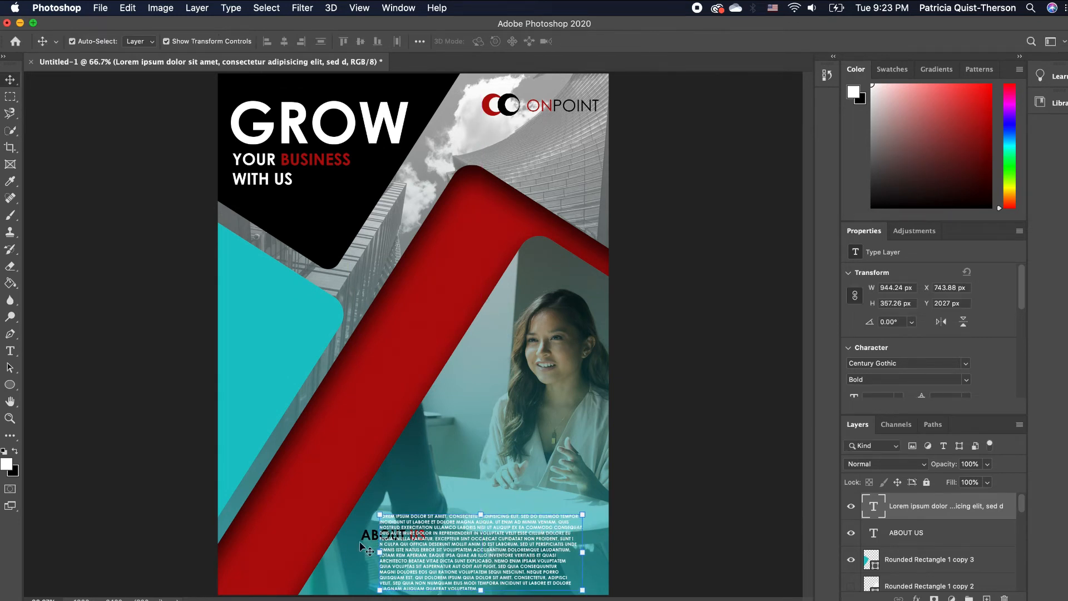
# - Shift the Lorem Ipsum block close to the flyer's right edge and align the ABOUT US heading with its left edge just above
pyautogui.click(361, 542)
pyautogui.moveTo(369, 536); pyautogui.dragTo(392, 505)
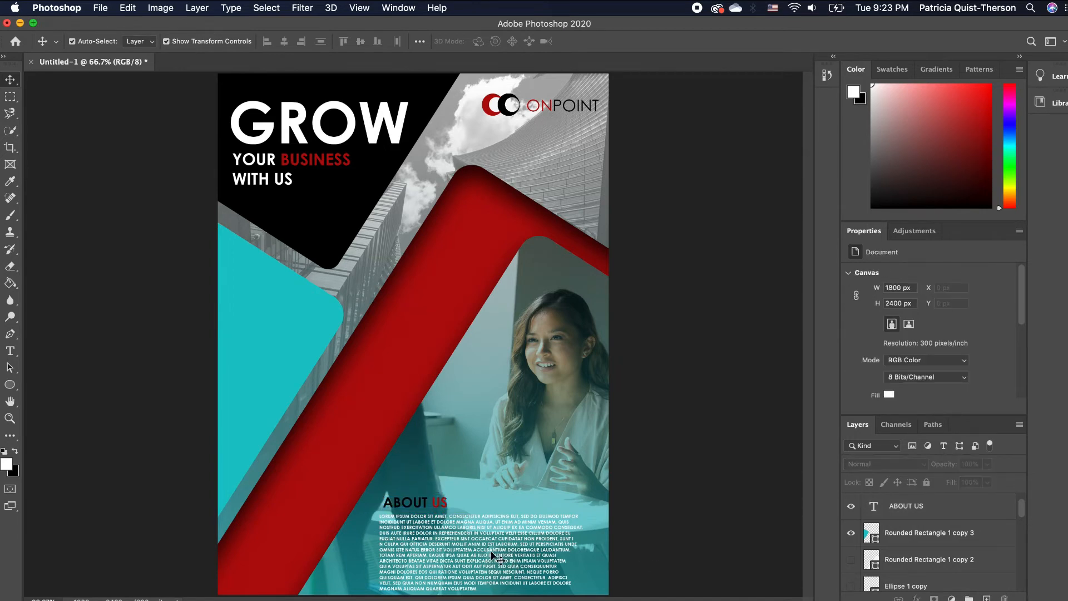
pyautogui.moveTo(493, 553); pyautogui.dragTo(460, 560)
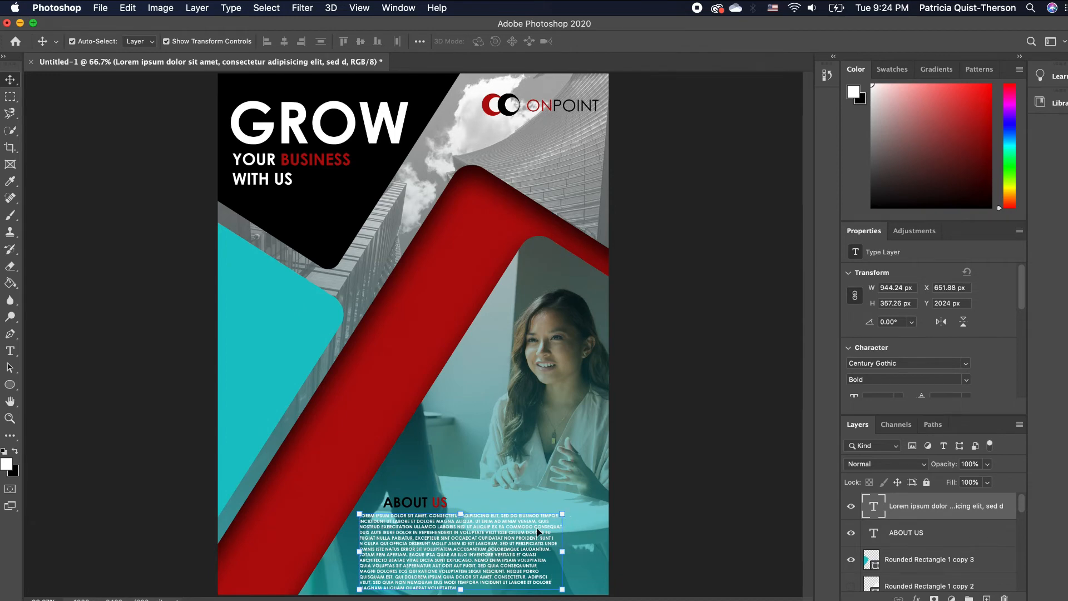
pyautogui.moveTo(537, 533)
pyautogui.mouseDown()
pyautogui.moveTo(520, 542)
pyautogui.moveTo(550, 543)
pyautogui.mouseUp()
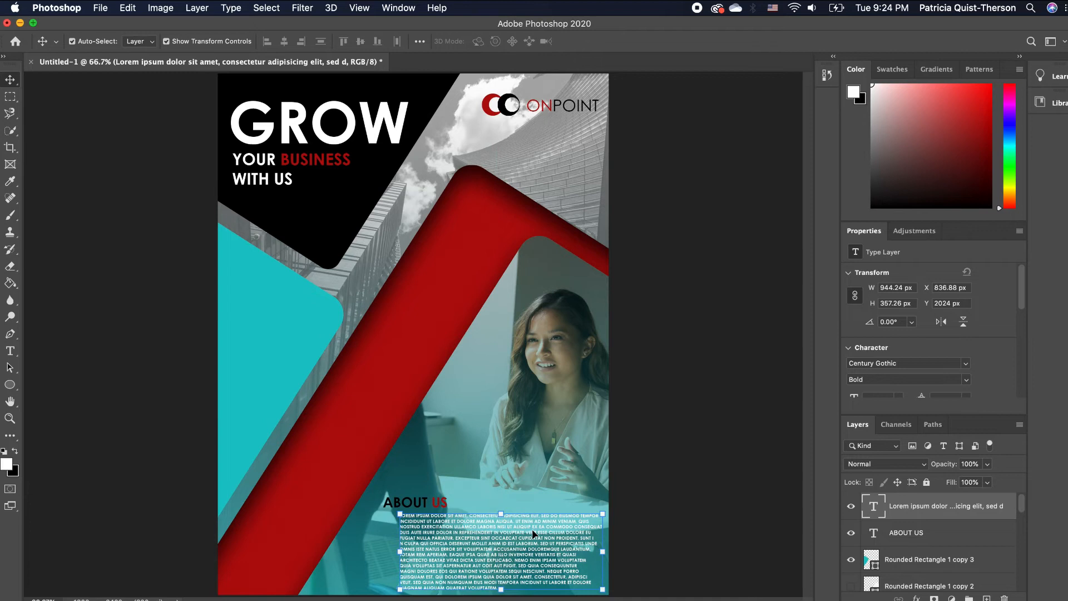
pyautogui.click(476, 507)
pyautogui.moveTo(435, 505); pyautogui.dragTo(452, 505)
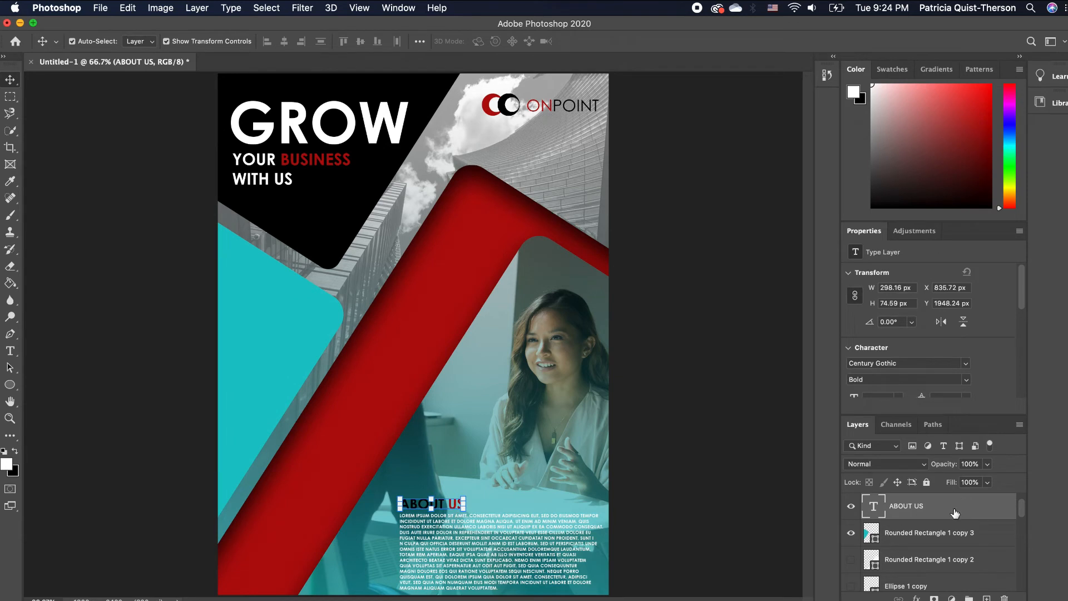
# - Duplicate the ABOUT US heading, place the copy on the teal shape at 13.42 pt, and replace its text with GET IN TOUCH
pyautogui.moveTo(955, 512); pyautogui.dragTo(953, 506)
pyautogui.press('super+j')
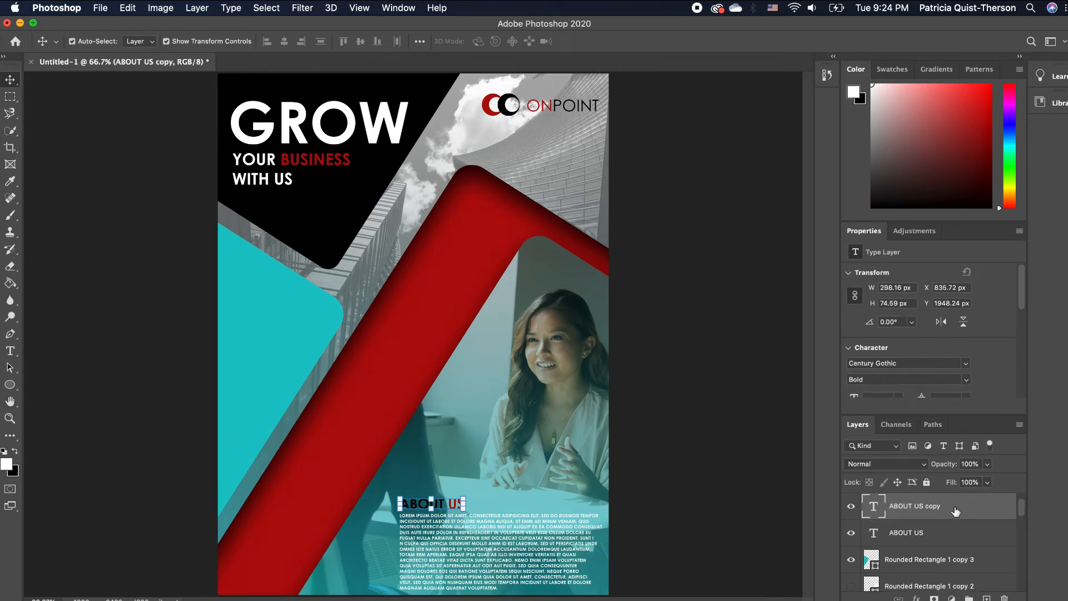
pyautogui.moveTo(453, 508); pyautogui.dragTo(214, 303)
pyautogui.click(14, 351)
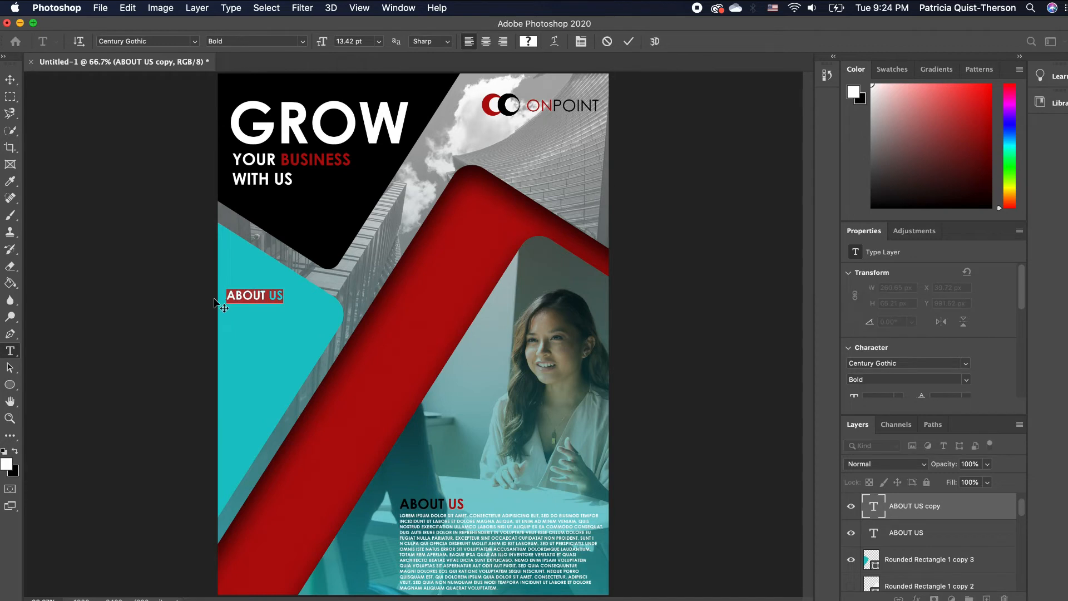
pyautogui.write('GET IN TOUCH')
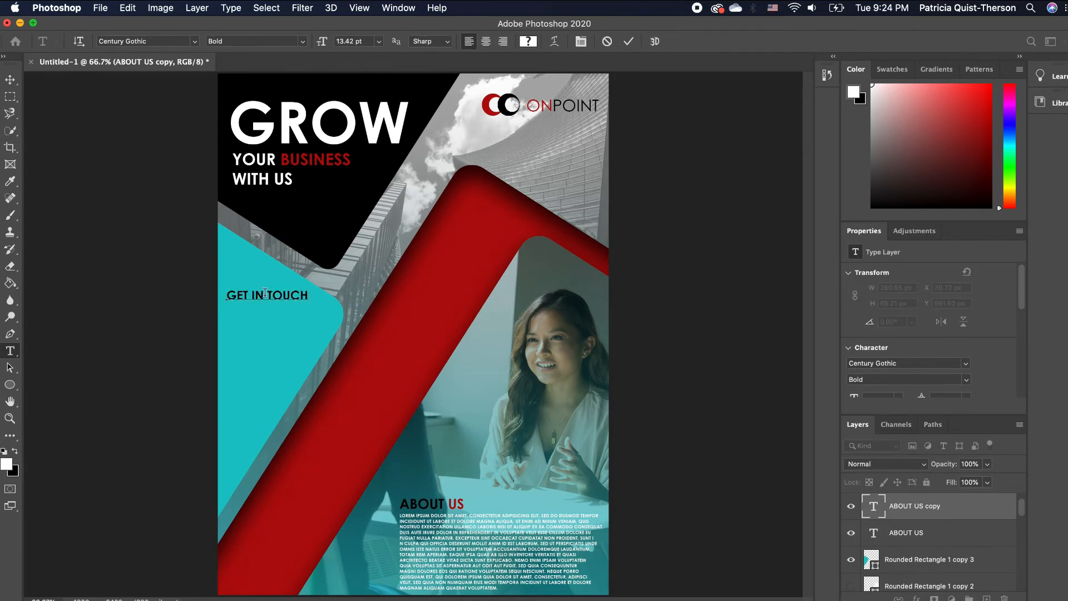
# - Recolour the word TOUCH in the GET IN TOUCH heading white
pyautogui.moveTo(268, 294); pyautogui.dragTo(318, 298)
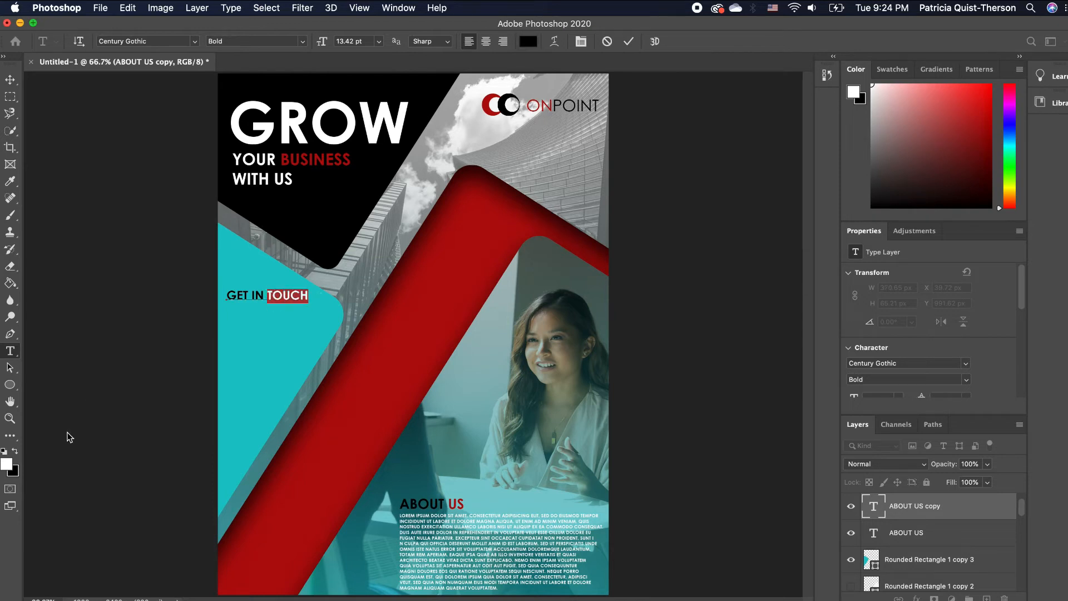
pyautogui.click(14, 453)
pyautogui.click(15, 453)
pyautogui.click(98, 442)
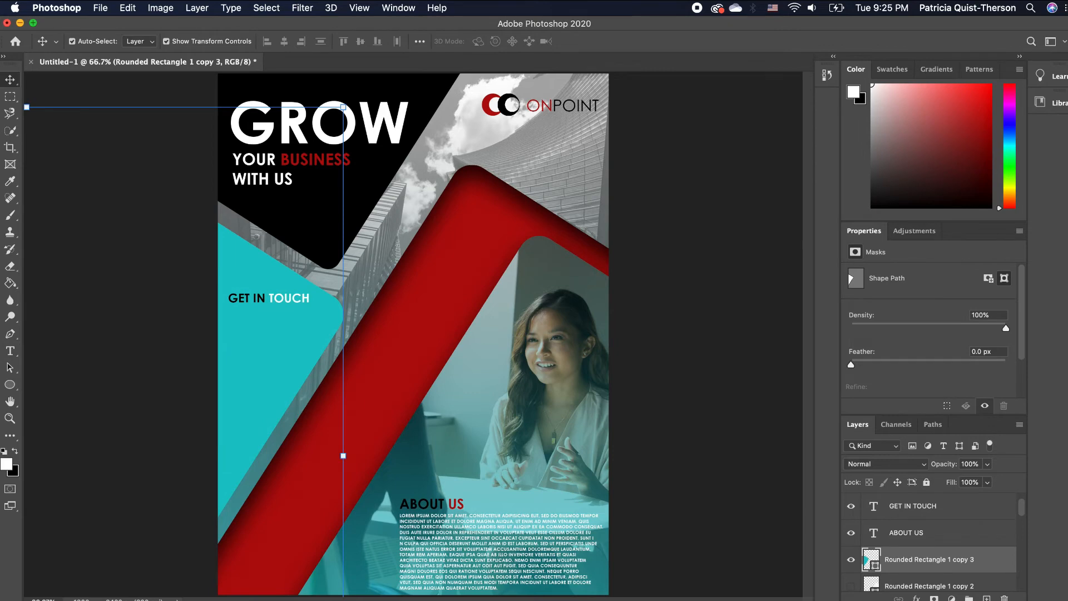
# - Switch to Finder, place the telephone icon from the Tutorial folder into the flyer, and scale it down to about 1049 px wide
pyautogui.press('super+Tab')
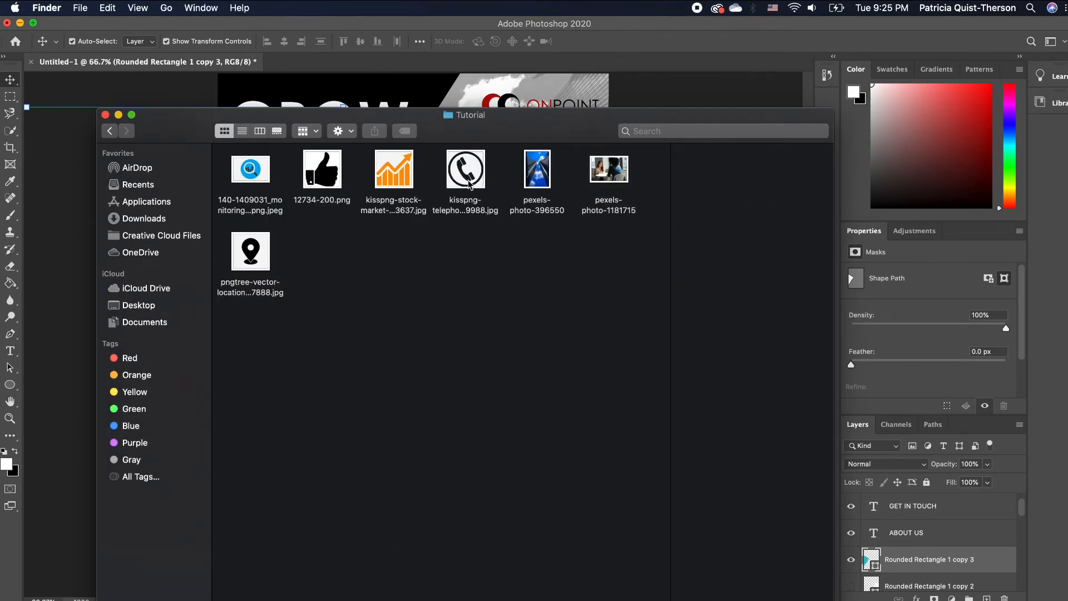
pyautogui.moveTo(462, 174); pyautogui.dragTo(238, 369)
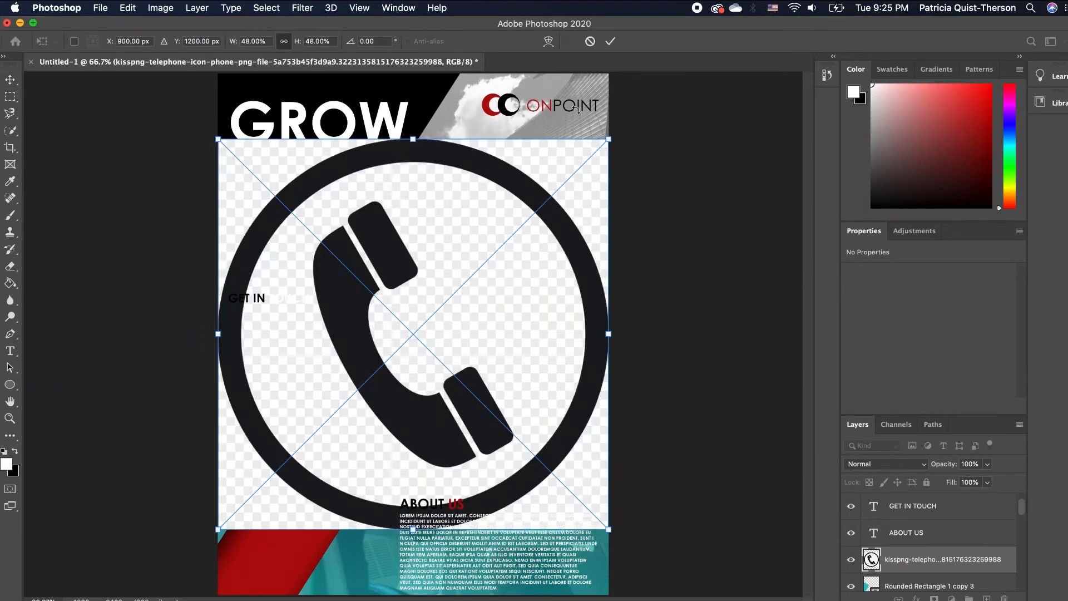
pyautogui.moveTo(608, 138); pyautogui.dragTo(445, 302)
pyautogui.press('Return')
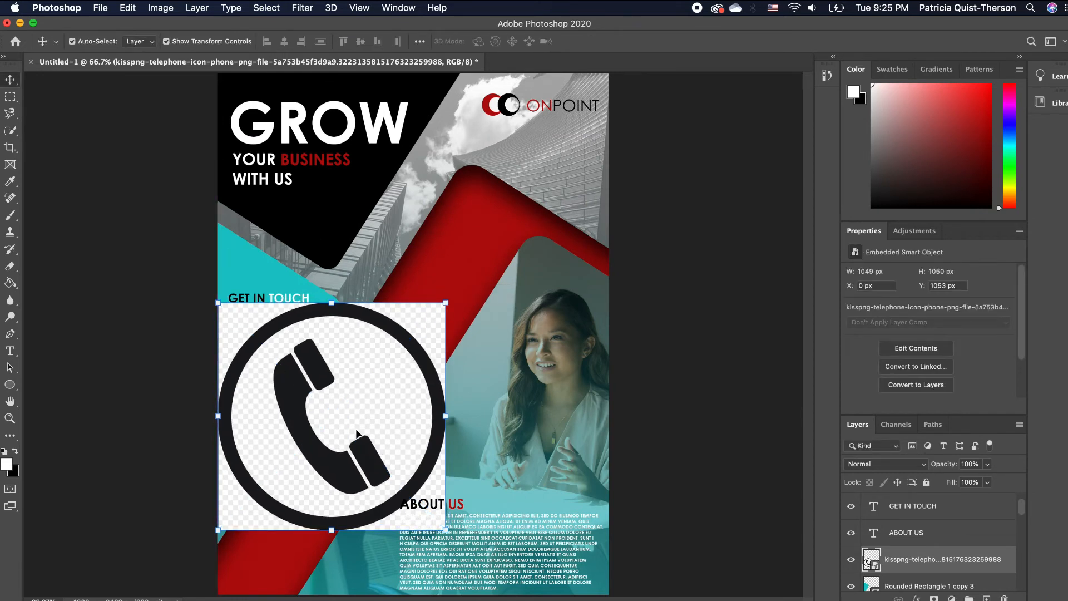
# - Cut the handset out of the telephone icon with Quick Selection, copy it to its own layer, and hide the original icon layer
pyautogui.click(11, 133)
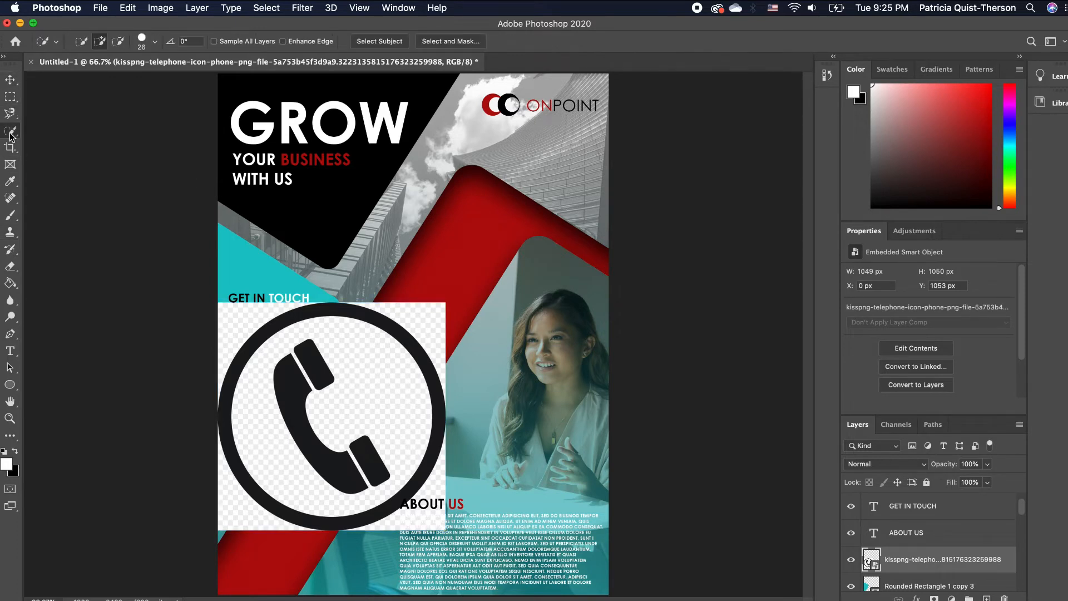
pyautogui.click(321, 376)
pyautogui.moveTo(288, 396); pyautogui.dragTo(376, 470)
pyautogui.rightClick(376, 462)
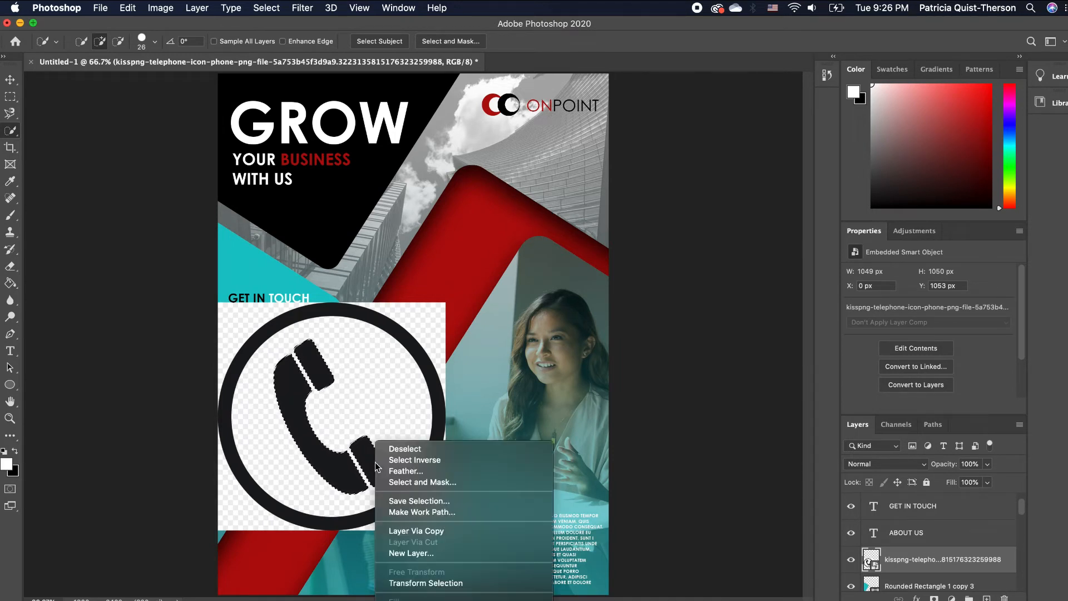
pyautogui.click(441, 533)
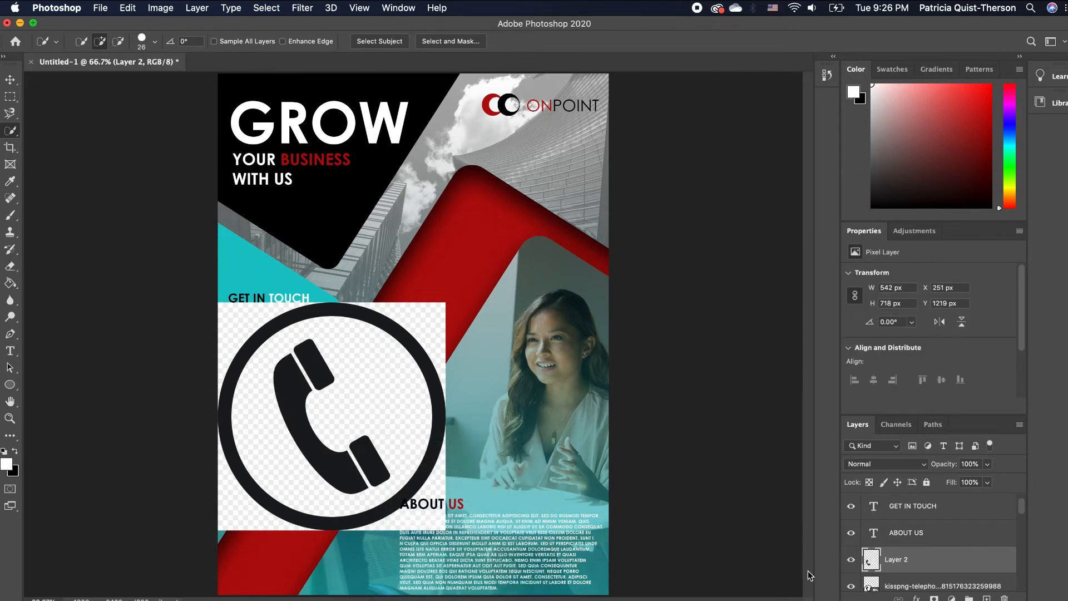
pyautogui.click(851, 586)
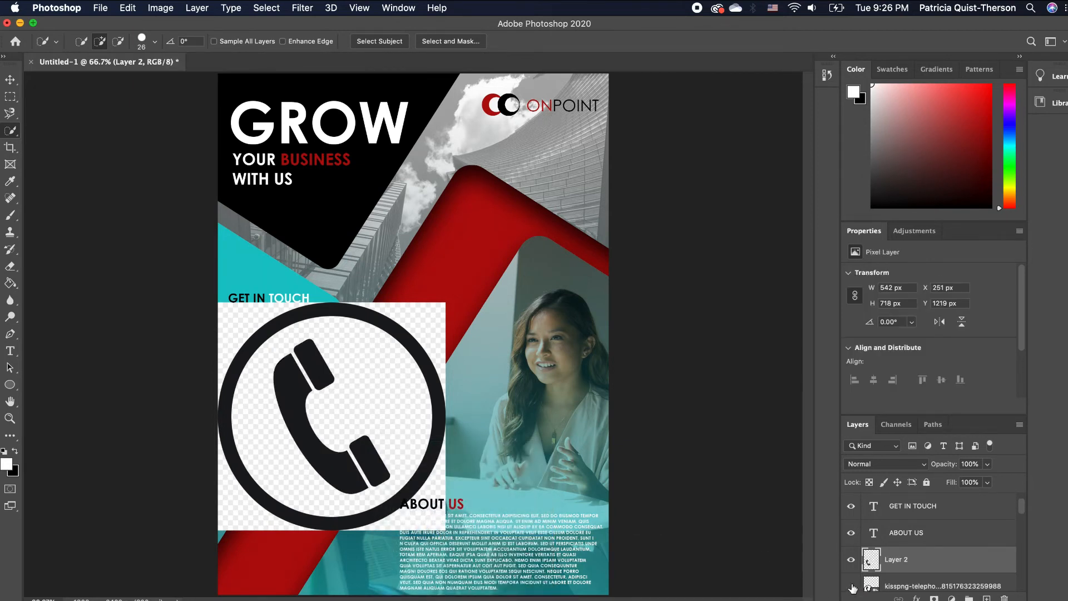
# - Scale the handset down to about 92 px wide and place it on the teal shape below the GET IN TOUCH heading
pyautogui.click(10, 79)
pyautogui.moveTo(390, 337); pyautogui.dragTo(233, 382)
pyautogui.press('Return')
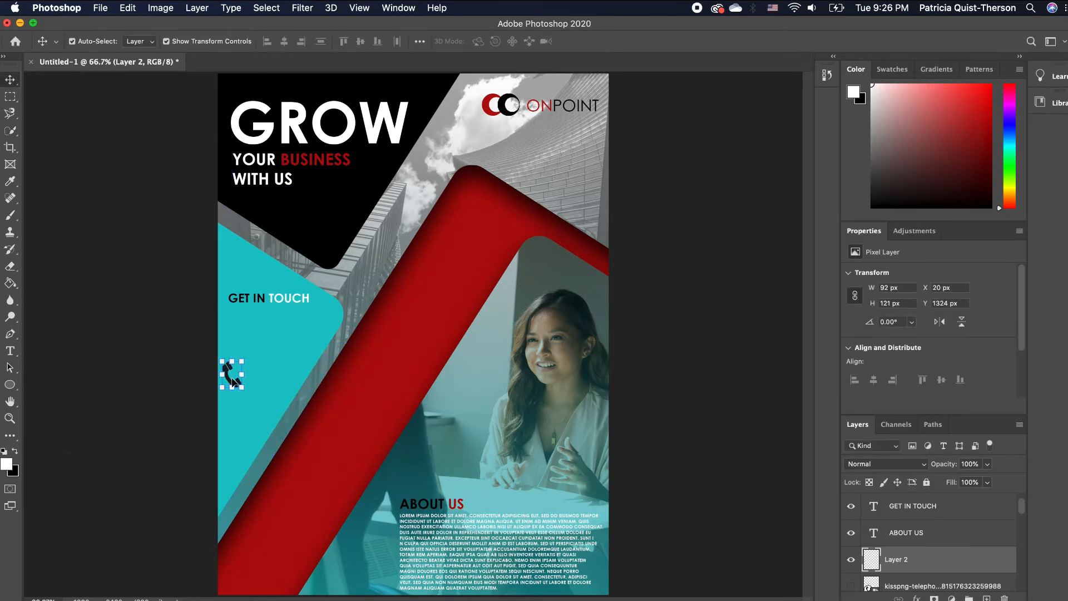
# - Switch to Finder and place the location icon image from the Tutorial folder into the flyer above the teal shape layer
pyautogui.click(263, 380)
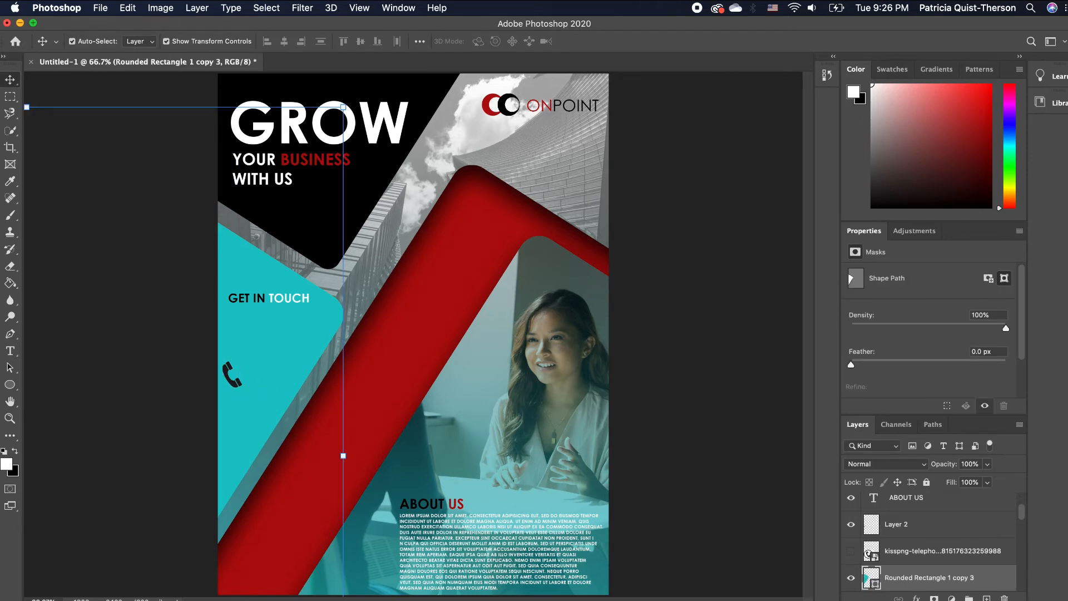
pyautogui.press('super+Tab')
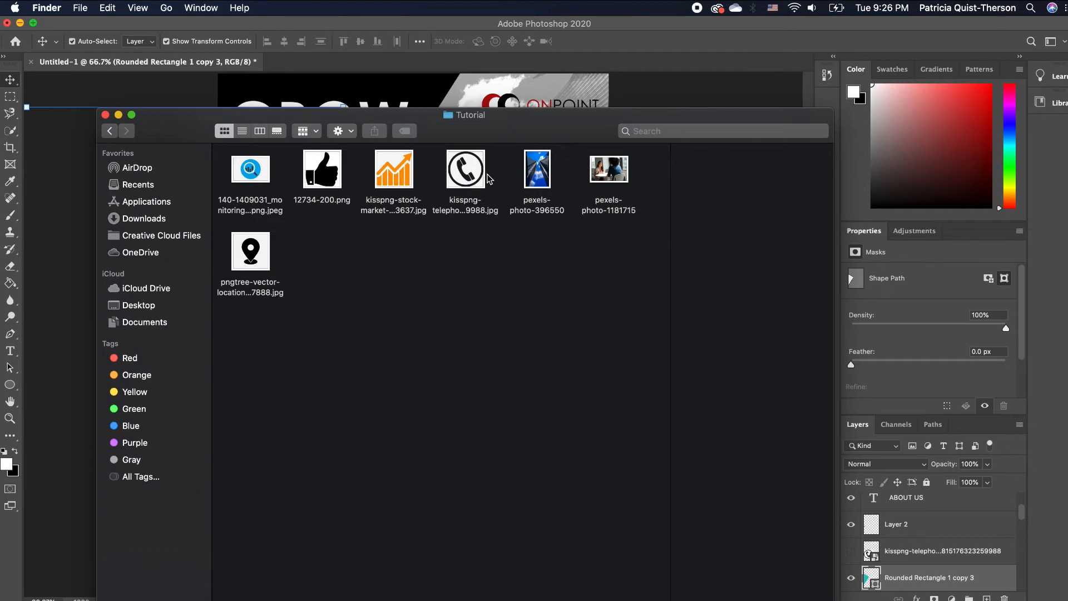
pyautogui.moveTo(257, 258); pyautogui.dragTo(71, 328)
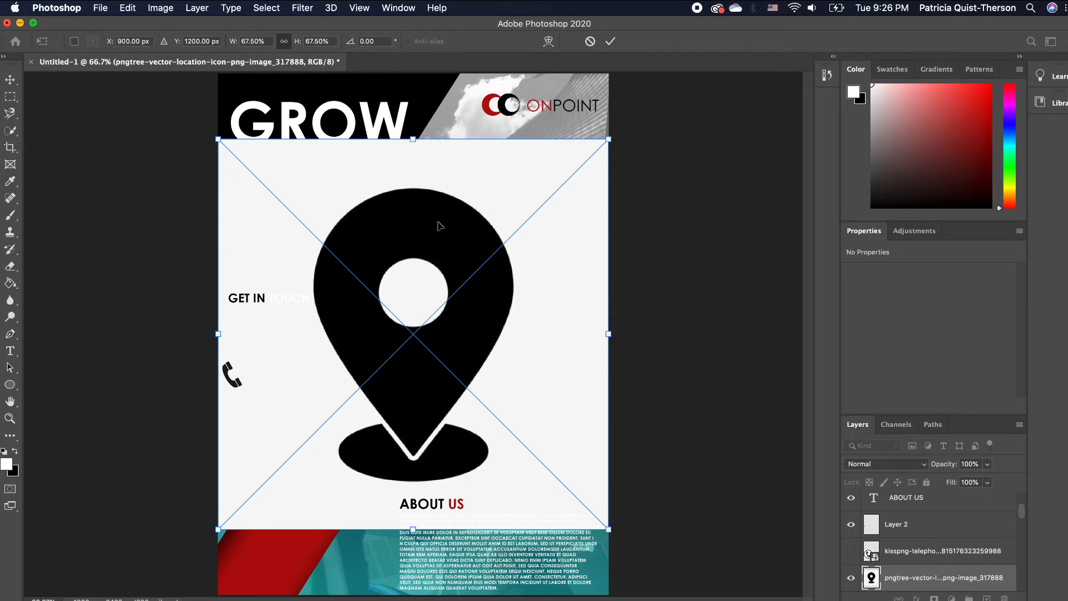
pyautogui.press('Return')
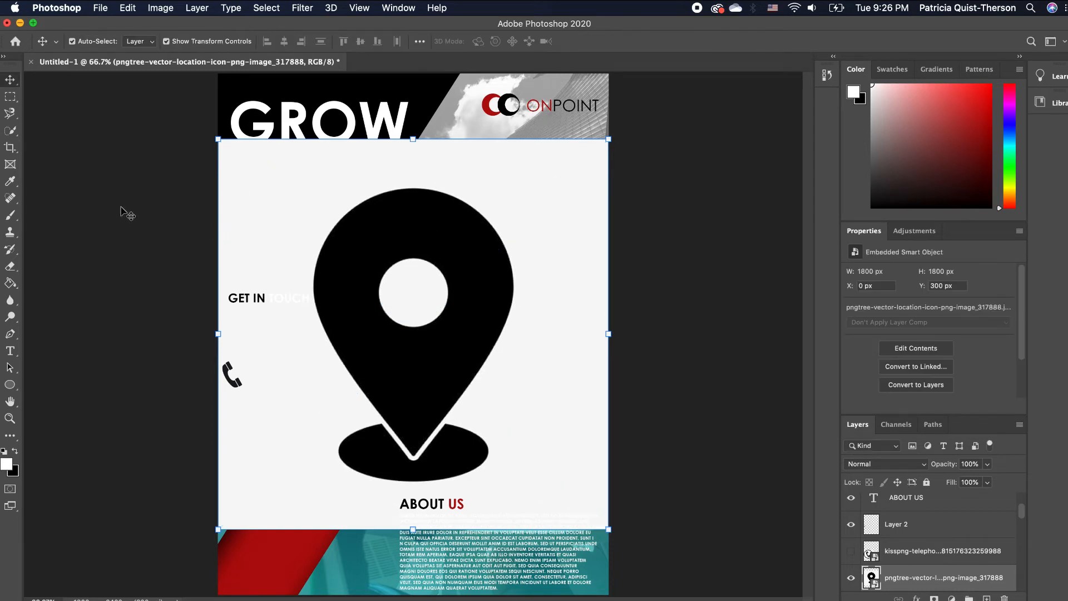
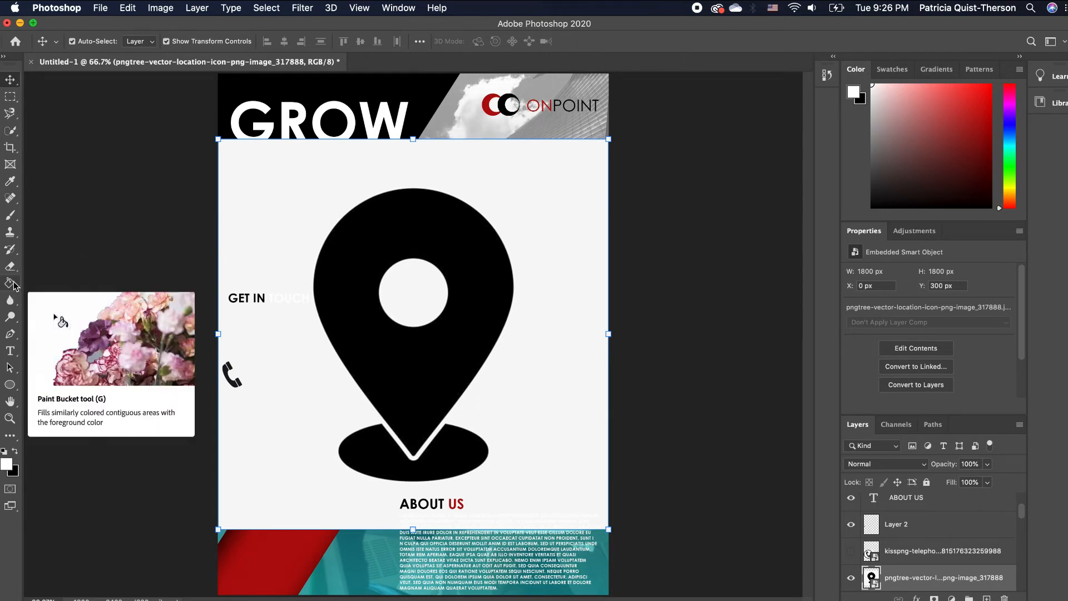
# - Cut out the black location pin and its oval base with Quick Selection, copy them to a new layer, and hide the placed image
pyautogui.click(14, 135)
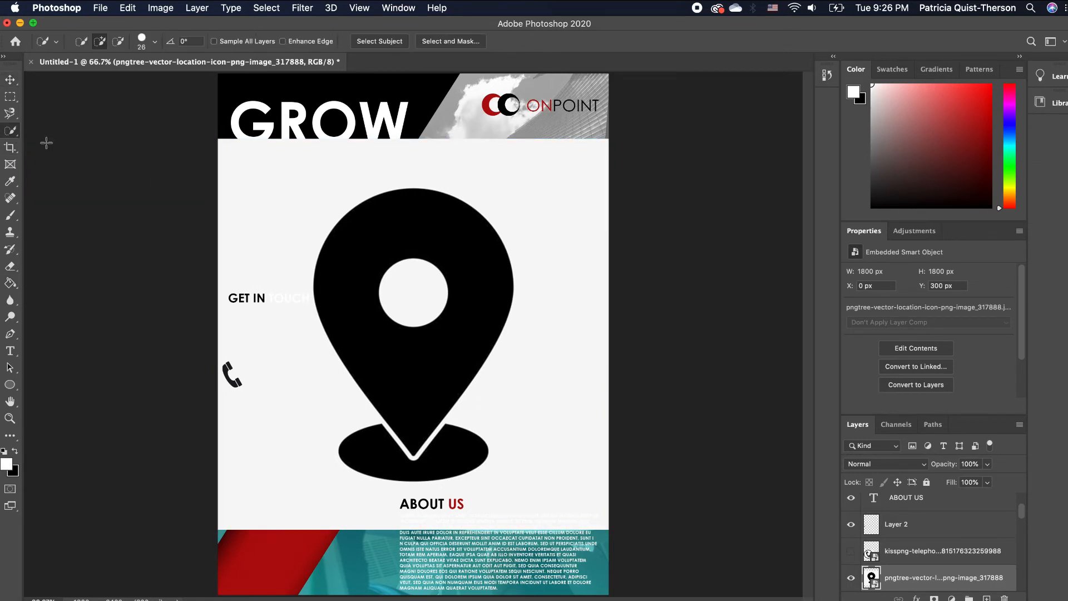
pyautogui.click(477, 312)
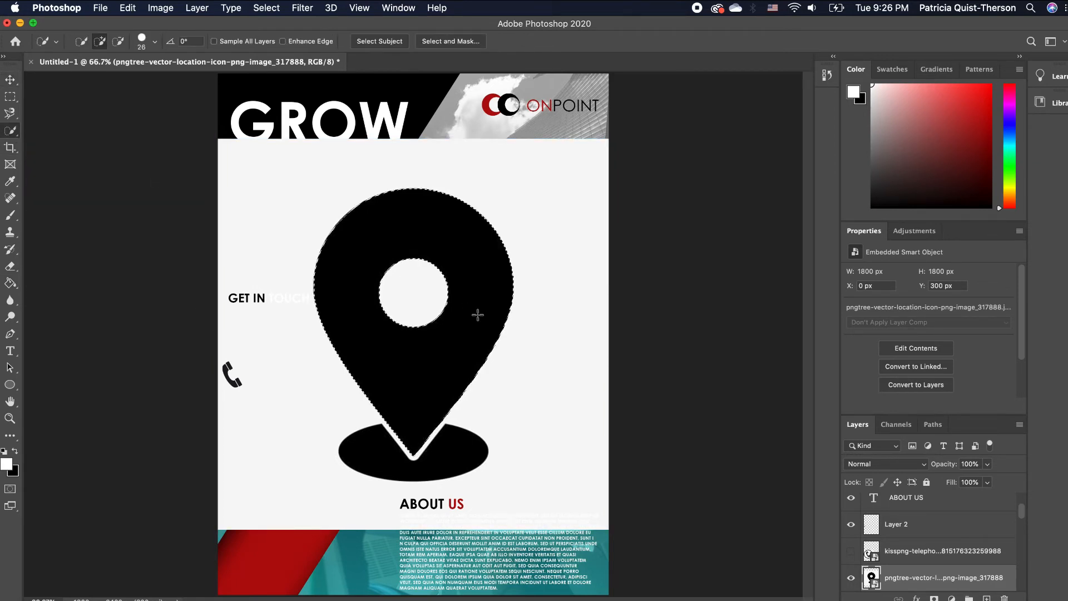
pyautogui.click(468, 461)
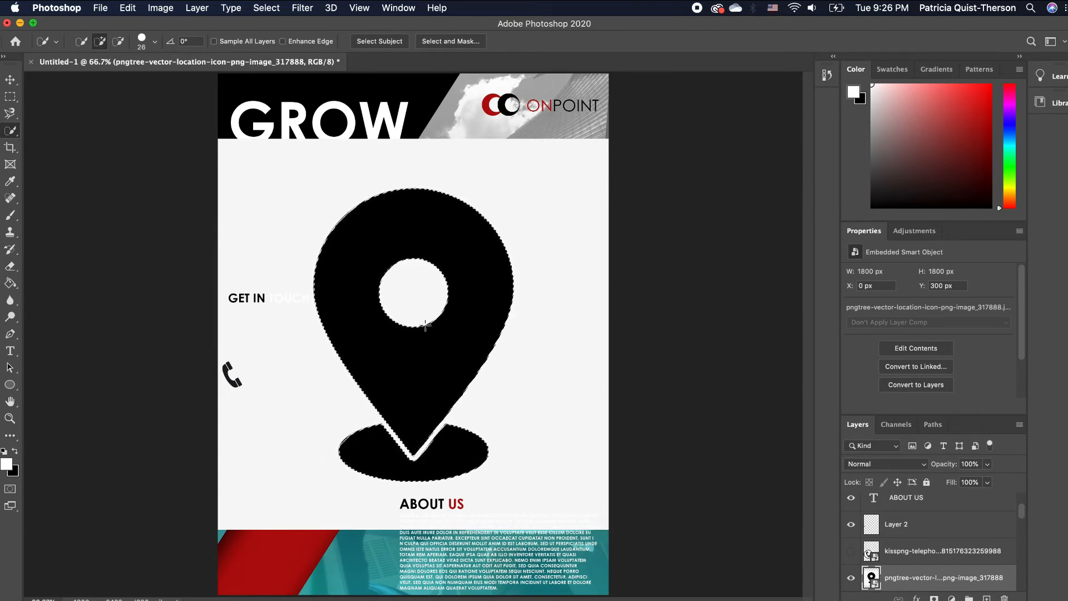
pyautogui.rightClick(439, 346)
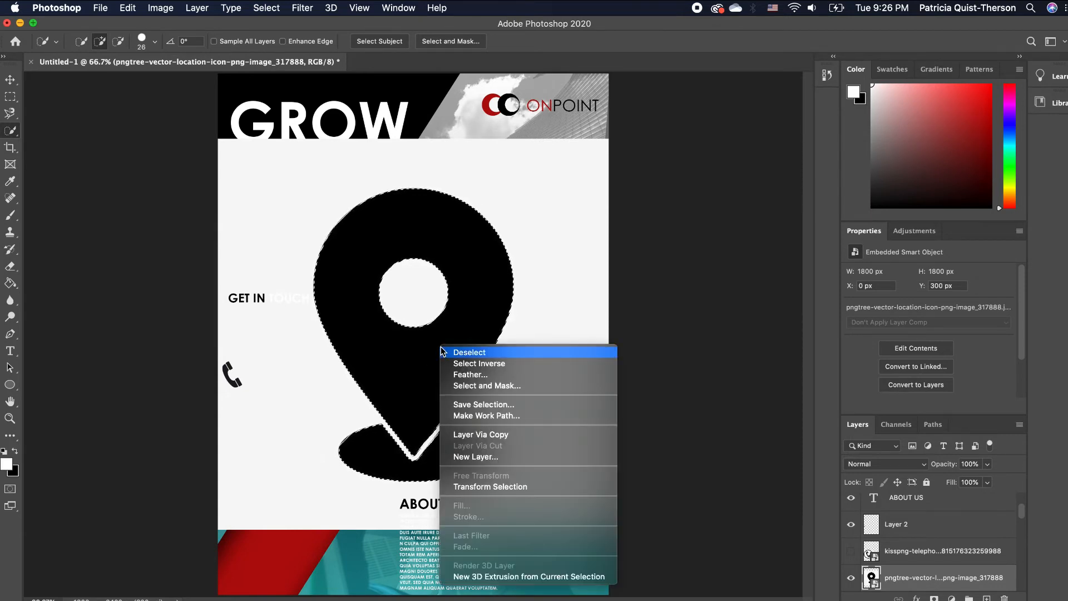
pyautogui.click(504, 435)
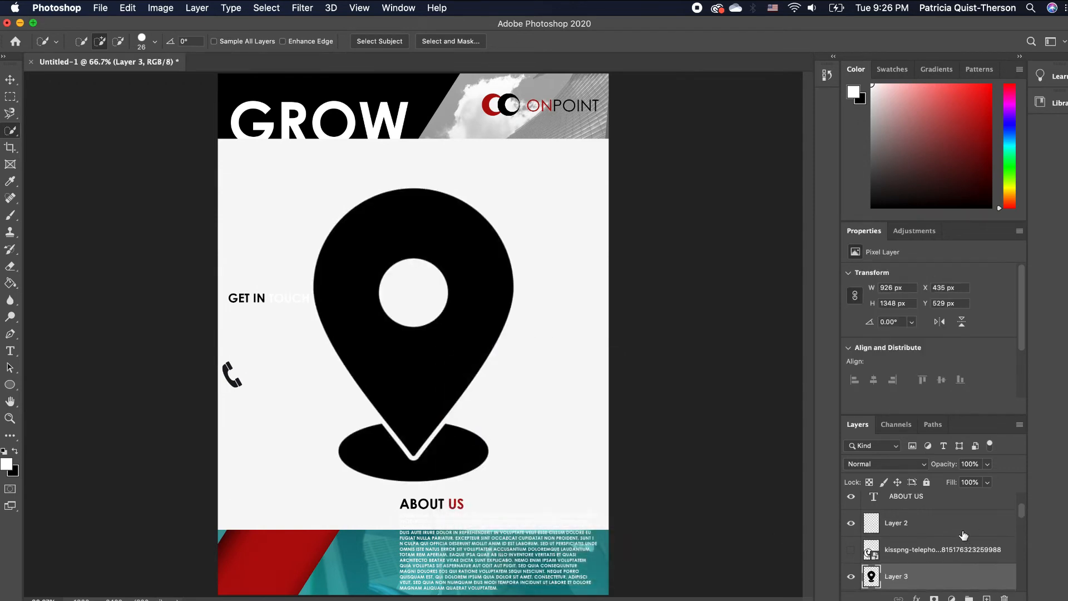
pyautogui.scroll(-1, 963, 535)
pyautogui.click(850, 581)
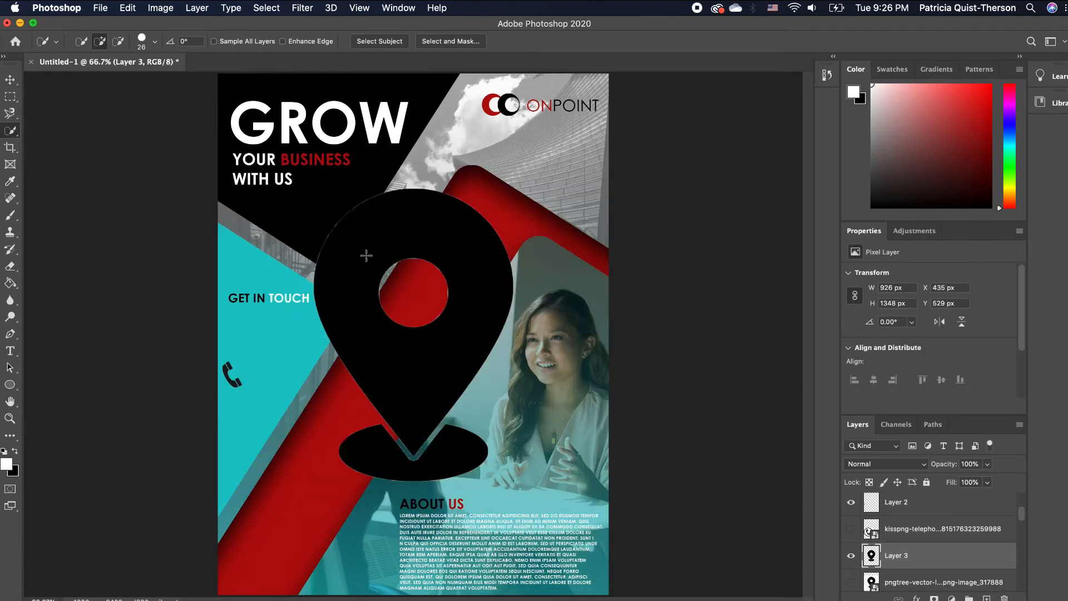
# - Scale the location pin down to about 95 px wide and place it on the teal shape just above the handset
pyautogui.click(10, 79)
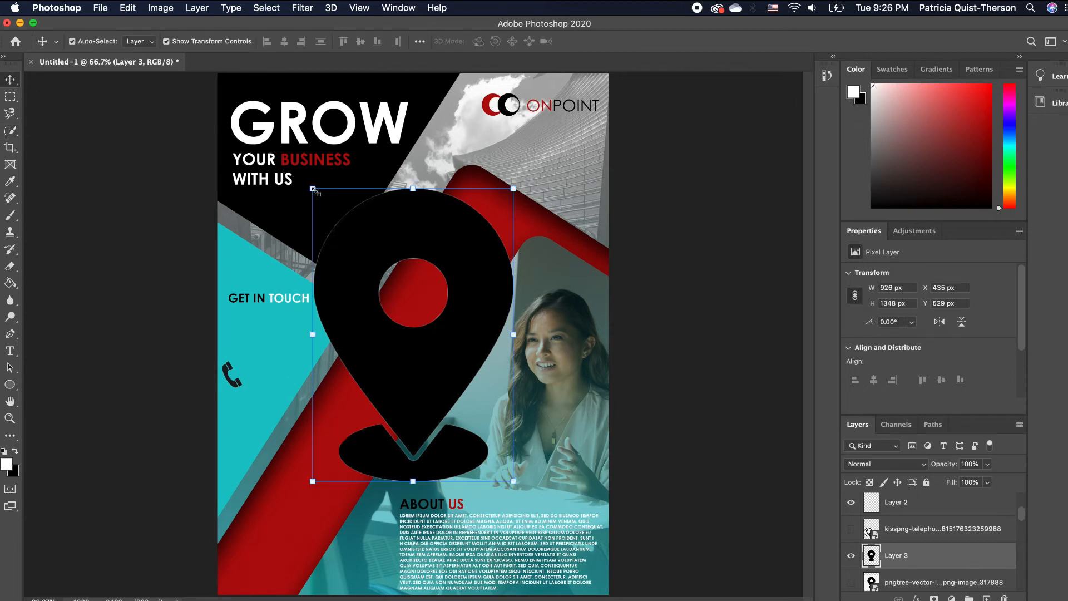
pyautogui.moveTo(313, 189); pyautogui.dragTo(232, 330)
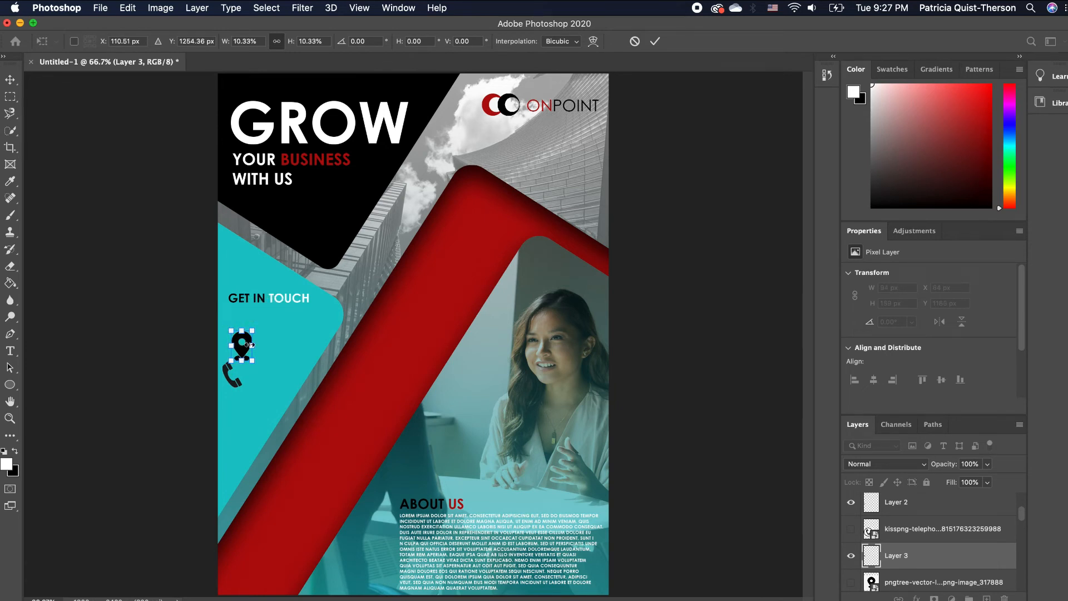
pyautogui.press('Return')
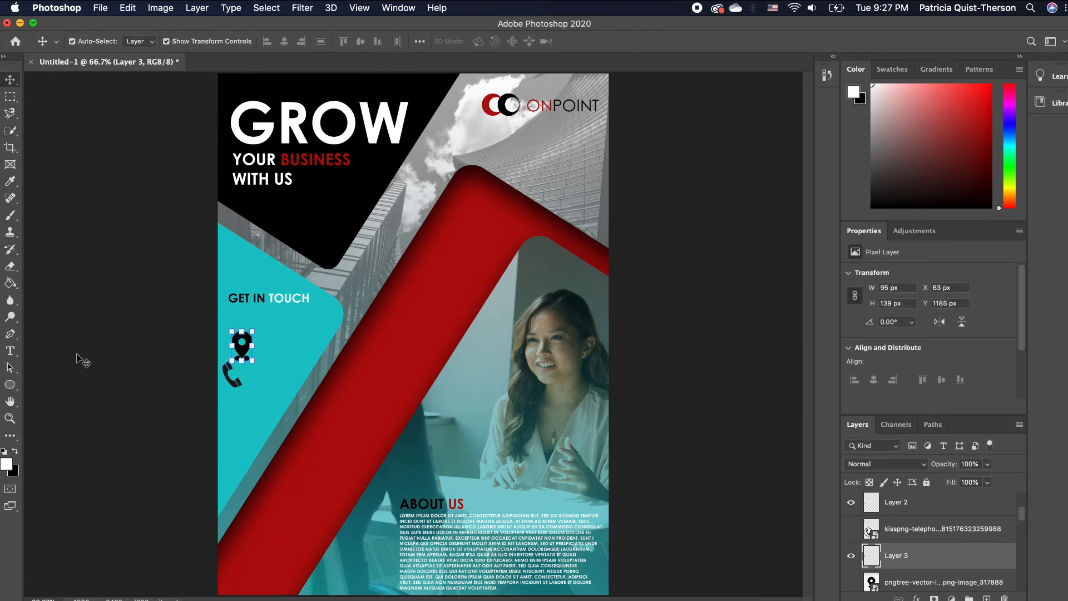
# - Move the handset directly below the GET IN TOUCH heading, aligned with the heading's left edge, and shrink it to small bullet size
pyautogui.click(10, 418)
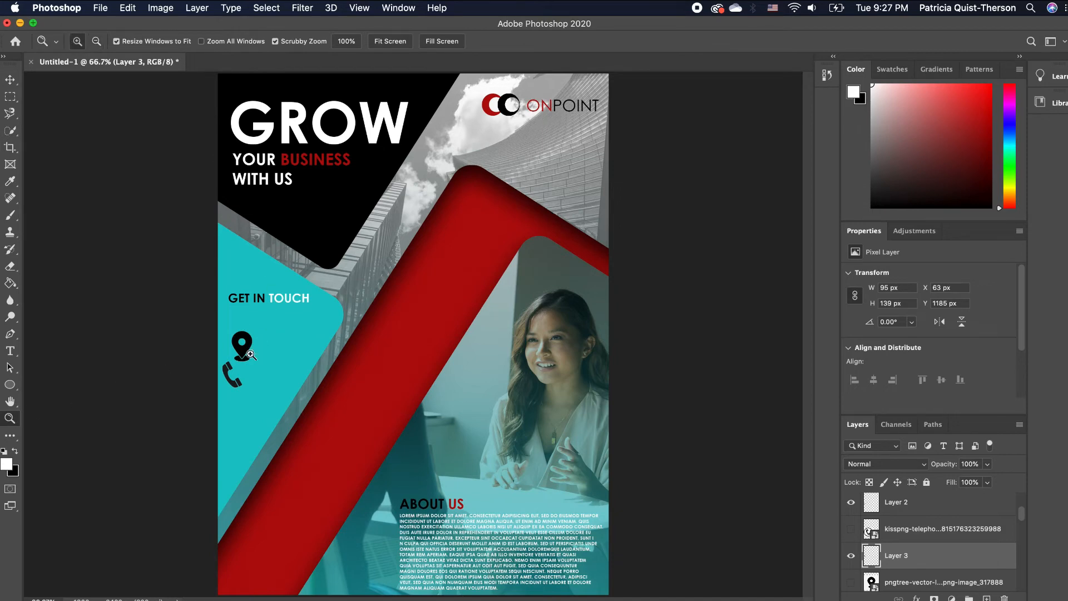
pyautogui.click(238, 372)
pyautogui.click(254, 271)
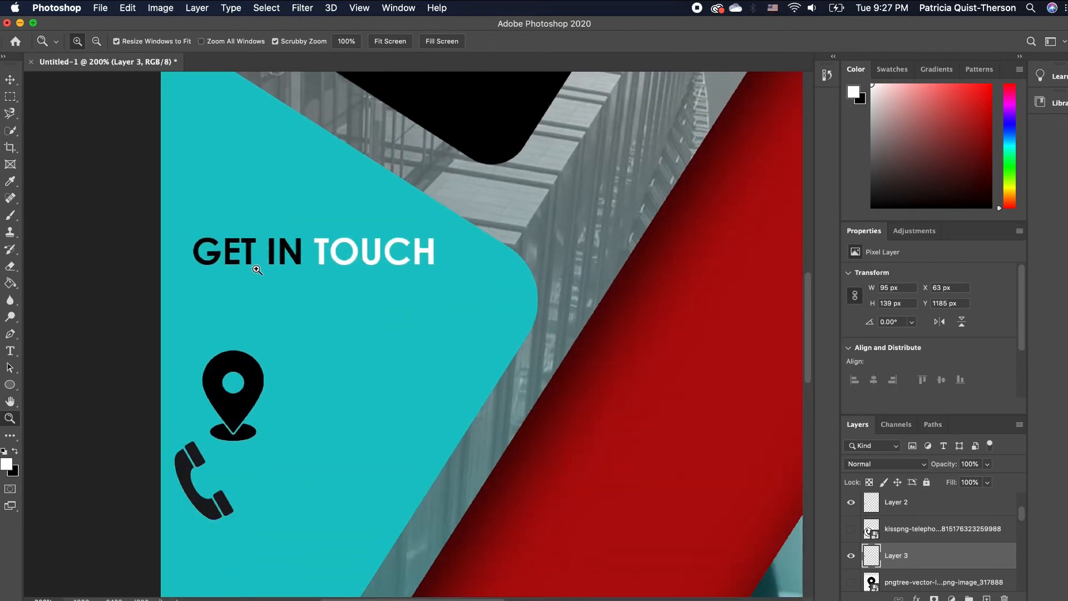
pyautogui.press('v')
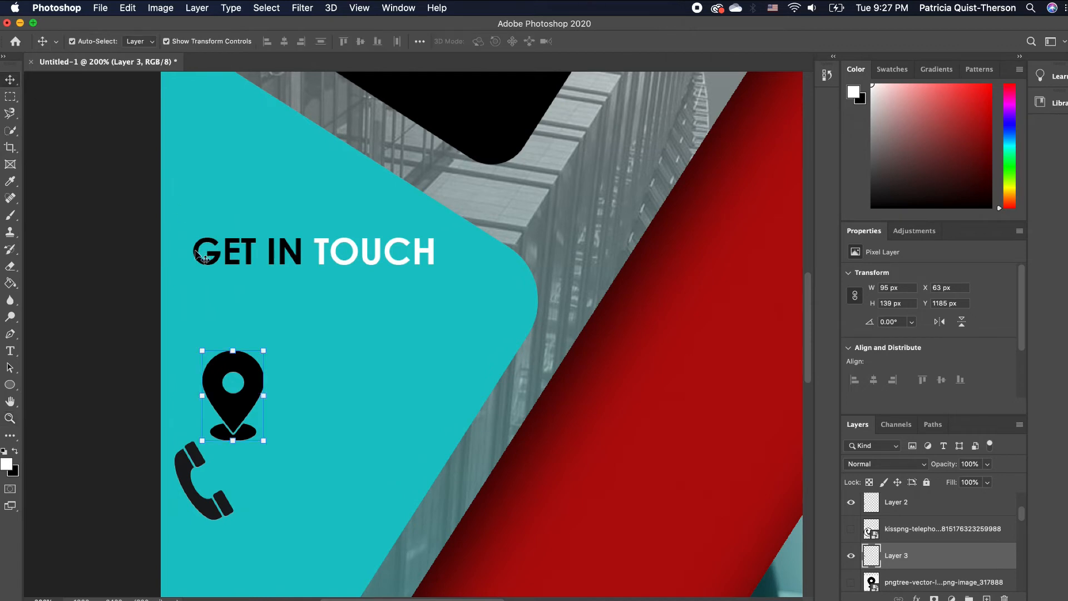
pyautogui.click(271, 295)
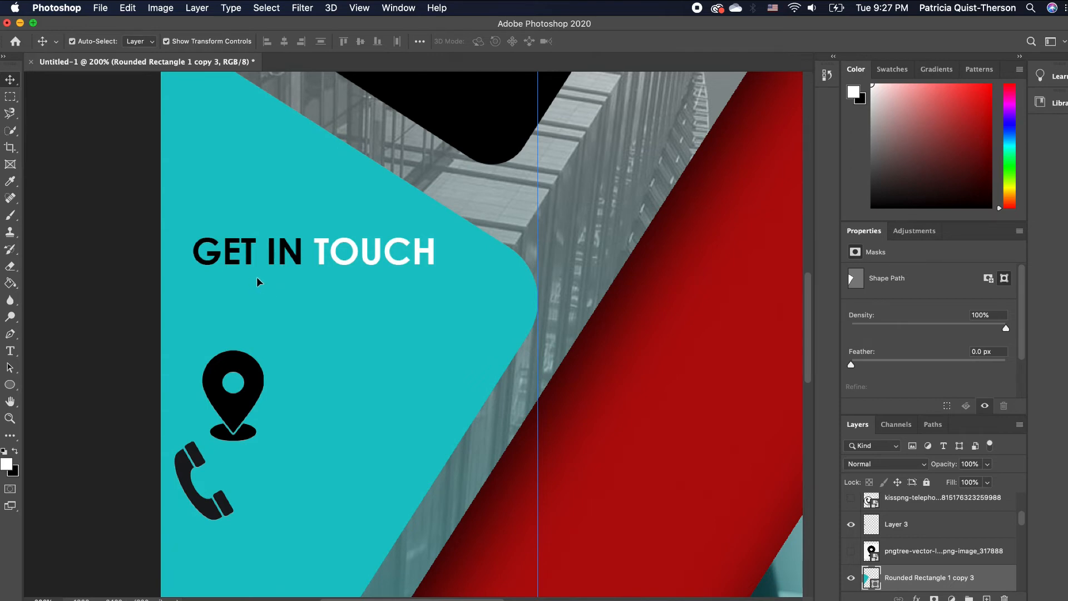
pyautogui.click(214, 511)
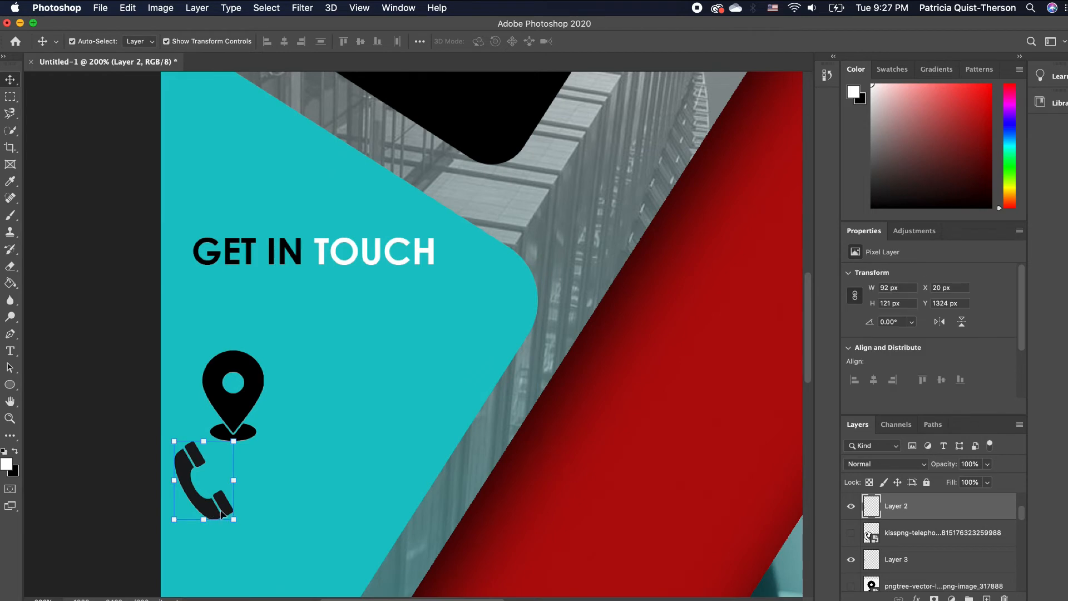
pyautogui.moveTo(222, 511); pyautogui.dragTo(253, 451)
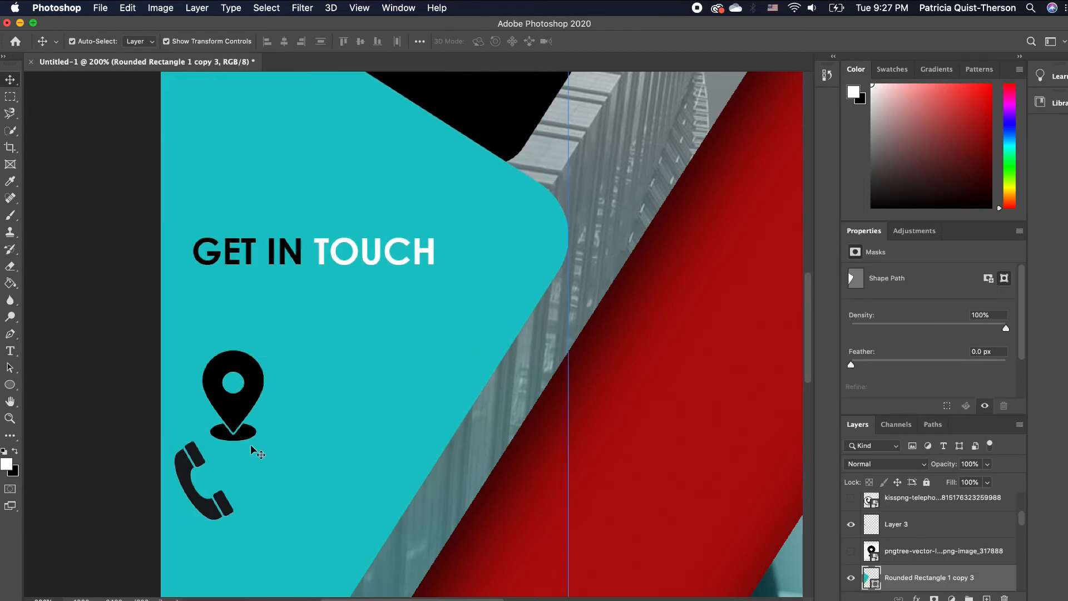
pyautogui.press('super+z')
pyautogui.click(194, 504)
pyautogui.moveTo(195, 504); pyautogui.dragTo(227, 351)
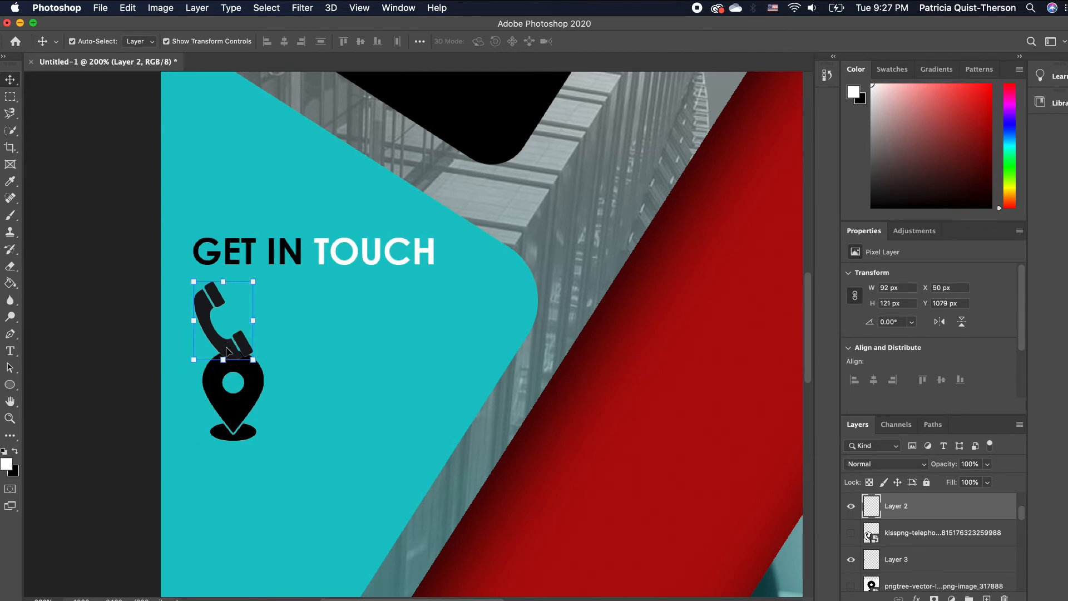
pyautogui.moveTo(253, 283); pyautogui.dragTo(205, 329)
pyautogui.press('Return')
# - Scale the location pin down to about 39 by 57 px and align it directly below the handset
pyautogui.click(232, 389)
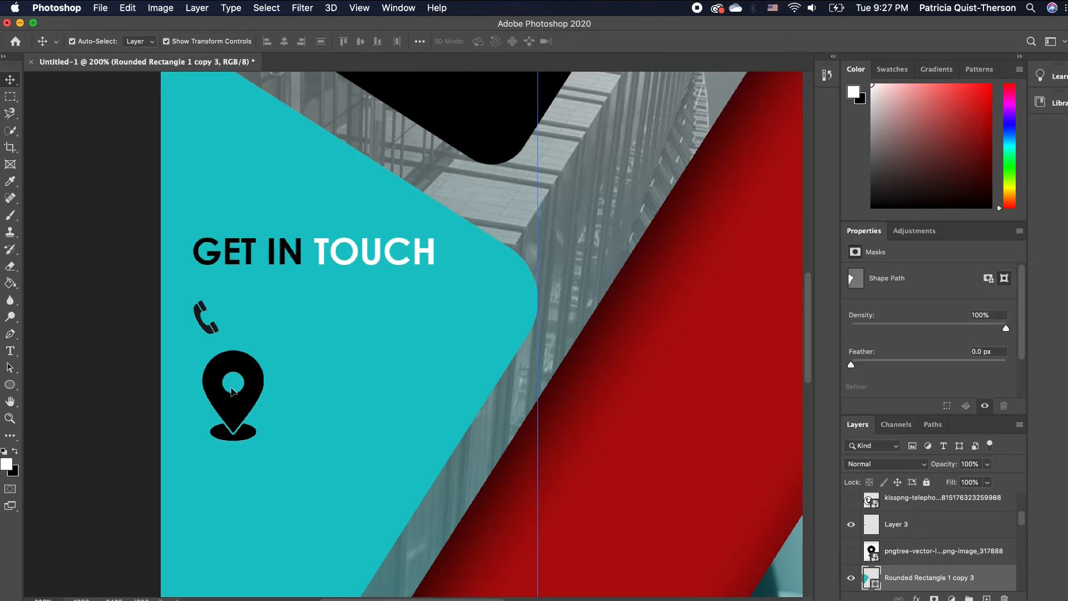
pyautogui.click(248, 370)
pyautogui.moveTo(198, 347); pyautogui.dragTo(204, 379)
pyautogui.press('Return')
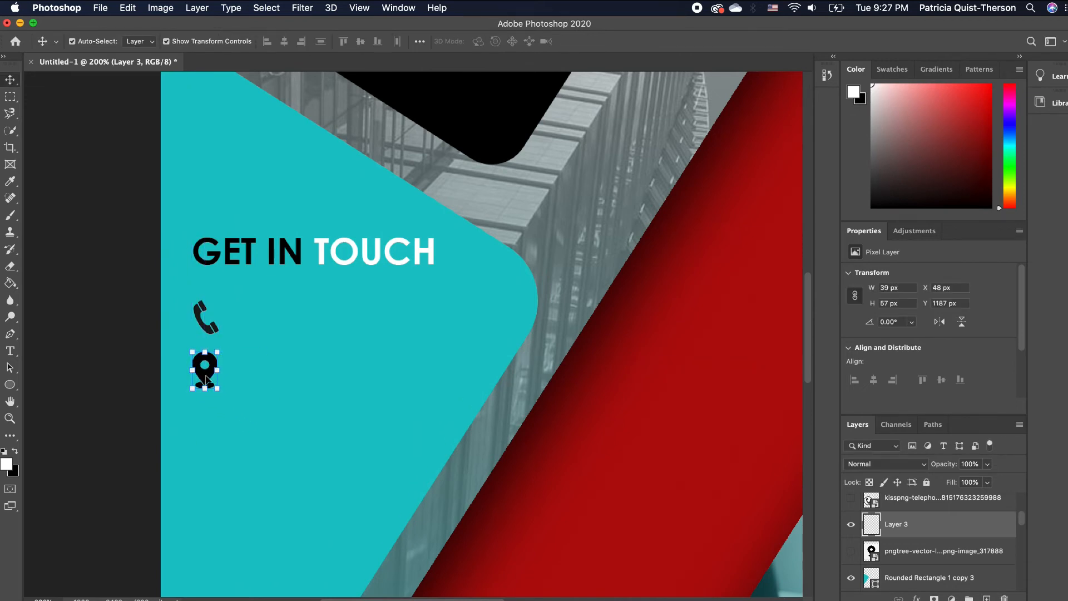
# - Add the company's phone number as white Century Gothic Bold text beside the icons and scale it down to about 229 px wide
pyautogui.press('t')
pyautogui.click(292, 361)
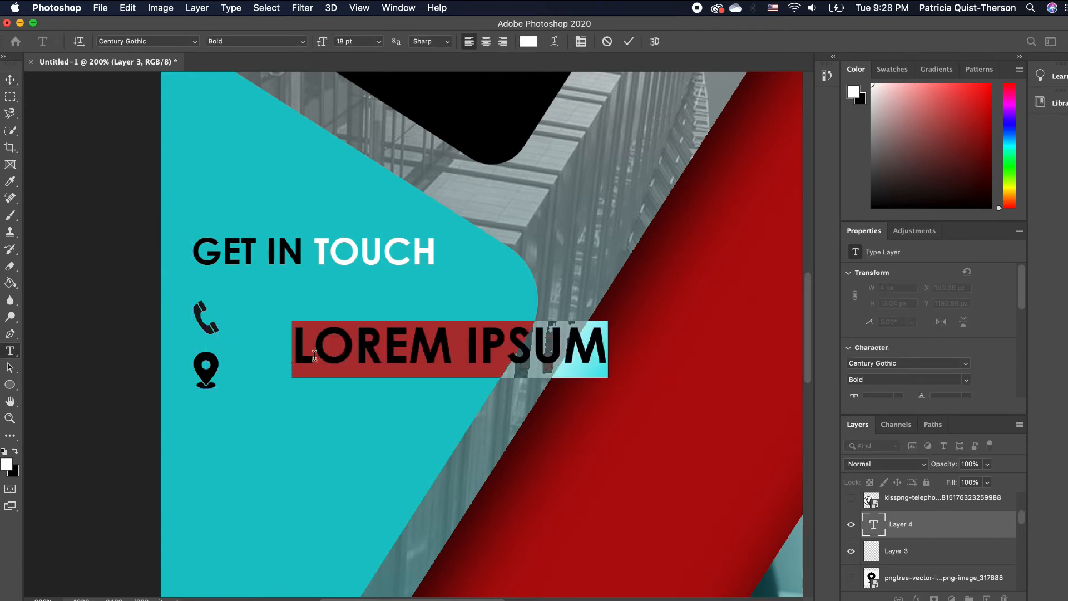
pyautogui.write('100')
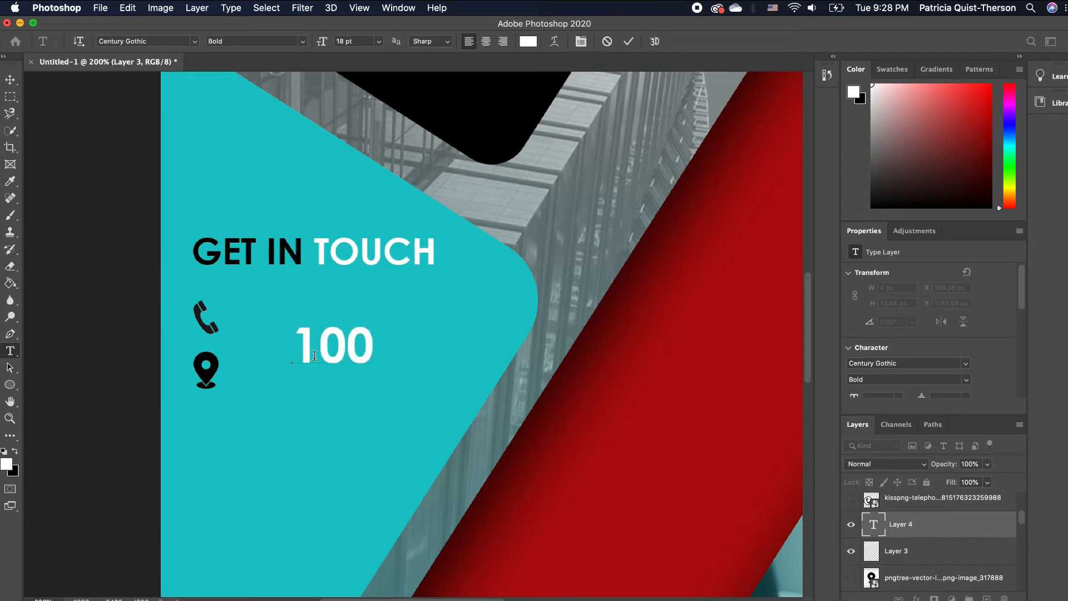
pyautogui.press('BackSpace')
pyautogui.press('BackSpace')
pyautogui.write('800.ONPOINT')
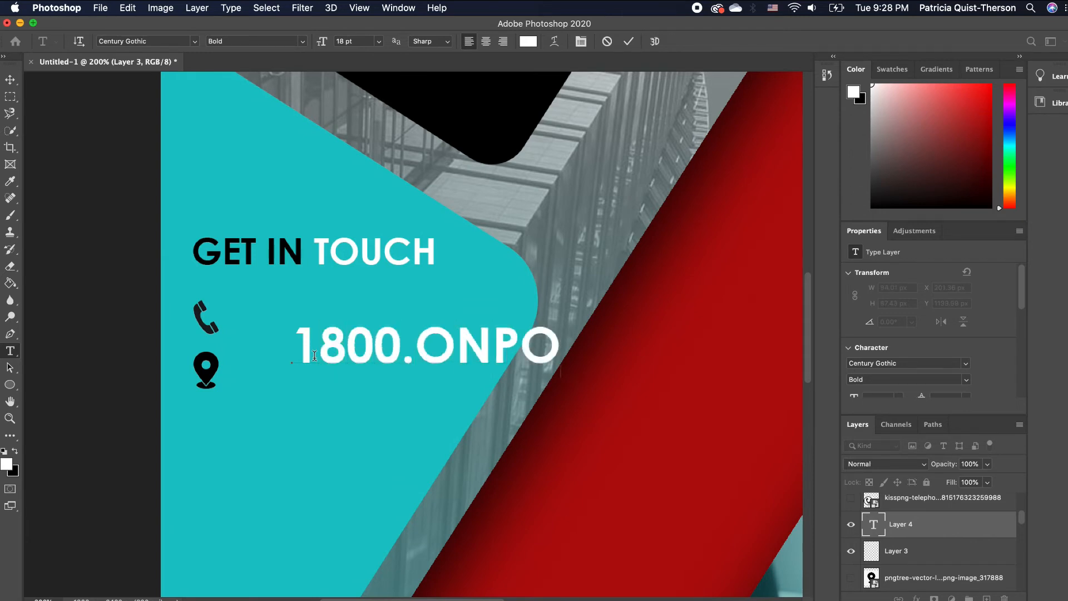
pyautogui.moveTo(628, 334); pyautogui.dragTo(438, 345)
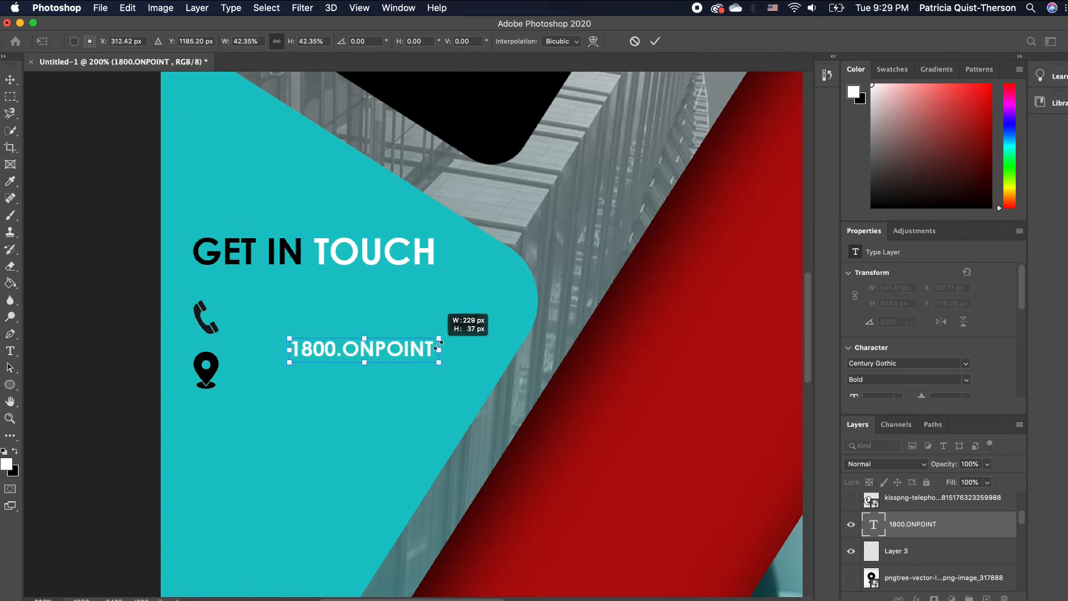
# - Change the phone number text from Bold to the Regular style of Century Gothic
pyautogui.click(10, 351)
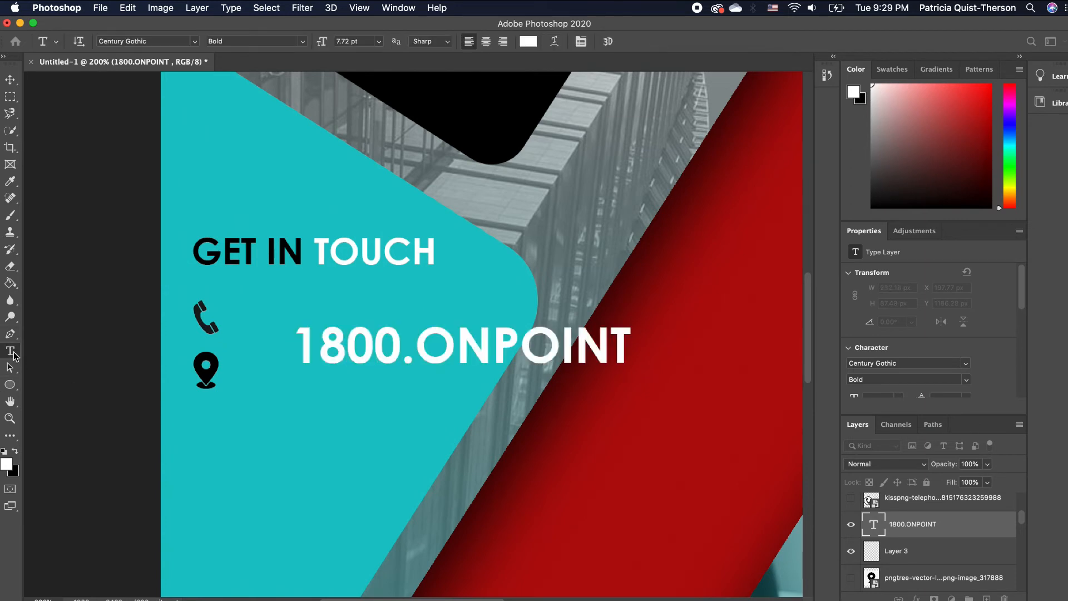
pyautogui.doubleClick(433, 350)
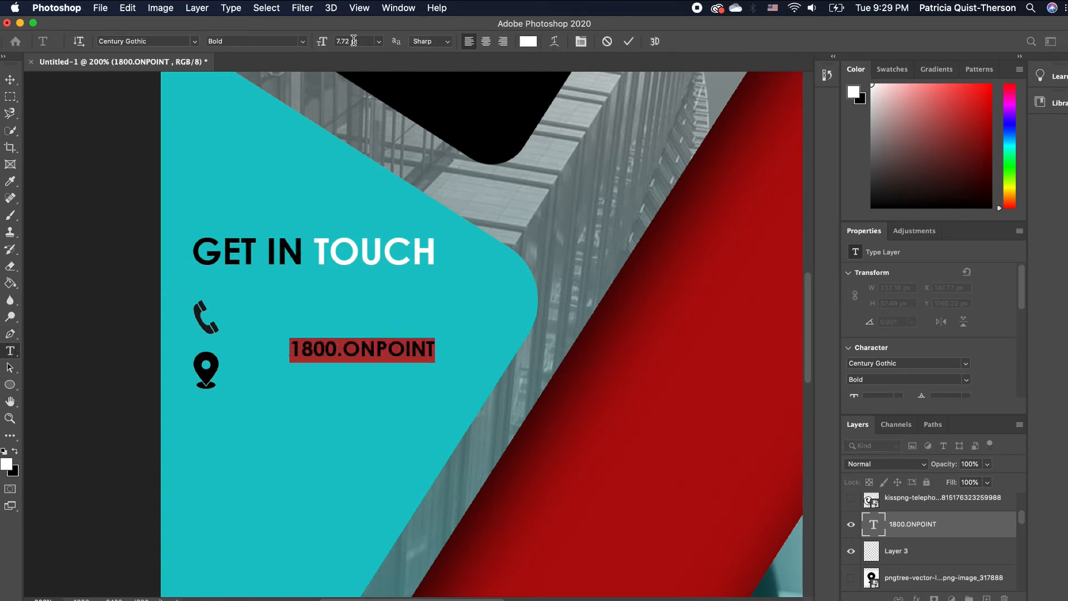
pyautogui.click(303, 41)
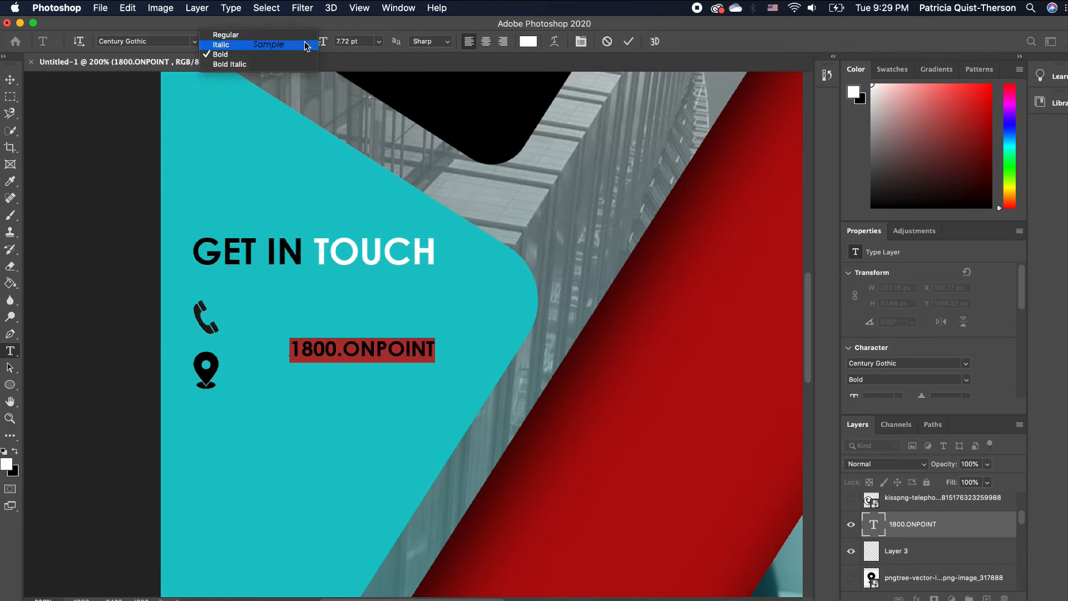
pyautogui.click(232, 42)
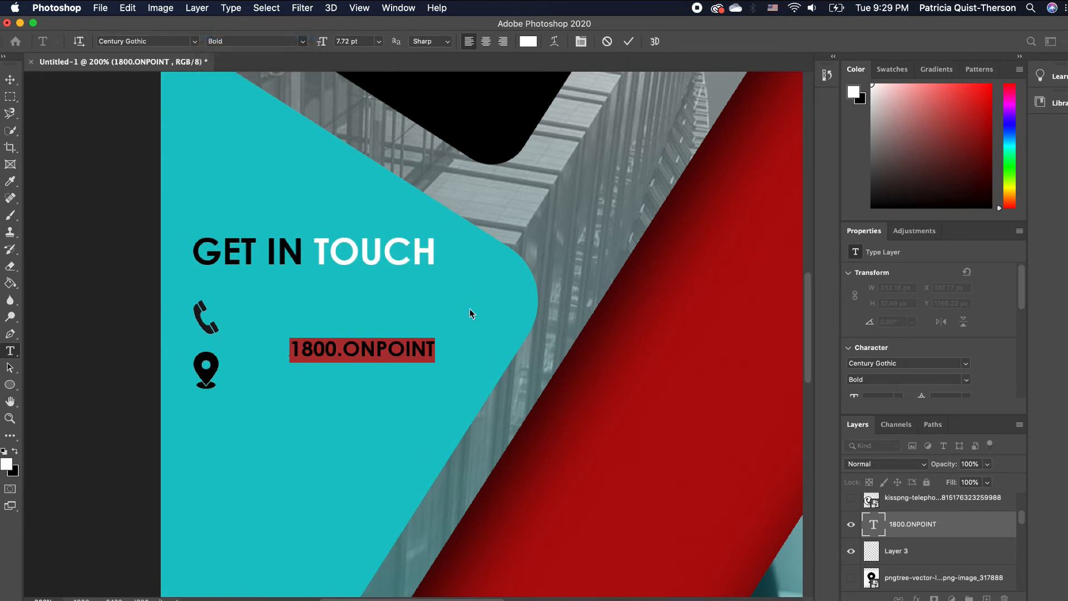
# - Scale the phone number text to about 277 px wide and place it directly beside the handset icon
pyautogui.click(10, 80)
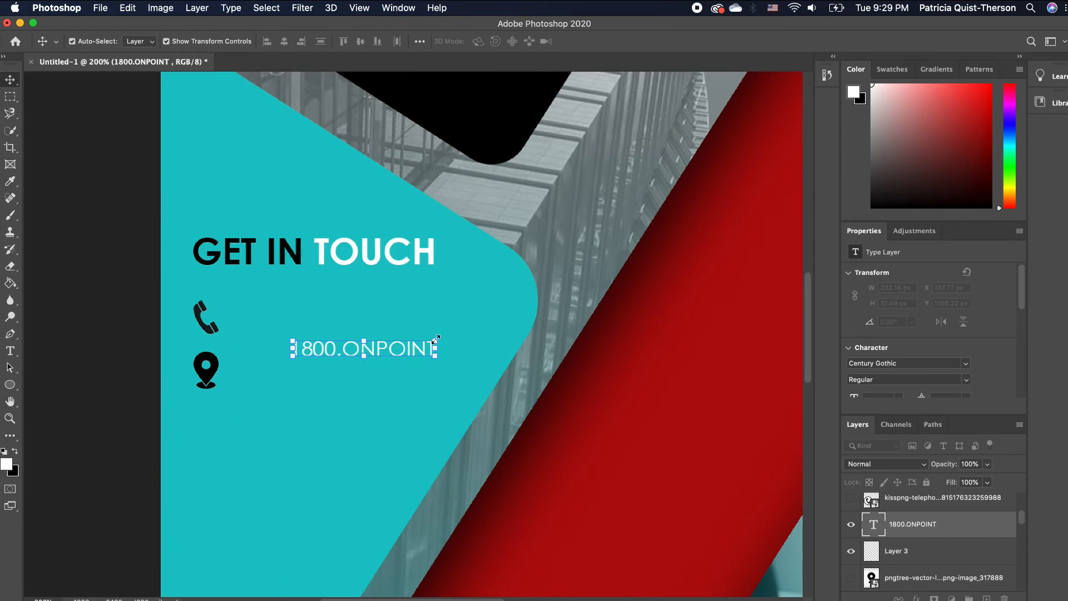
pyautogui.moveTo(434, 341); pyautogui.dragTo(387, 311)
pyautogui.press('Return')
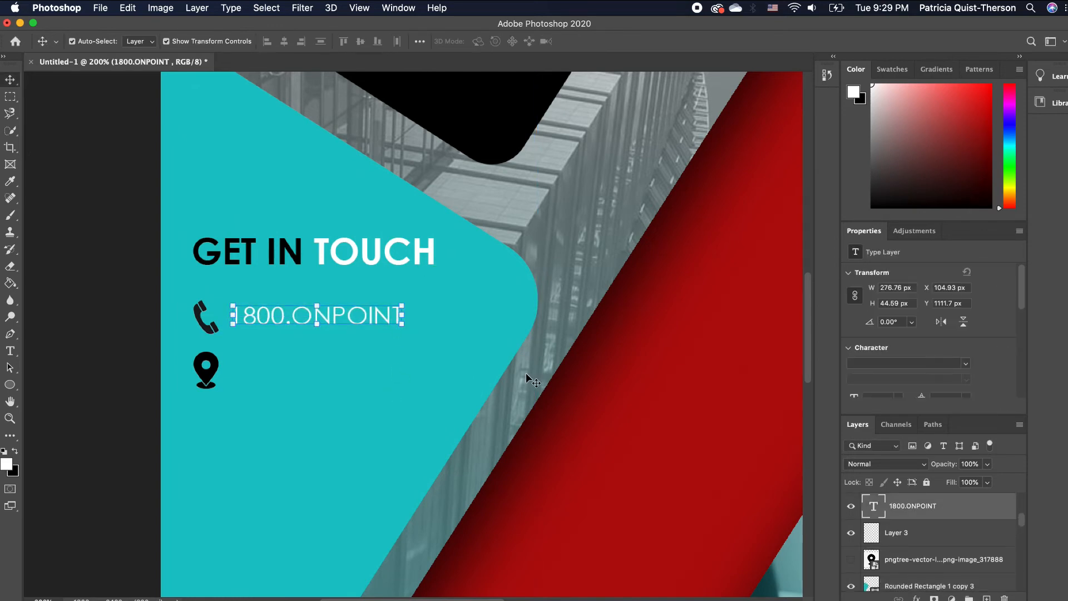
# - Duplicate the phone number text and place the copy beside the location pin
pyautogui.press('super+j')
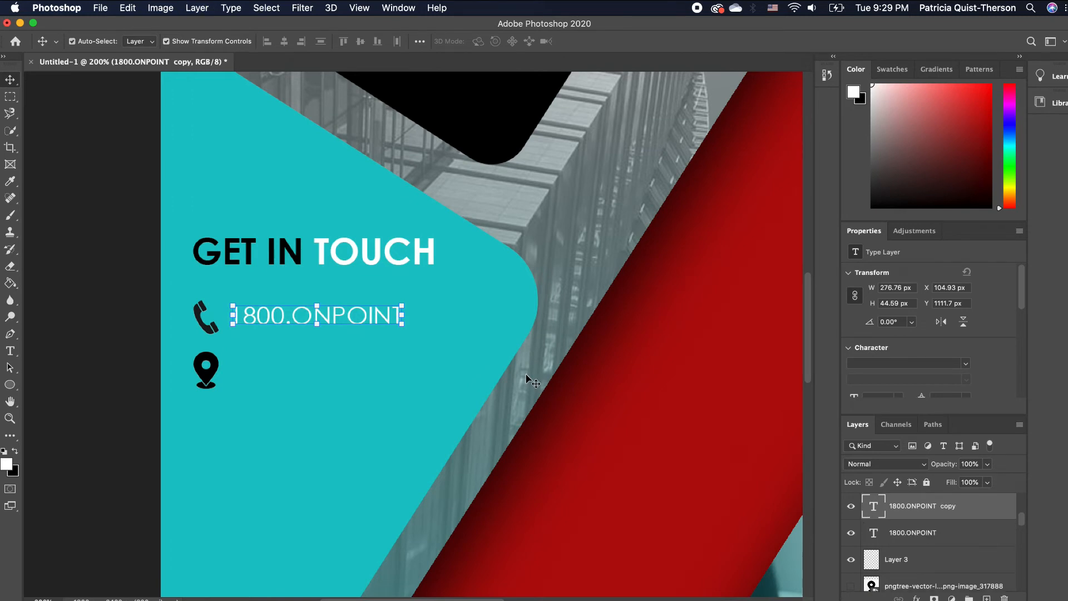
pyautogui.click(356, 368)
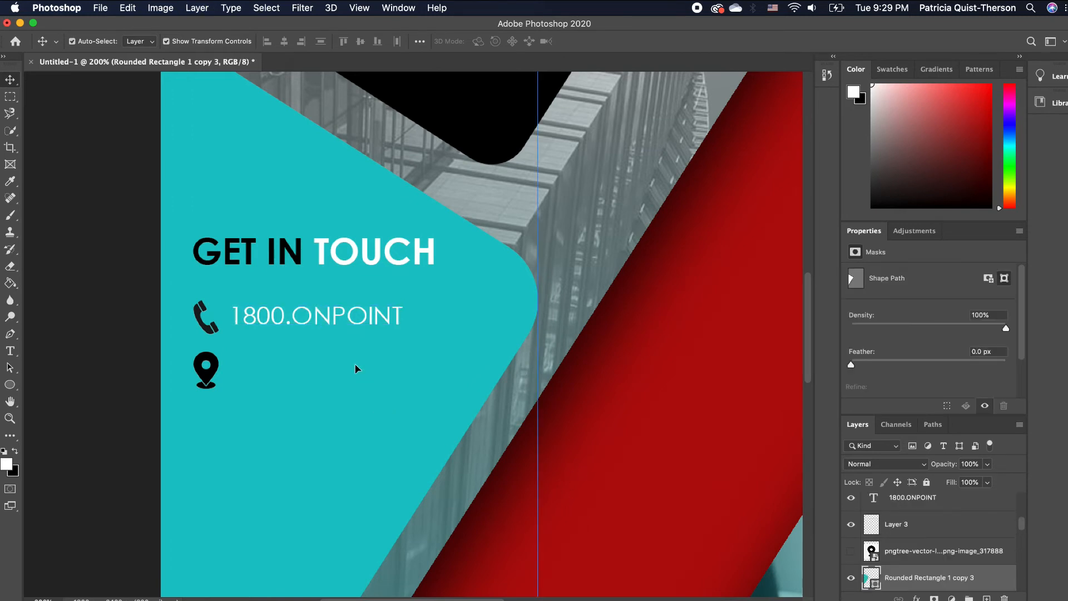
pyautogui.click(343, 314)
pyautogui.press('super+j')
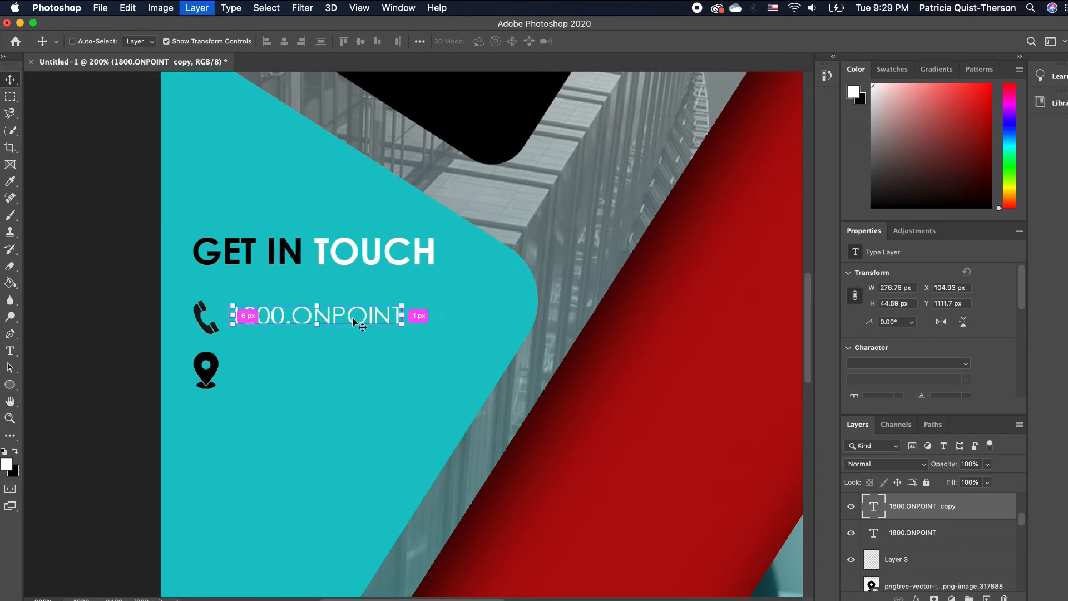
pyautogui.moveTo(361, 313); pyautogui.dragTo(356, 374)
# - Replace the copied text beside the location pin with the company's postal address on two lines
pyautogui.press('t')
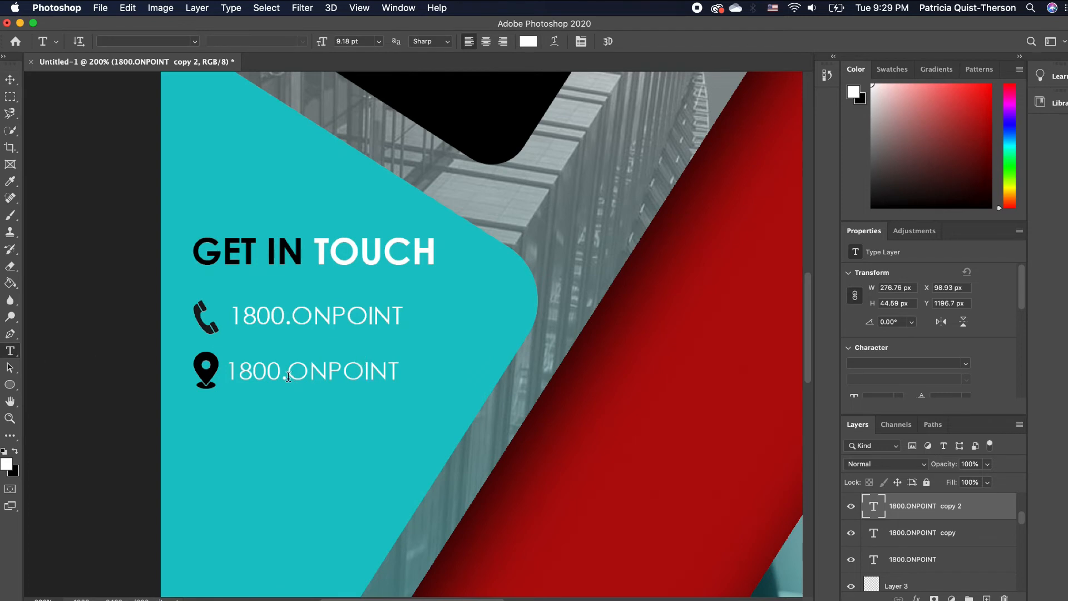
pyautogui.moveTo(288, 376); pyautogui.dragTo(226, 367)
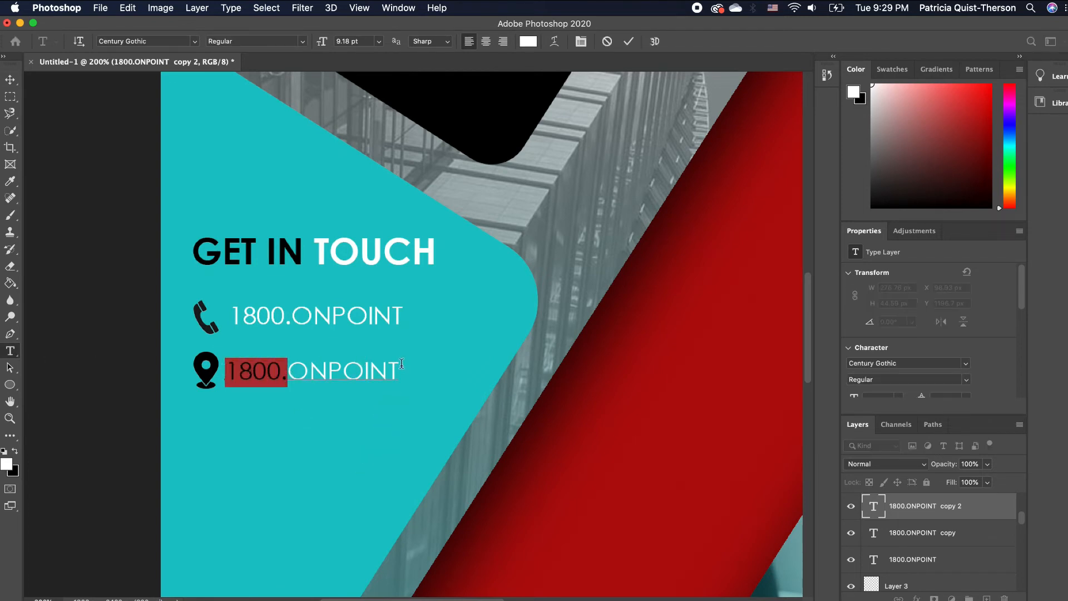
pyautogui.moveTo(401, 364); pyautogui.dragTo(208, 337)
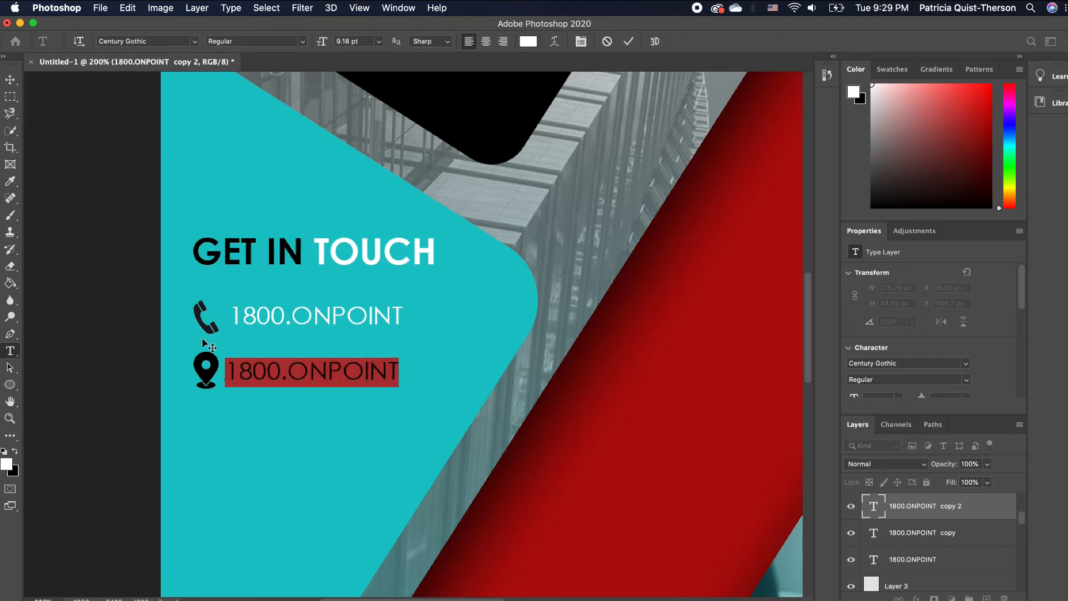
pyautogui.write('567')
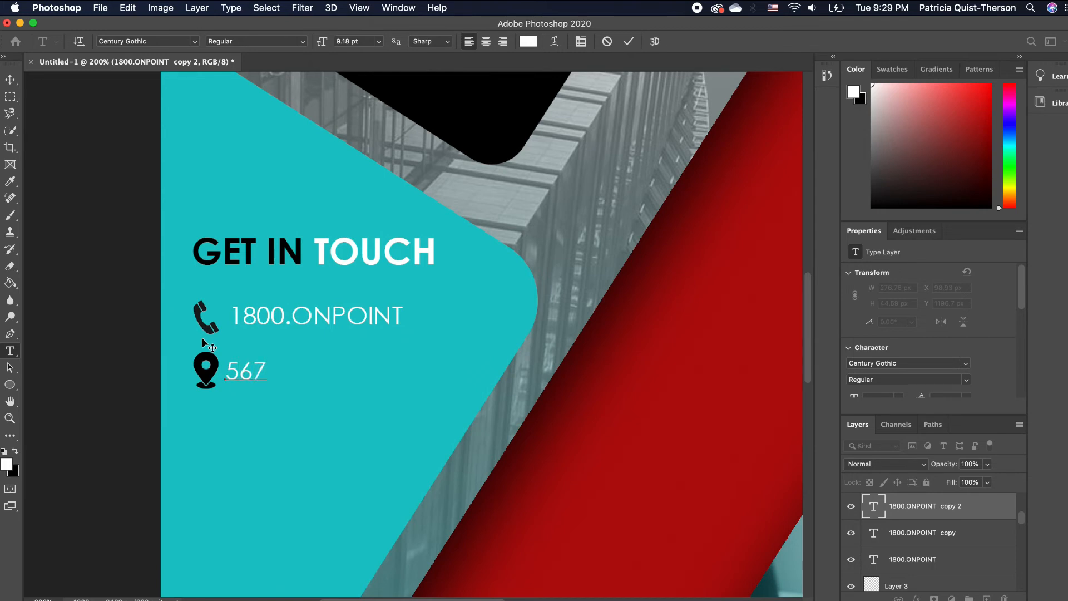
pyautogui.write(' EAST HIGHWAY DR')
pyautogui.press('Return')
pyautogui.write('MEMPHIS, TN 98213')
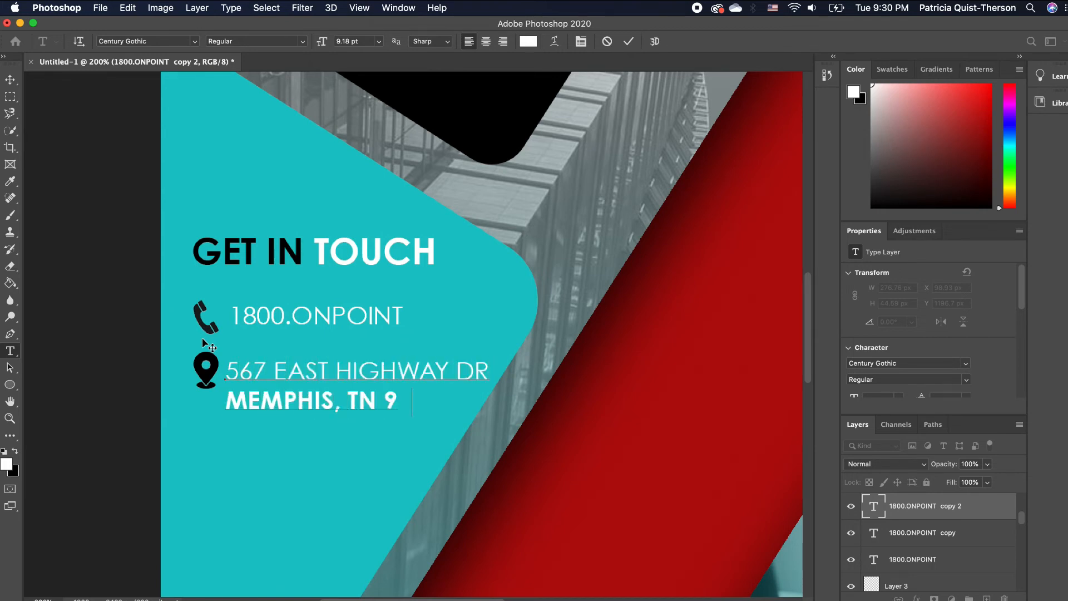
pyautogui.hotkey('ctrl', 'a')
pyautogui.hotkey('ctrl', 'Return')
pyautogui.press('v')
# - Set the second line of the address to the Regular font style
pyautogui.click(10, 351)
pyautogui.moveTo(456, 402); pyautogui.dragTo(226, 402)
pyautogui.click(306, 42)
pyautogui.click(267, 55)
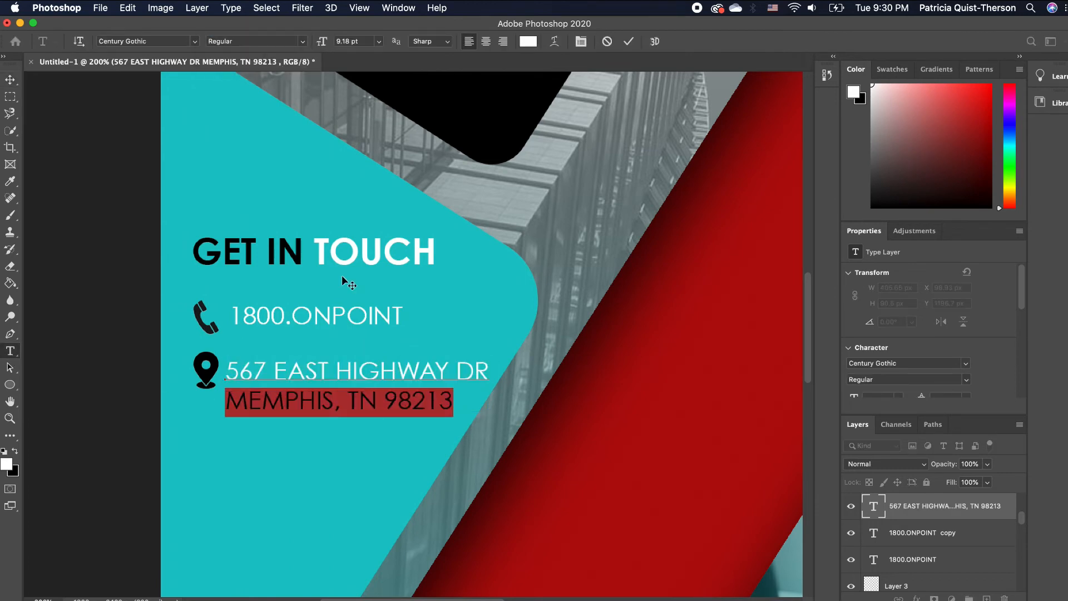
# - Scale down the two-line address and align it beside the location pin, flush with the phone number's left edge
pyautogui.click(10, 80)
pyautogui.moveTo(356, 386); pyautogui.dragTo(360, 368)
pyautogui.moveTo(491, 396); pyautogui.dragTo(455, 389)
pyautogui.press('Return')
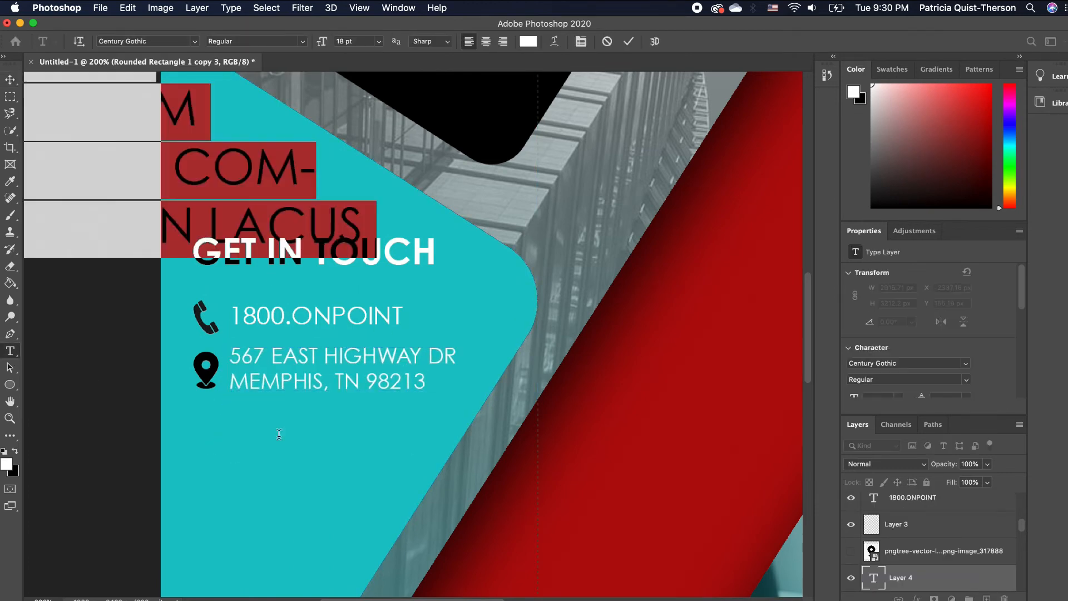
# - Duplicate the phone number text and place the copy below the address, near the icons' left edge
pyautogui.click(357, 322)
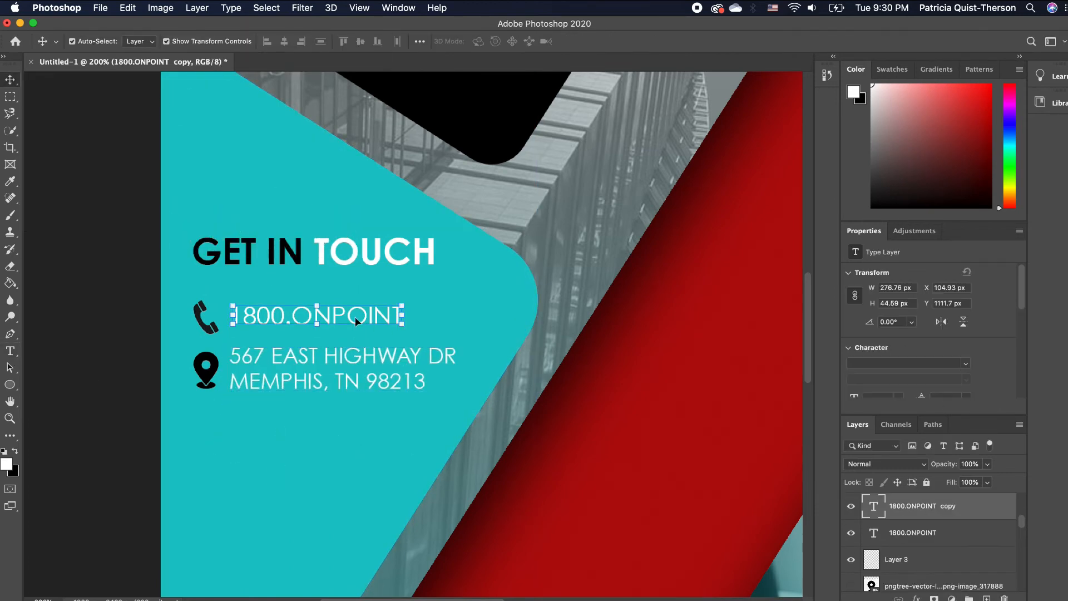
pyautogui.press('super+j')
pyautogui.moveTo(358, 318); pyautogui.dragTo(321, 421)
pyautogui.click(10, 351)
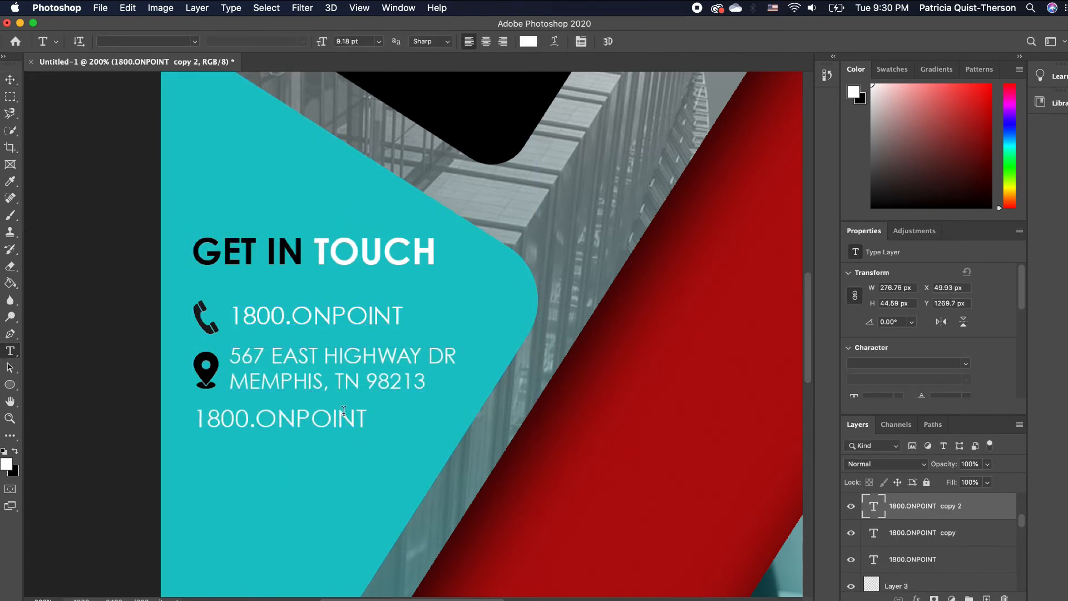
pyautogui.moveTo(254, 420); pyautogui.dragTo(186, 421)
pyautogui.write('WWW.')
pyautogui.click(381, 419)
pyautogui.write('.COM')
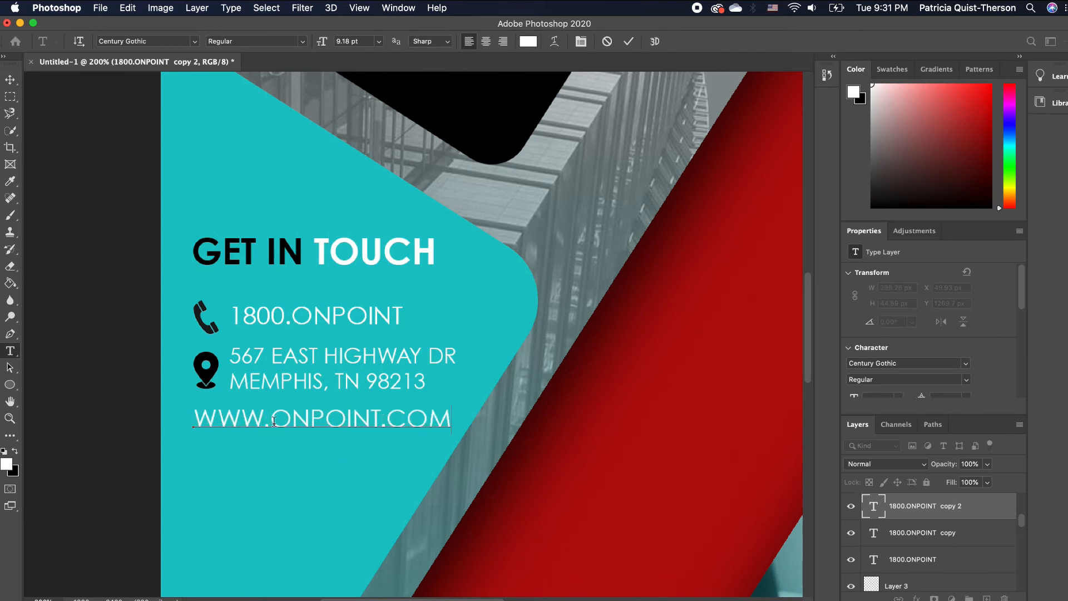
pyautogui.moveTo(273, 421); pyautogui.dragTo(192, 421)
pyautogui.click(4, 451)
pyautogui.click(4, 451)
pyautogui.moveTo(383, 421); pyautogui.dragTo(436, 416)
pyautogui.click(10, 80)
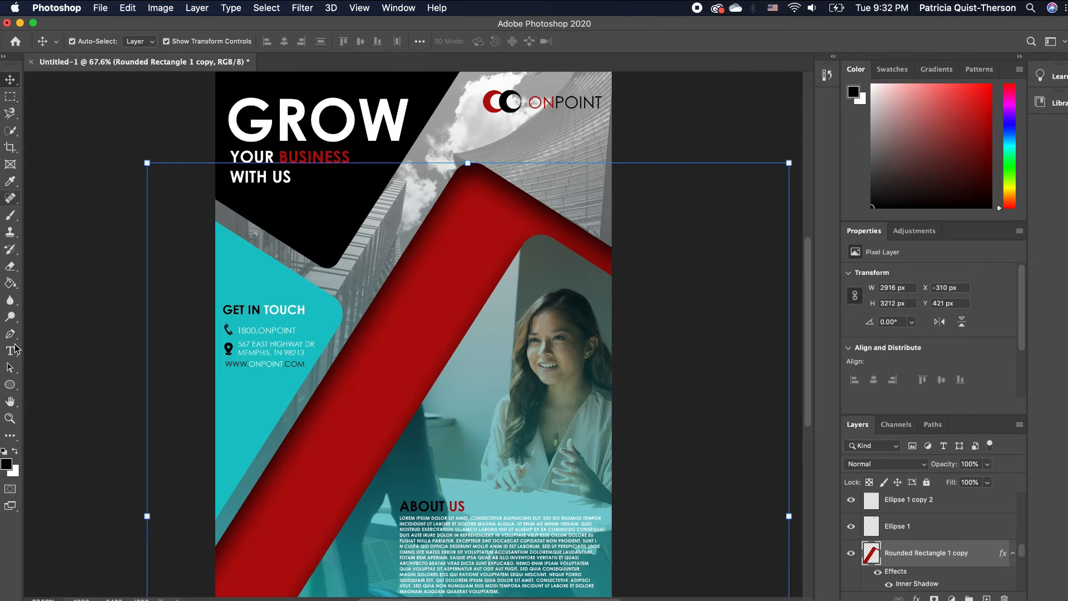
# - Draw a black ellipse about 216 by 205 px near the upper end of the red band
pyautogui.click(11, 389)
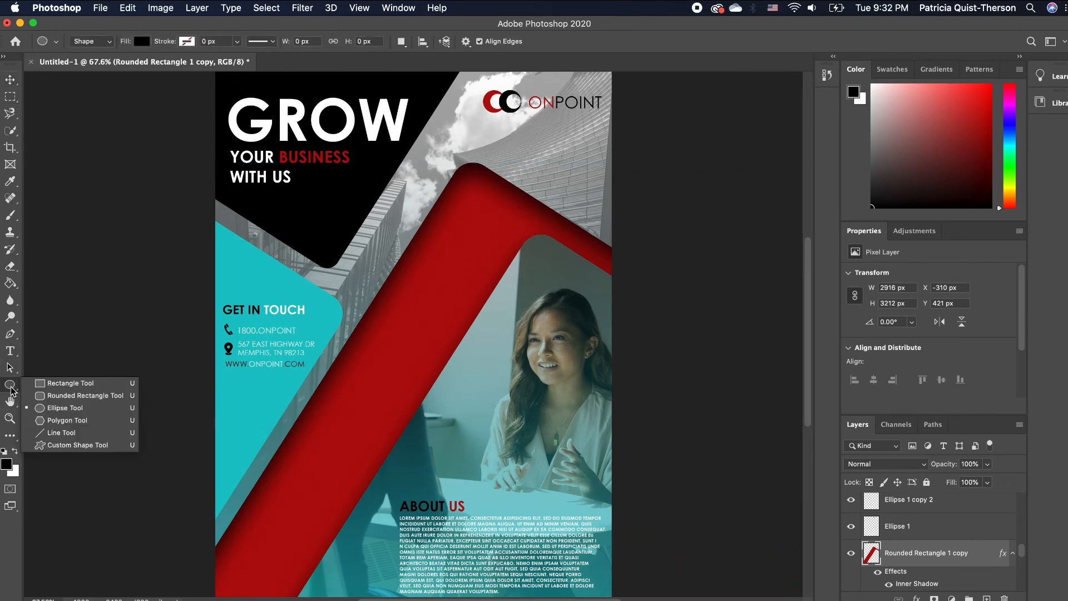
pyautogui.click(51, 408)
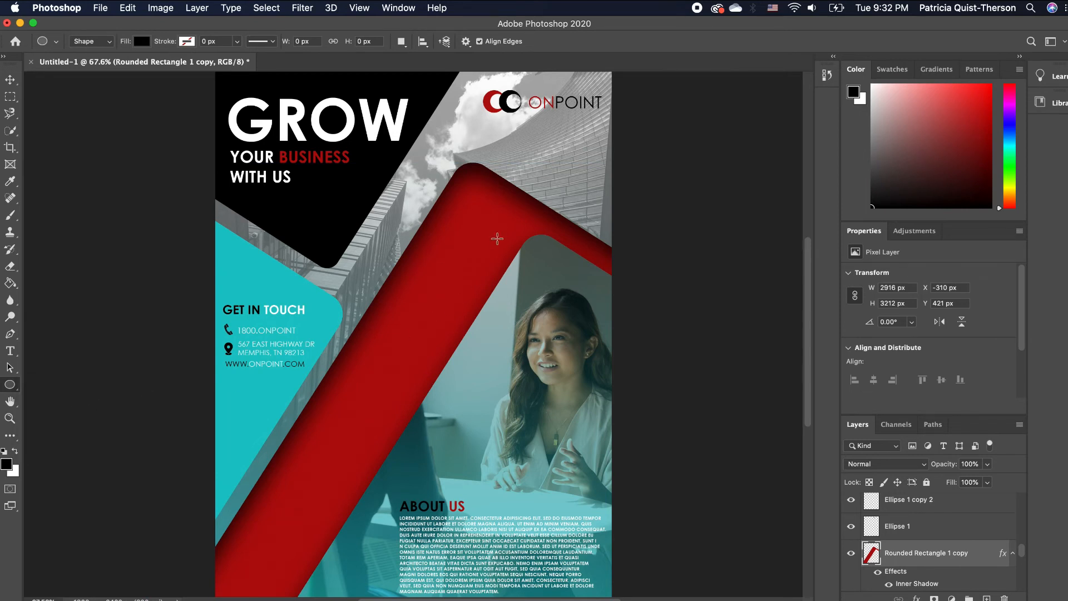
pyautogui.moveTo(448, 219); pyautogui.dragTo(490, 261)
pyautogui.press('v')
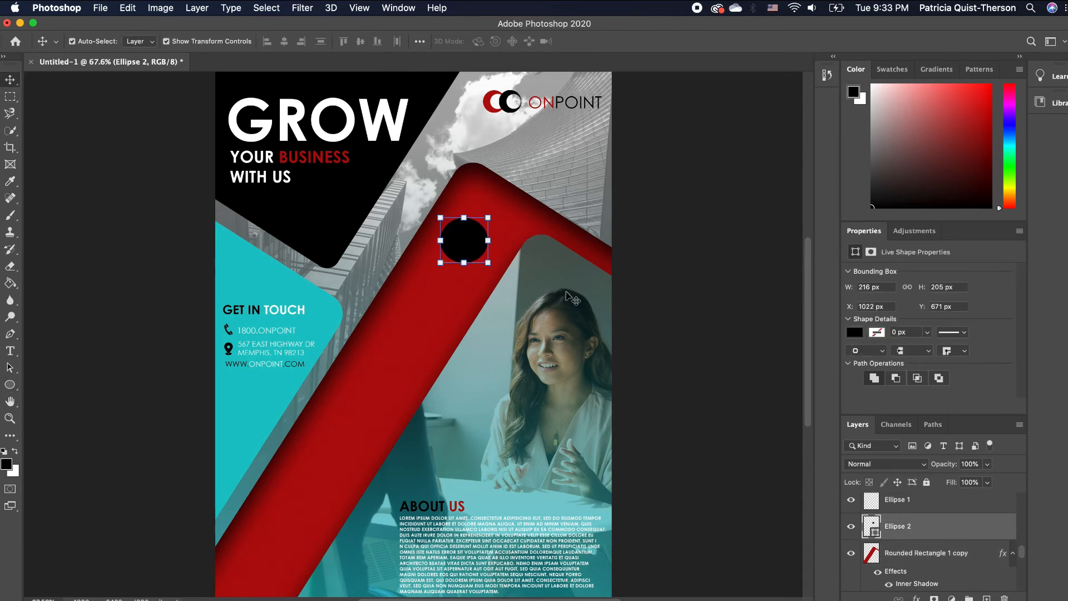
# - Duplicate the black ellipse, rasterize the copy and fill it with white
pyautogui.press('super+j')
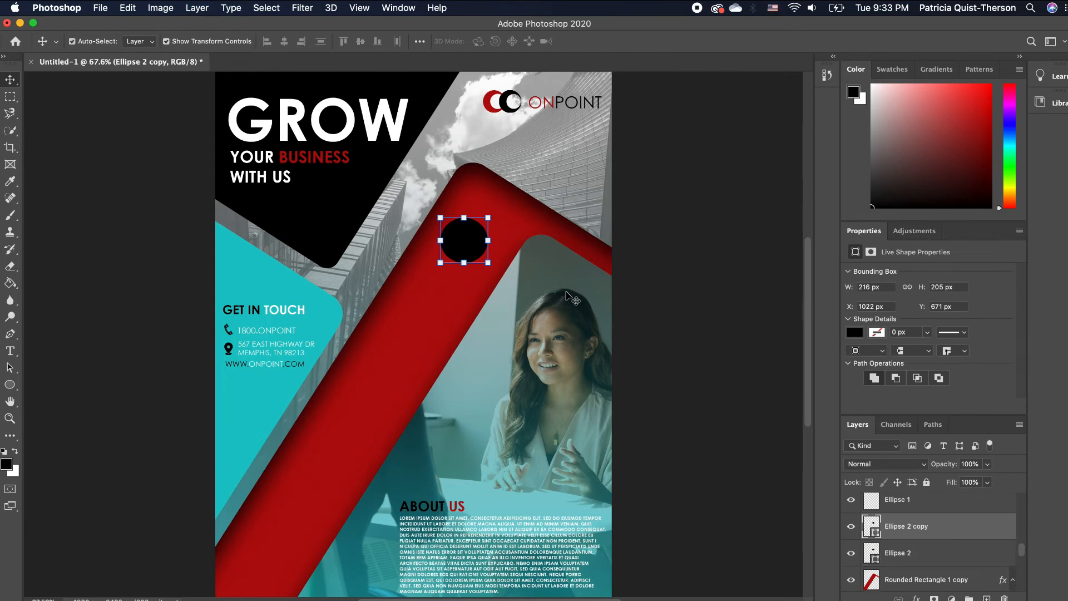
pyautogui.click(17, 451)
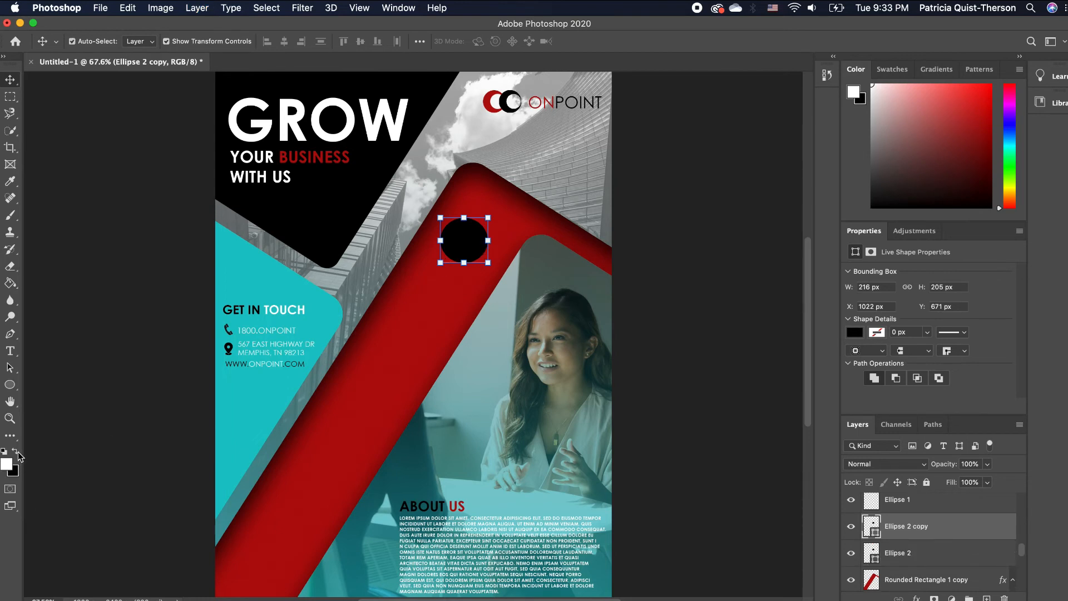
pyautogui.click(11, 284)
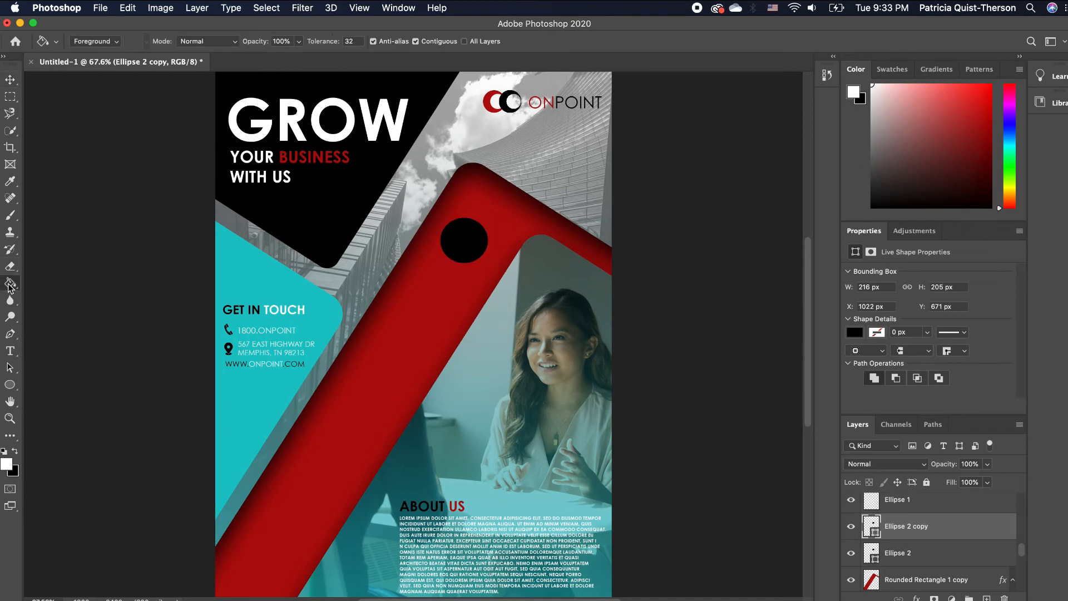
pyautogui.click(462, 238)
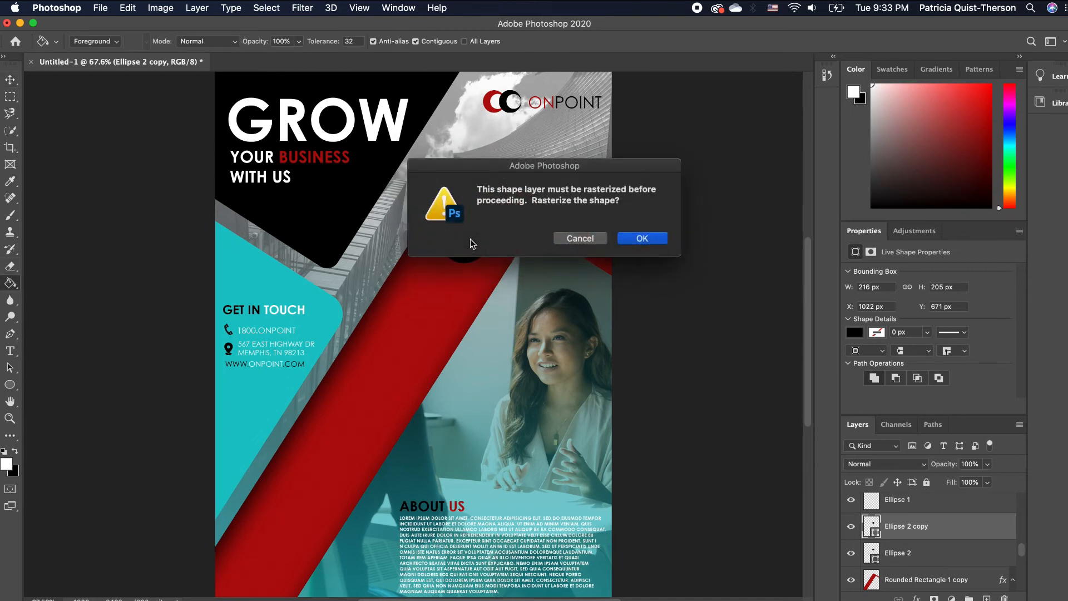
pyautogui.click(643, 239)
pyautogui.click(465, 247)
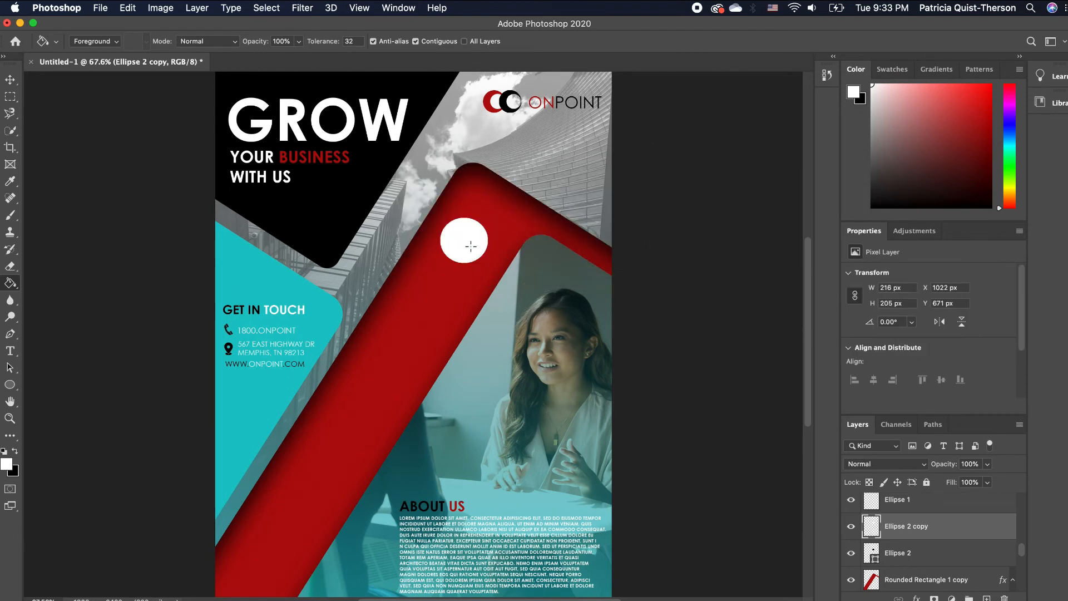
# - Delete the left half of the white ellipse using a rectangular selection about 138 by 290 px, and clear the selection
pyautogui.click(11, 98)
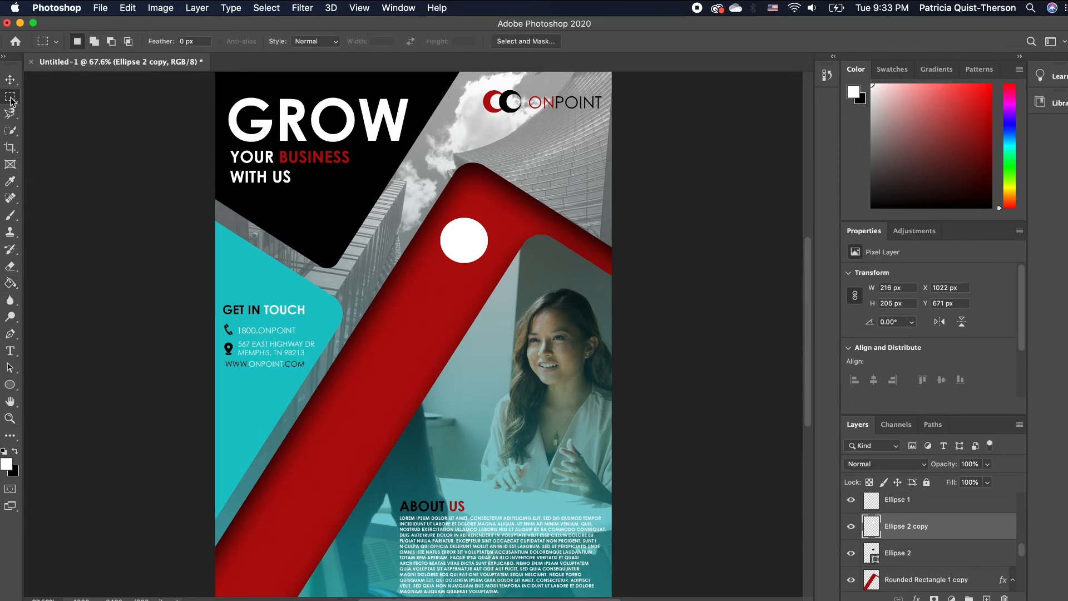
pyautogui.moveTo(436, 214); pyautogui.dragTo(466, 275)
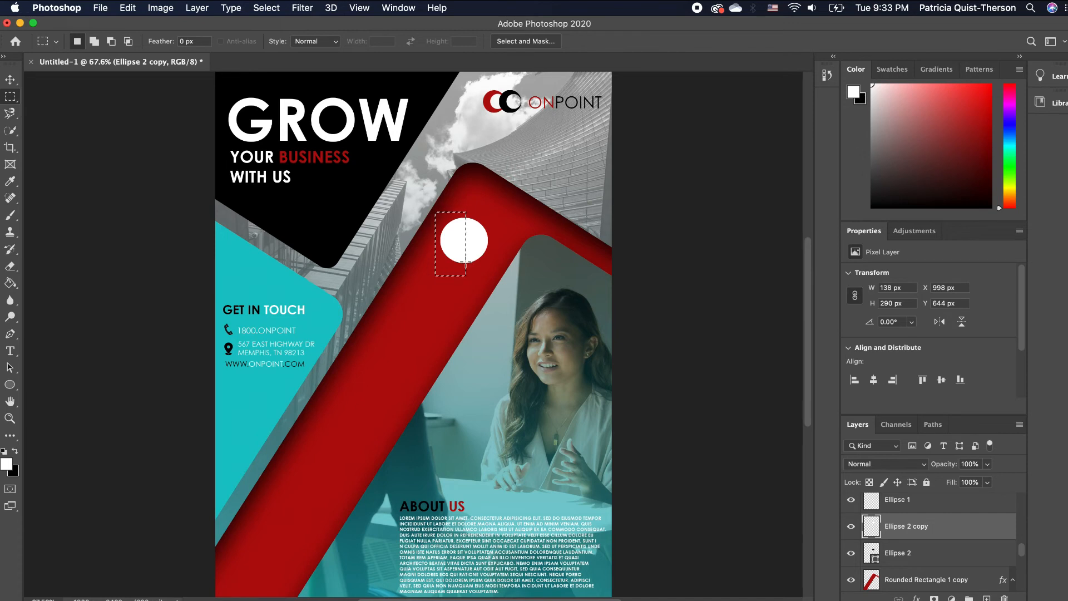
pyautogui.press('super+shift+BackSpace')
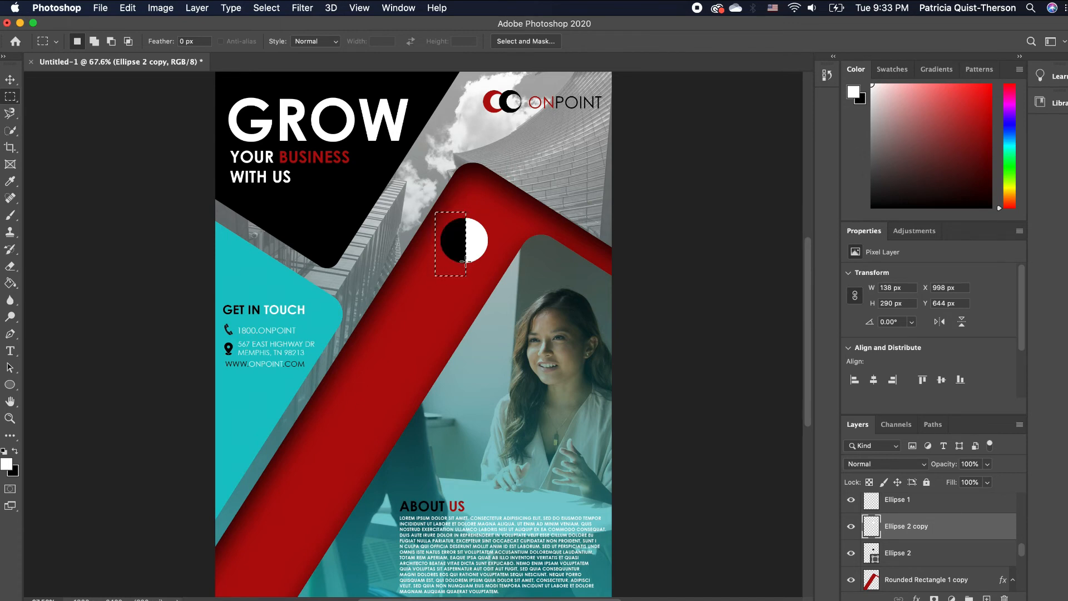
pyautogui.press('super+d')
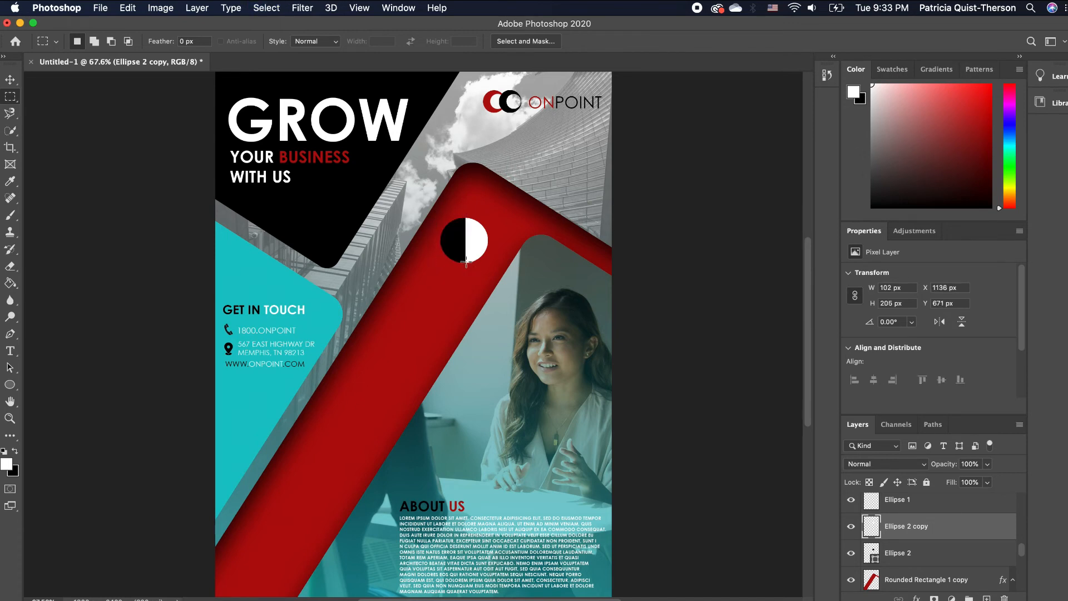
# - Lower the opacity of the white half-ellipse layer to about 25%
pyautogui.click(10, 79)
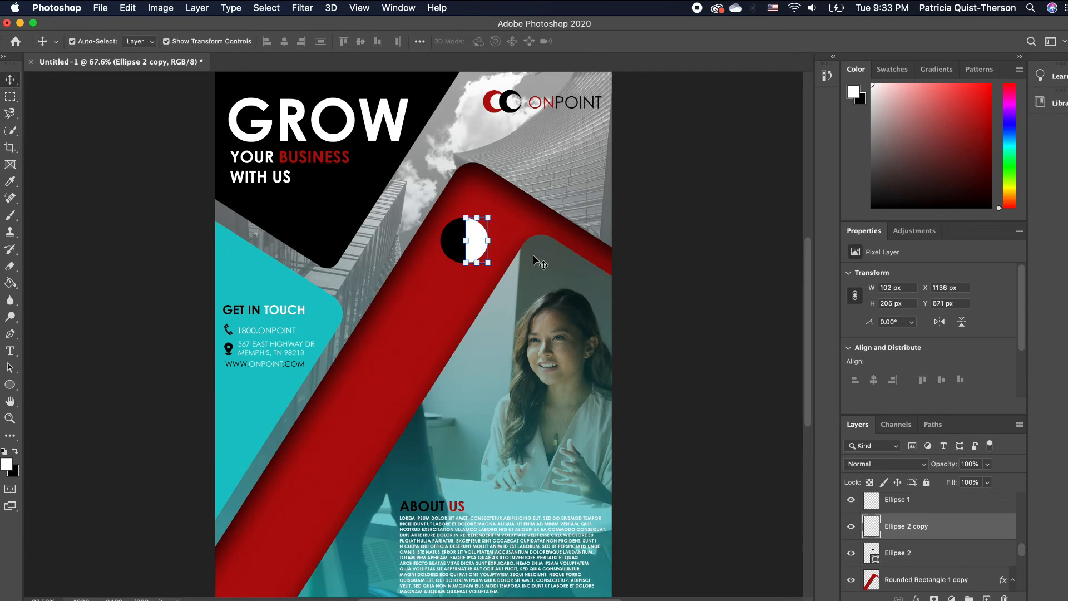
pyautogui.click(988, 464)
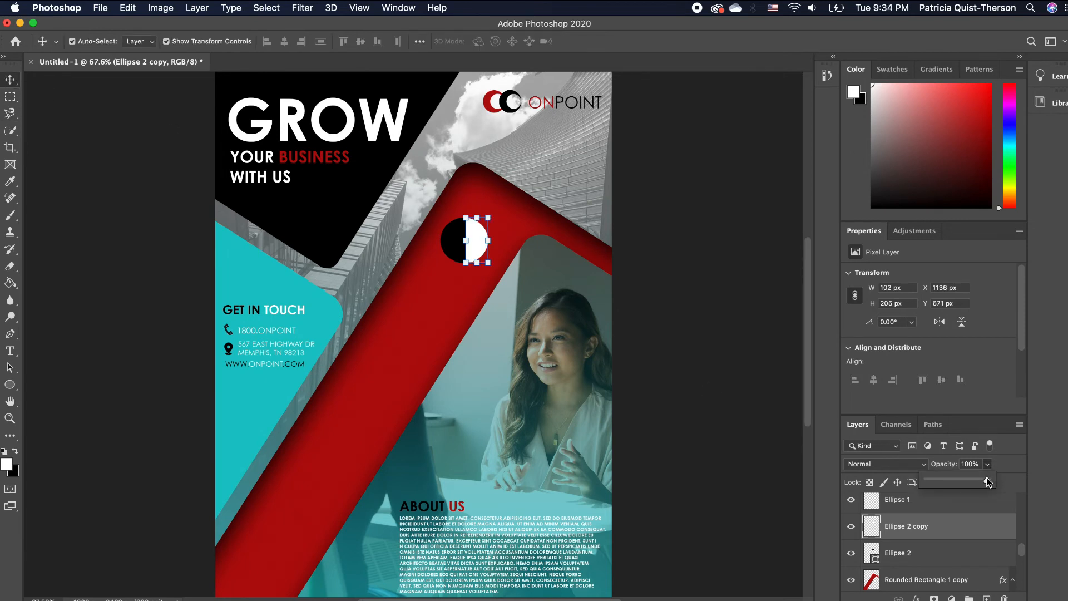
pyautogui.moveTo(972, 479); pyautogui.dragTo(942, 485)
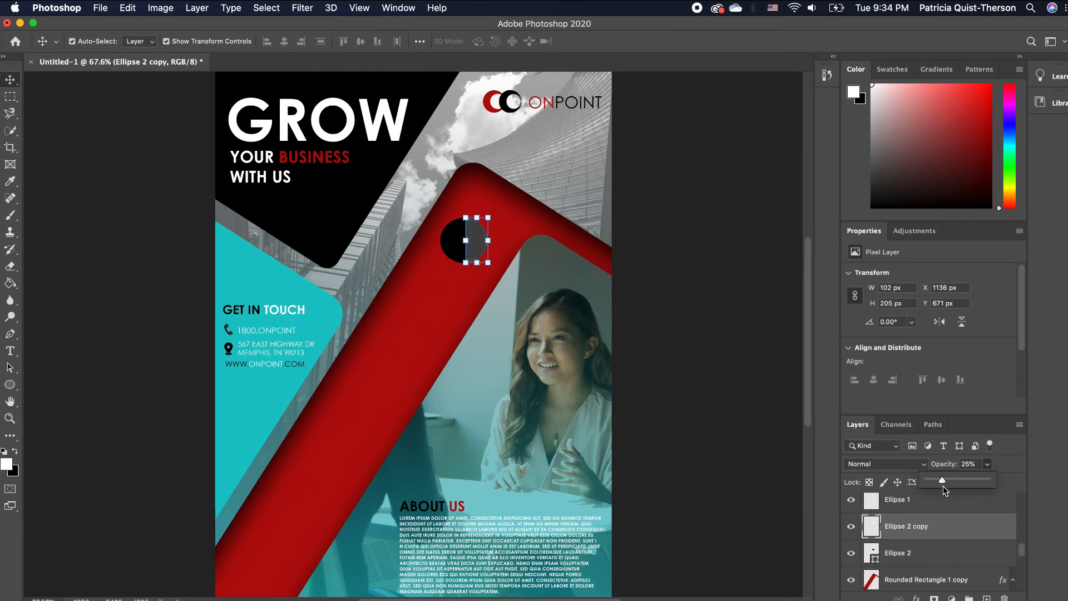
# - Lower the white half-ellipse layer's opacity to 18% and shrink the two-tone badge to about 196 by 186 px
pyautogui.click(521, 277)
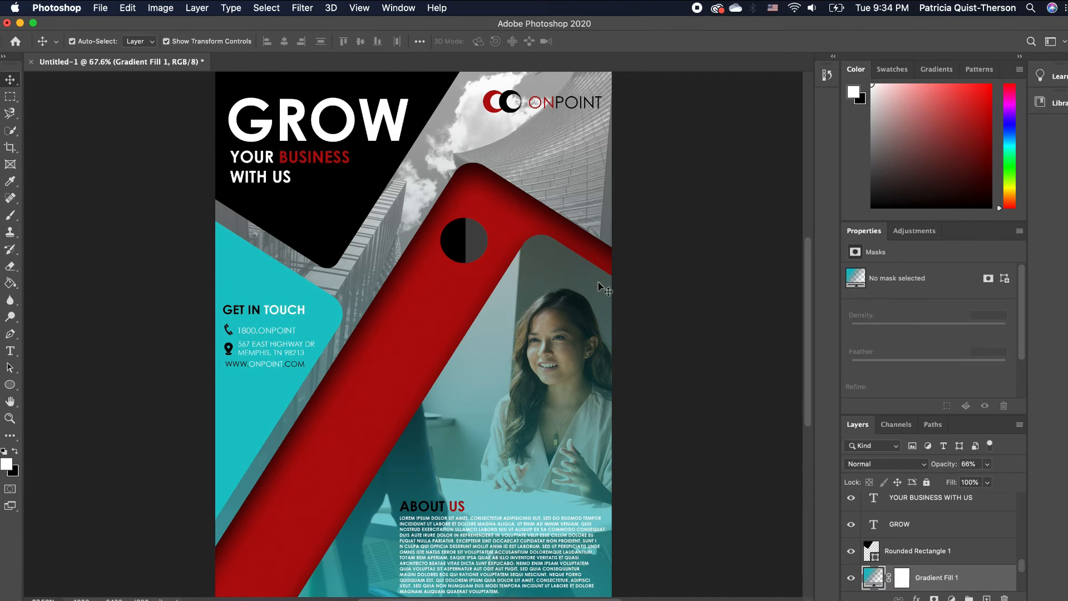
pyautogui.click(476, 250)
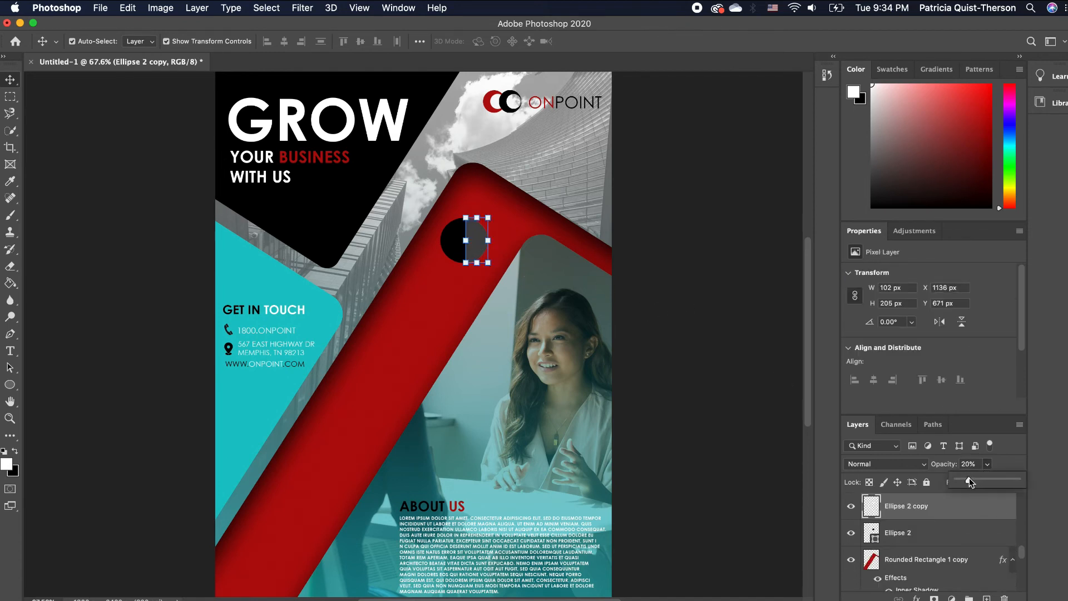
pyautogui.moveTo(969, 481); pyautogui.dragTo(968, 482)
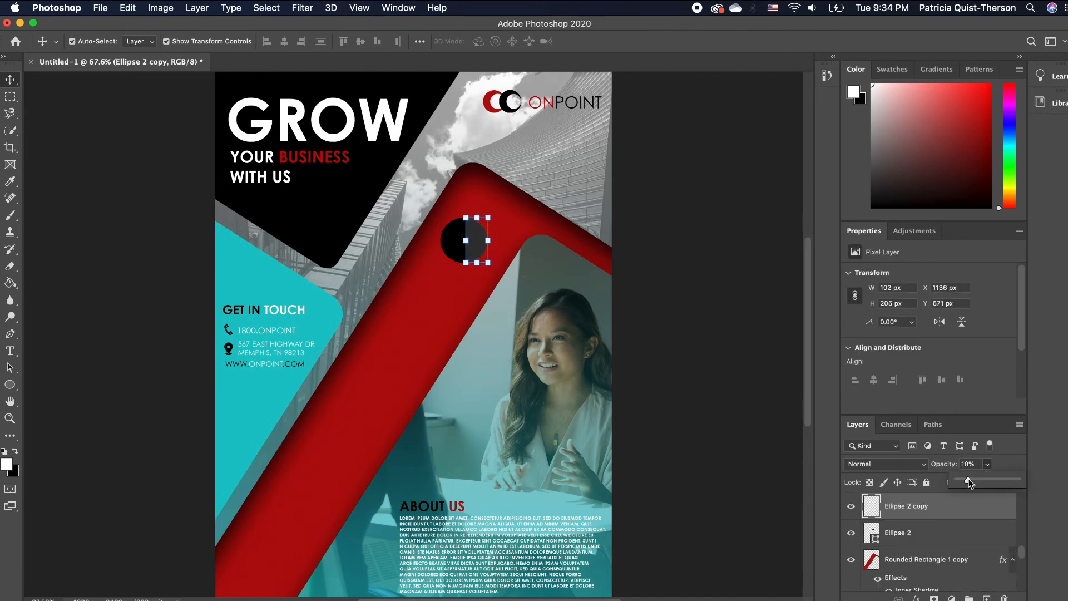
pyautogui.click(684, 209)
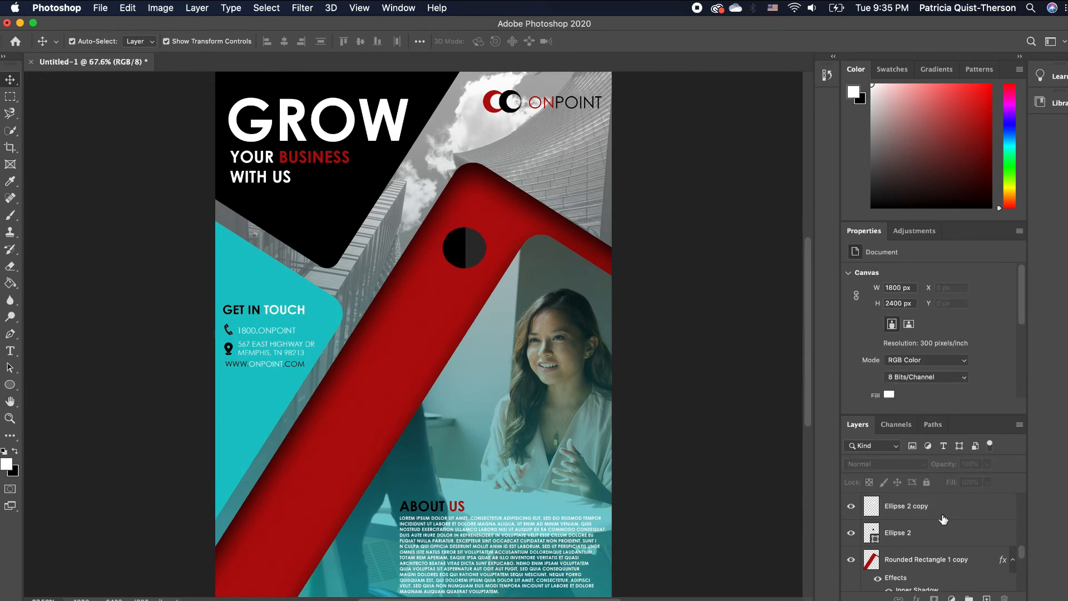
# - Duplicate the two-tone badge's two ellipse layers twice, placing one copy midway along the red band and one near its lower end
pyautogui.click(943, 518)
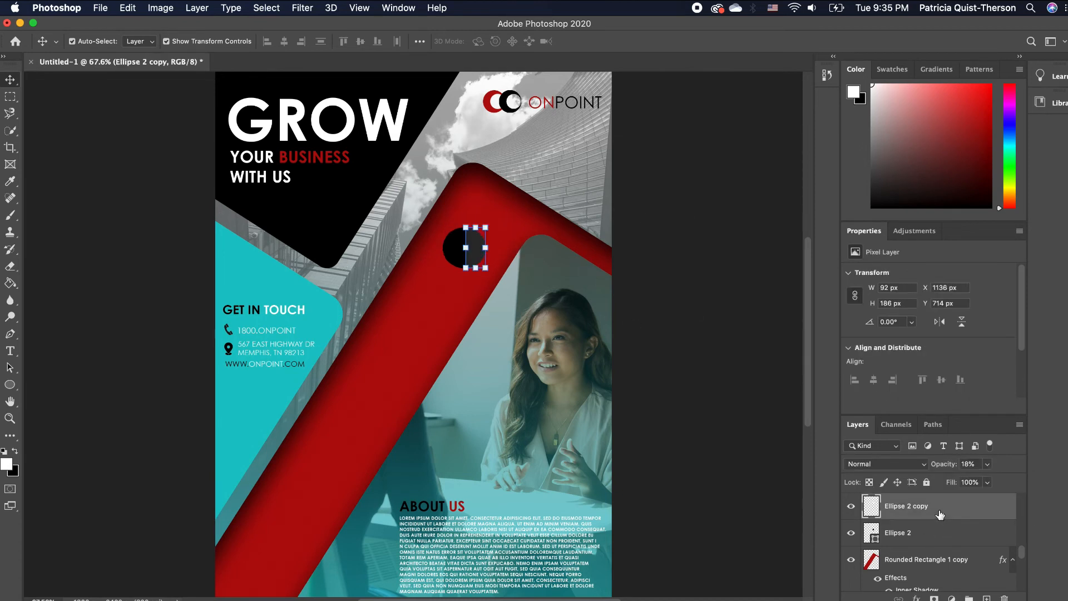
pyautogui.keyDown('shift'); pyautogui.click(929, 531); pyautogui.keyUp('shift')
pyautogui.press('super+j')
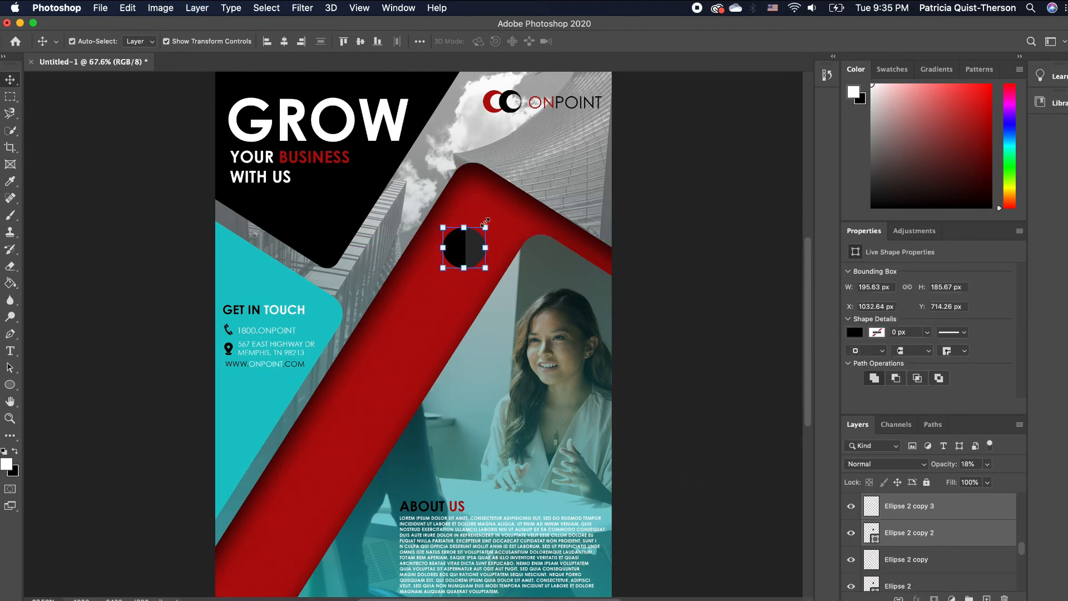
pyautogui.moveTo(467, 254); pyautogui.dragTo(384, 388)
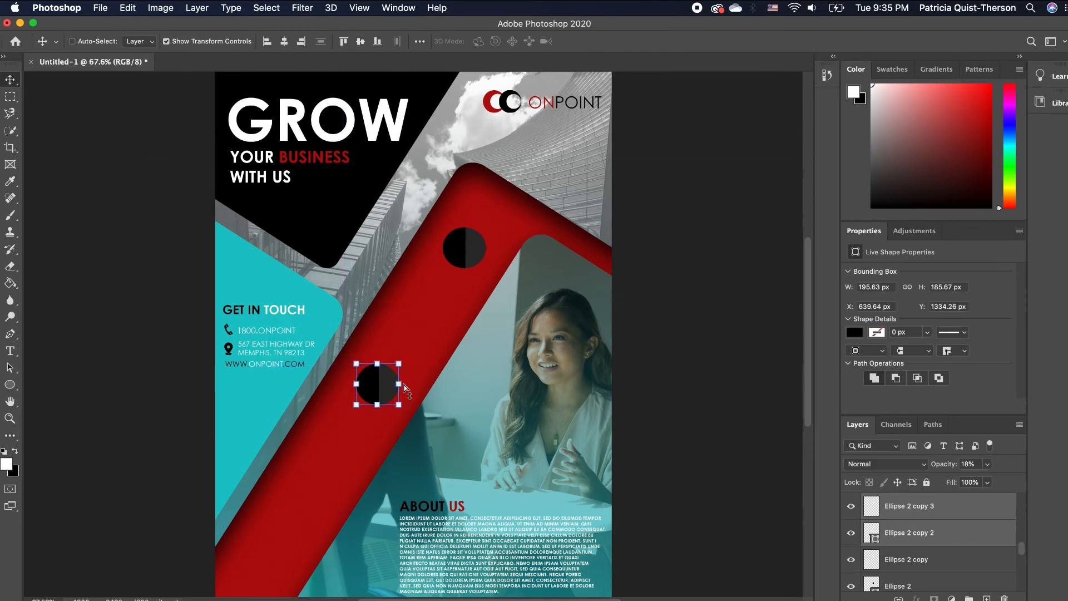
pyautogui.press('super+j')
pyautogui.moveTo(388, 390); pyautogui.dragTo(295, 531)
pyautogui.click(439, 503)
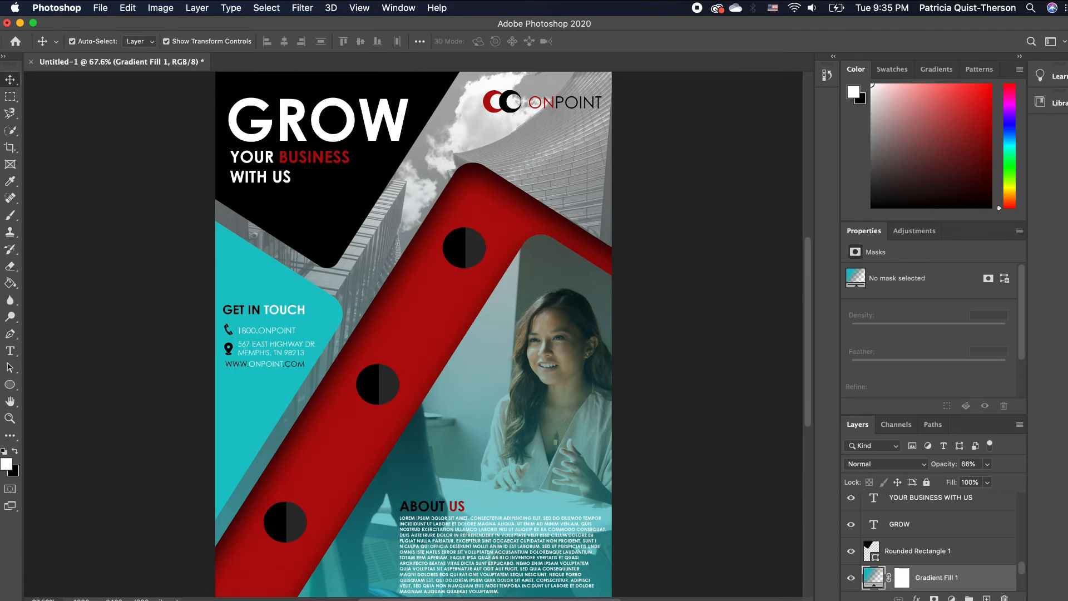
# - Place the thumbs-up image 12734-200.png from Finder's Tutorial folder into the flyer, scale it to 26.67% and position it below the ONPOINT logo
pyautogui.press('super+Tab')
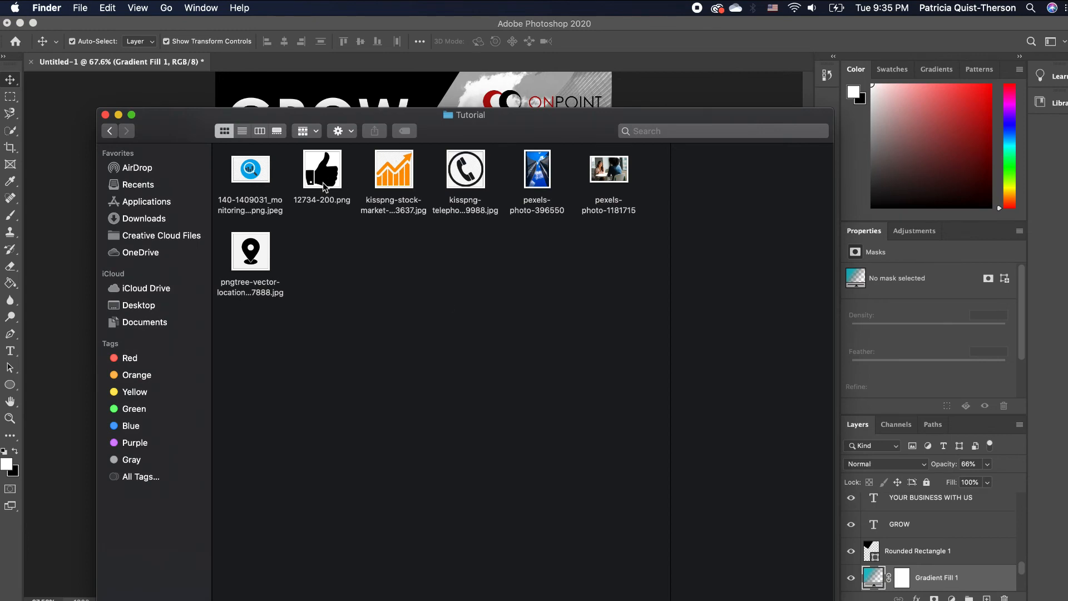
pyautogui.moveTo(324, 188); pyautogui.dragTo(78, 162)
pyautogui.press('super+Tab')
pyautogui.moveTo(482, 369); pyautogui.dragTo(611, 449)
pyautogui.moveTo(634, 322); pyautogui.dragTo(499, 458)
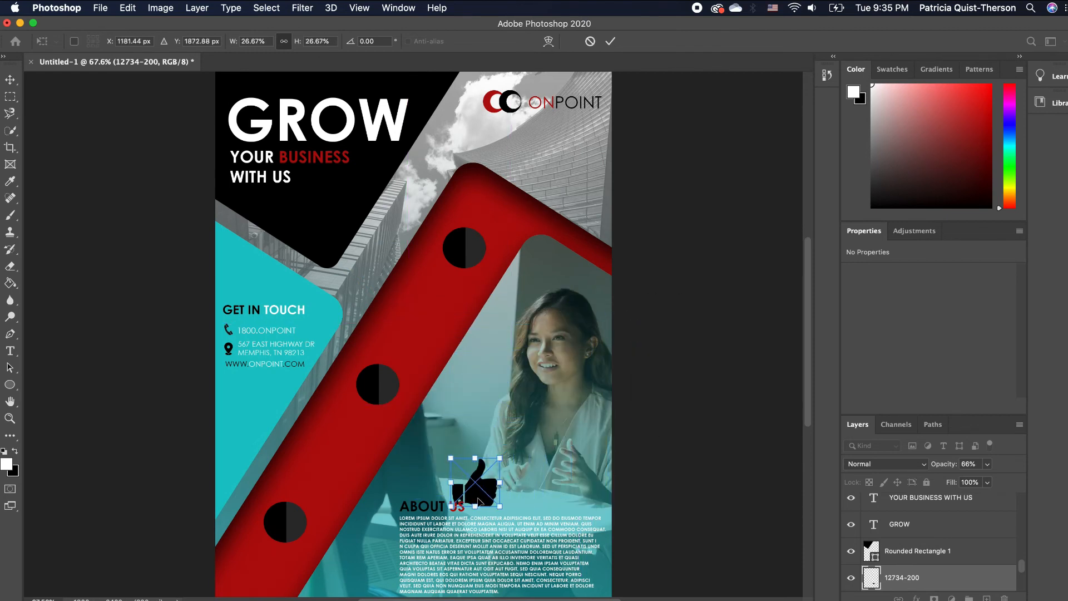
pyautogui.moveTo(479, 501); pyautogui.dragTo(561, 177)
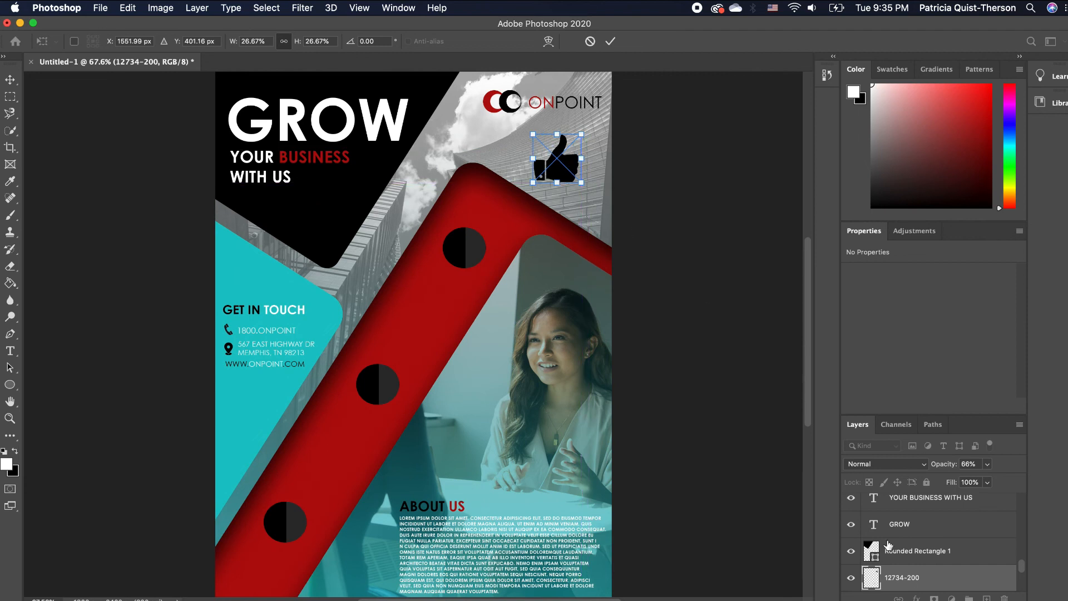
# - Move the thumbs-up layer directly below the "1800.ONPOINT copy" layer and scale the icon down to about 144 by 153 px
pyautogui.moveTo(919, 581); pyautogui.dragTo(925, 517)
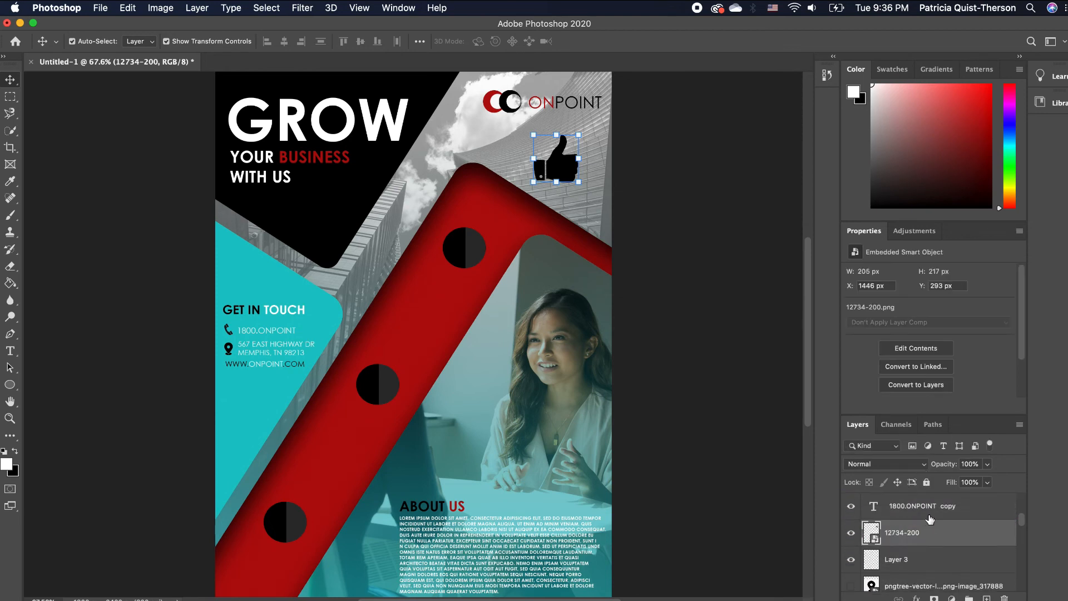
pyautogui.moveTo(581, 134); pyautogui.dragTo(565, 149)
pyautogui.press('Return')
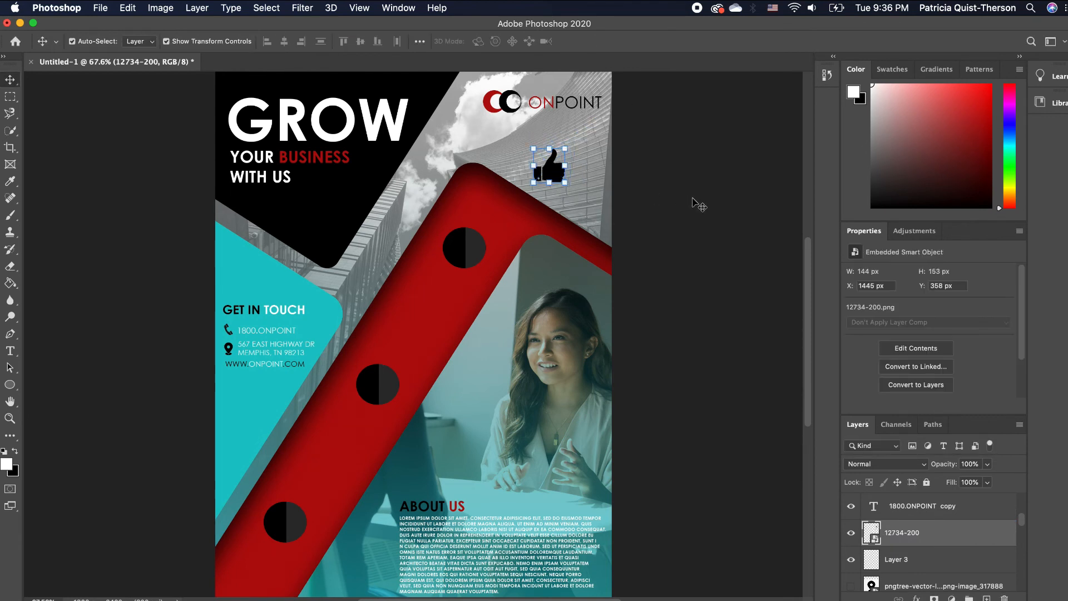
pyautogui.click(696, 202)
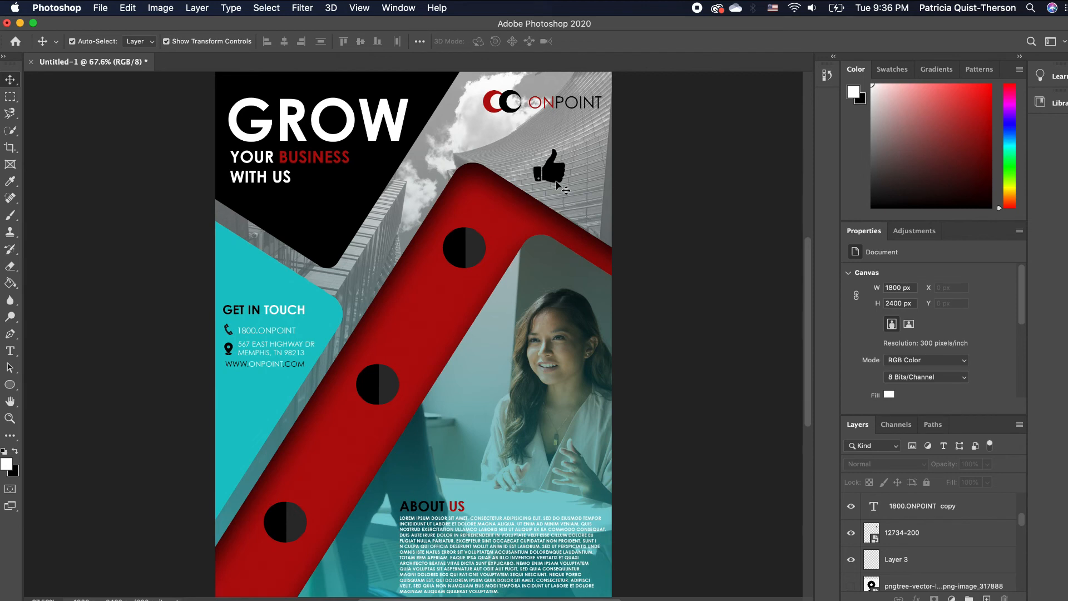
# - Turn the thumbs-up icon white with a Hue/Saturation adjustment, setting Lightness to +100
pyautogui.click(549, 173)
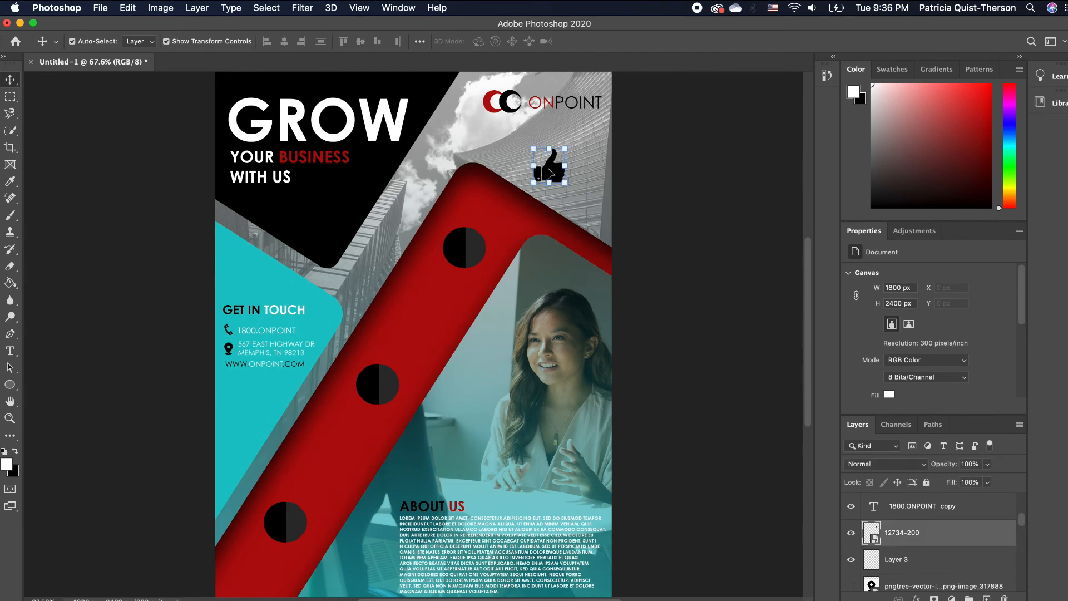
pyautogui.click(161, 8)
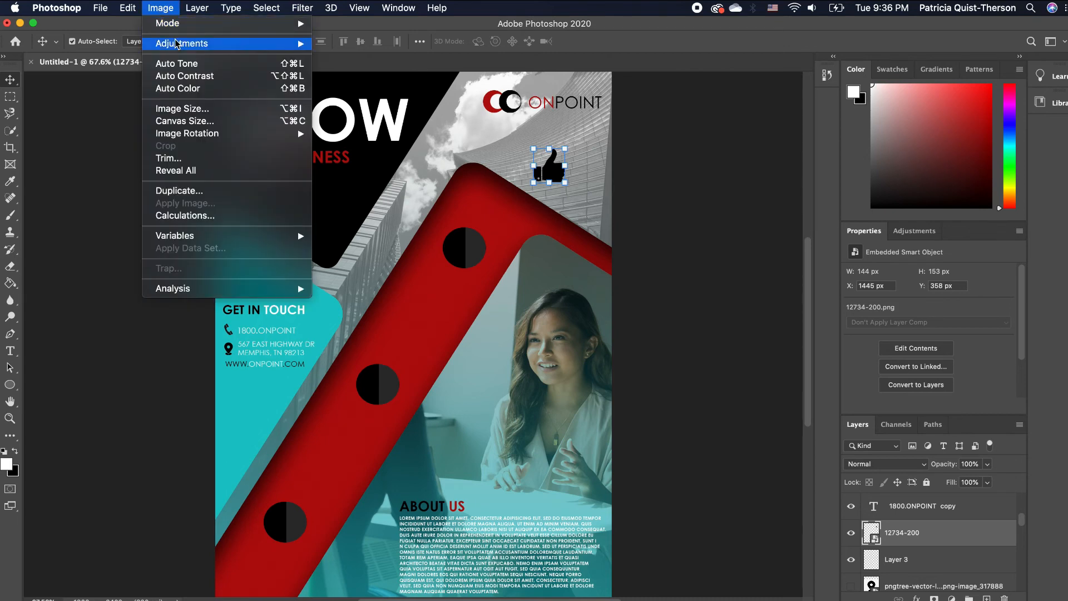
pyautogui.moveTo(175, 43)
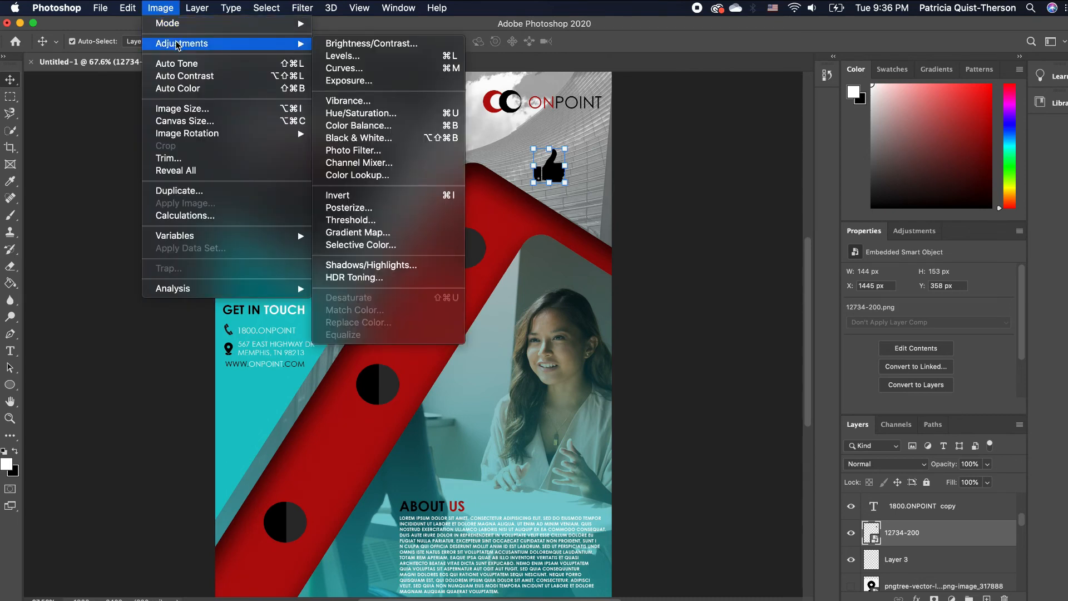
pyautogui.click(389, 116)
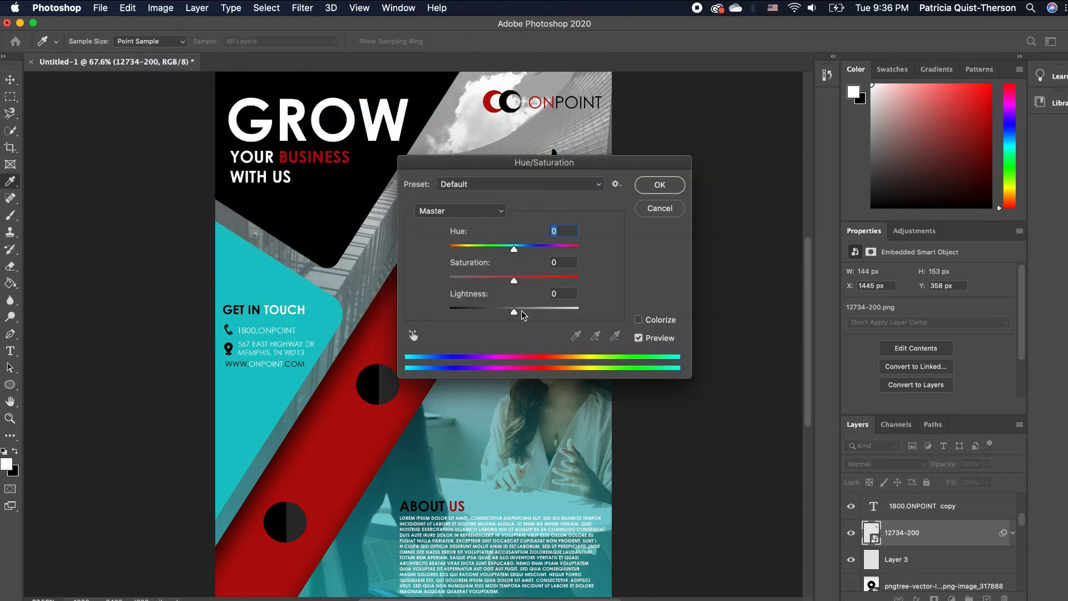
pyautogui.moveTo(522, 315); pyautogui.dragTo(579, 311)
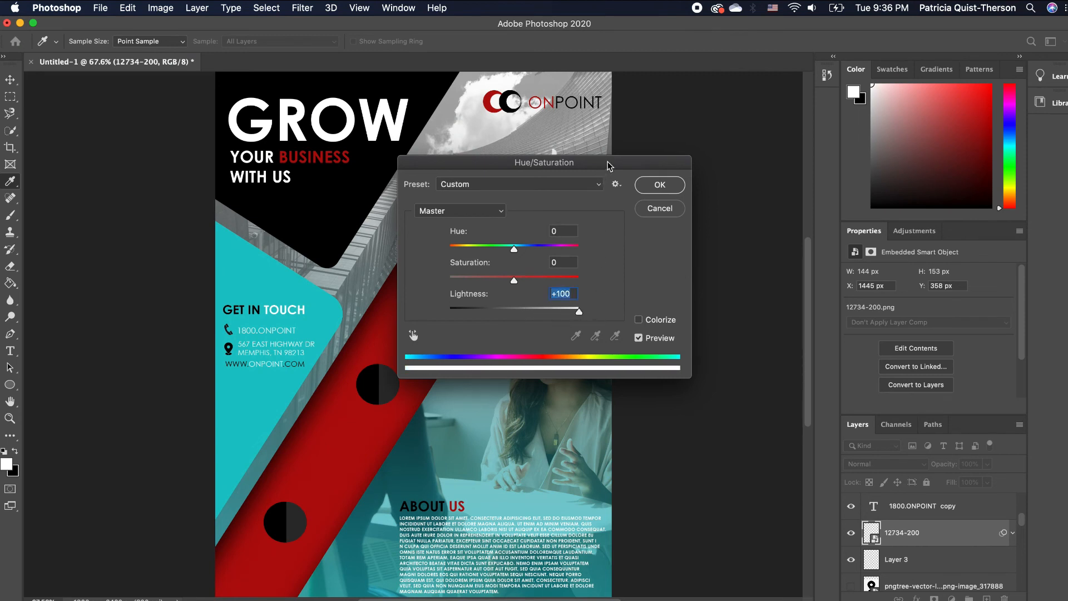
pyautogui.moveTo(609, 165); pyautogui.dragTo(857, 181)
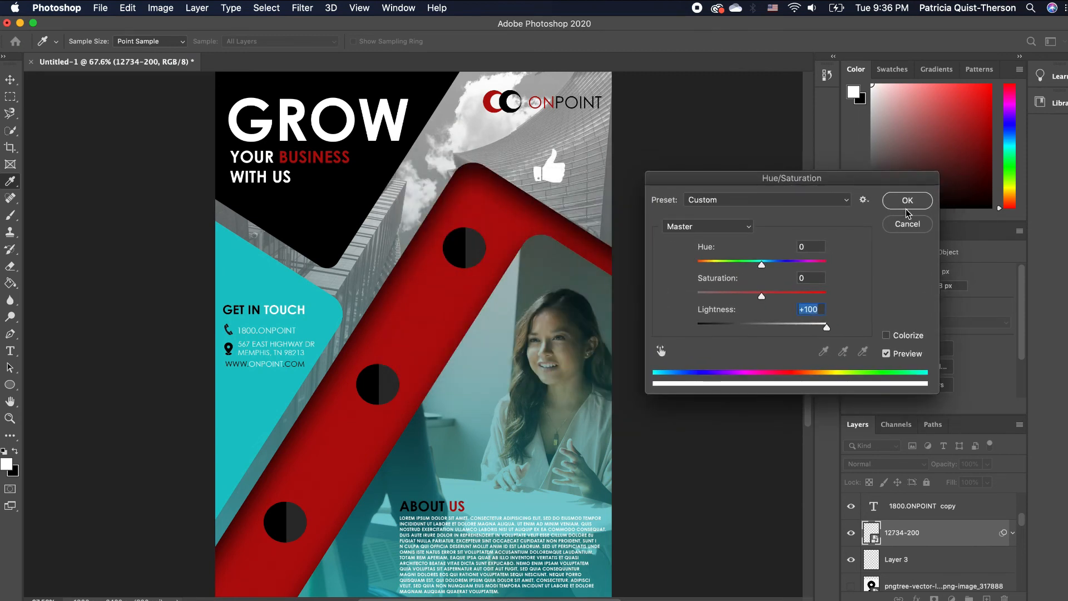
pyautogui.click(906, 212)
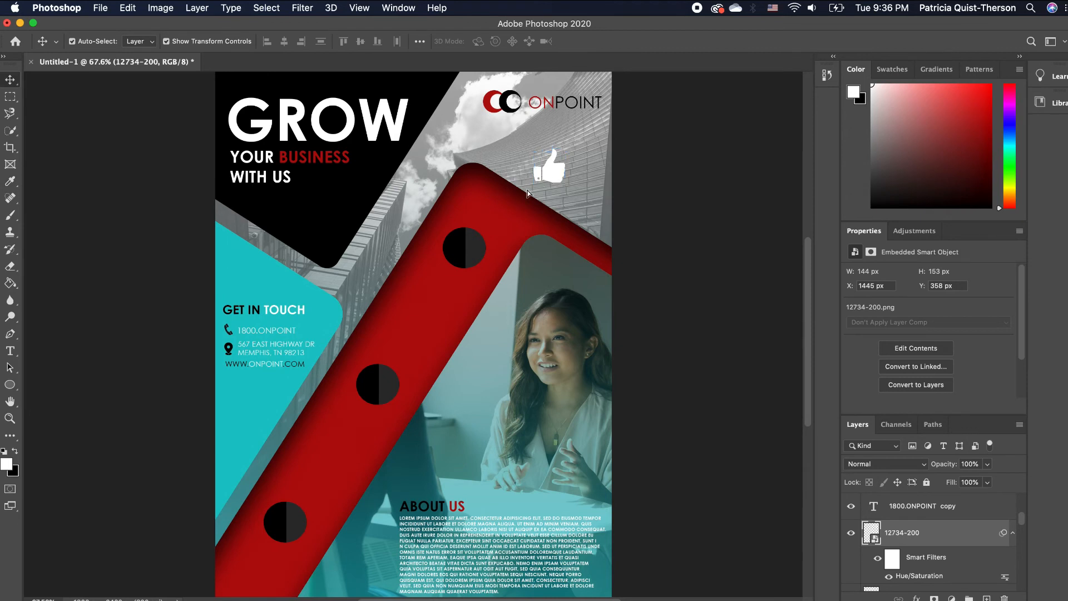
# - Move the white thumbs-up onto the uppermost badge, scale it to about 14.39% and centre it in the circle
pyautogui.moveTo(546, 179); pyautogui.dragTo(470, 254)
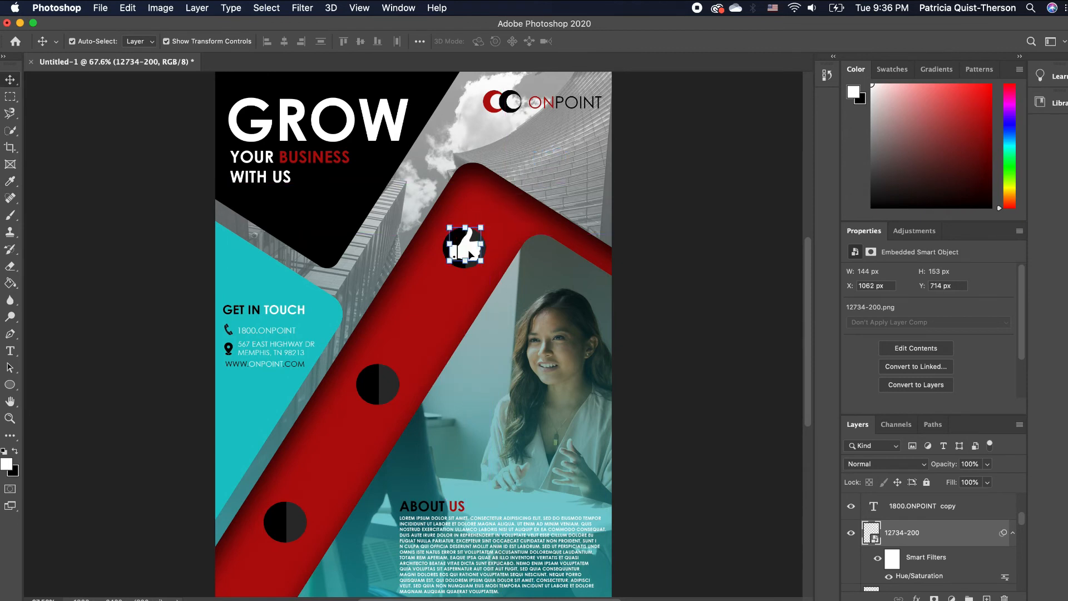
pyautogui.click(481, 227)
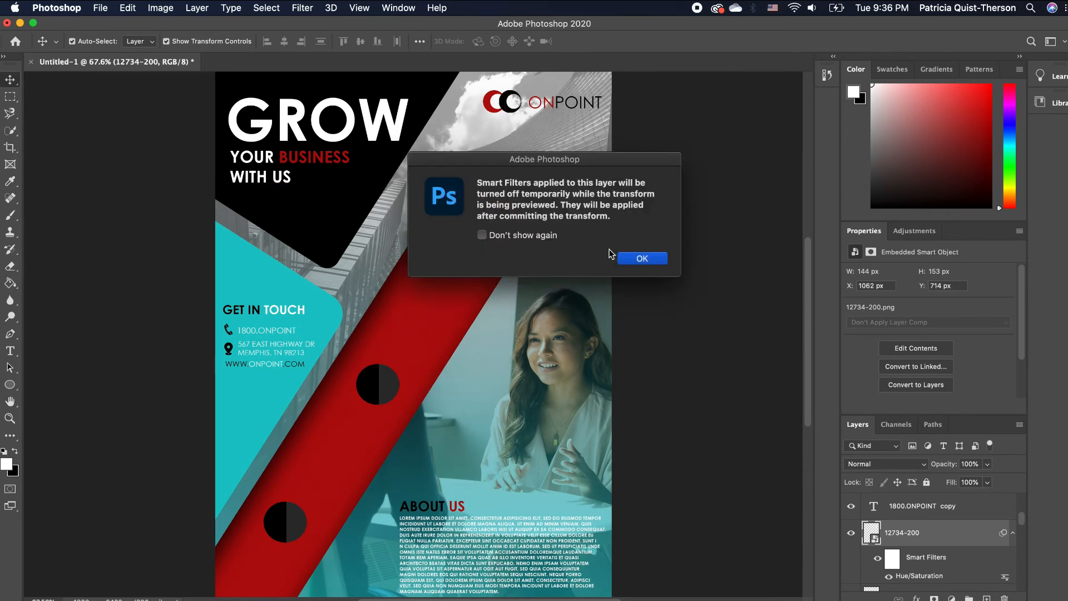
pyautogui.click(642, 258)
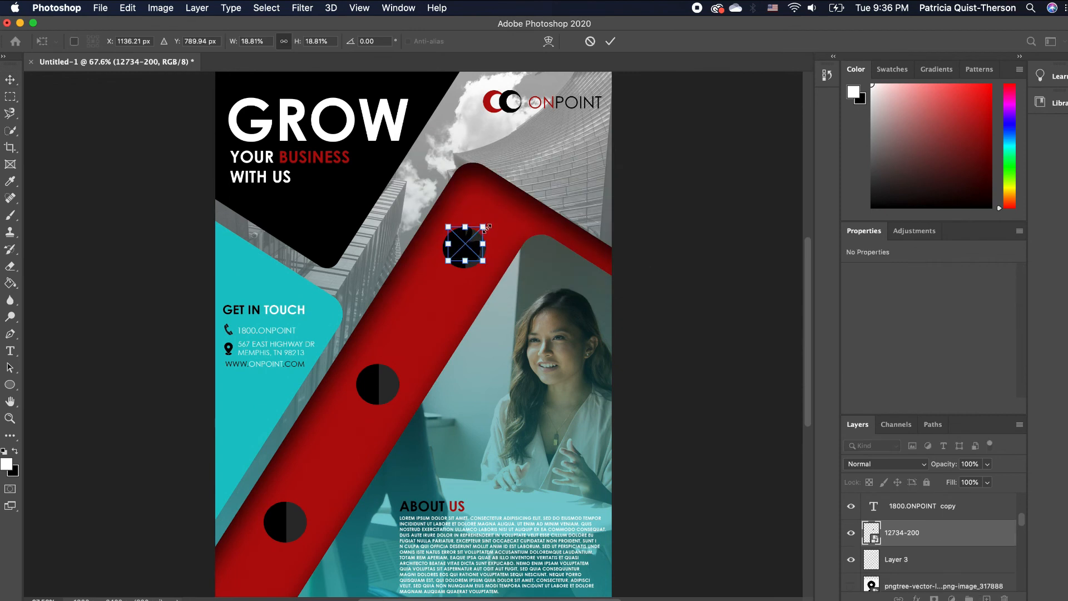
pyautogui.moveTo(484, 226); pyautogui.dragTo(477, 231)
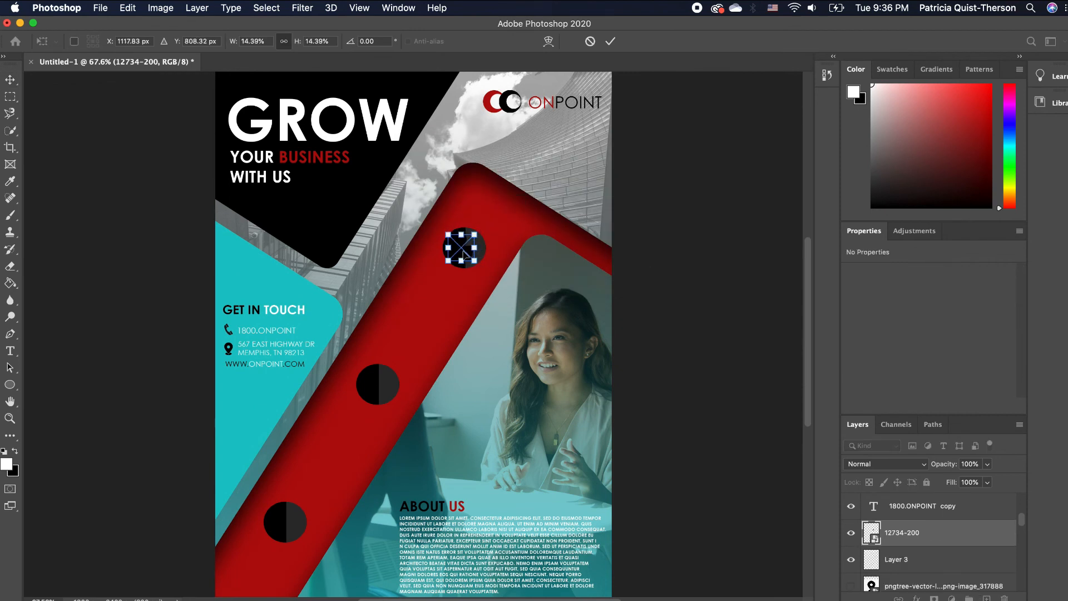
pyautogui.press('Return')
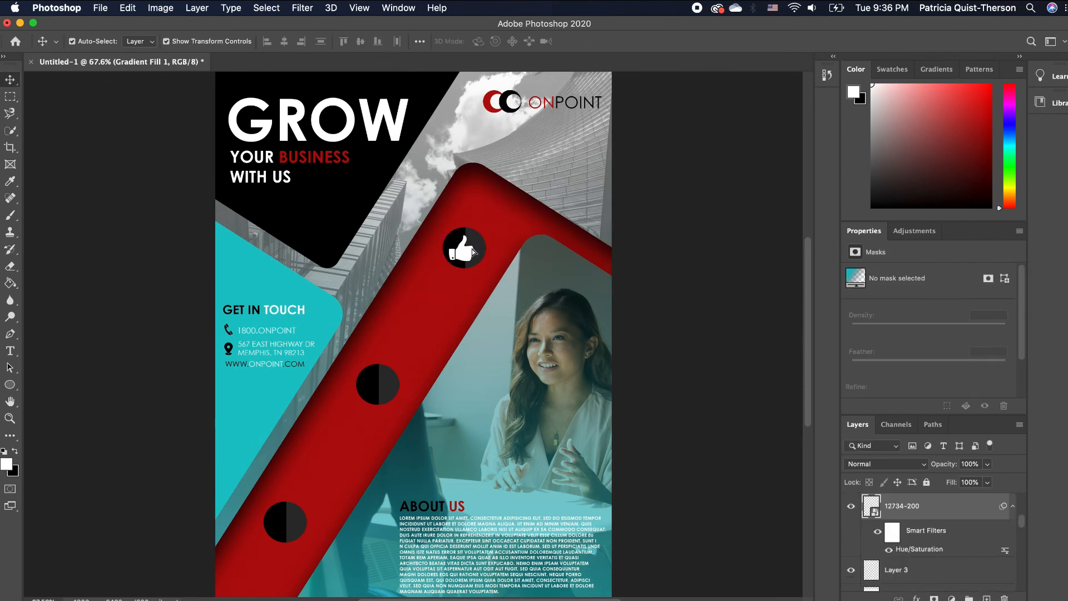
pyautogui.click(471, 251)
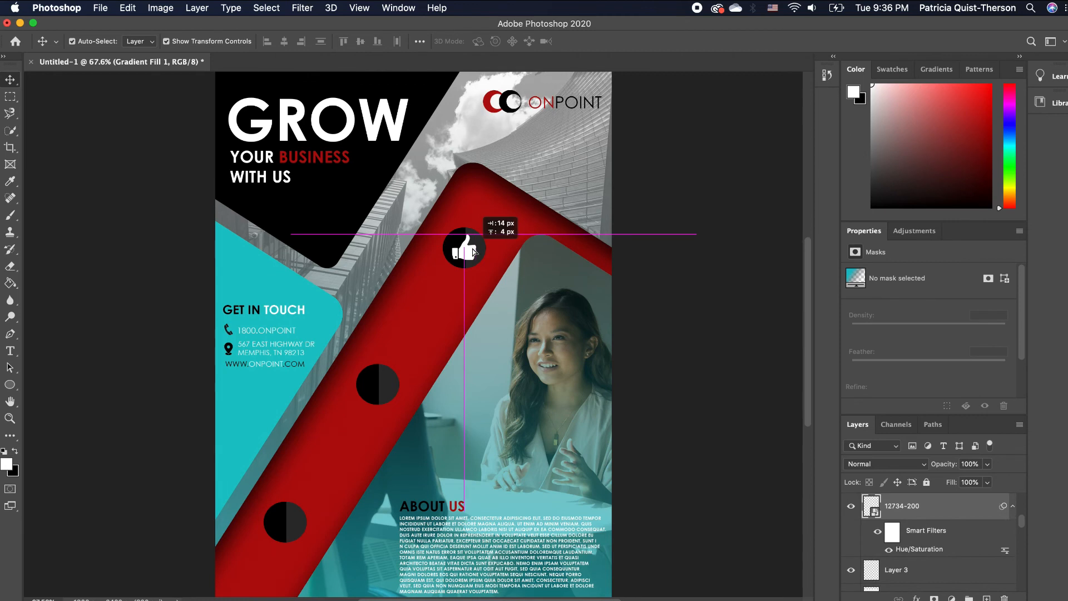
pyautogui.click(525, 302)
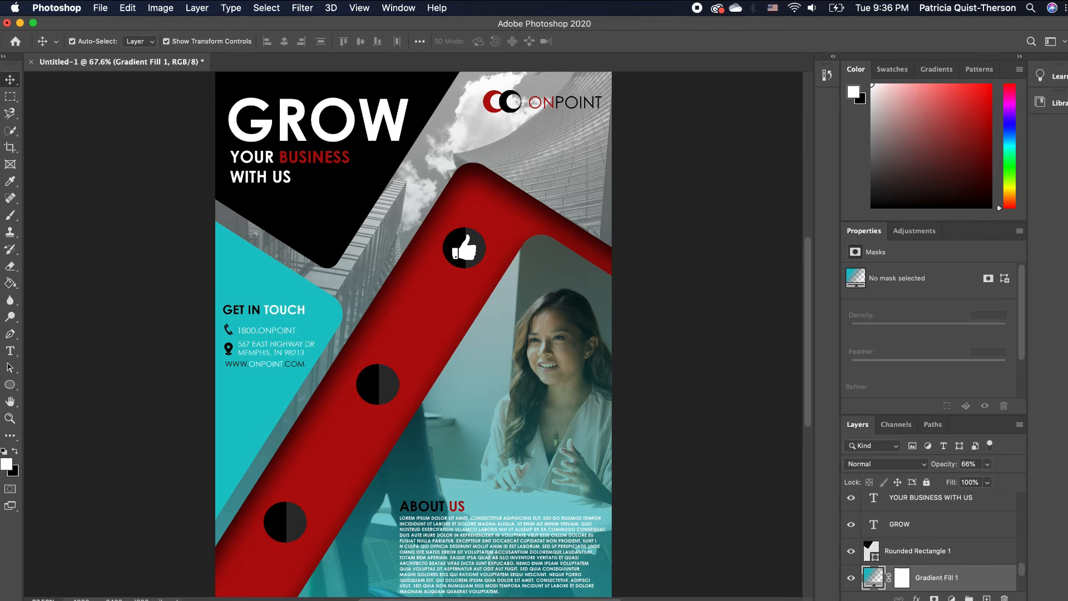
# - Place the orange stock-market chart image from Finder's Tutorial folder, scale it to about 17.79% and position it over the woman's photo
pyautogui.press('super+Tab')
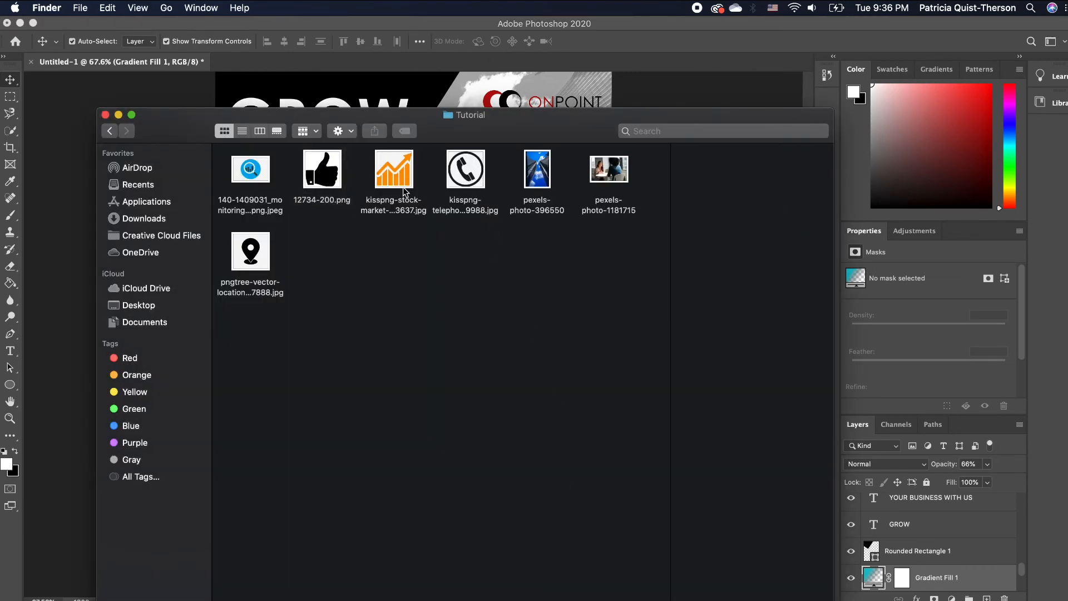
pyautogui.moveTo(400, 181); pyautogui.dragTo(449, 422)
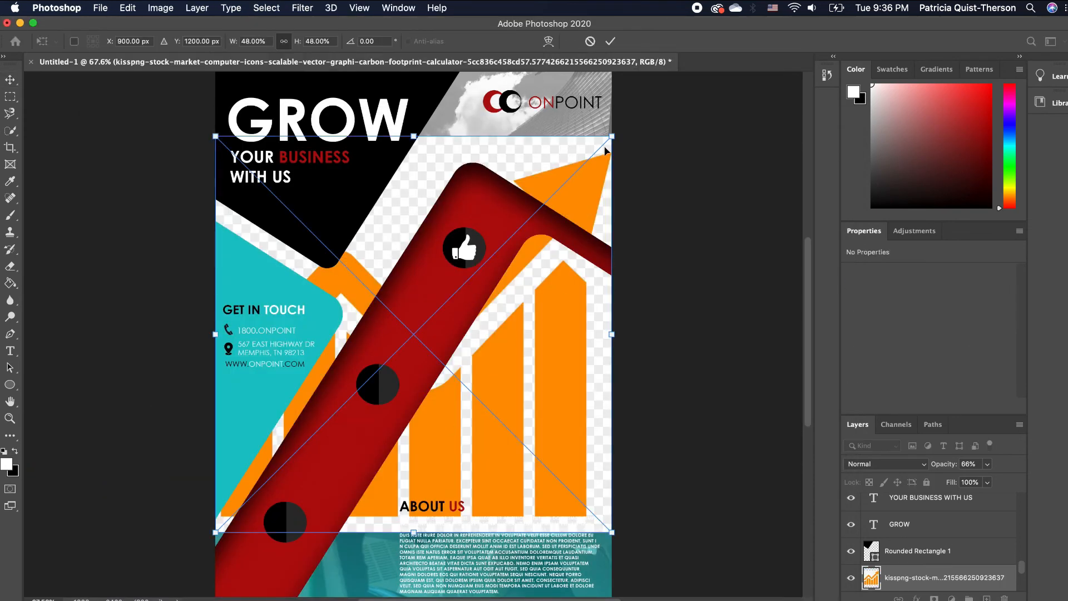
pyautogui.moveTo(612, 135); pyautogui.dragTo(406, 341)
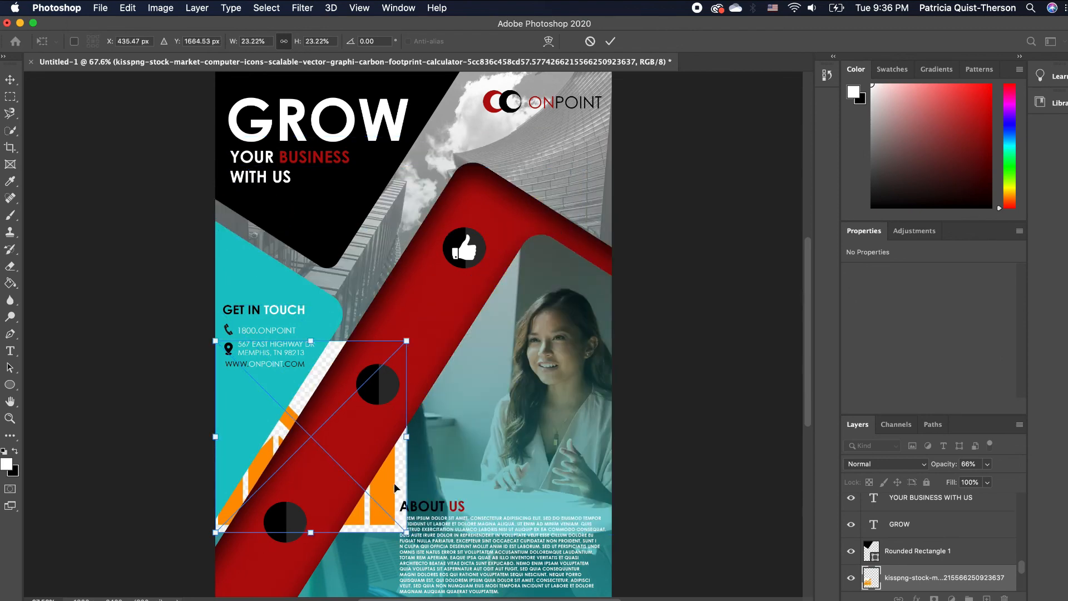
pyautogui.moveTo(379, 465); pyautogui.dragTo(563, 414)
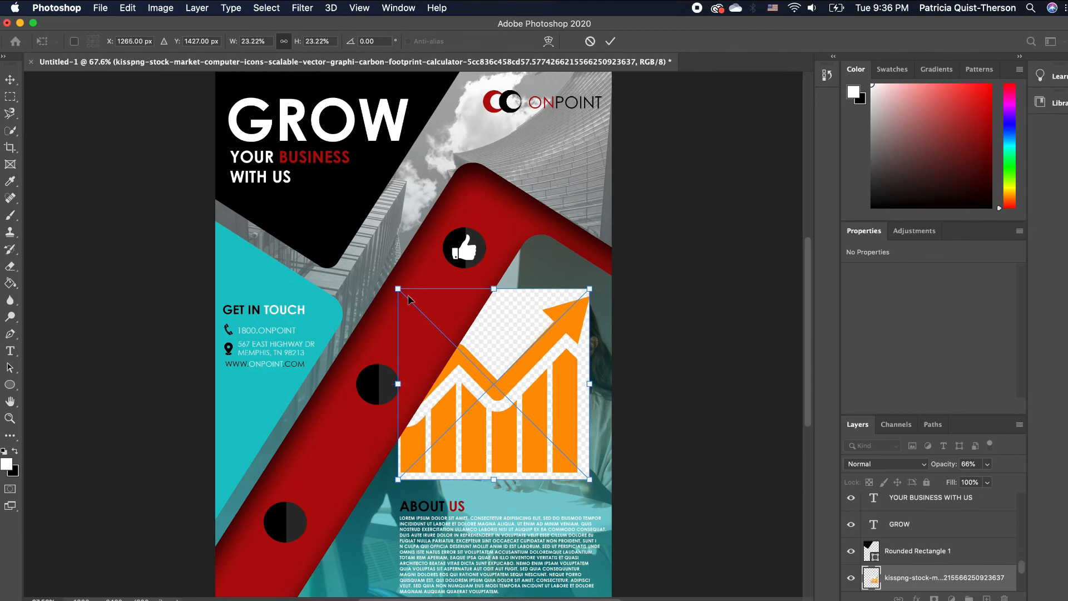
pyautogui.moveTo(397, 287); pyautogui.dragTo(443, 333)
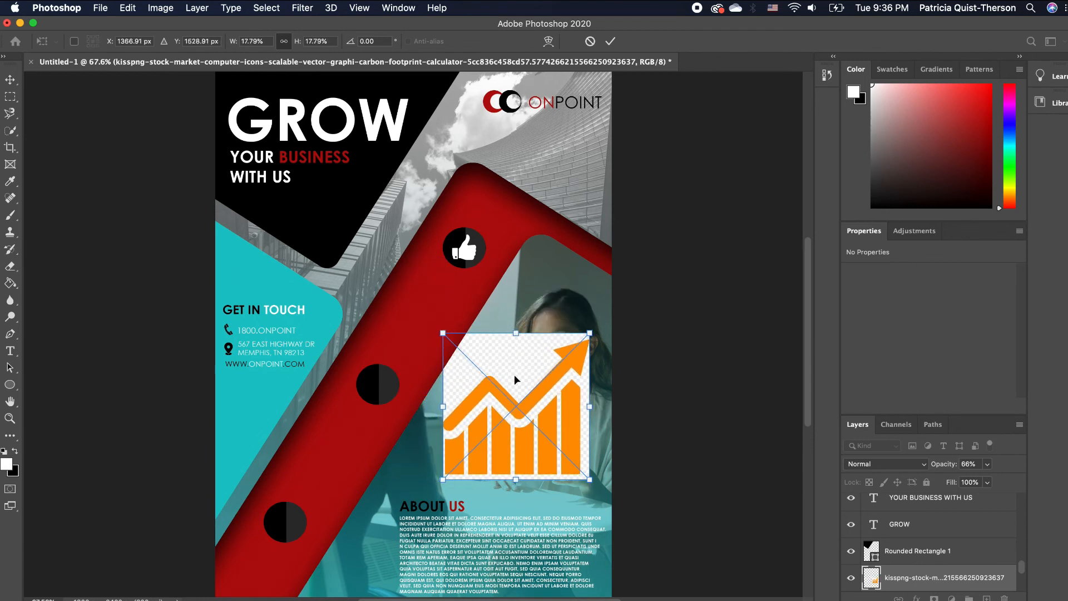
pyautogui.press('Return')
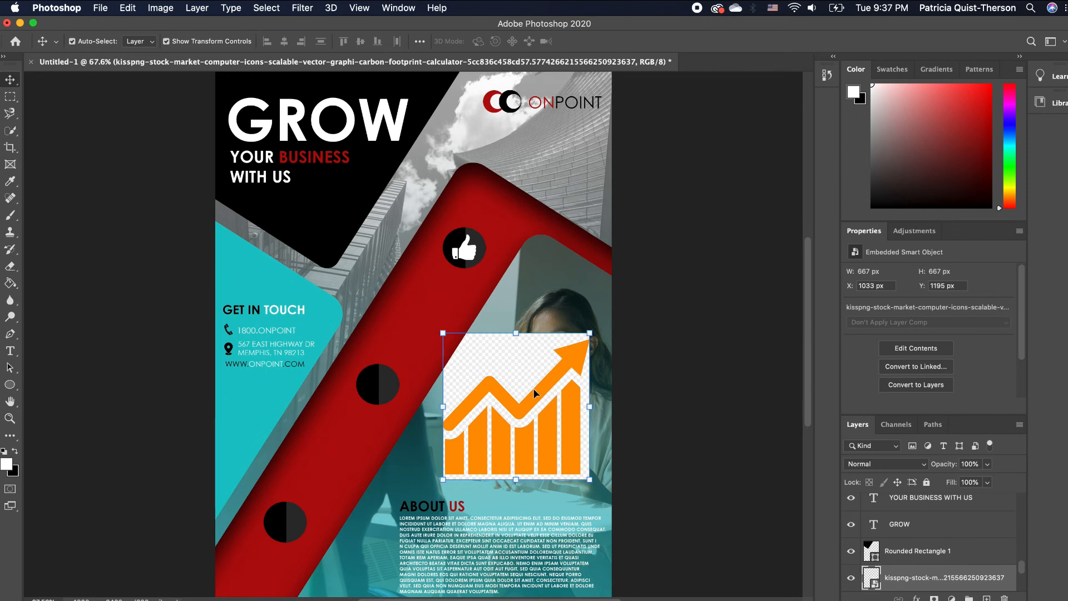
# - Copy the orange arrow and bars to a new layer using Quick Selection, and hide the original stock-market chart image
pyautogui.click(10, 132)
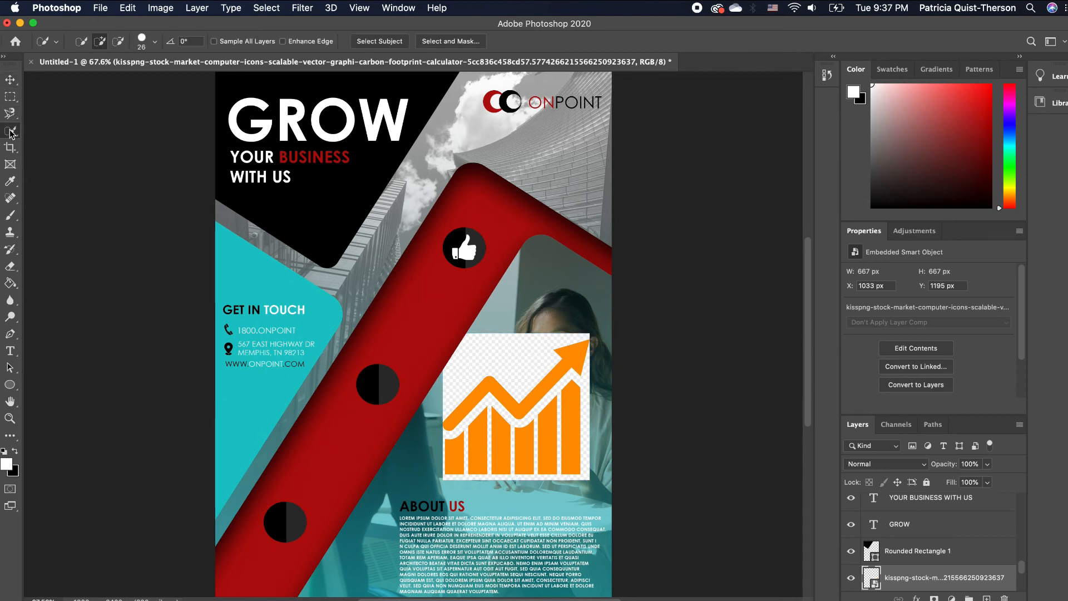
pyautogui.click(369, 42)
pyautogui.hotkey('ctrl', 'd')
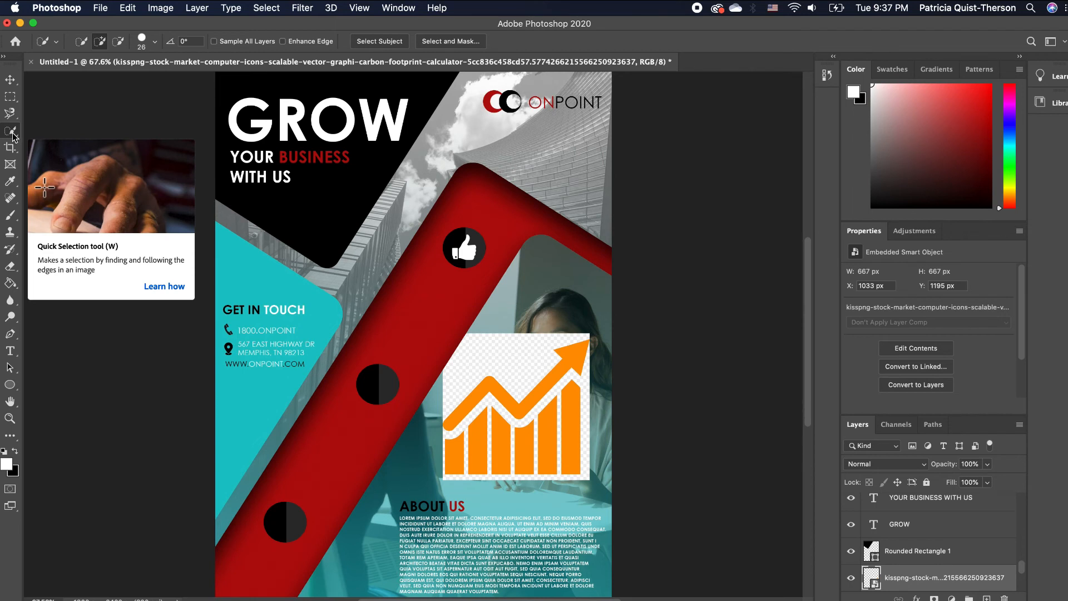
pyautogui.click(551, 378)
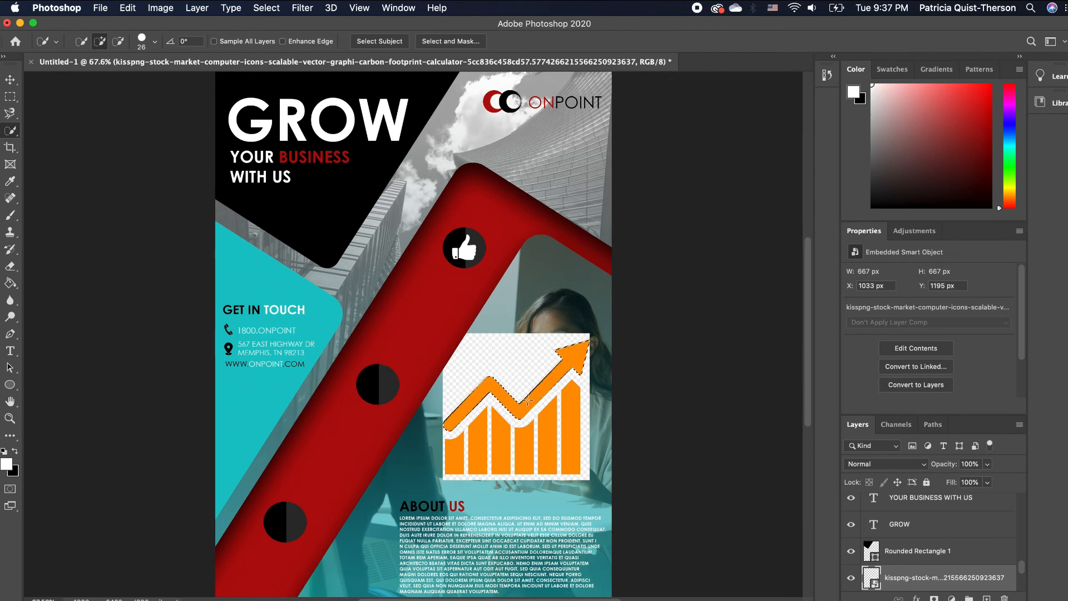
pyautogui.click(452, 455)
pyautogui.moveTo(453, 455)
pyautogui.mouseDown()
pyautogui.moveTo(484, 434)
pyautogui.moveTo(574, 431)
pyautogui.mouseUp()
pyautogui.rightClick(568, 417)
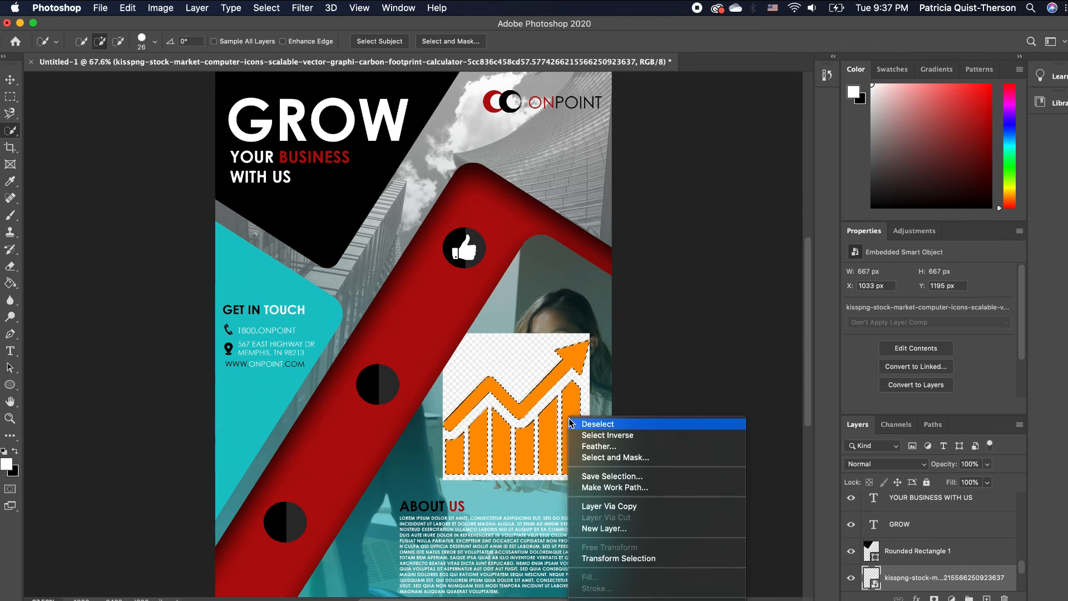
pyautogui.click(629, 511)
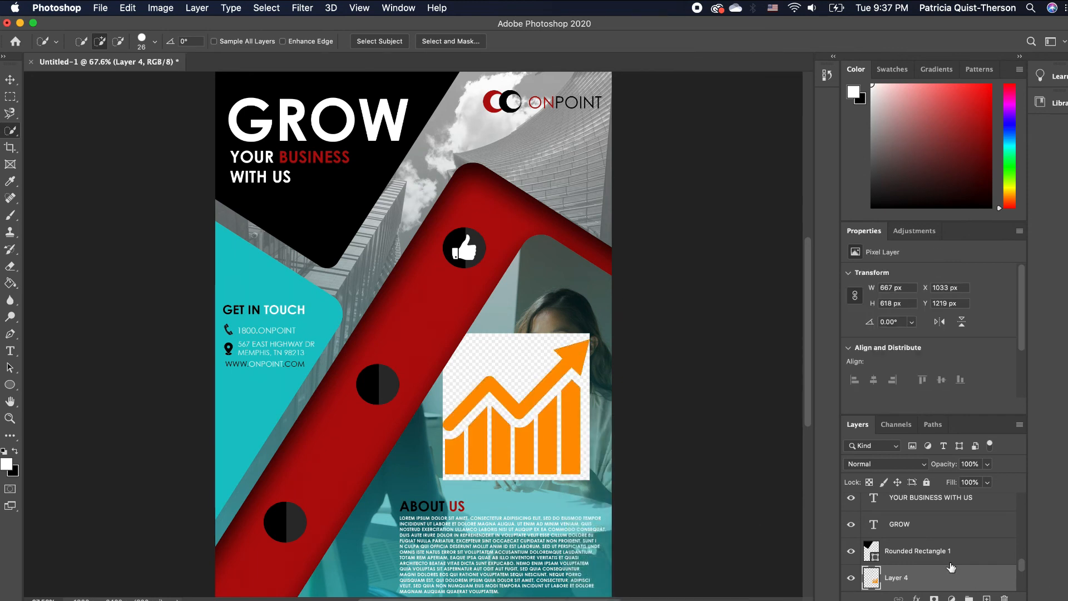
pyautogui.scroll(-1, 904, 573)
pyautogui.scroll(-3, 903, 574)
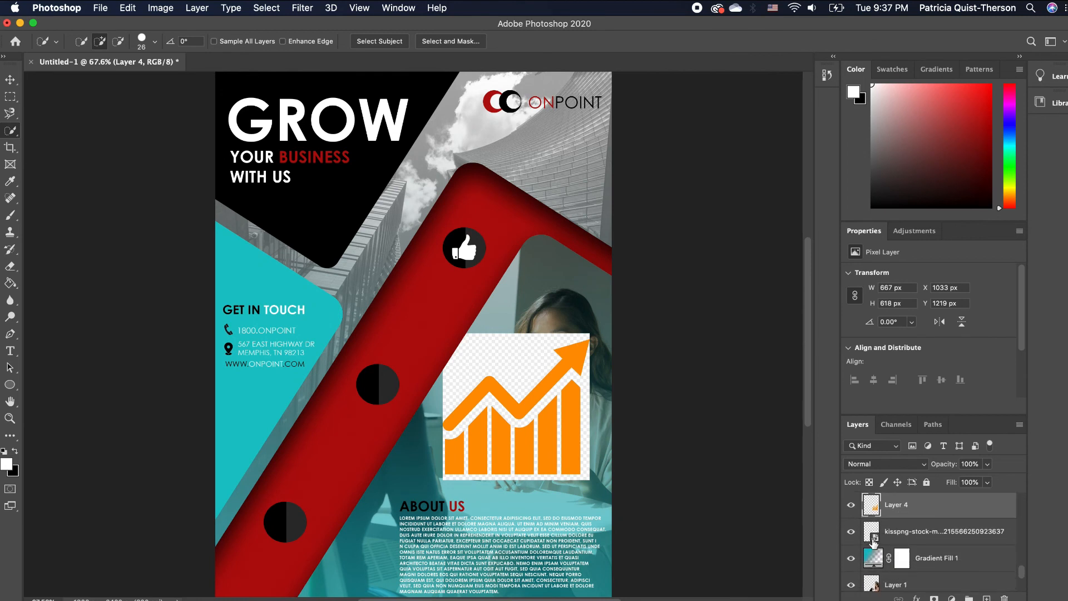
pyautogui.click(851, 532)
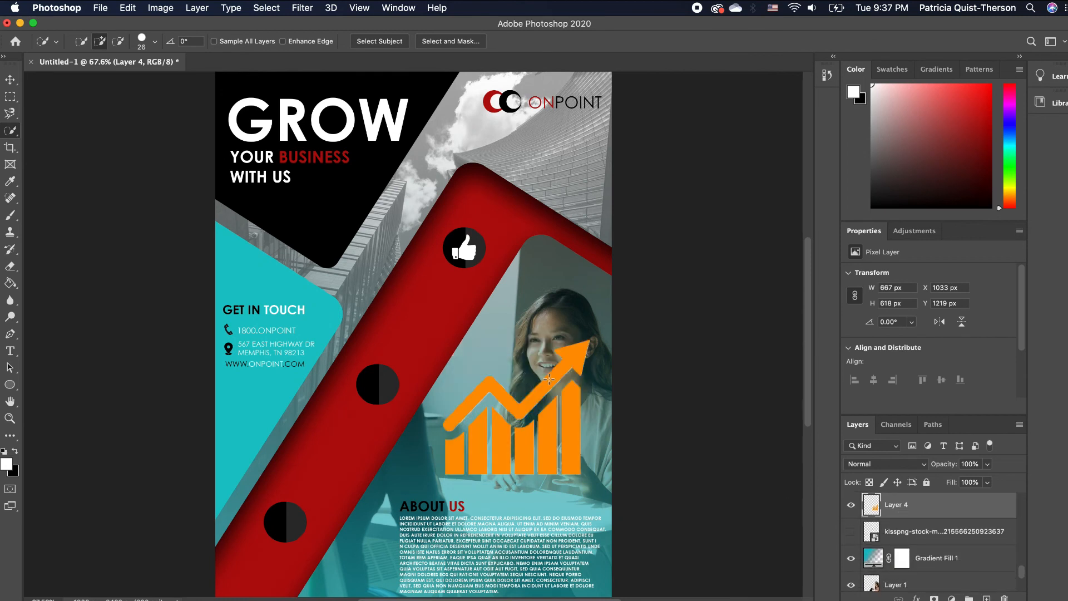
# - Scale the cut-out chart icon down to about 33.57%, around 224 by 207 px
pyautogui.click(11, 81)
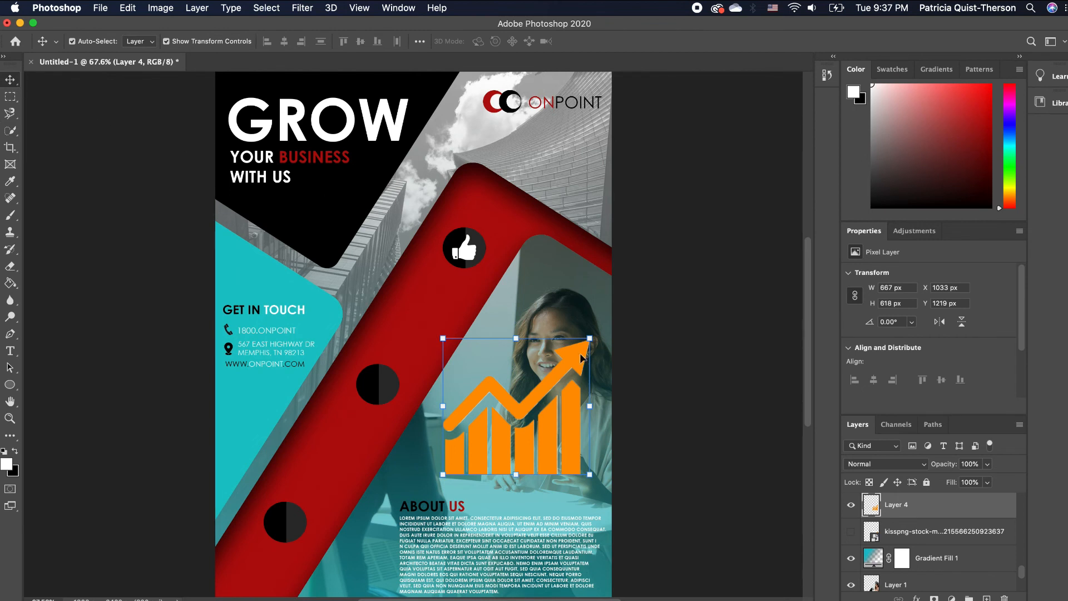
pyautogui.moveTo(443, 338); pyautogui.dragTo(539, 429)
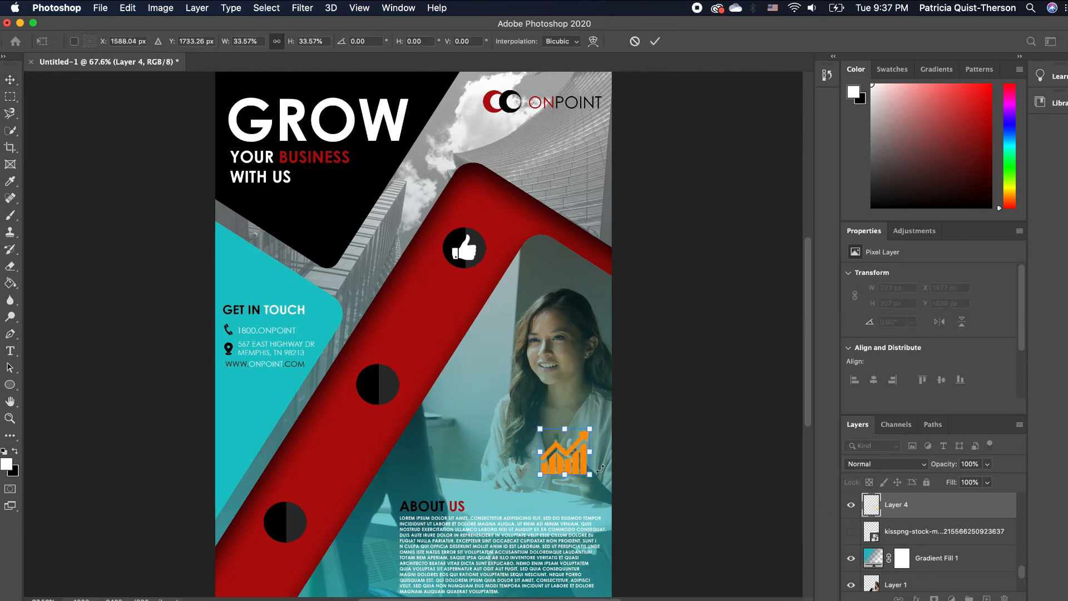
pyautogui.press('Return')
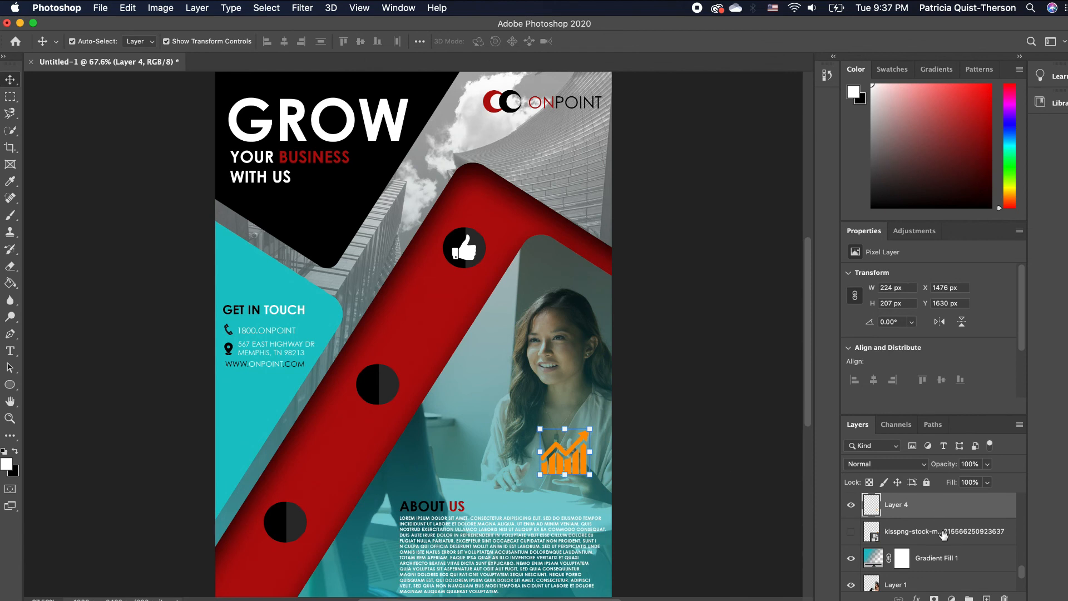
# - Move the chart layer directly above the "GET IN TOUCH" layer, then scale the icon to about 51.09% and centre it on the middle badge
pyautogui.moveTo(930, 509); pyautogui.dragTo(909, 542)
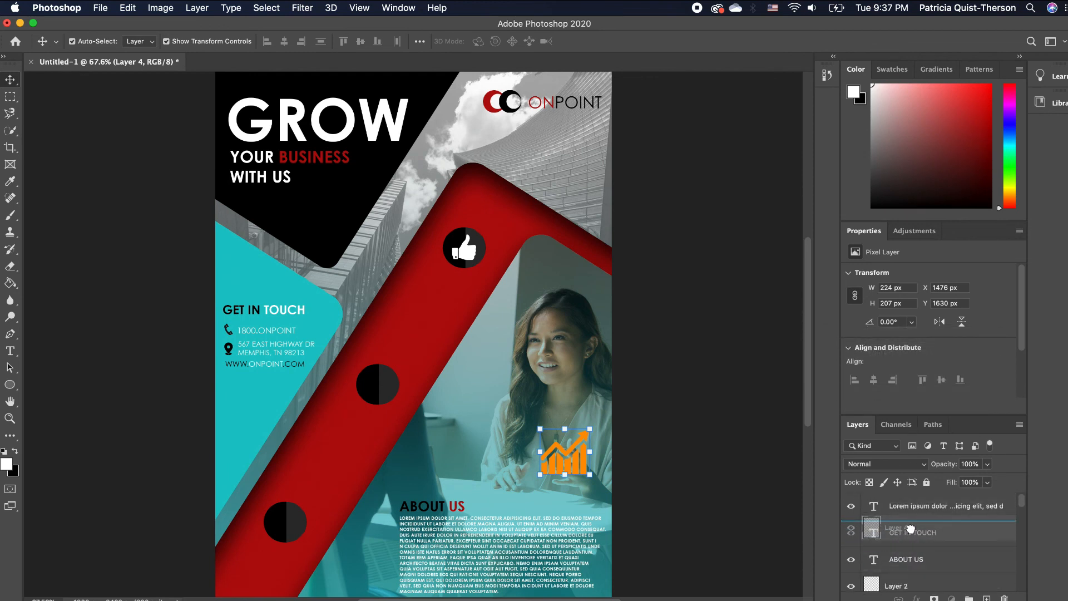
pyautogui.moveTo(577, 467); pyautogui.dragTo(416, 344)
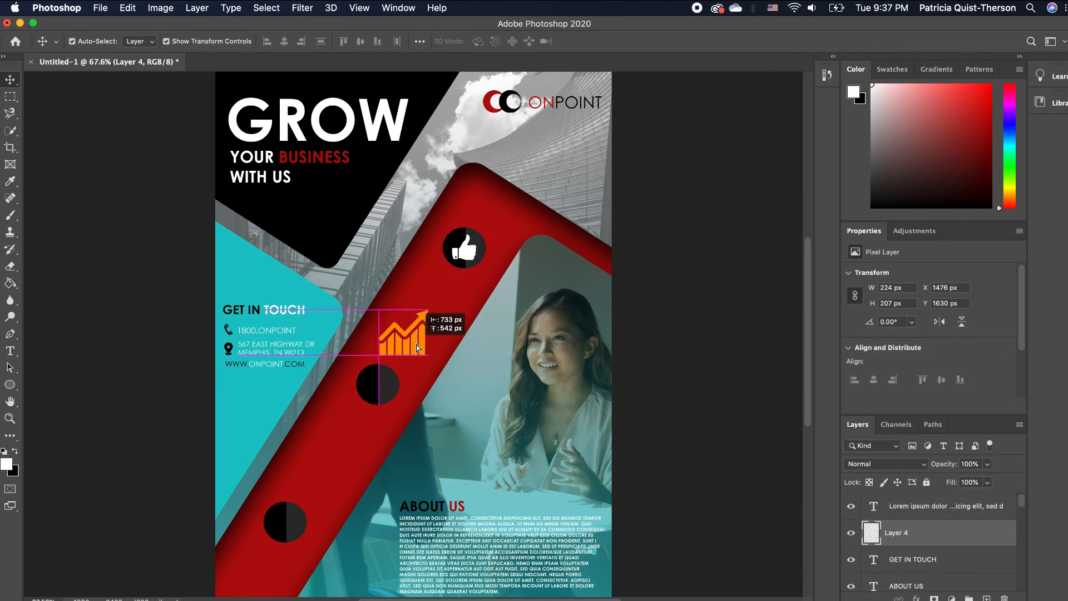
pyautogui.moveTo(429, 305); pyautogui.dragTo(384, 388)
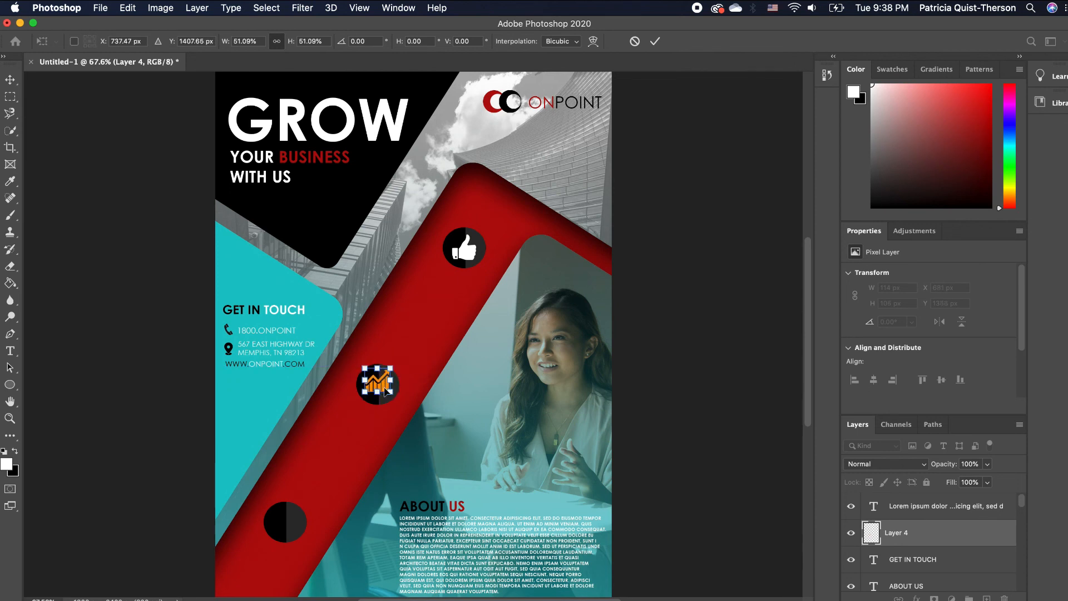
pyautogui.press('Return')
pyautogui.click(423, 382)
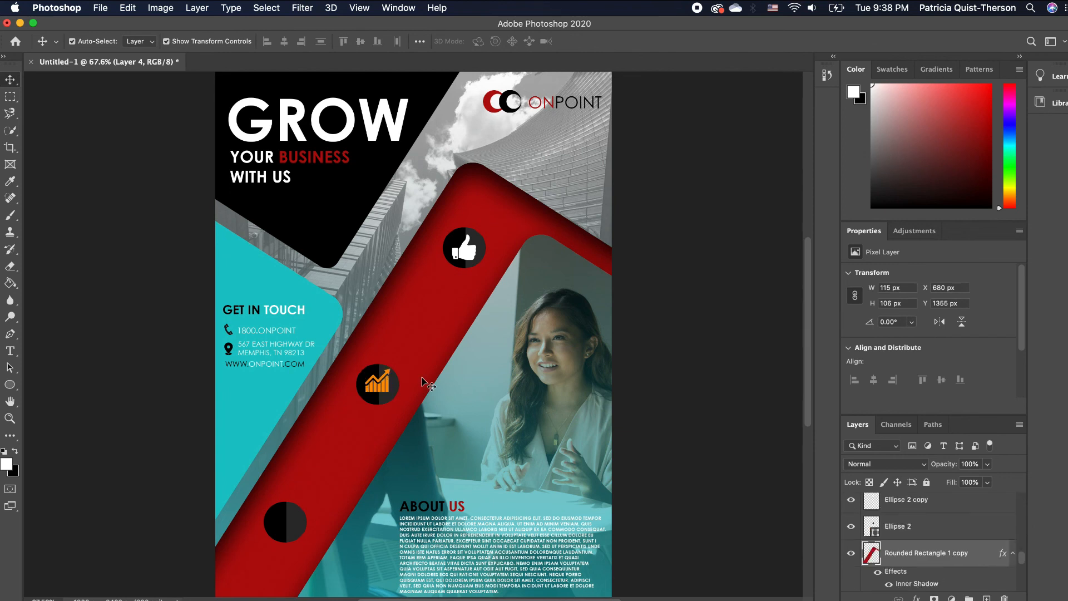
# - Turn the chart icon on the middle badge white with a Hue/Saturation adjustment, setting Lightness to +100
pyautogui.click(382, 389)
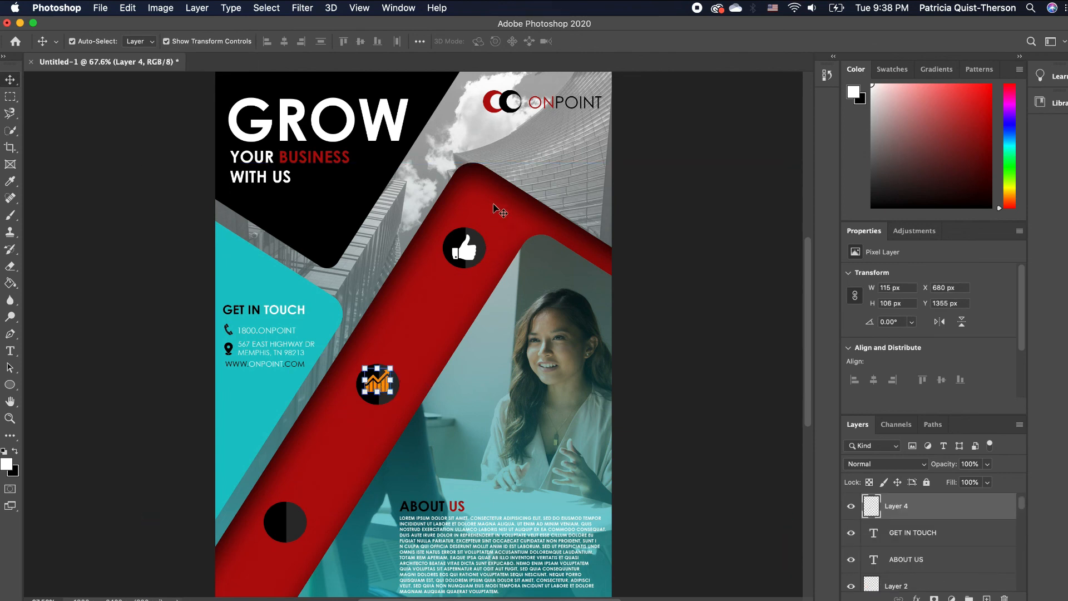
pyautogui.click(162, 8)
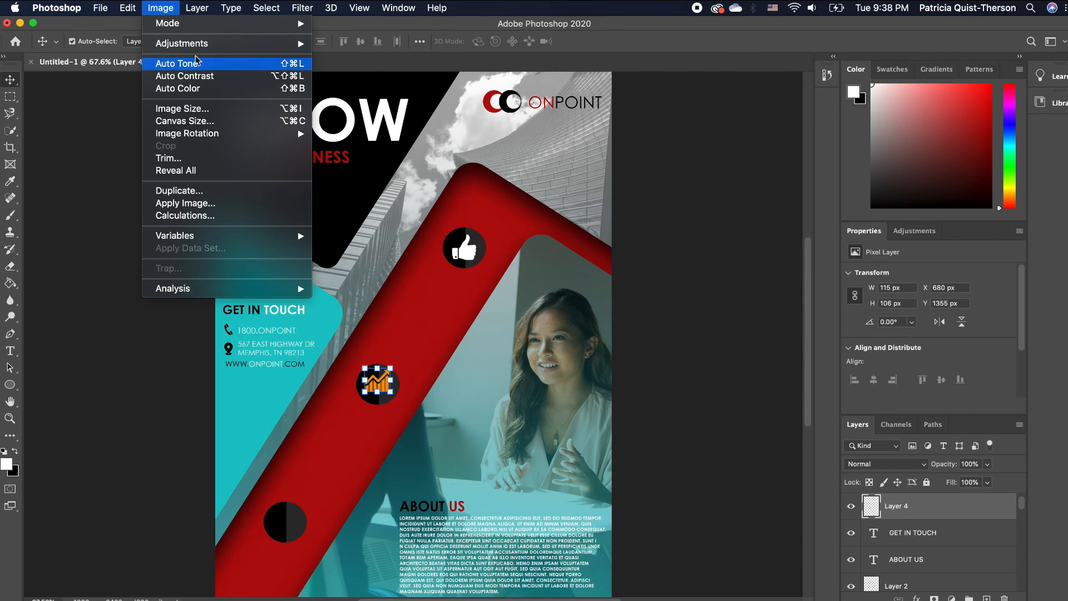
pyautogui.moveTo(206, 45)
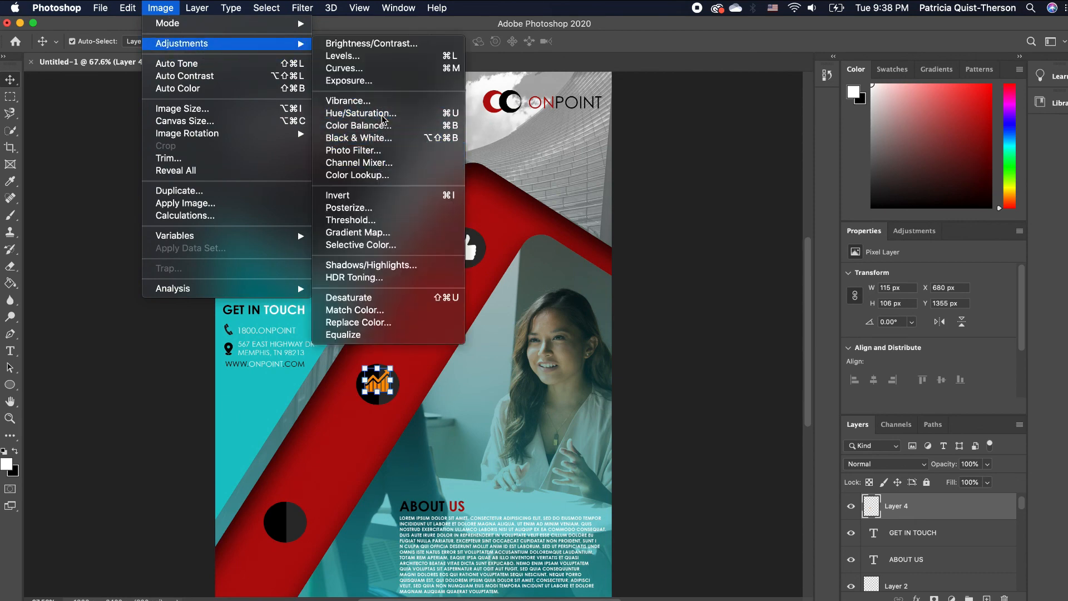
pyautogui.click(367, 113)
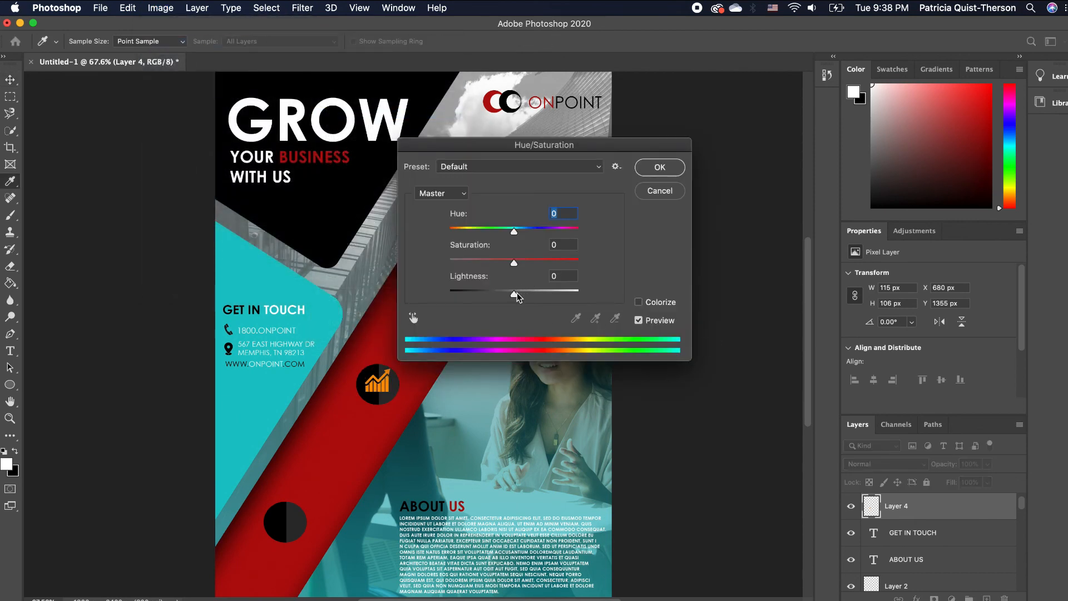
pyautogui.moveTo(514, 295); pyautogui.dragTo(595, 296)
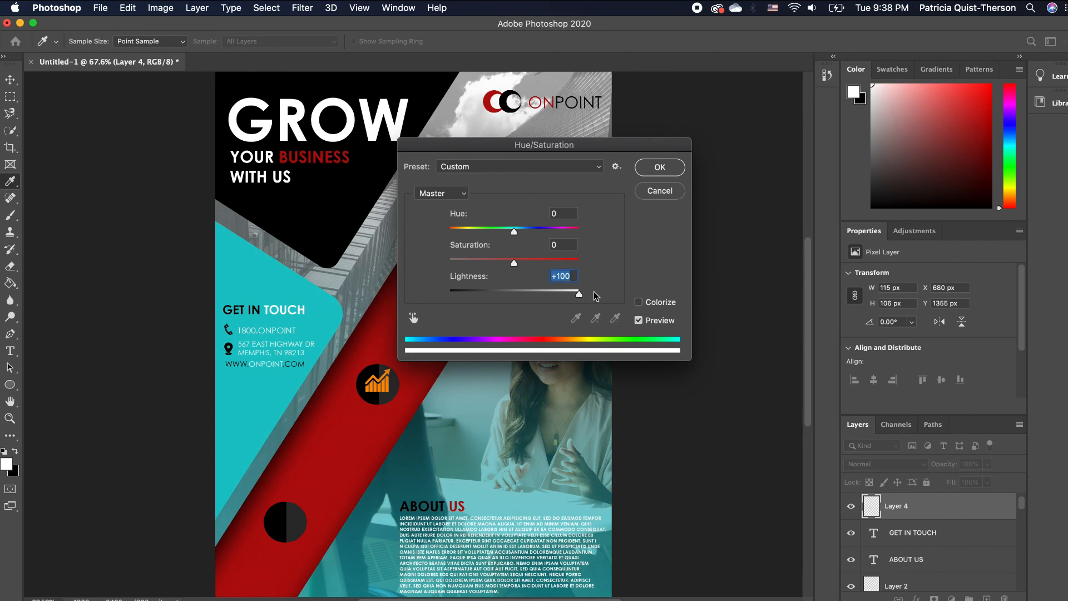
pyautogui.click(660, 168)
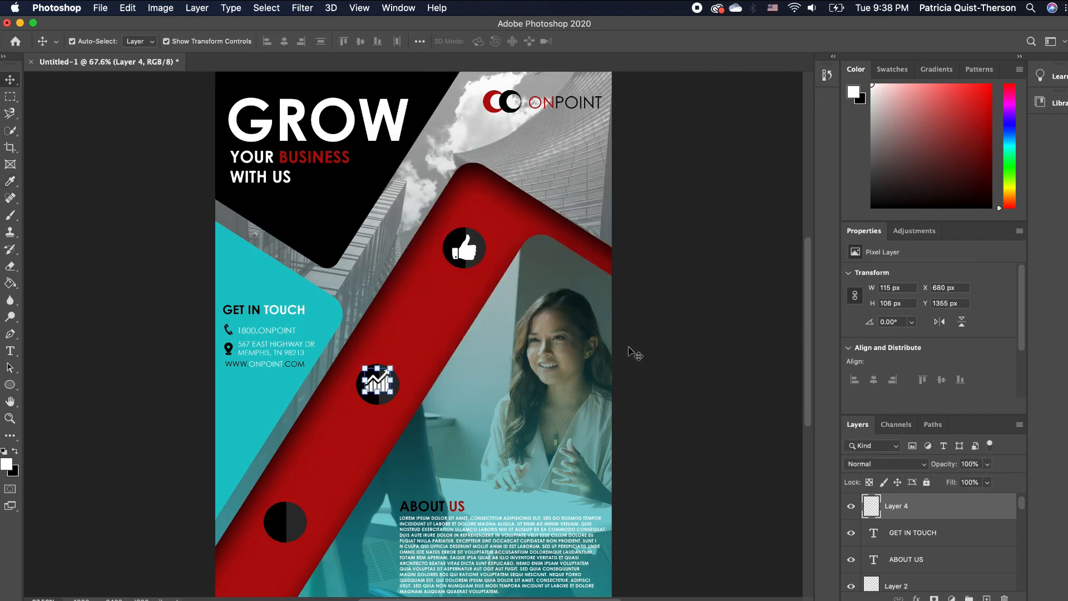
pyautogui.click(699, 397)
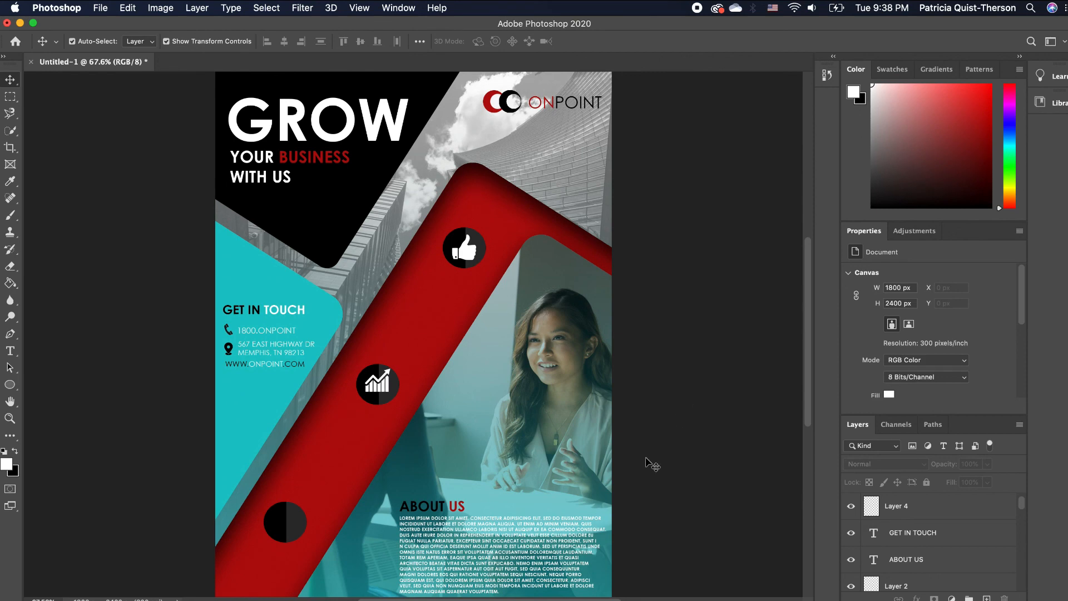
# - Place the blue monitoring-and-evaluation icon from Finder's Tutorial folder into the flyer
pyautogui.press('super+Tab')
pyautogui.click(279, 261)
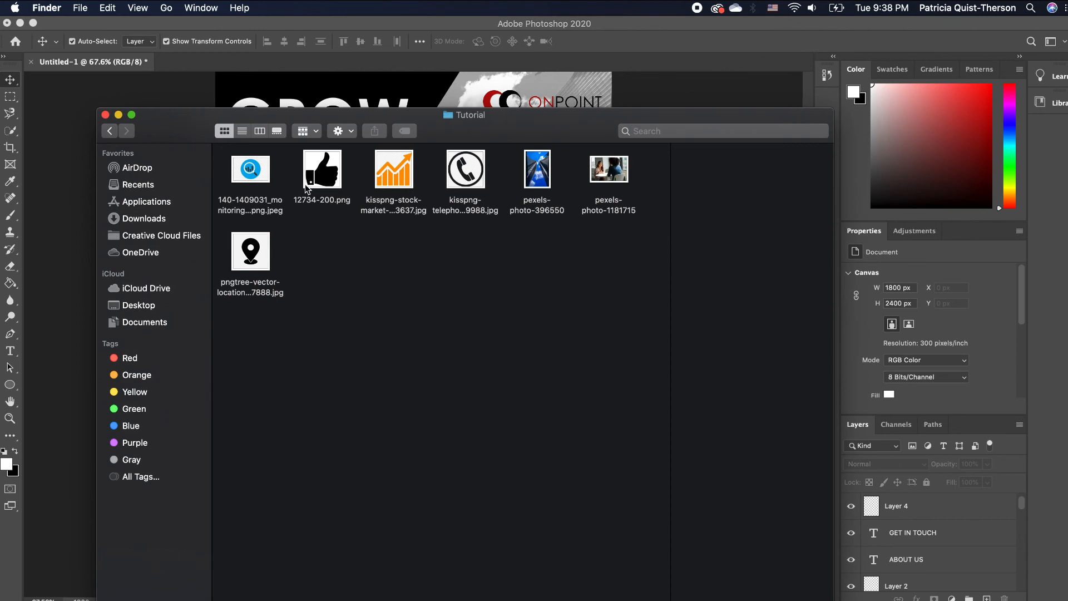
pyautogui.moveTo(253, 177); pyautogui.dragTo(59, 192)
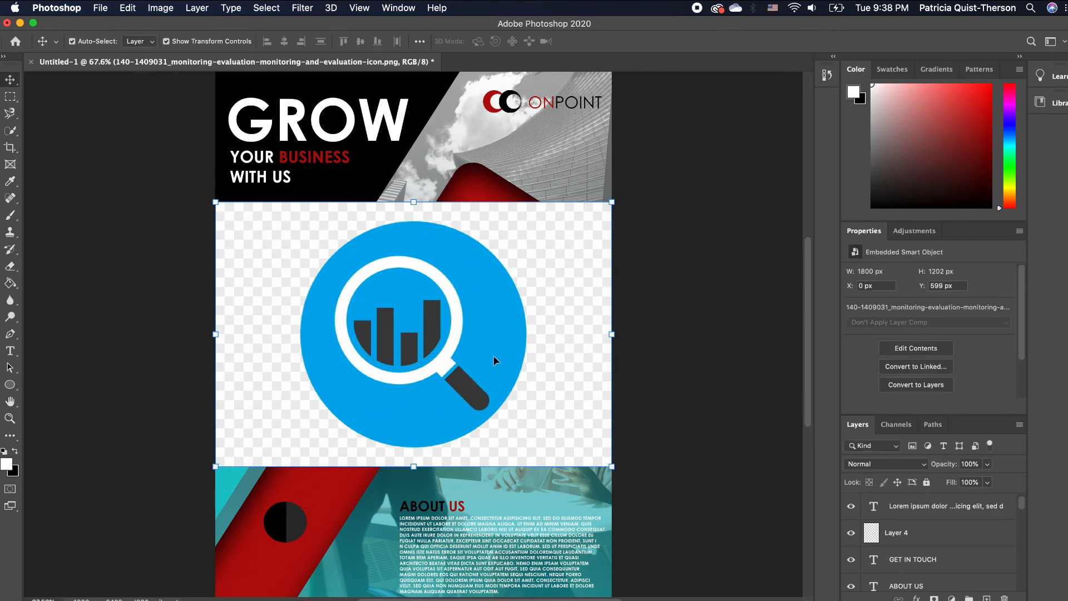
# - Copy the magnifier ring, handle and four bars to a new layer using Quick Selection, and hide the original icon image
pyautogui.click(19, 134)
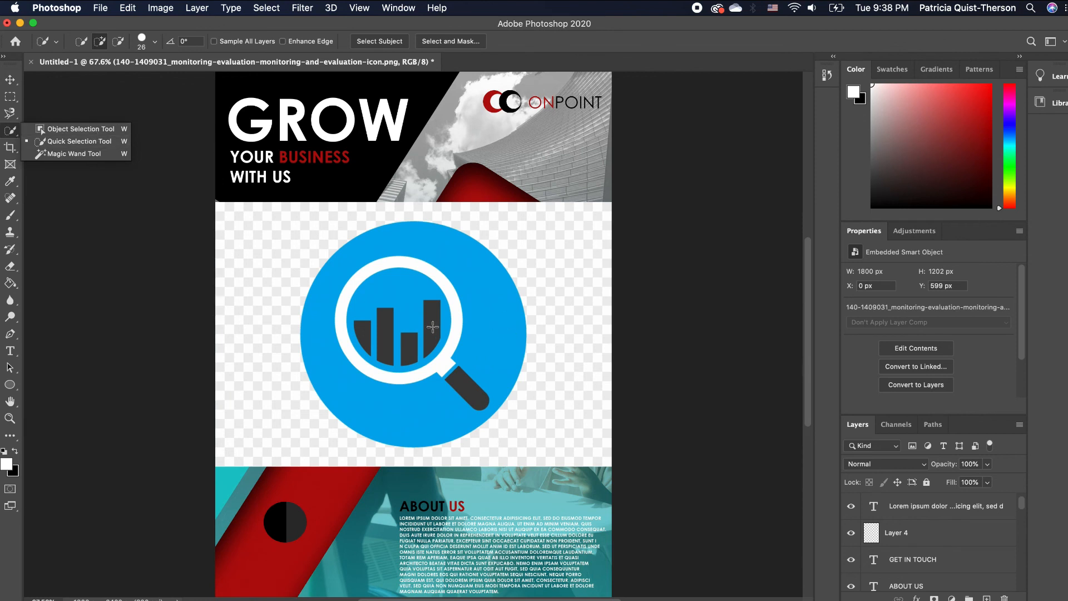
pyautogui.click(436, 276)
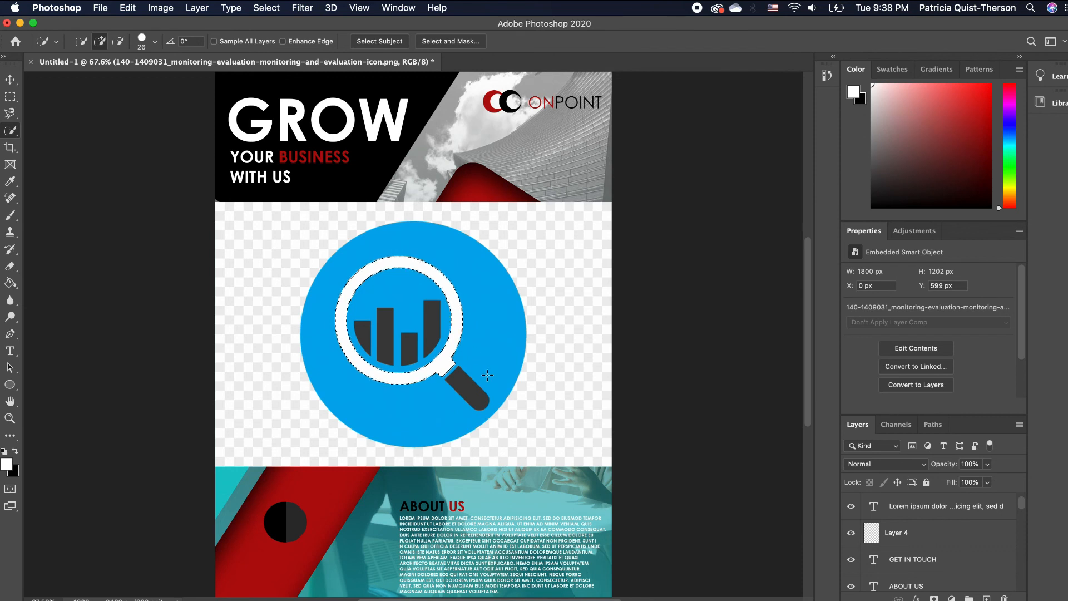
pyautogui.click(468, 389)
pyautogui.click(432, 328)
pyautogui.click(407, 349)
pyautogui.click(385, 337)
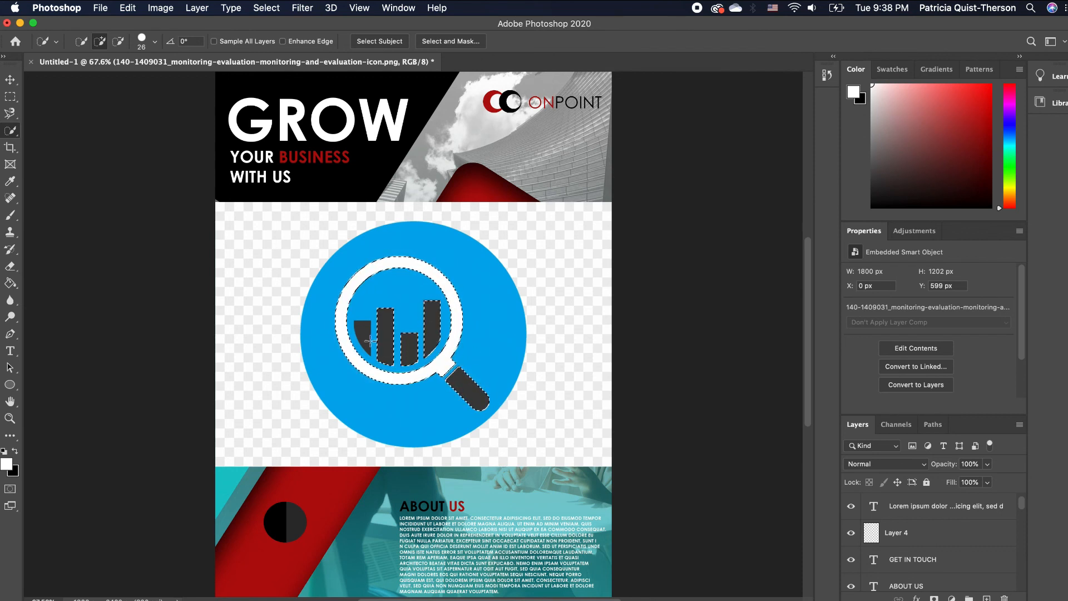
pyautogui.click(366, 337)
pyautogui.rightClick(368, 335)
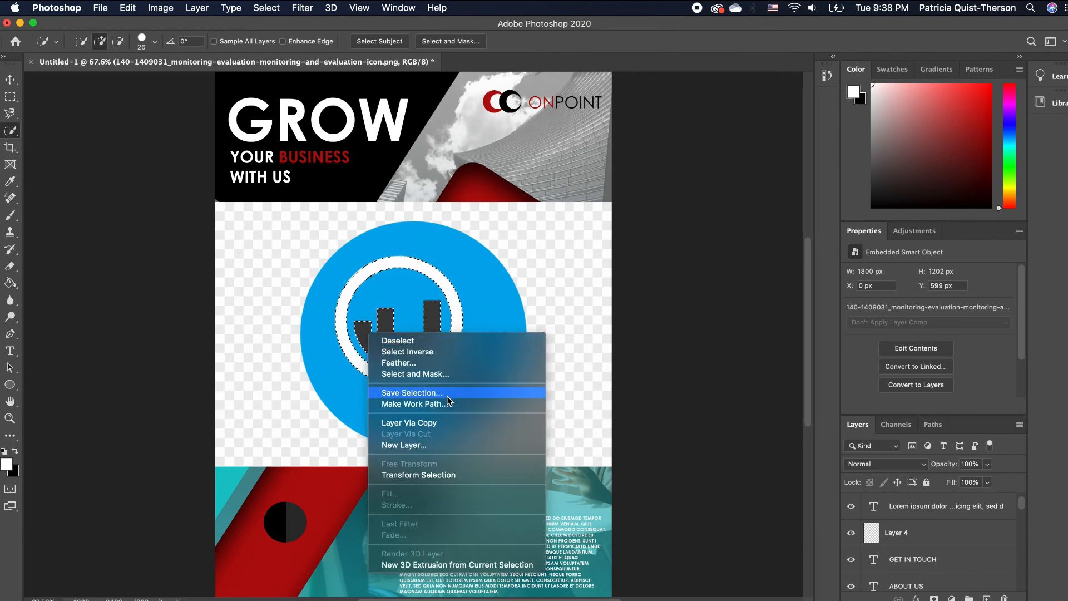
pyautogui.click(430, 424)
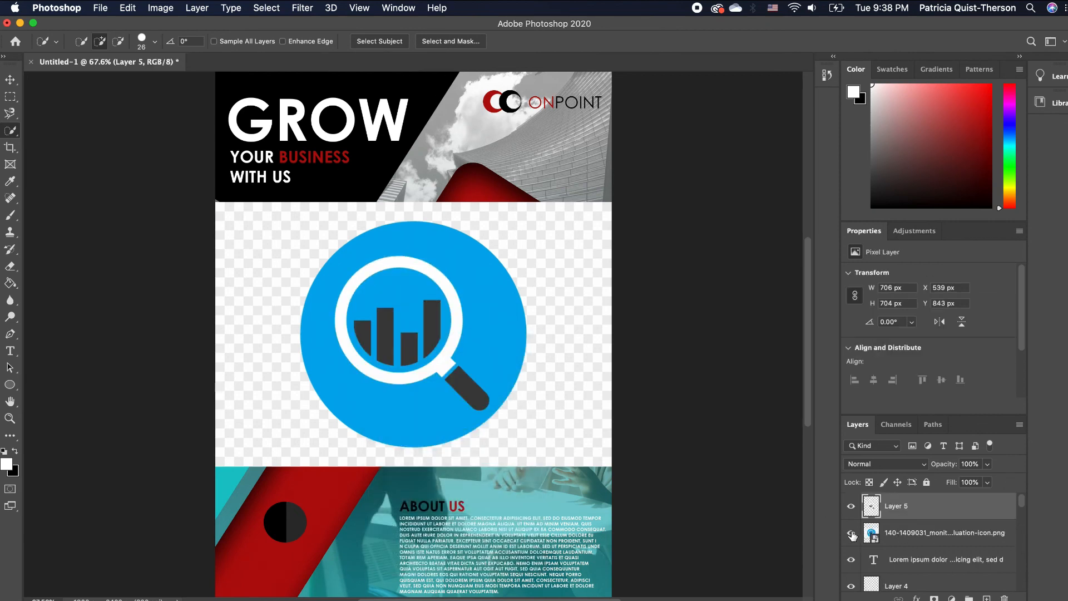
pyautogui.click(851, 533)
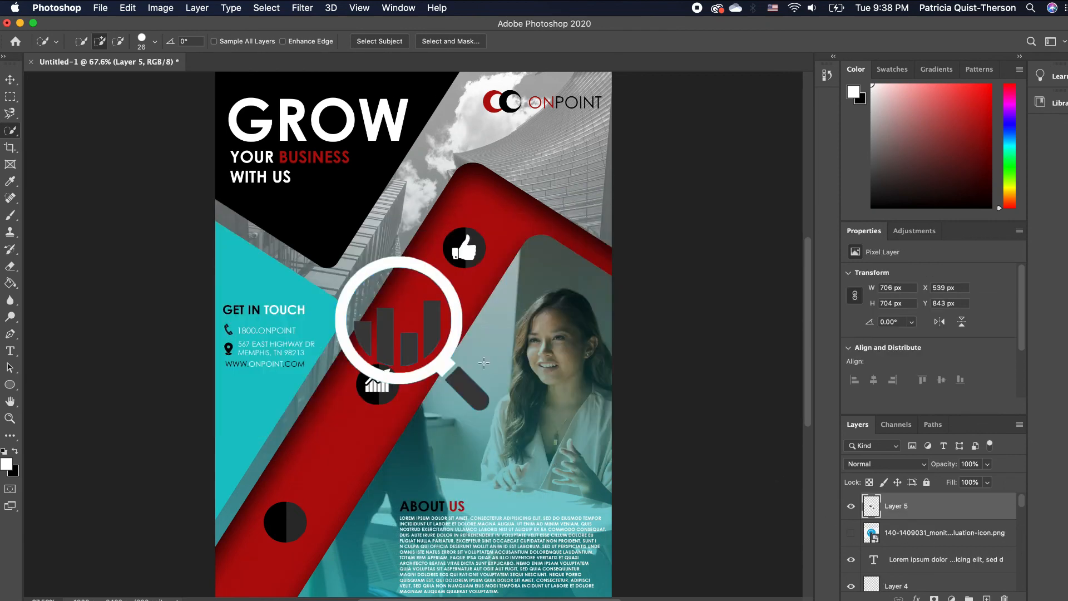
# - Scale the cut-out magnifier icon to about 15.74% and centre it on the lowest badge
pyautogui.click(10, 81)
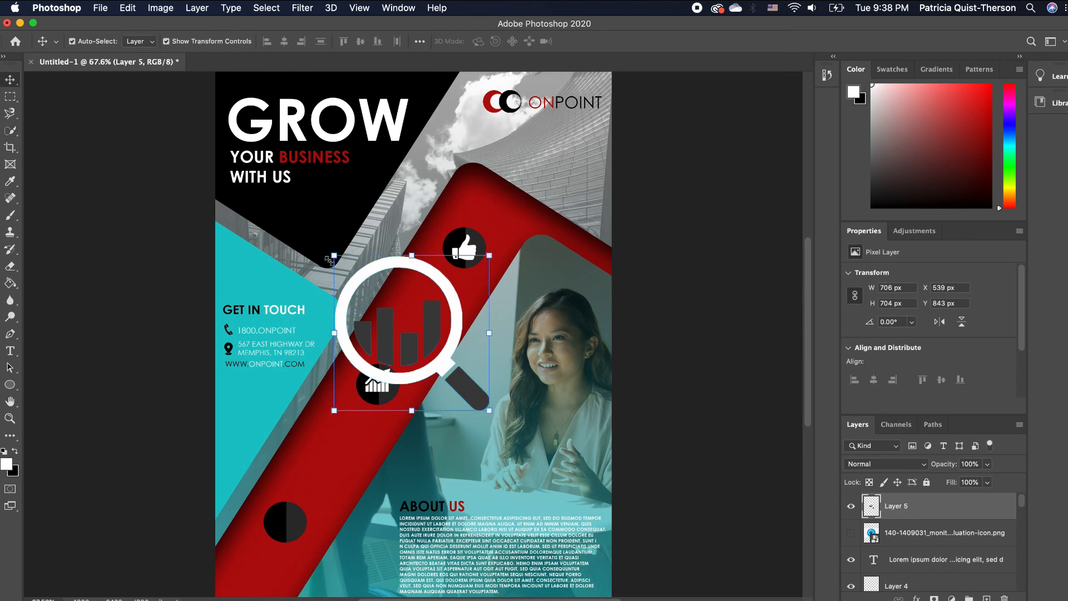
pyautogui.moveTo(329, 260); pyautogui.dragTo(298, 528)
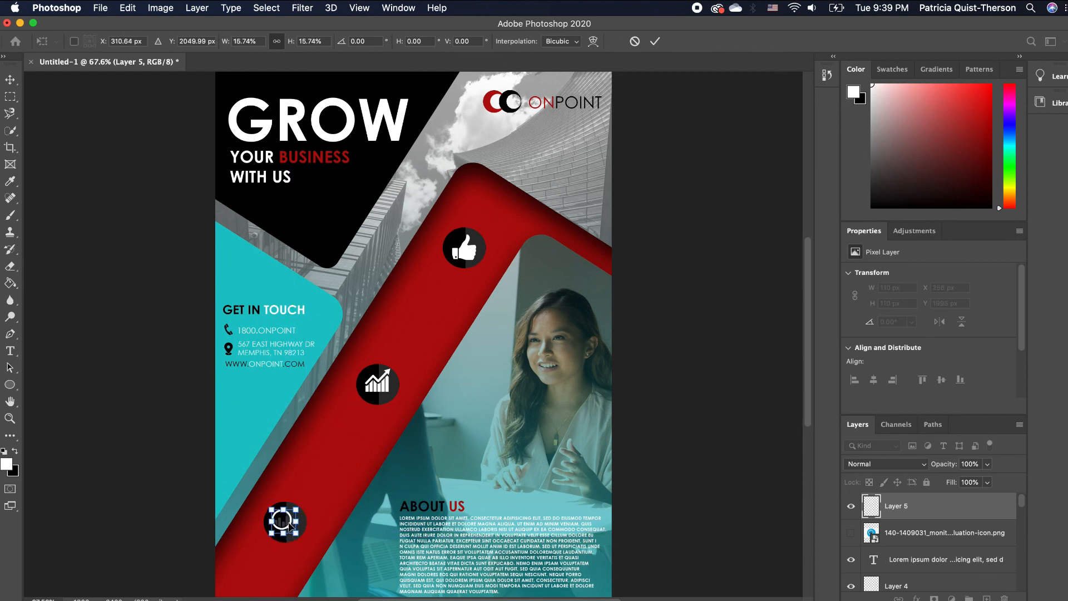
pyautogui.press('Return')
pyautogui.click(325, 500)
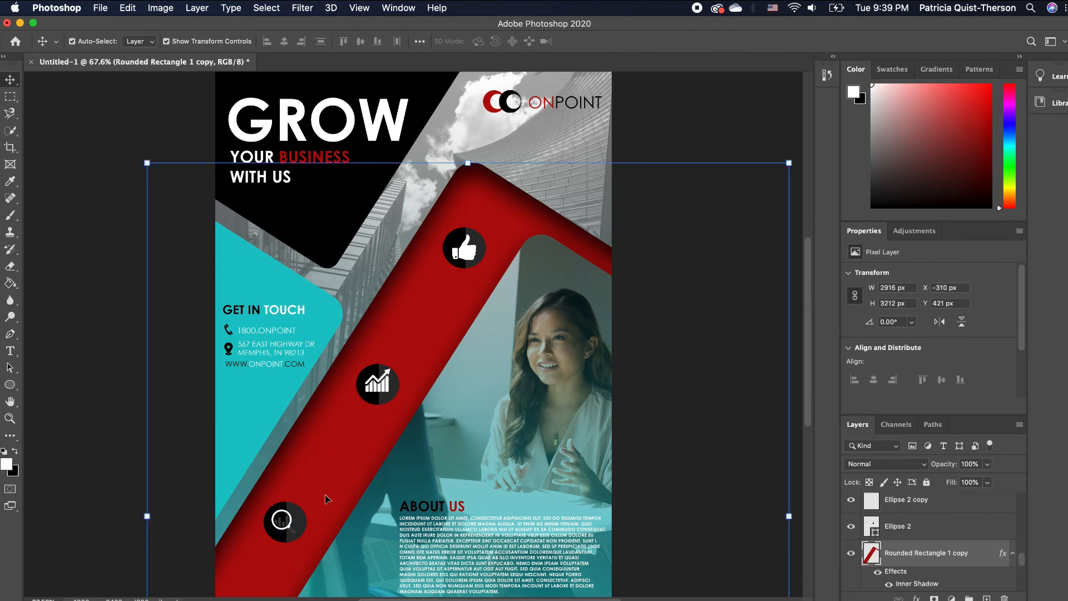
# - Turn the magnifier icon on the lowest badge white with a Hue/Saturation adjustment, setting Lightness to +100
pyautogui.click(281, 521)
pyautogui.click(158, 8)
pyautogui.moveTo(177, 44)
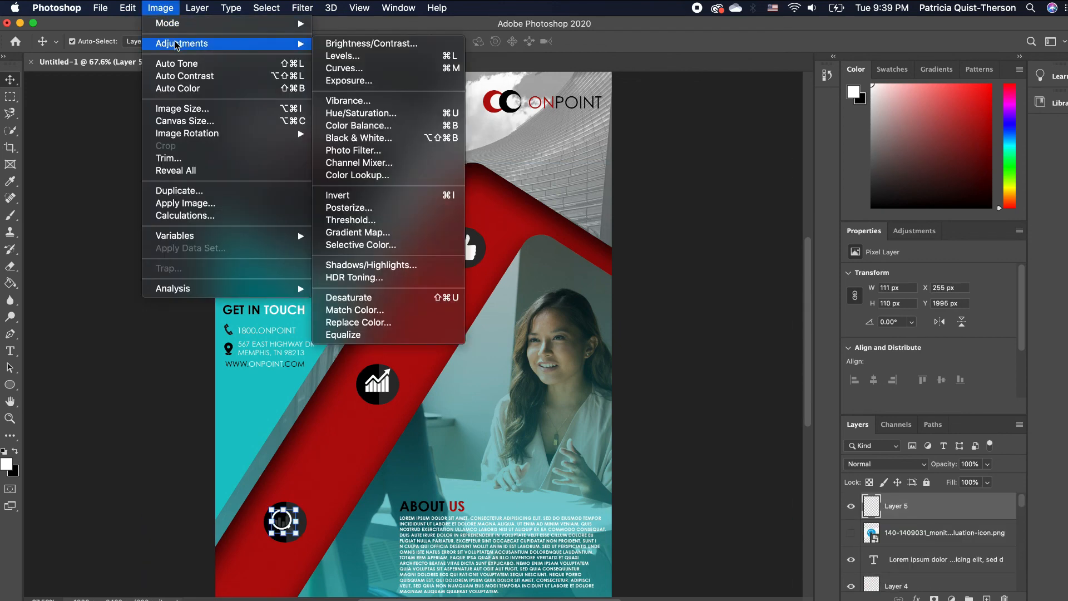
pyautogui.click(405, 113)
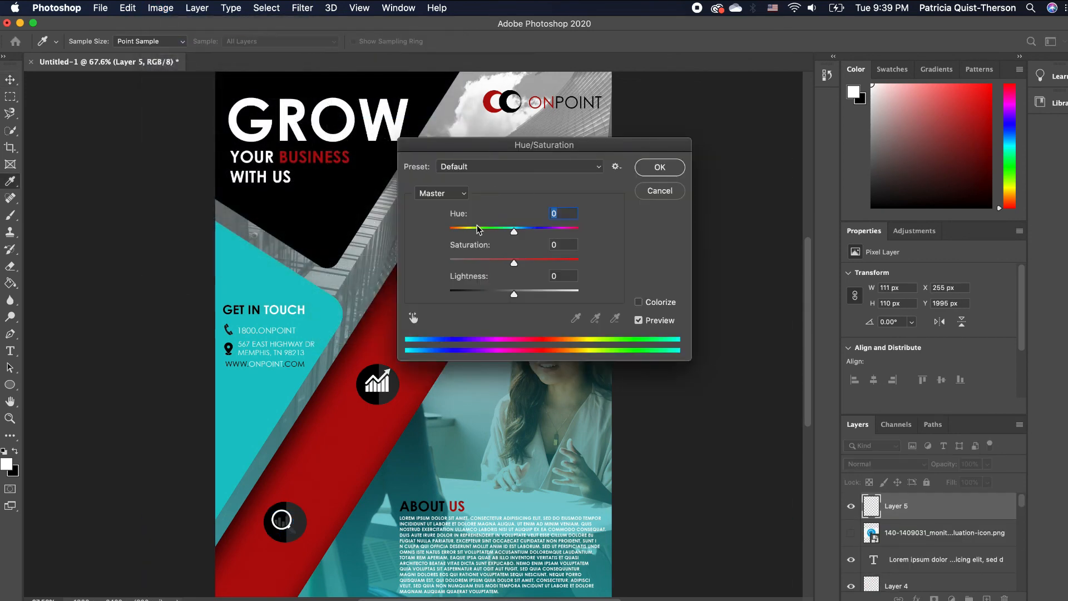
pyautogui.moveTo(515, 299); pyautogui.dragTo(586, 299)
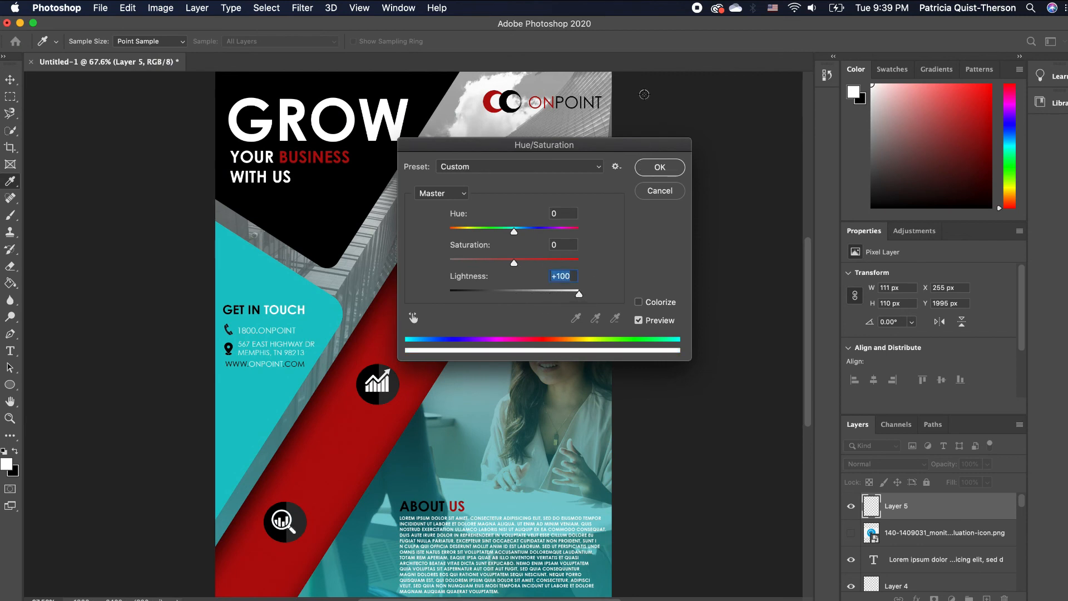
pyautogui.click(659, 168)
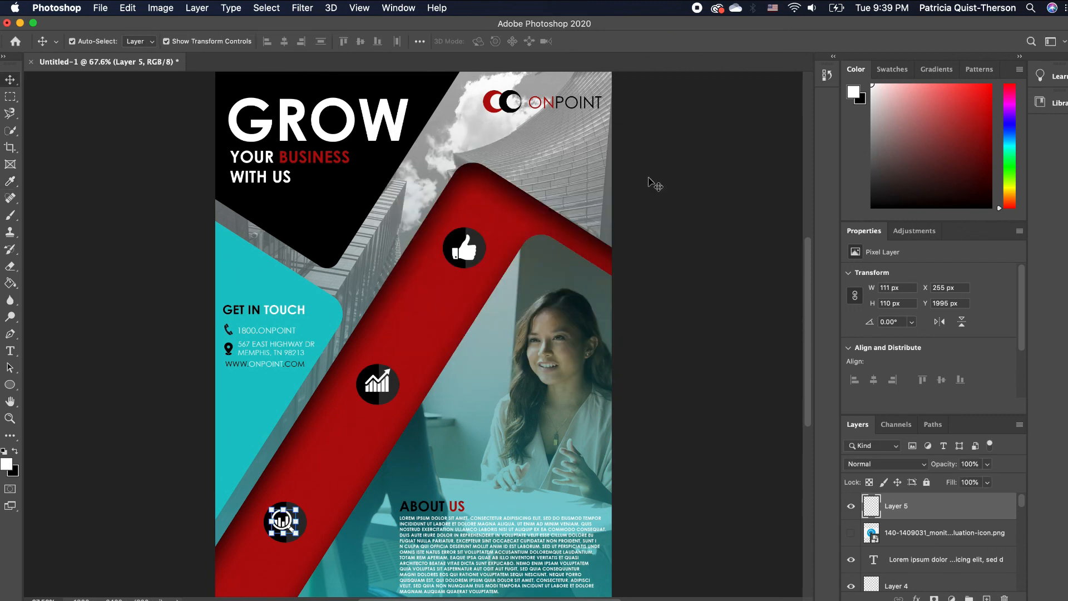
pyautogui.click(718, 293)
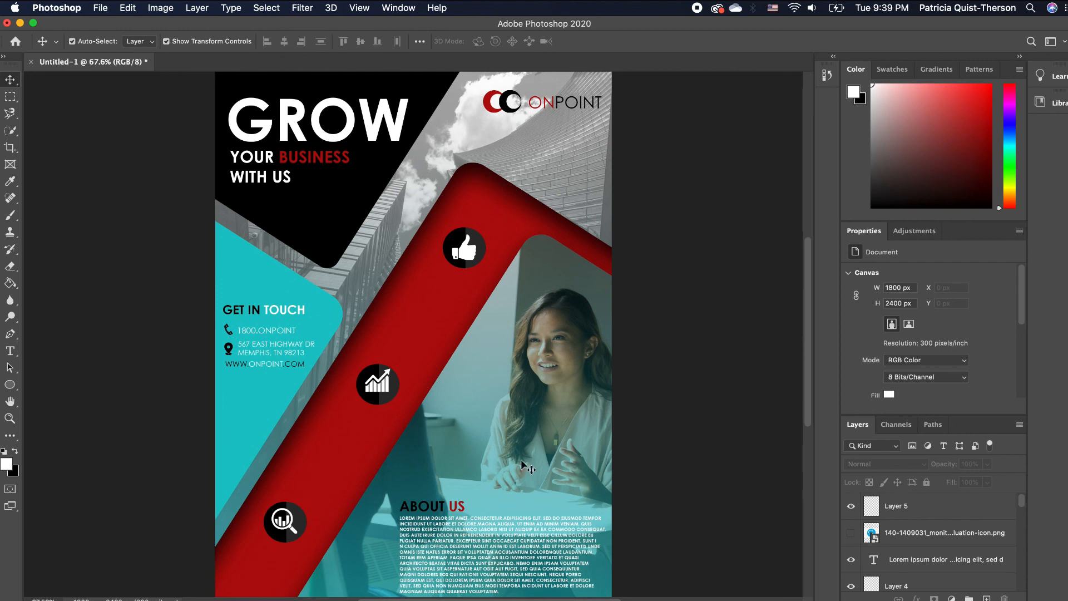
# - Add a white two-line Century Gothic label reading "Marketing Strategies" below the thumbs-up badge on the red band
pyautogui.click(526, 319)
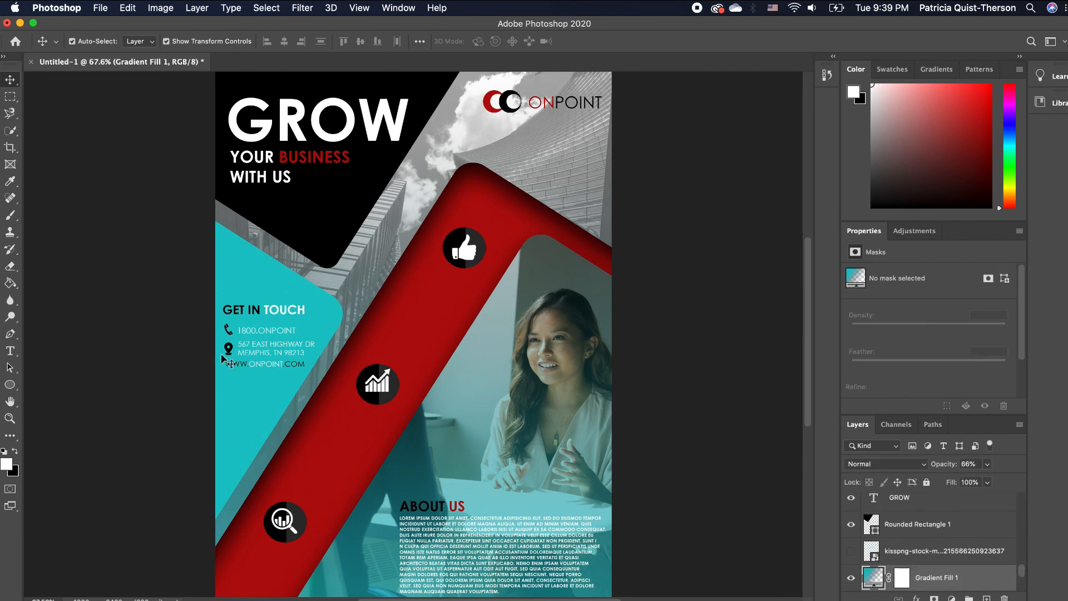
pyautogui.click(17, 355)
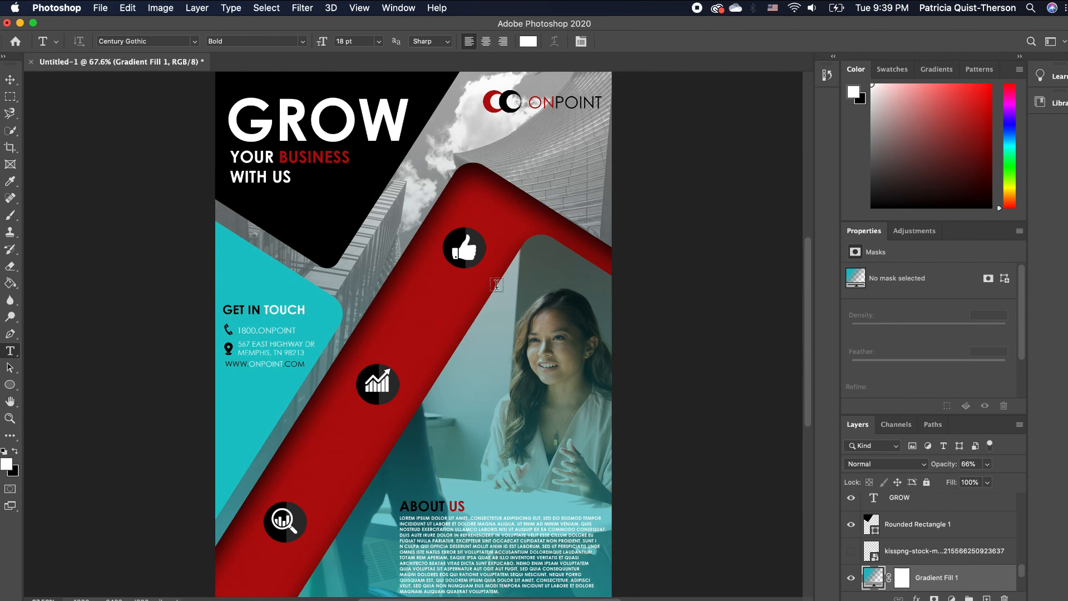
pyautogui.click(420, 291)
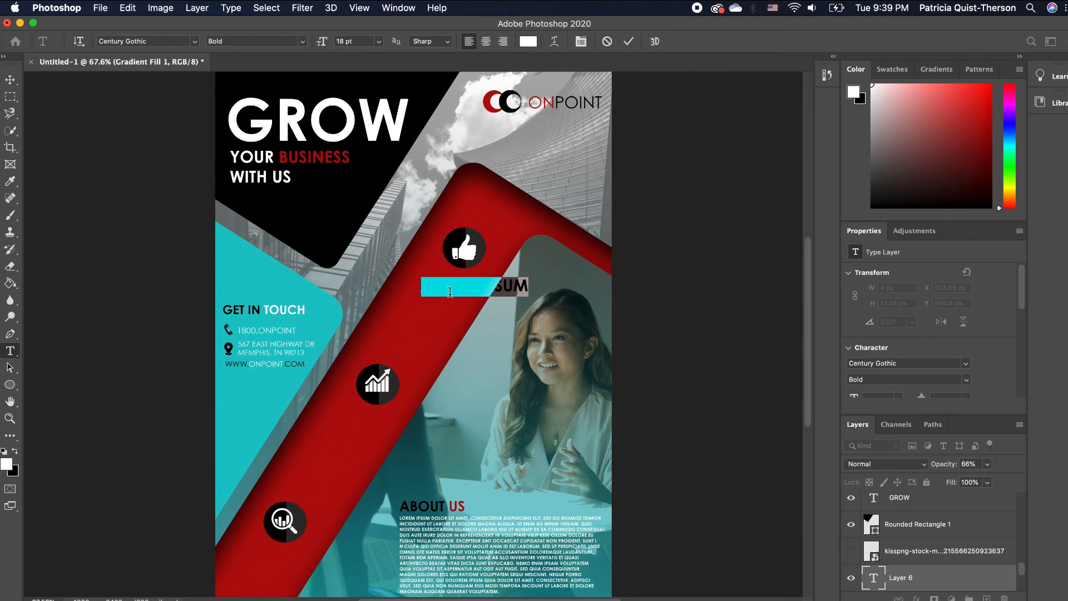
pyautogui.press('BackSpace')
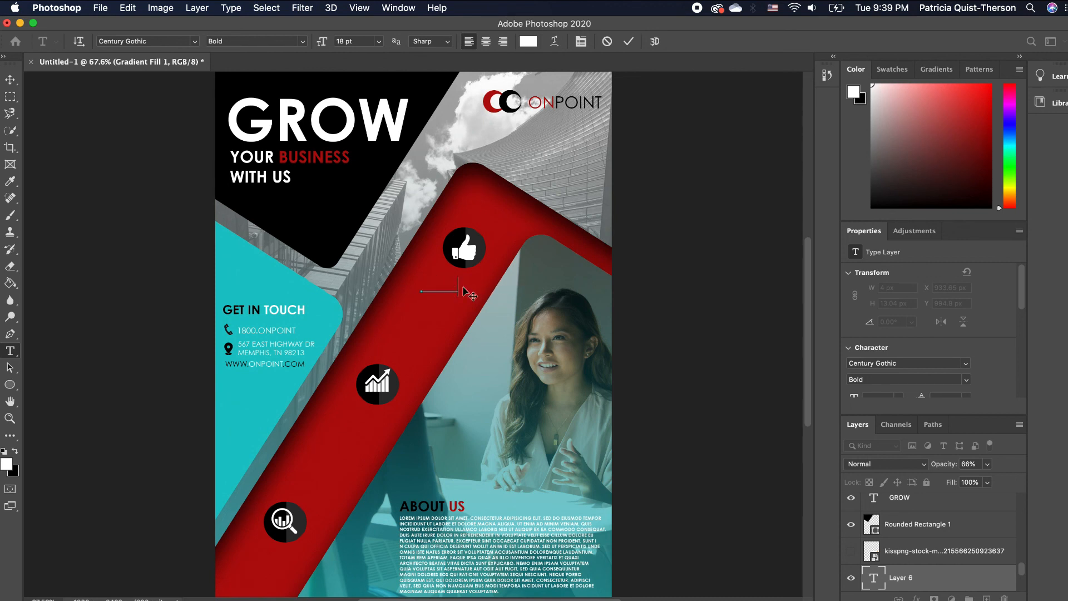
pyautogui.moveTo(452, 286); pyautogui.dragTo(392, 289)
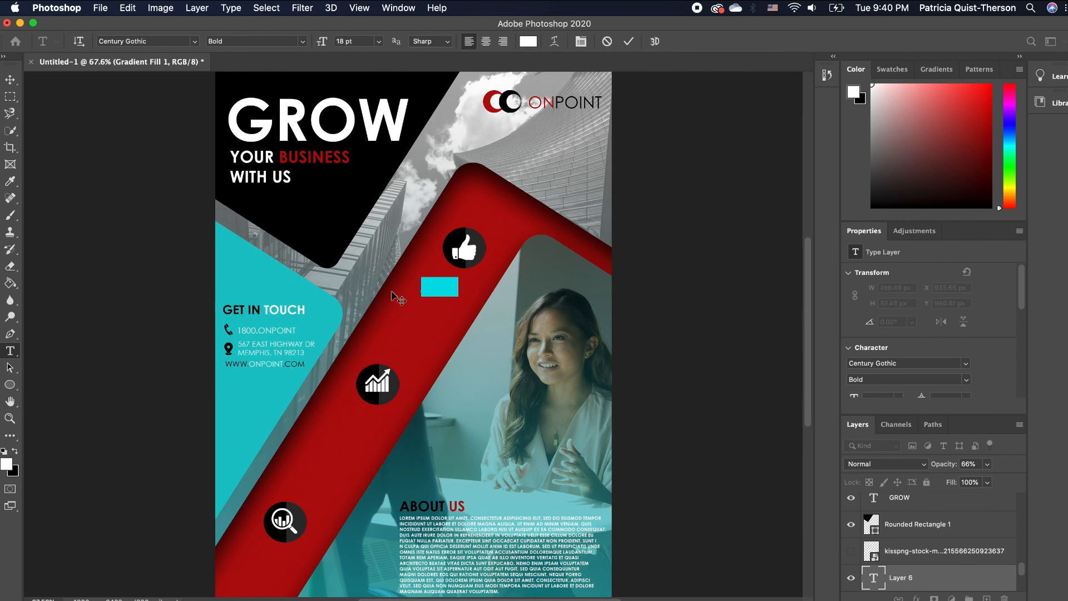
pyautogui.write('Marketing')
pyautogui.press('Return')
pyautogui.write('strategies')
pyautogui.press('super+Return')
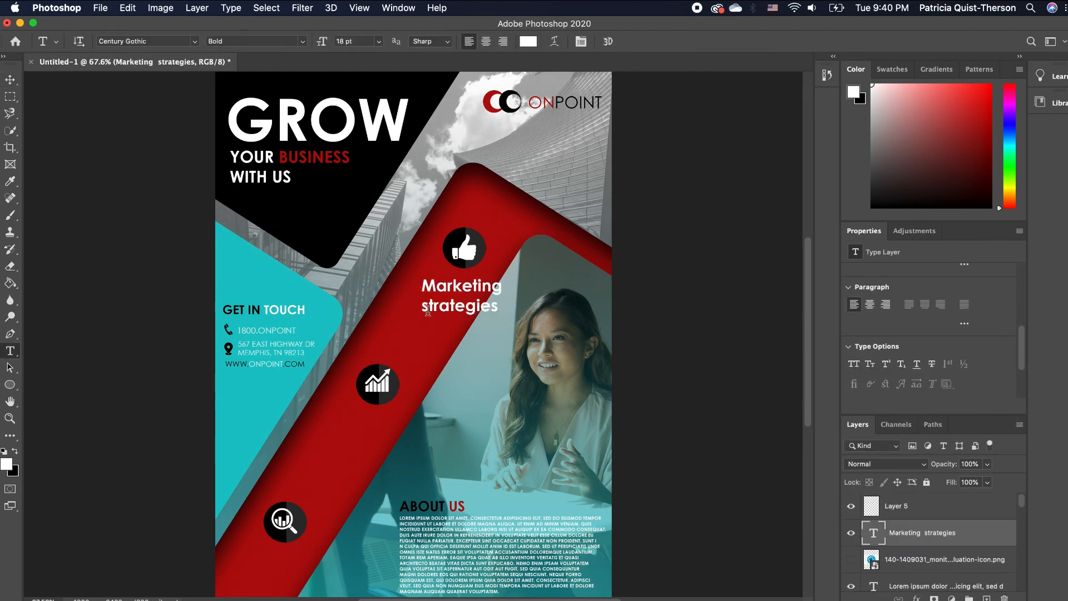
pyautogui.moveTo(428, 307); pyautogui.dragTo(421, 307)
pyautogui.write('S')
# - Duplicate the "Marketing Strategies" label below the middle chart badge and change its text to "People Develpoment" on two lines
pyautogui.moveTo(503, 316)
pyautogui.mouseDown()
pyautogui.moveTo(473, 298)
pyautogui.moveTo(357, 419)
pyautogui.moveTo(301, 406)
pyautogui.mouseUp()
pyautogui.write('People')
pyautogui.press('Return')
pyautogui.write('Dev')
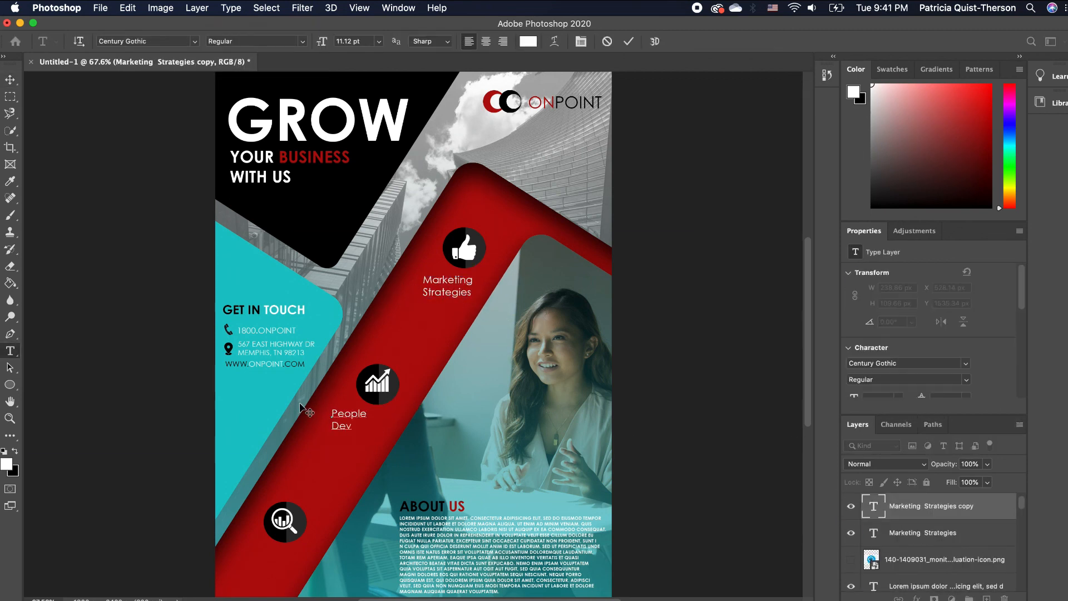
pyautogui.write('elpoment')
# - Centre-align the text of the "People Develpoment" and "Marketing Strategies" labels
pyautogui.click(10, 80)
pyautogui.scroll(-5, 934, 356)
pyautogui.click(869, 314)
pyautogui.click(447, 286)
pyautogui.click(870, 313)
# - Duplicate the "People Develpoment" label below the magnifier badge and change its text to "Easy Monitoring" on two lines
pyautogui.moveTo(376, 426); pyautogui.dragTo(272, 573)
pyautogui.write('Easy')
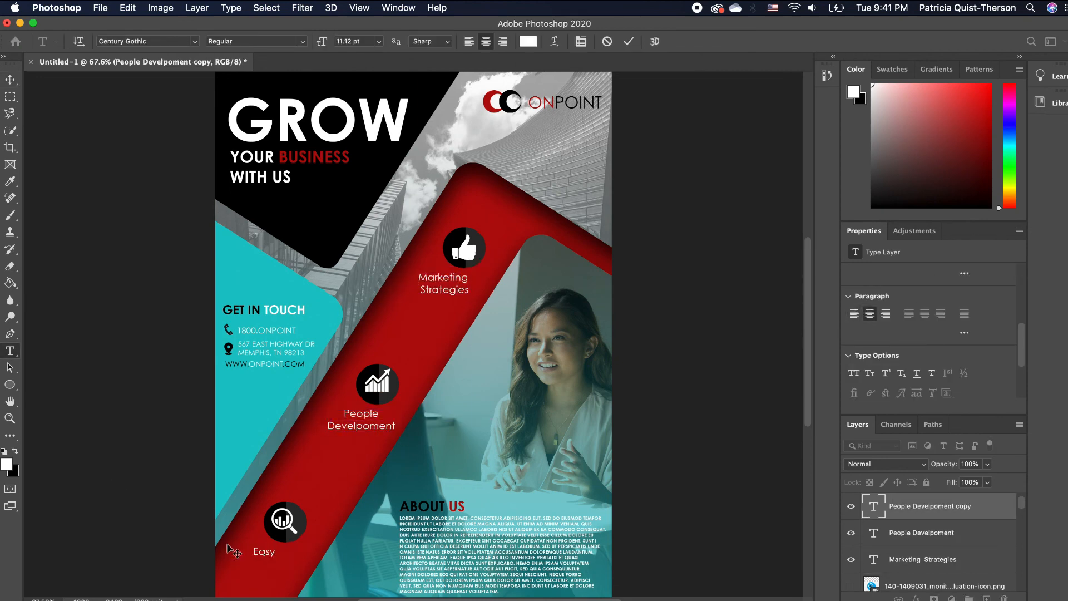
pyautogui.press('Return')
pyautogui.write('Monitoring')
pyautogui.press('super+Return')
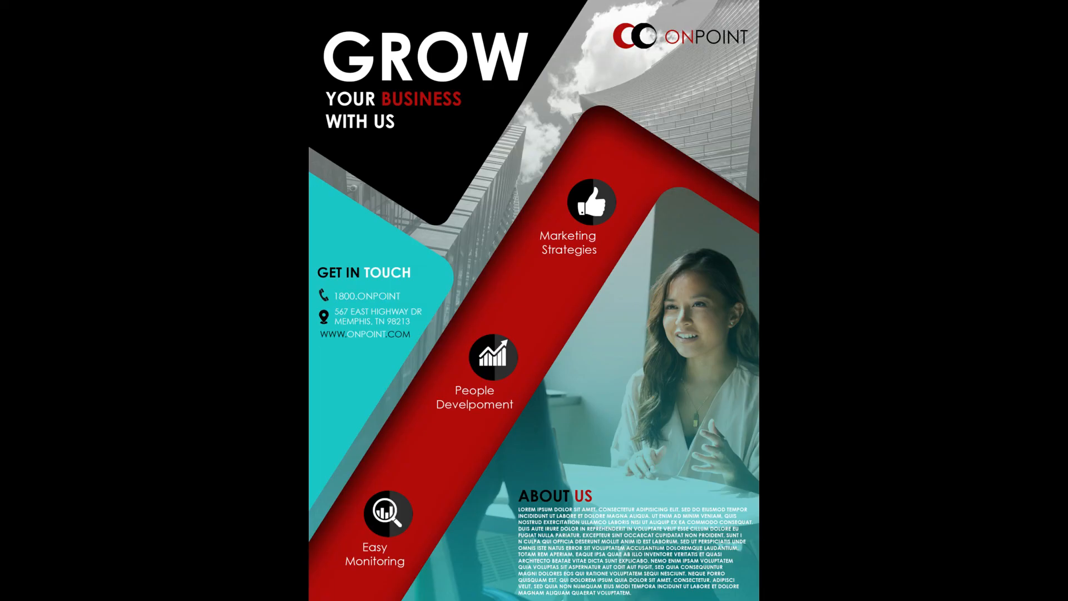